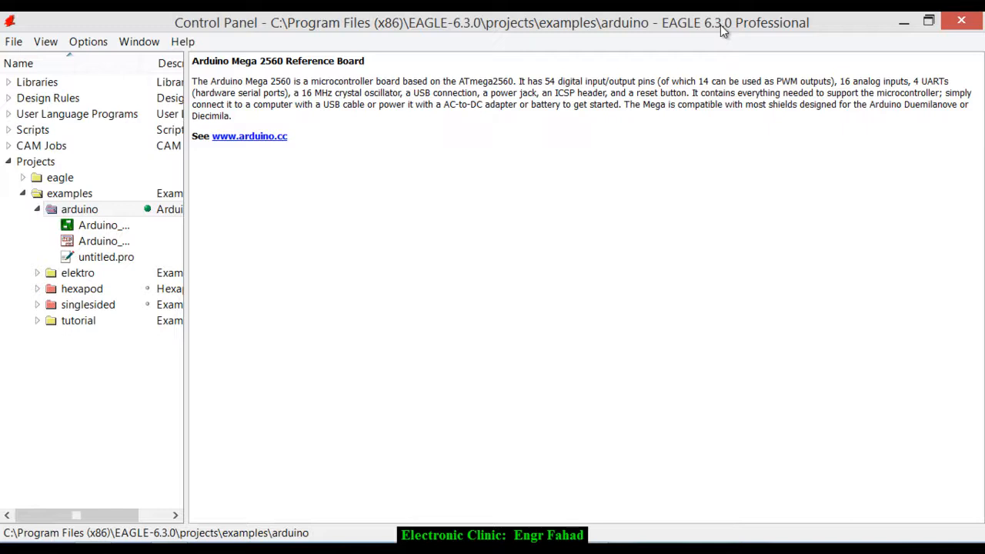
# - Create a new schematic in the arduino project
pyautogui.click(13, 43)
pyautogui.moveTo(116, 61)
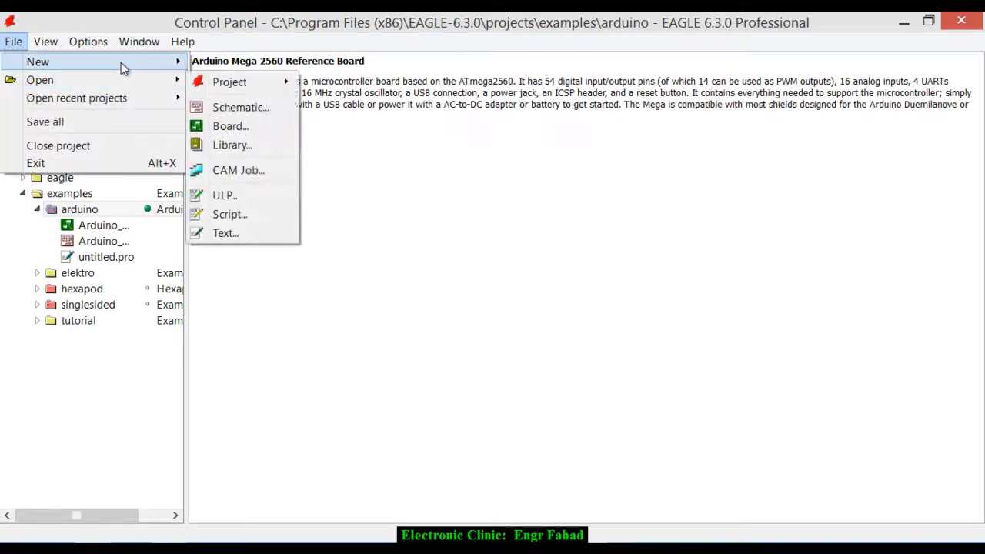
pyautogui.click(238, 91)
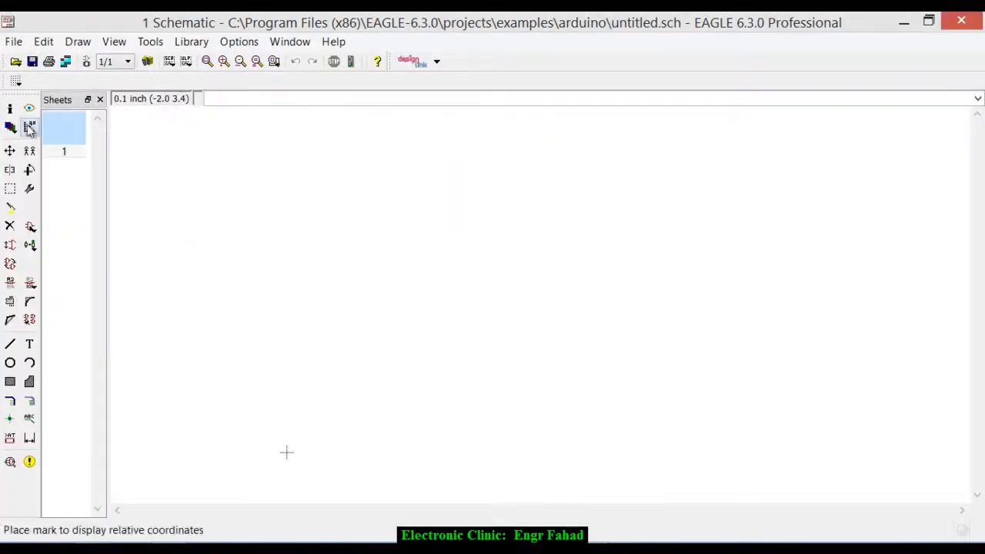
# - Turn on the schematic grid display with line style and 0.1 inch size
pyautogui.click(15, 82)
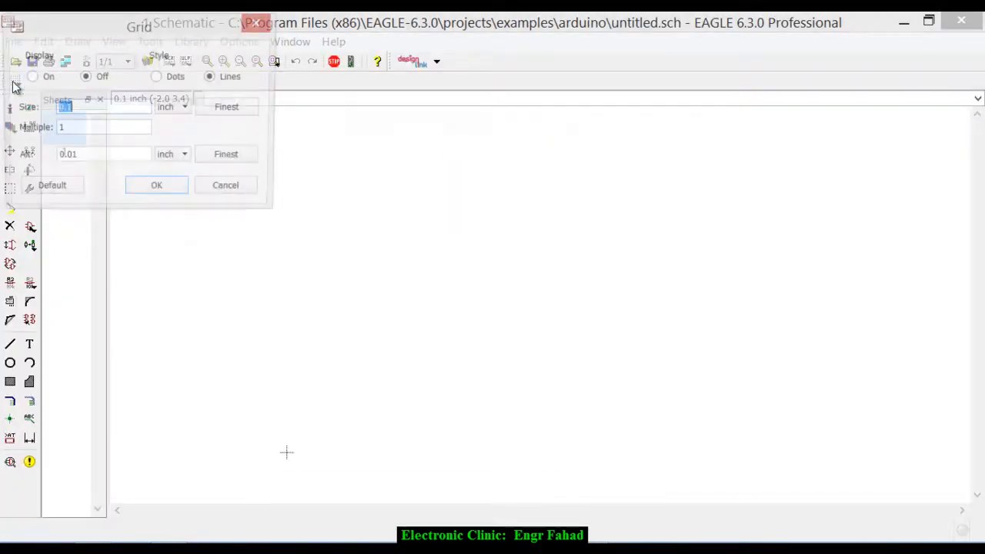
pyautogui.click(31, 78)
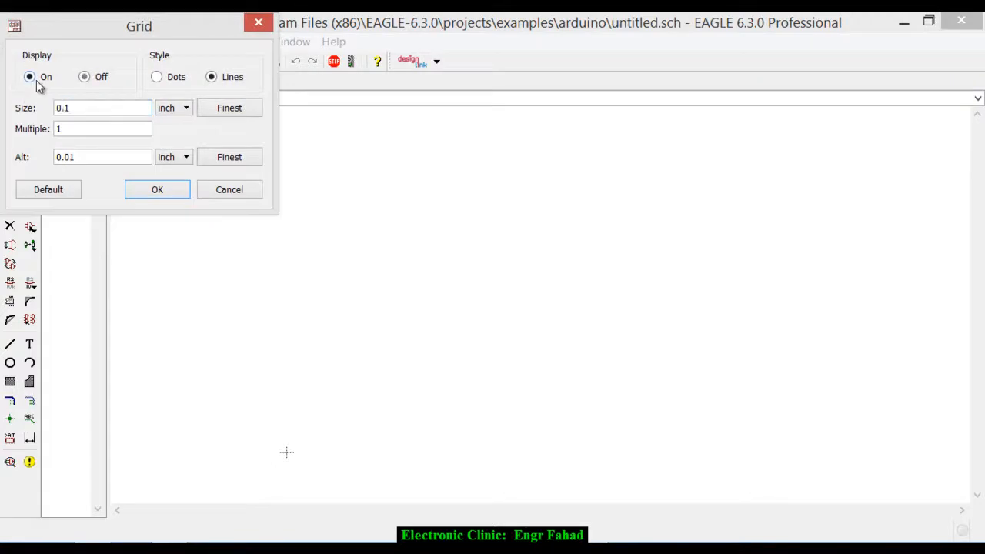
pyautogui.click(176, 190)
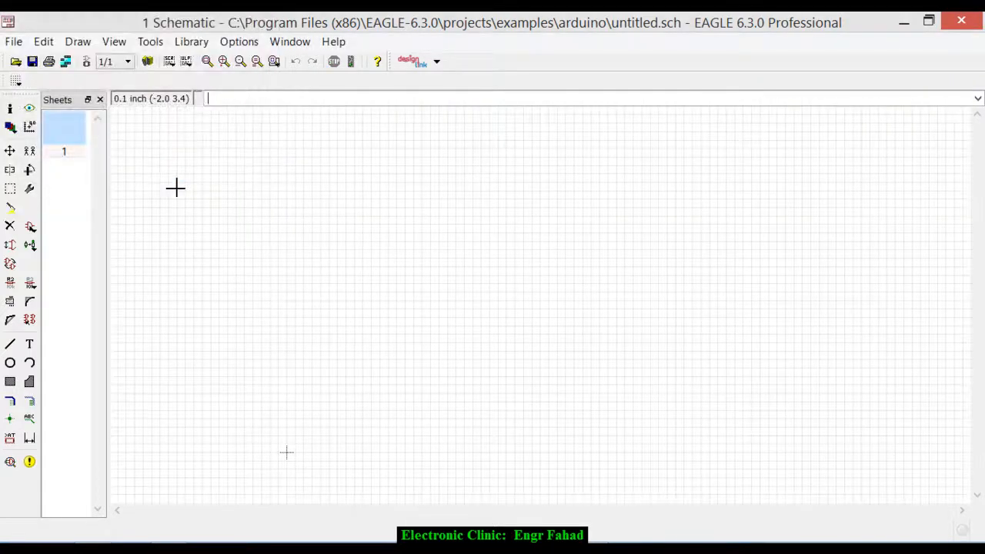
# - Find the 40-XX Omron switch in the part library and place one, rotated 270 degrees, in the upper middle of the sheet
pyautogui.click(32, 226)
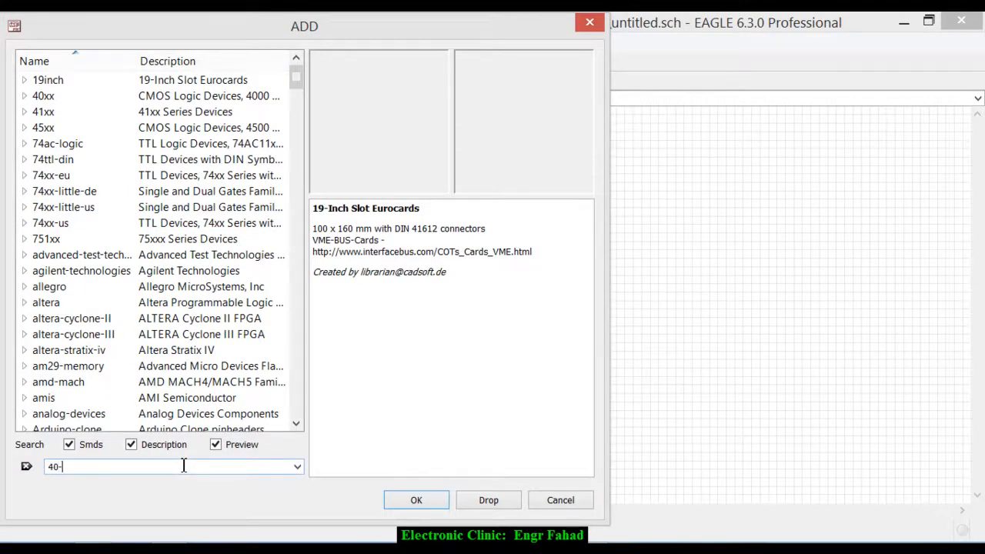
pyautogui.press('Return')
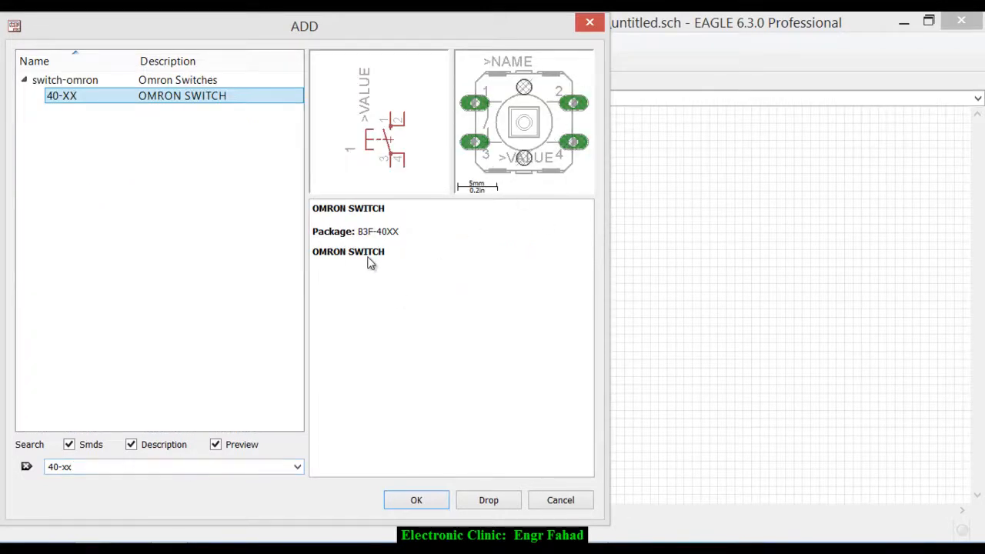
pyautogui.click(427, 500)
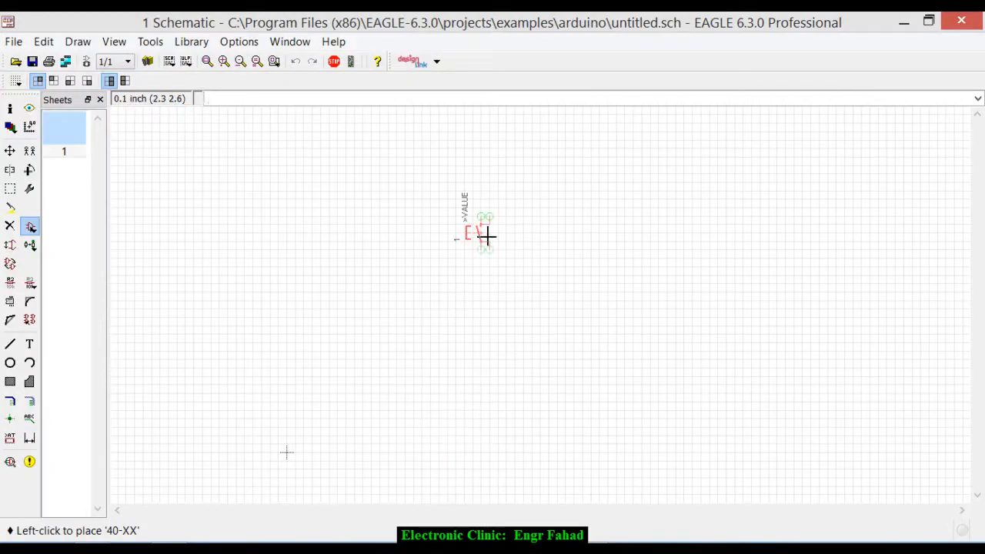
pyautogui.rightClick(455, 238)
pyautogui.rightClick(454, 237)
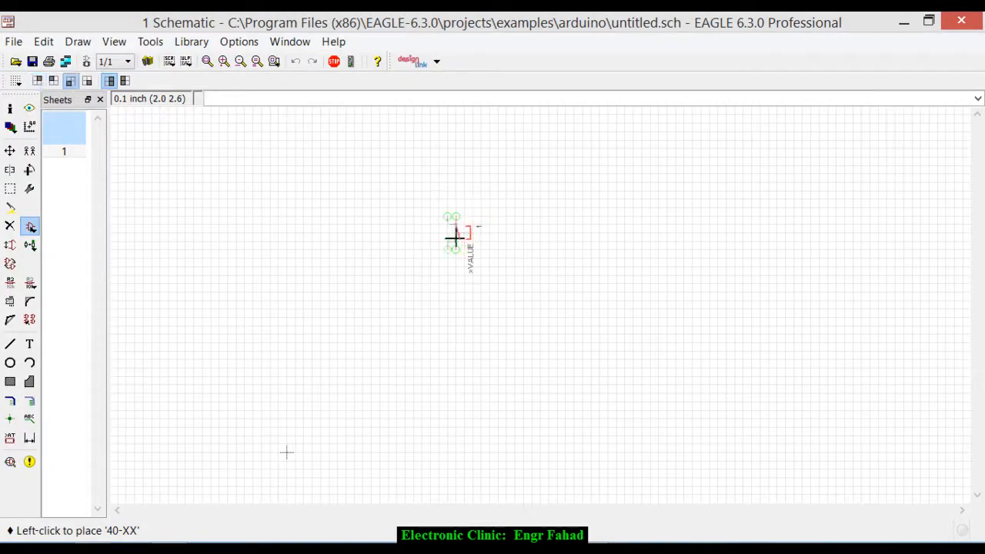
pyautogui.rightClick(454, 238)
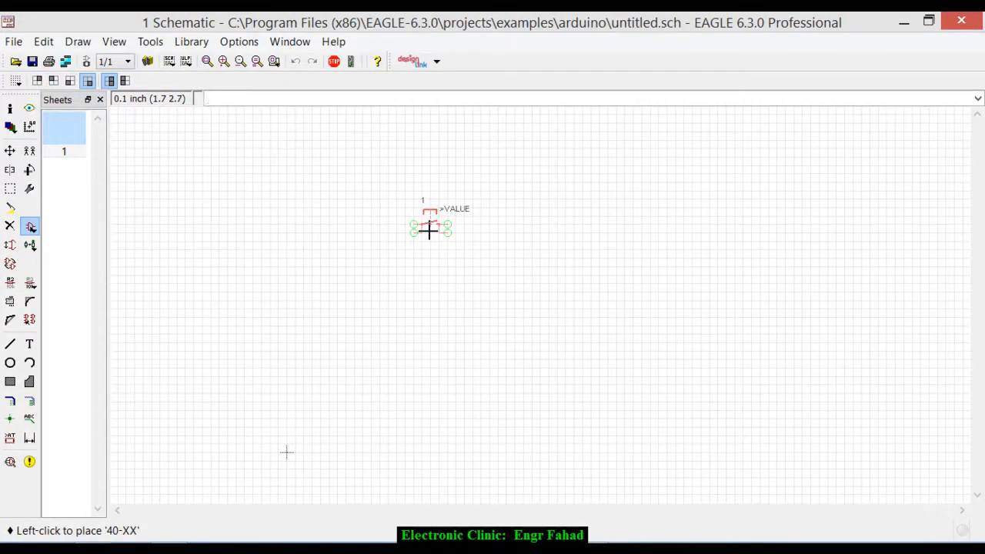
pyautogui.click(428, 229)
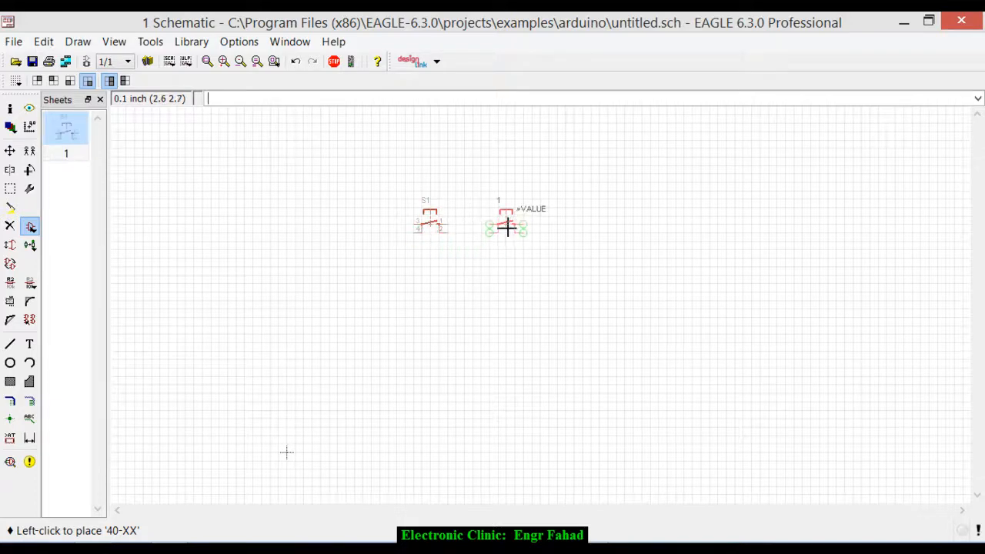
# - Place seven more 40-XX switches with the same orientation: three rows below the first switch, with two, two and three switches
pyautogui.click(342, 277)
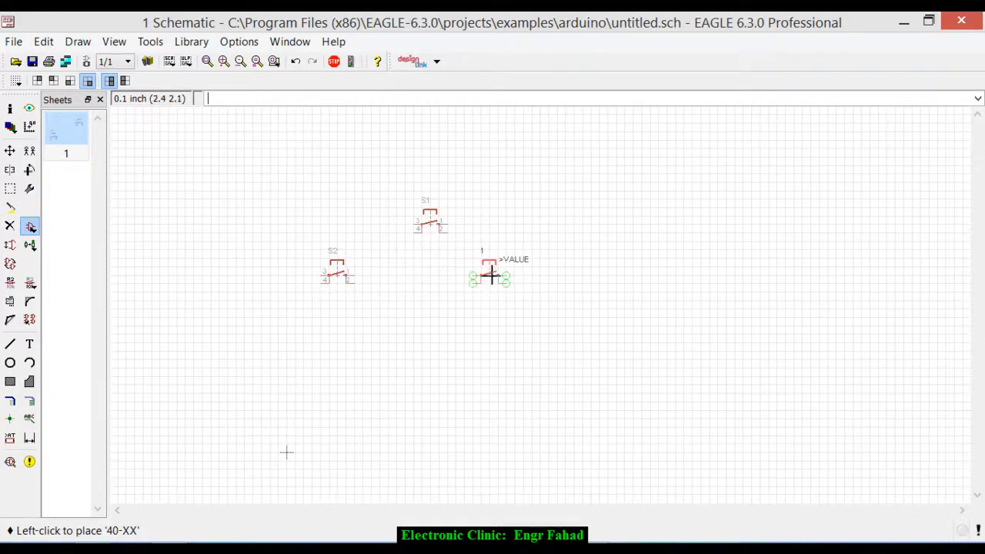
pyautogui.click(498, 275)
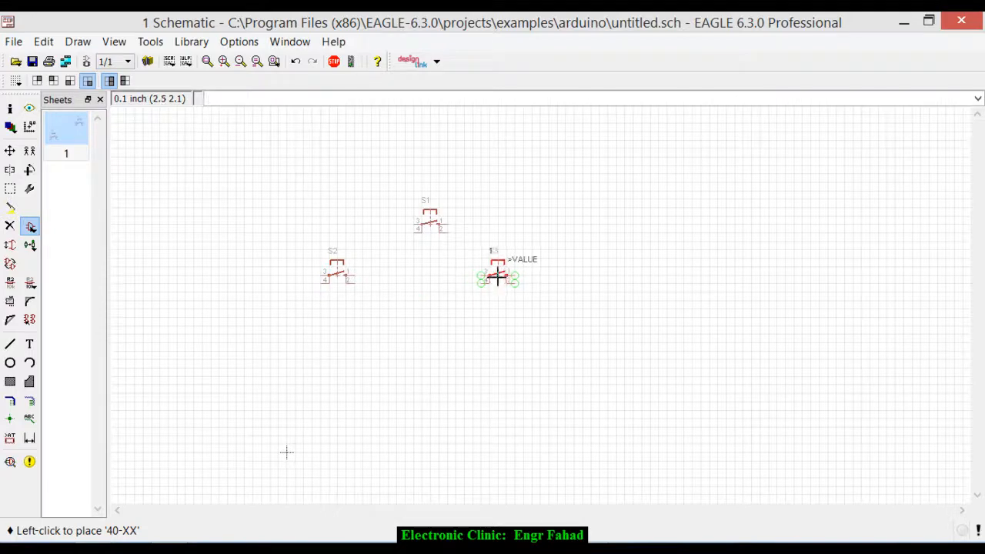
pyautogui.click(342, 352)
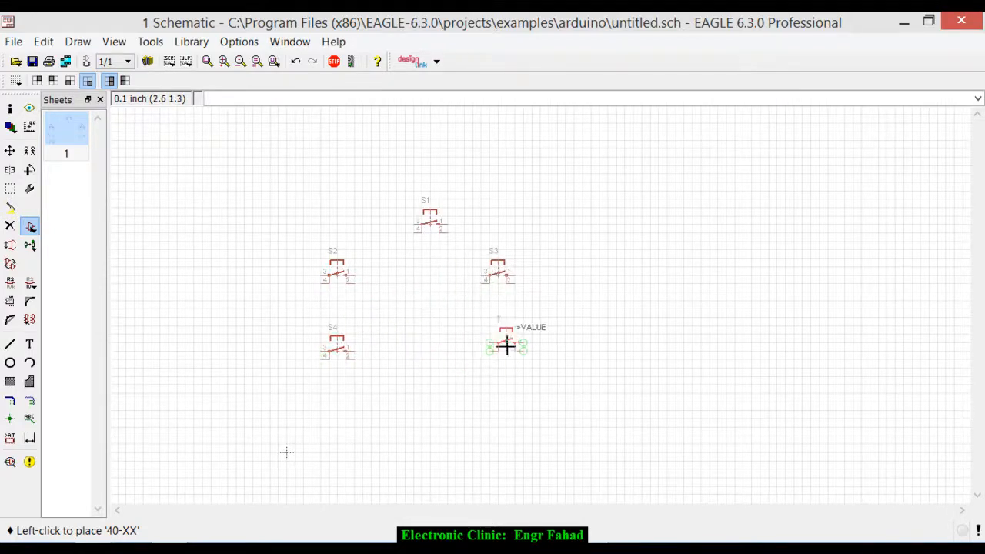
pyautogui.click(506, 345)
pyautogui.click(337, 420)
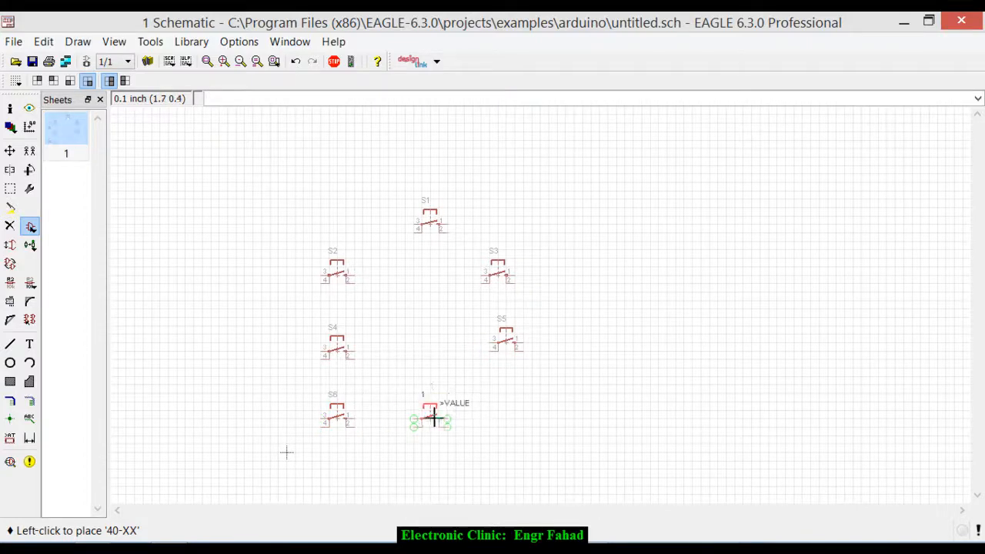
pyautogui.click(432, 418)
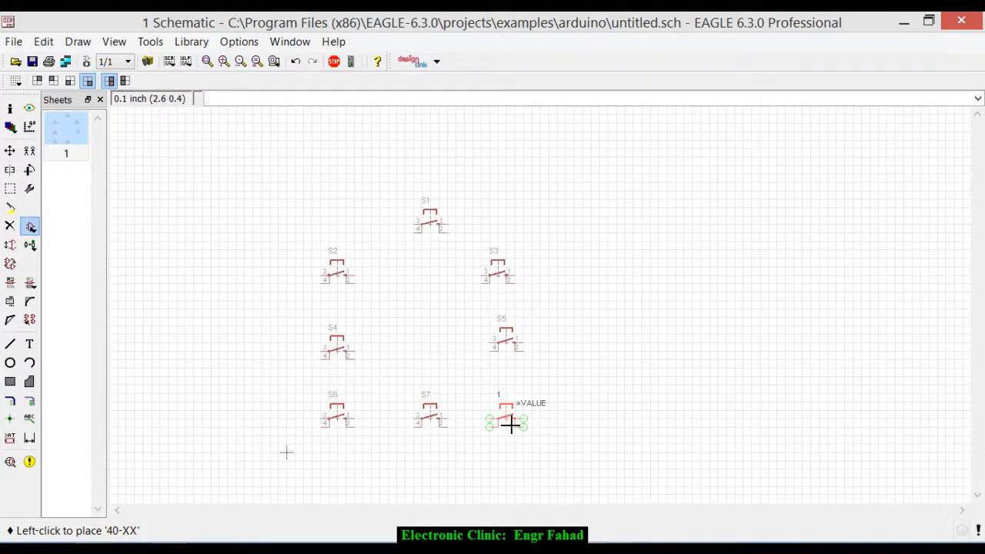
pyautogui.click(510, 424)
pyautogui.press('Escape')
pyautogui.press('Escape')
# - Add one AK300/9 connector, rotated 180 degrees so its pins face the switches, to the right of the switch group
pyautogui.click(30, 227)
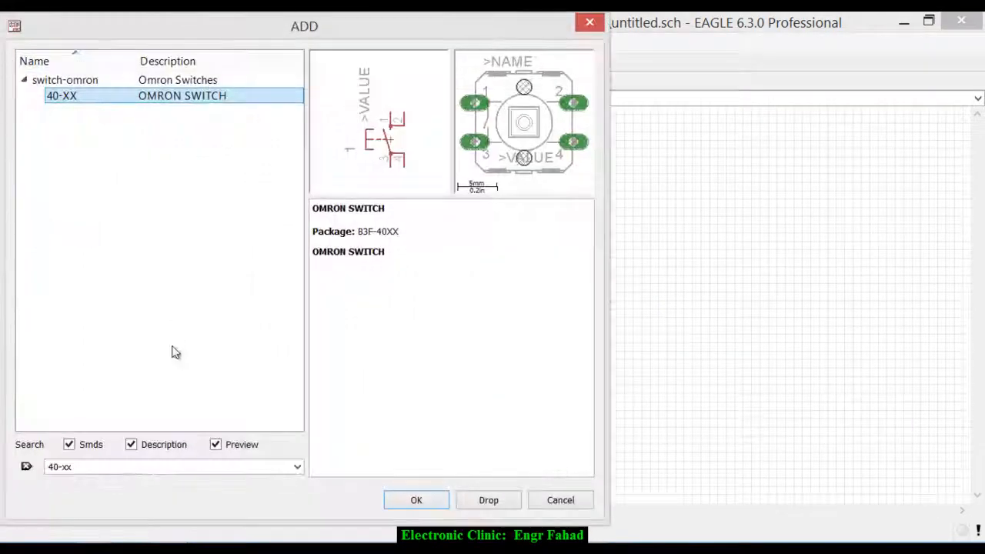
pyautogui.moveTo(176, 467); pyautogui.dragTo(4, 483)
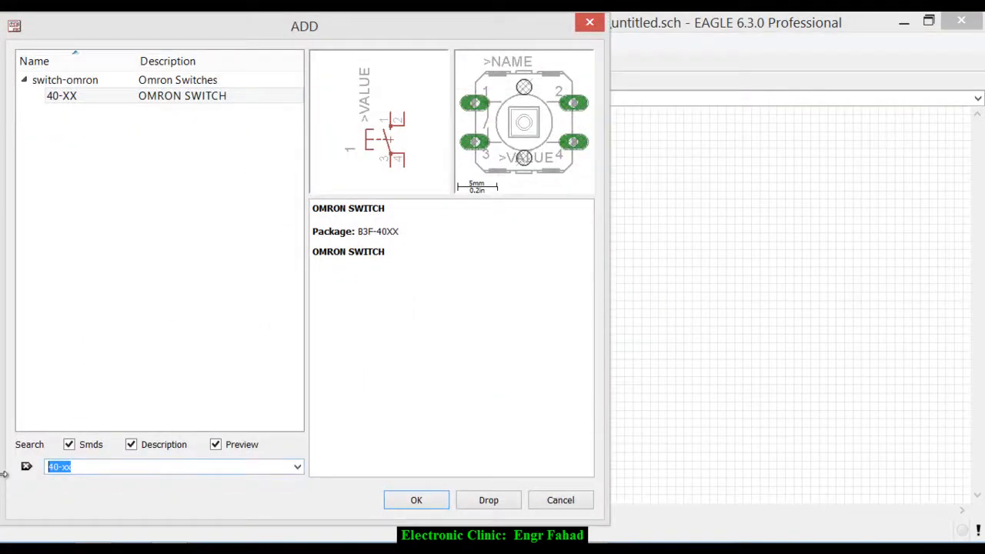
pyautogui.write('ak300/9')
pyautogui.press('Return')
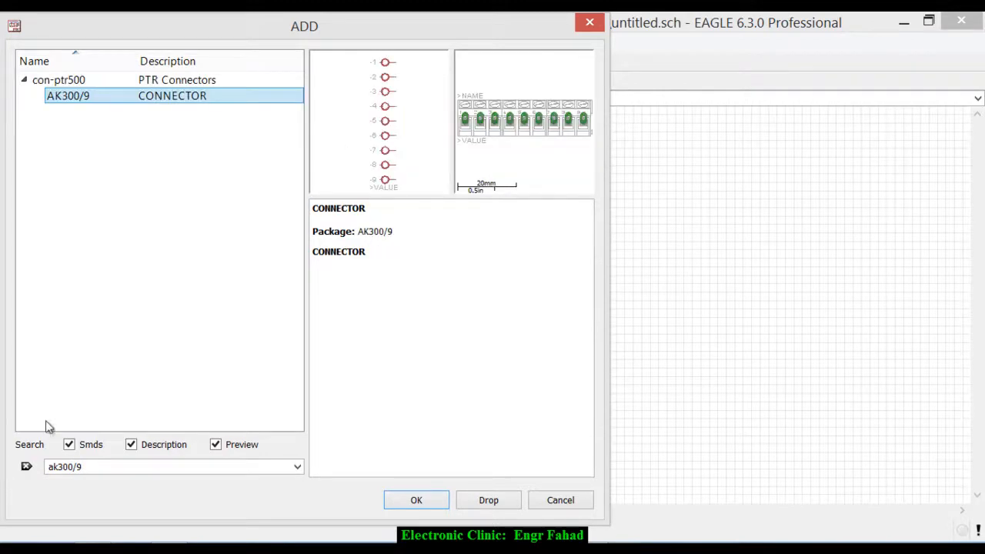
pyautogui.click(416, 500)
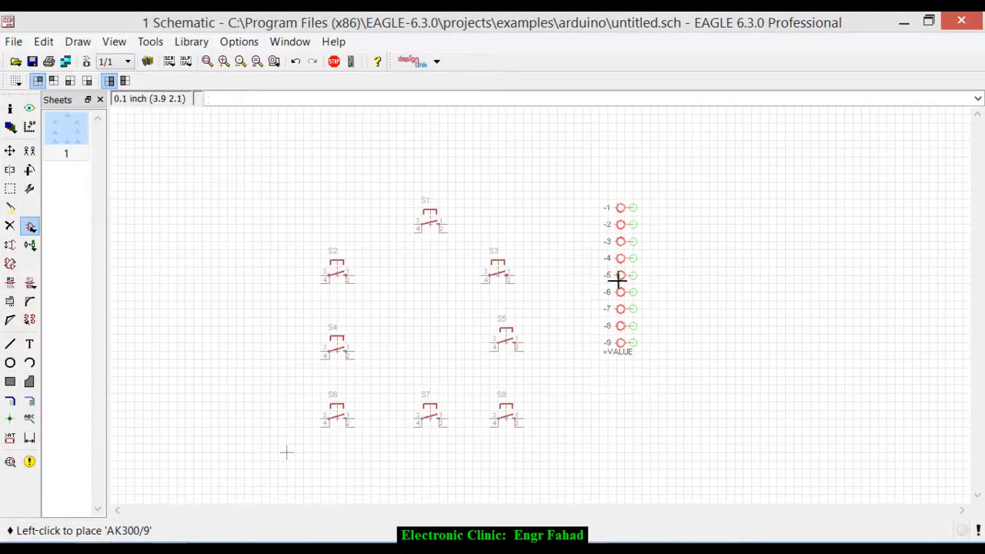
pyautogui.rightClick(618, 281)
pyautogui.rightClick(621, 287)
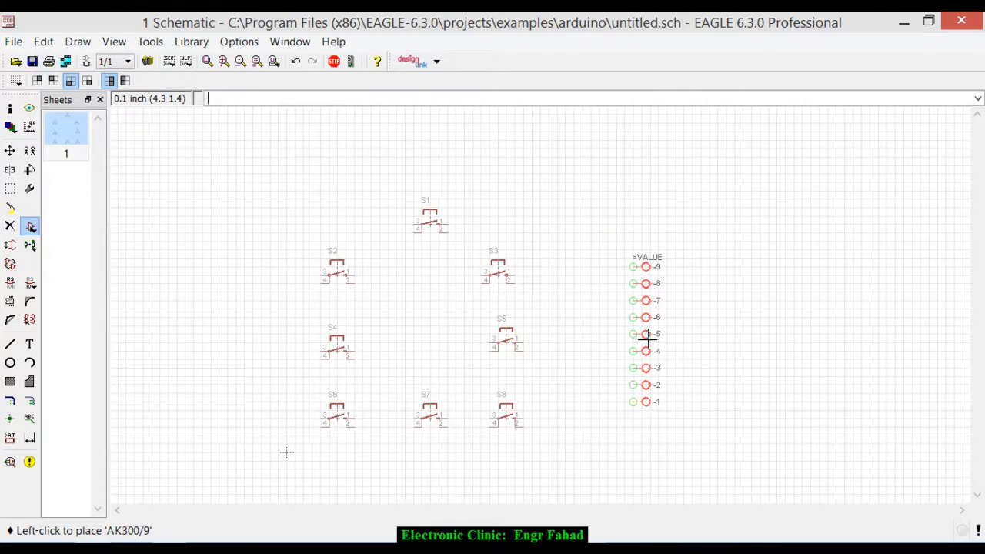
pyautogui.click(647, 339)
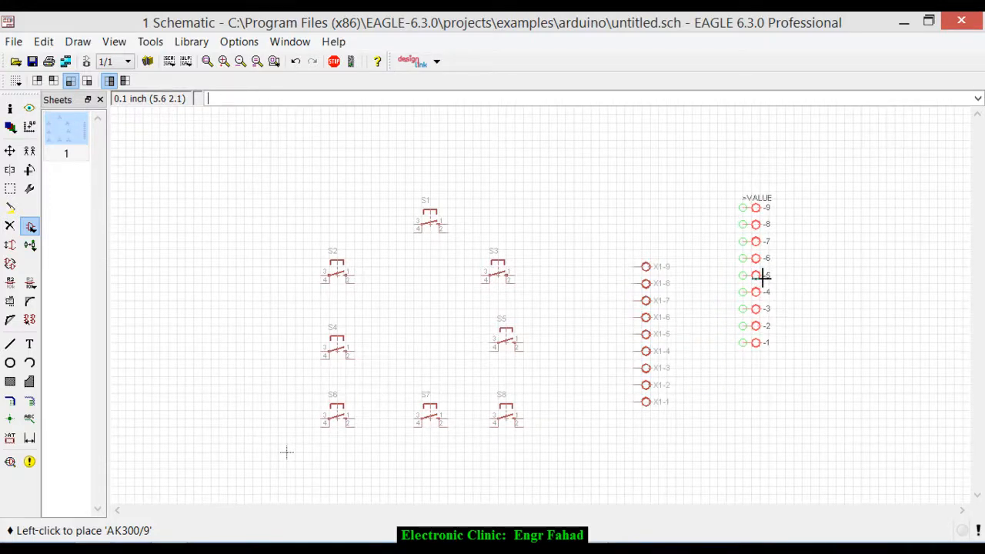
pyautogui.press('Escape')
pyautogui.press('Escape')
# - Draw a net joining pins 3 and 4 of switch S1
pyautogui.scroll(3, 616, 349)
pyautogui.scroll(-1, 731, 216)
pyautogui.scroll(-1, 732, 216)
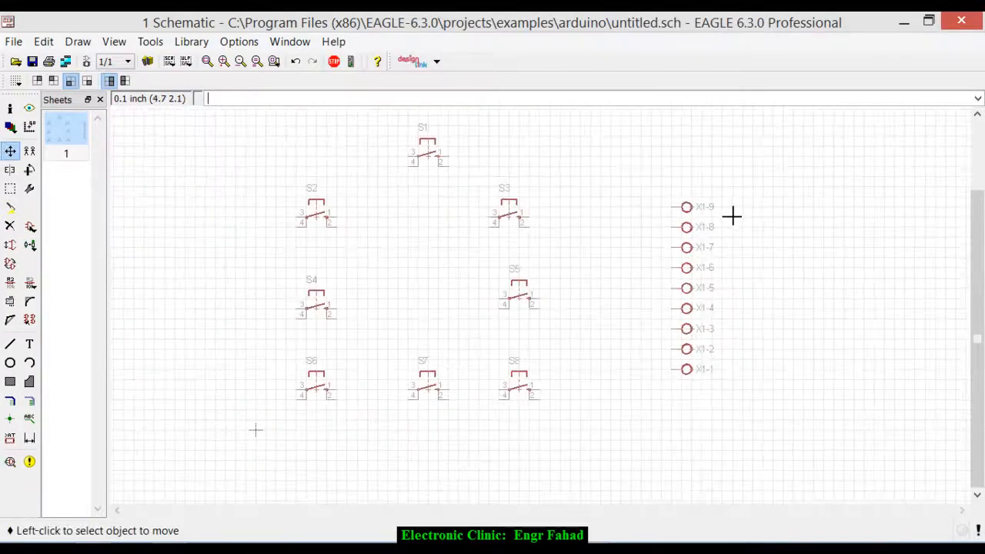
pyautogui.scroll(4, 439, 132)
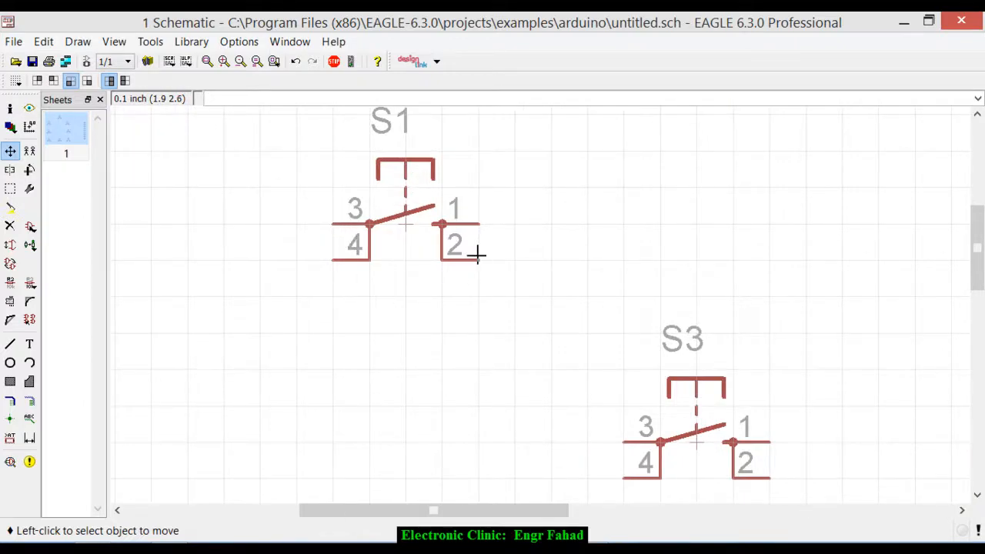
pyautogui.scroll(-2, 412, 181)
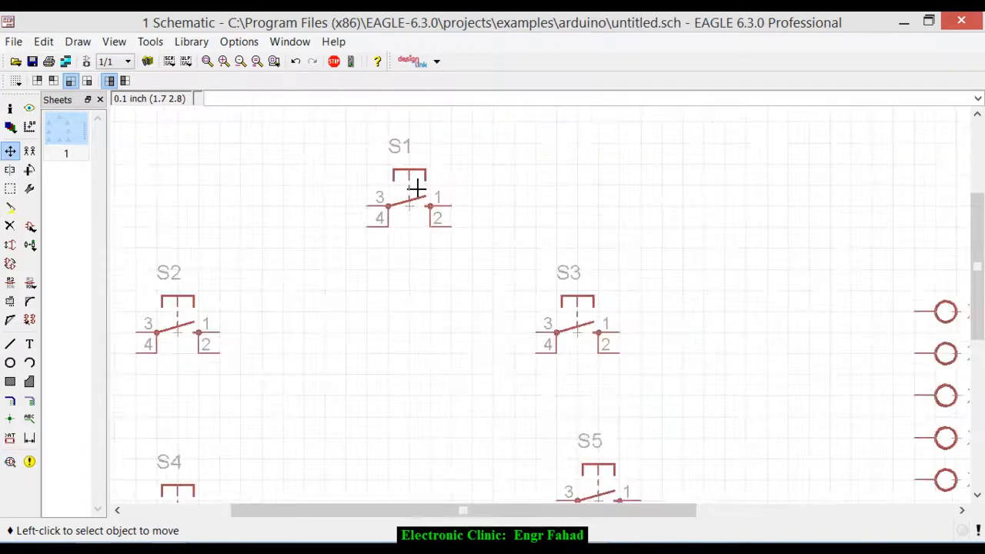
pyautogui.scroll(-4, 416, 189)
pyautogui.scroll(2, 377, 280)
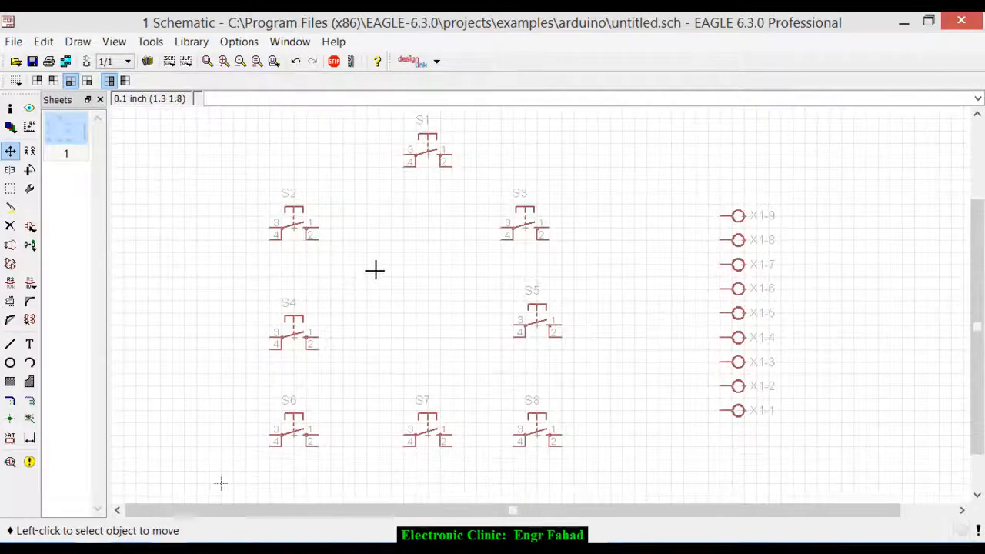
pyautogui.click(33, 403)
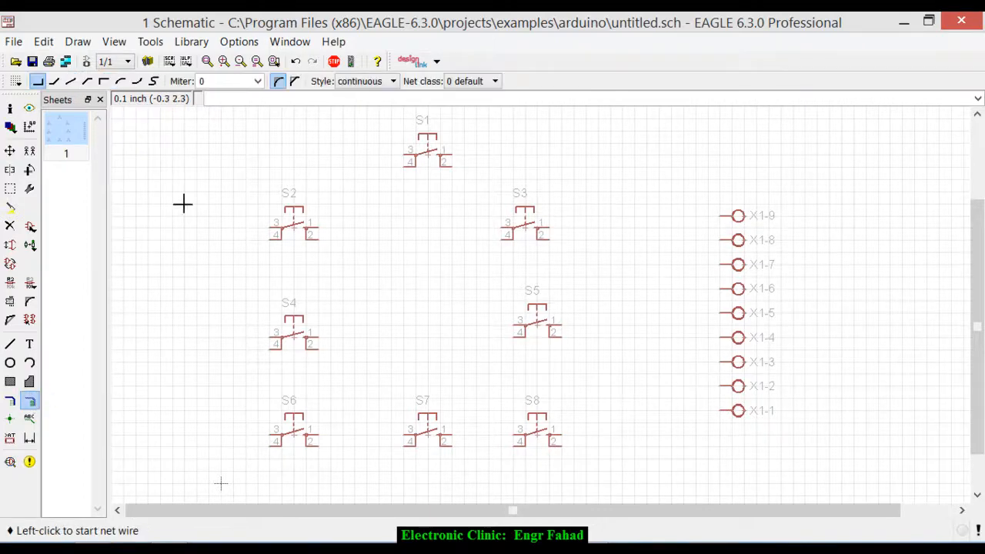
pyautogui.scroll(3, 405, 154)
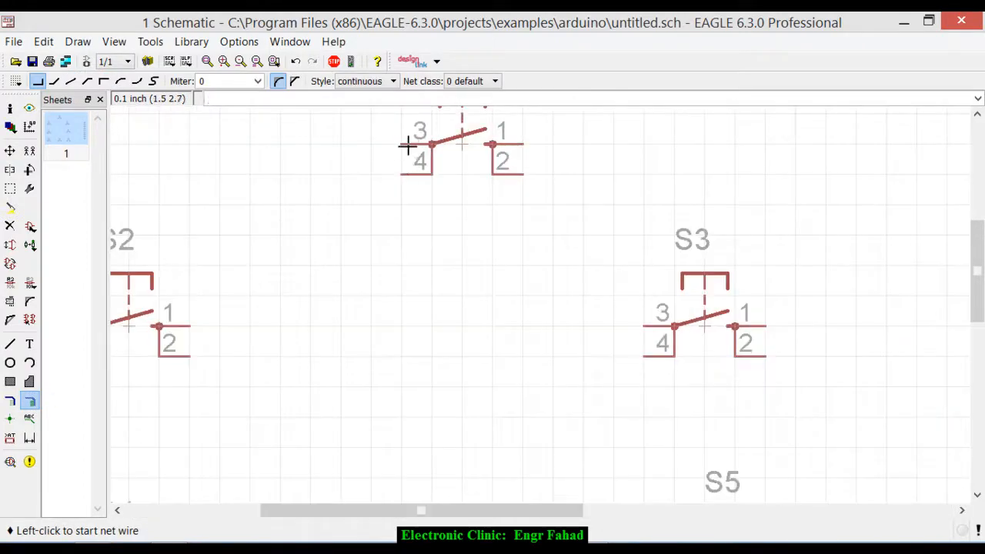
pyautogui.click(405, 146)
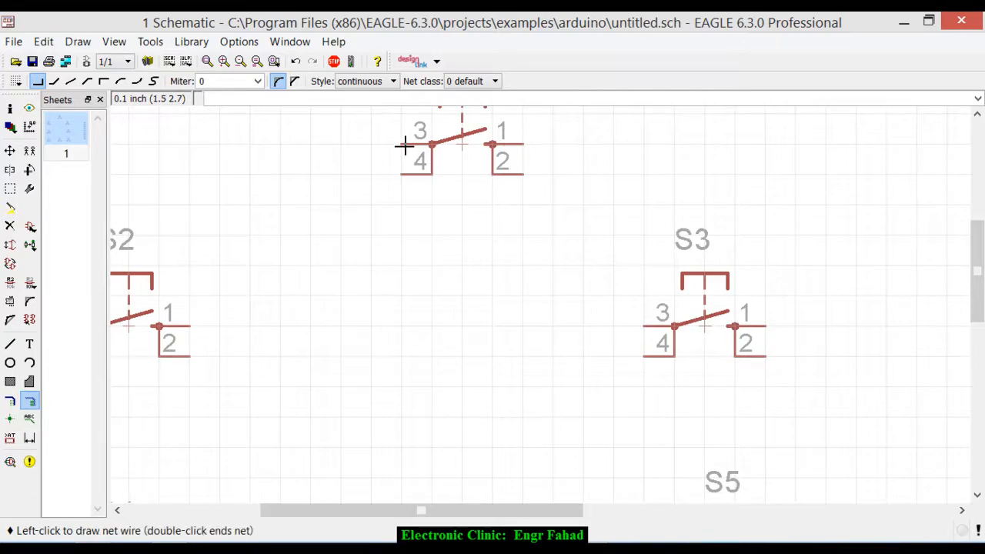
pyautogui.click(403, 174)
# - Draw a net joining pins 3 and 4 of switch S2
pyautogui.scroll(2, 440, 173)
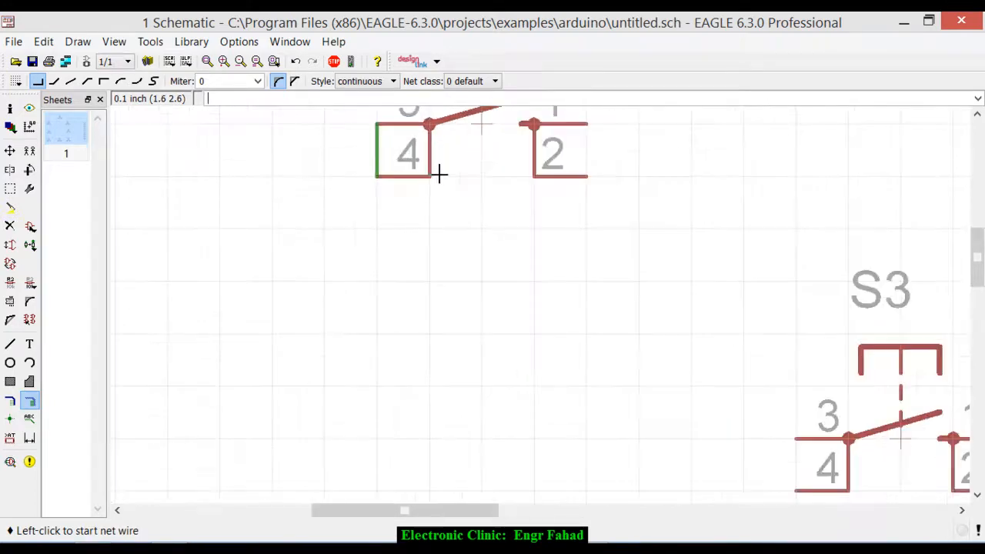
pyautogui.scroll(-3, 383, 171)
pyautogui.scroll(3, 147, 281)
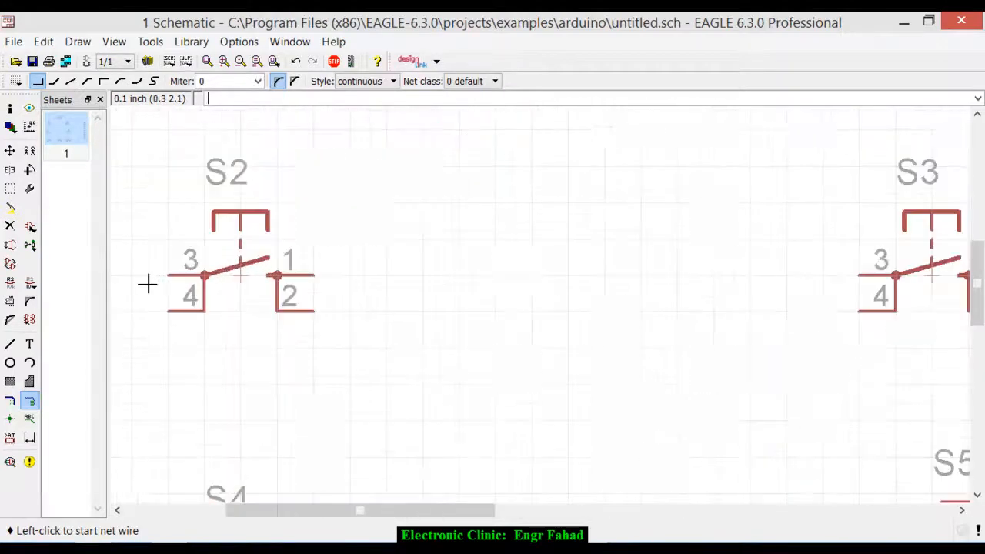
pyautogui.click(177, 273)
pyautogui.click(178, 325)
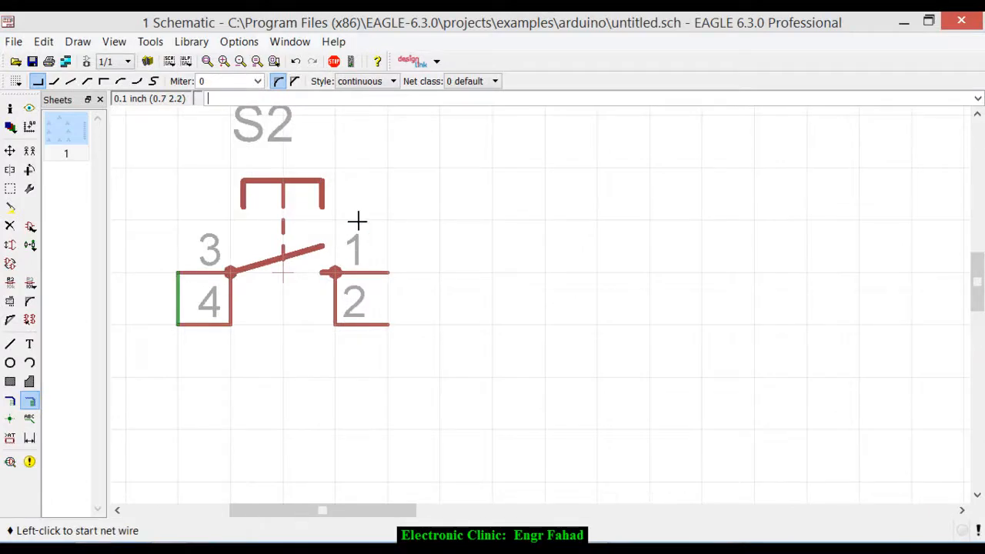
# - Draw a net joining pins 3 and 4 of switch S4
pyautogui.scroll(-3, 357, 222)
pyautogui.scroll(-2, 357, 222)
pyautogui.scroll(5, 330, 352)
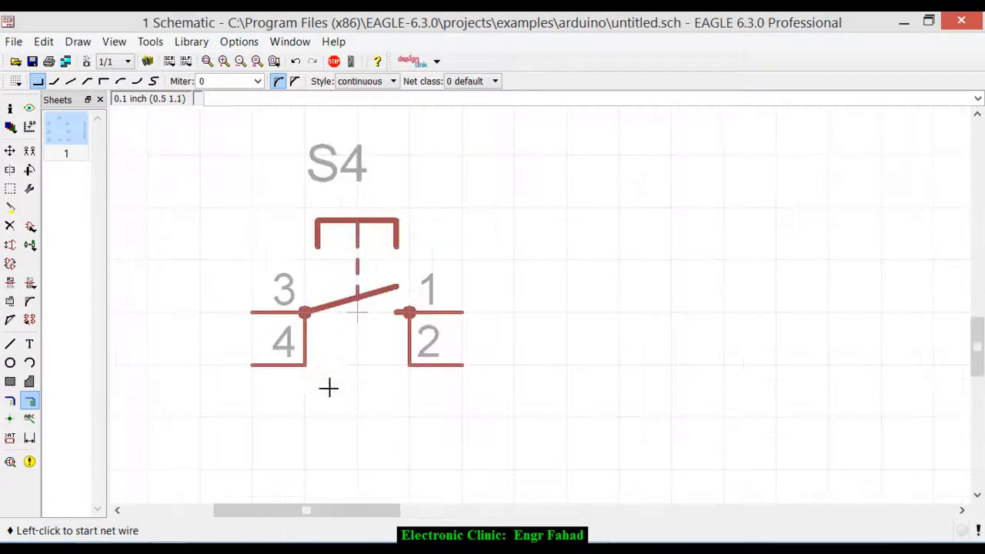
pyautogui.click(256, 312)
pyautogui.click(255, 363)
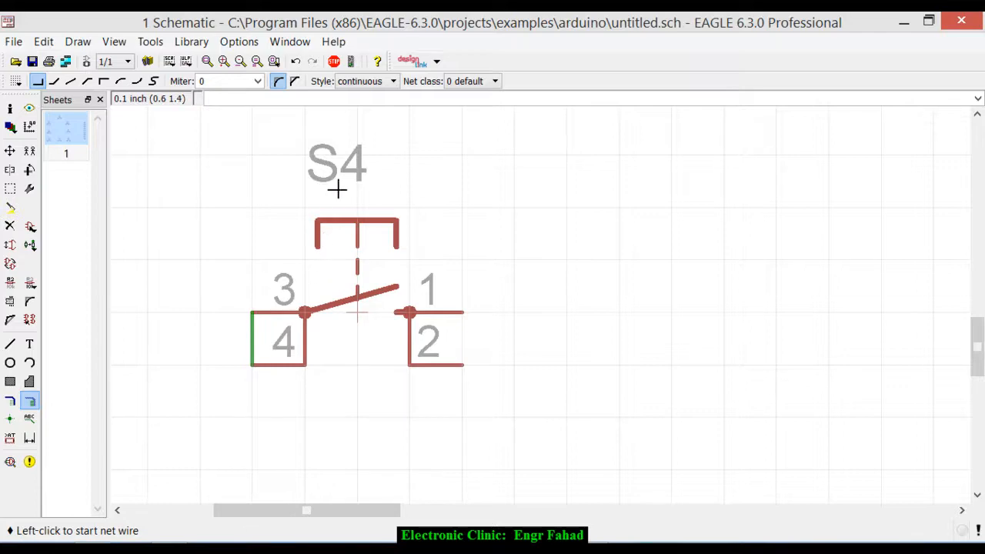
# - Draw a net joining pins 3 and 4 of switch S6
pyautogui.scroll(3, 336, 192)
pyautogui.scroll(-3, 337, 196)
pyautogui.scroll(-2, 282, 356)
pyautogui.scroll(3, 347, 325)
pyautogui.scroll(2, 275, 311)
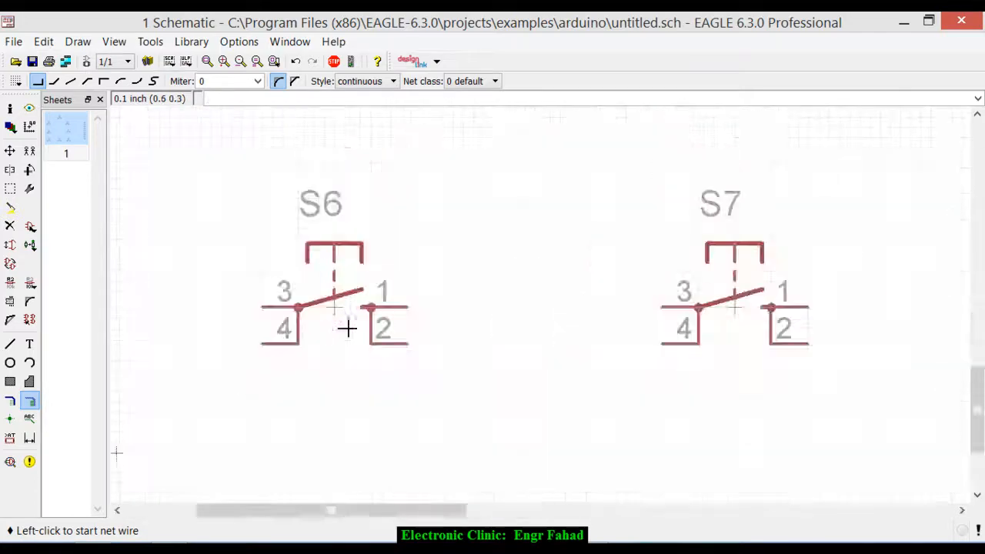
pyautogui.click(263, 308)
pyautogui.click(261, 343)
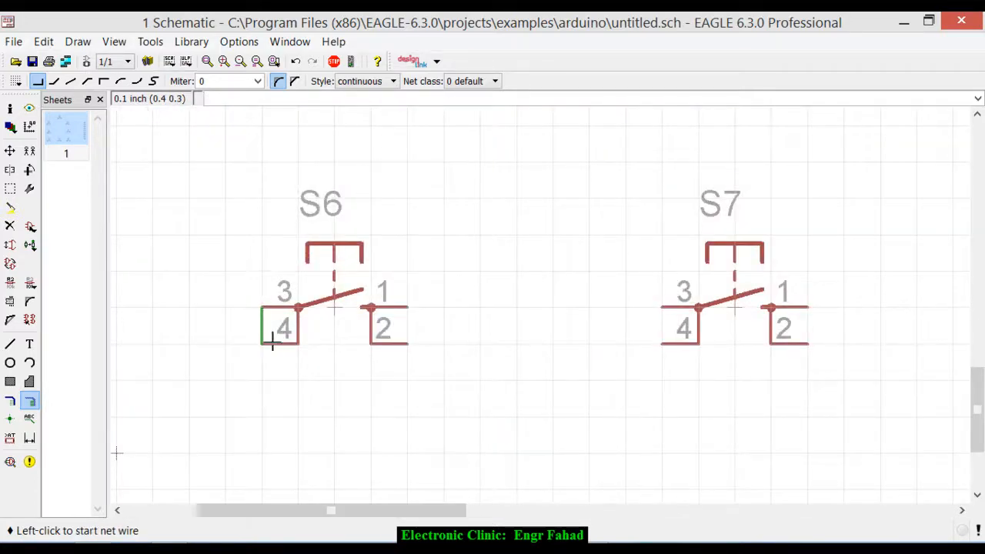
# - Draw nets on switch S7 joining pins 3 and 4, and pins 1 and 2
pyautogui.click(663, 308)
pyautogui.click(663, 343)
pyautogui.click(806, 309)
pyautogui.click(808, 344)
# - Draw a net joining pins 1 and 2 of switch S6
pyautogui.scroll(-2, 655, 310)
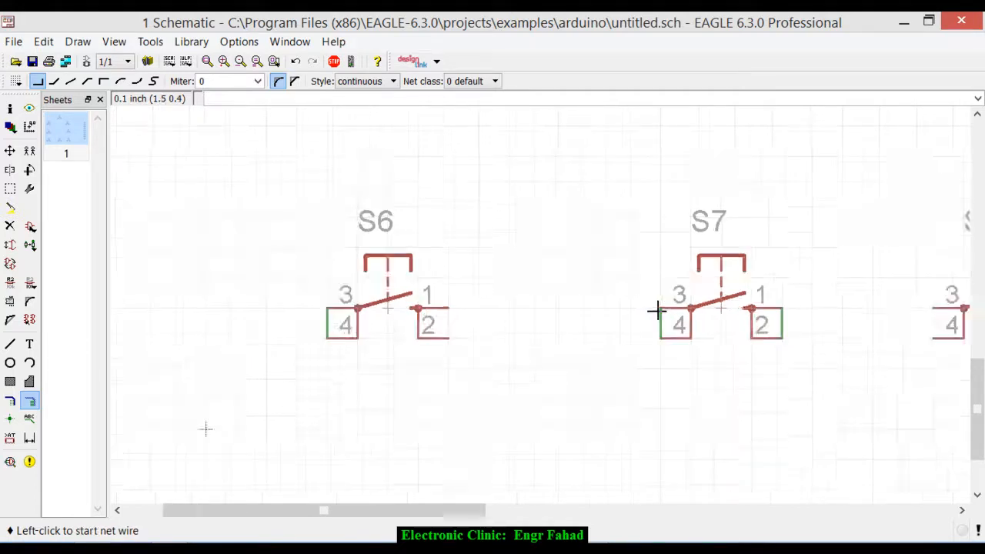
pyautogui.scroll(2, 497, 315)
pyautogui.click(462, 306)
pyautogui.click(460, 354)
# - Draw nets on switch S8 joining pins 3 and 4, and pins 1 and 2
pyautogui.scroll(-4, 459, 354)
pyautogui.scroll(3, 765, 354)
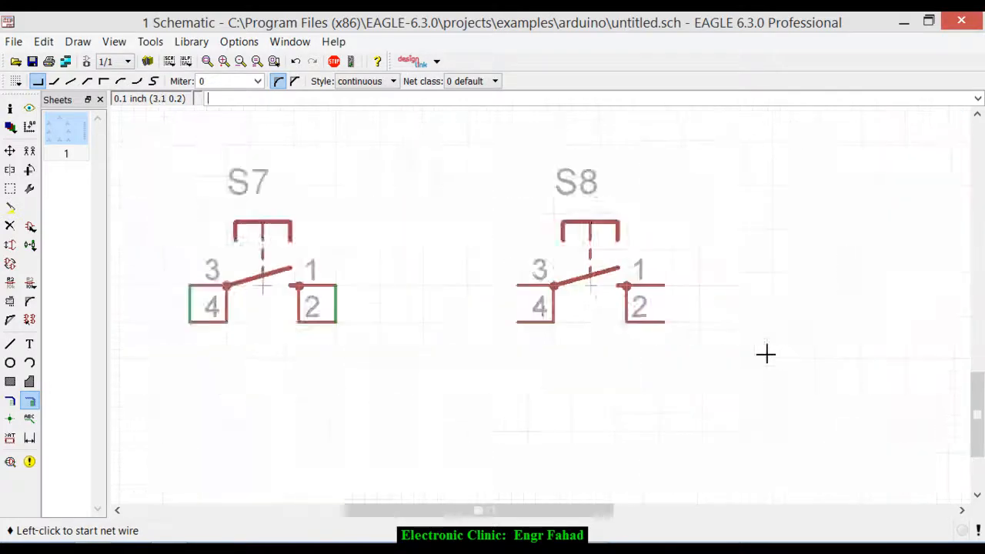
pyautogui.click(470, 273)
pyautogui.click(508, 314)
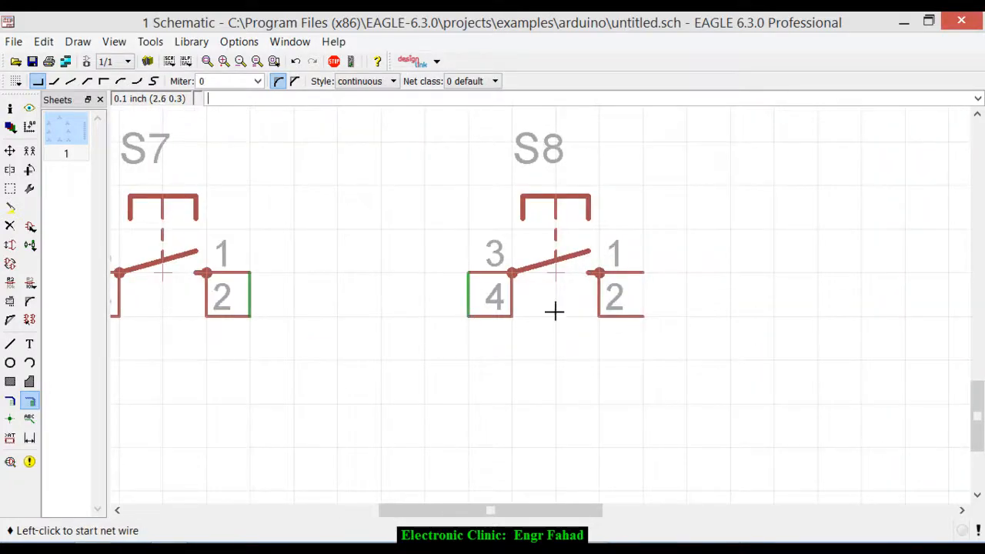
pyautogui.click(644, 275)
pyautogui.press('Escape')
# - Draw a net joining pins 1 and 2 of switch S5
pyautogui.scroll(-3, 646, 351)
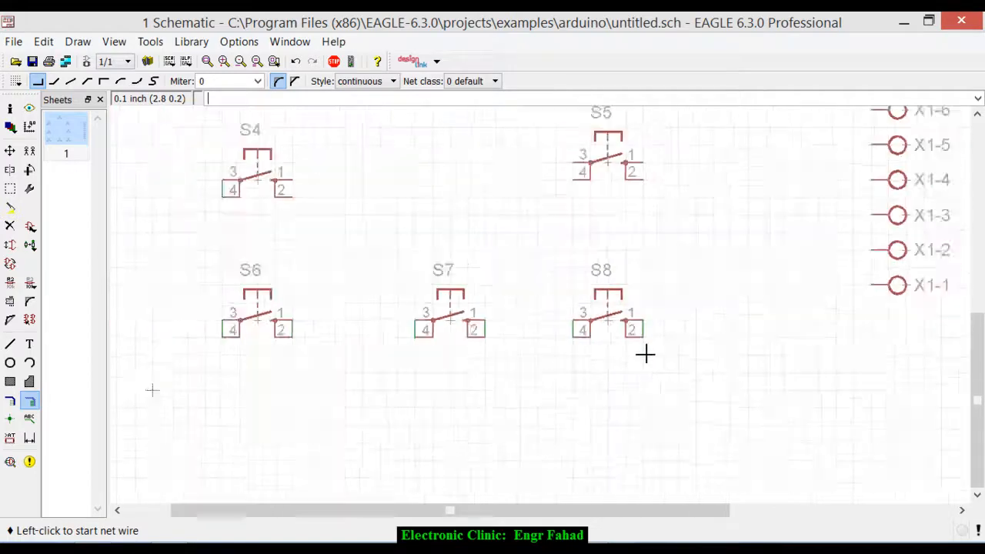
pyautogui.scroll(3, 648, 190)
pyautogui.click(636, 206)
pyautogui.doubleClick(636, 258)
# - Draw a net joining pins 1 and 2 of switch S4
pyautogui.scroll(-3, 693, 259)
pyautogui.scroll(3, 323, 269)
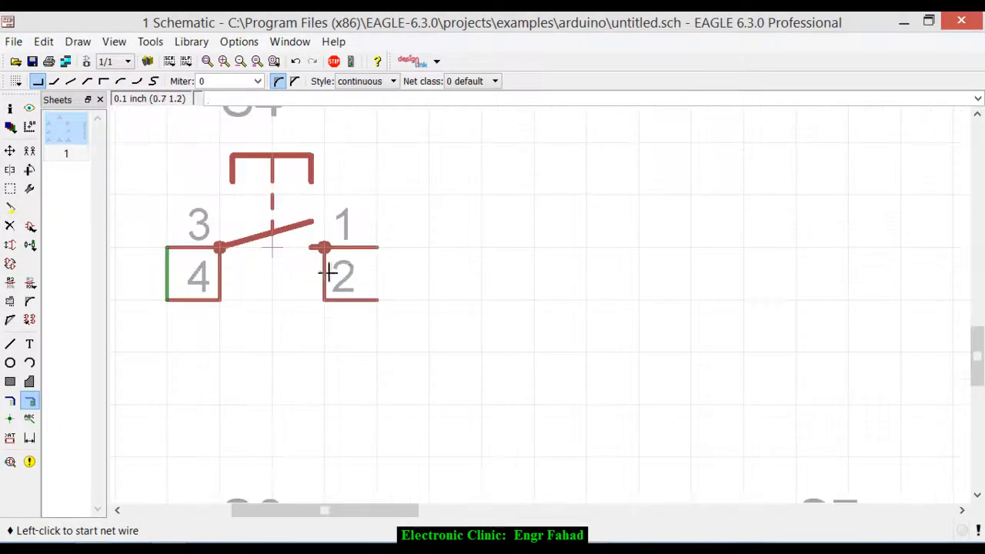
pyautogui.click(377, 246)
pyautogui.doubleClick(377, 298)
# - Draw a net joining pins 1 and 2 of switch S2
pyautogui.scroll(-4, 435, 317)
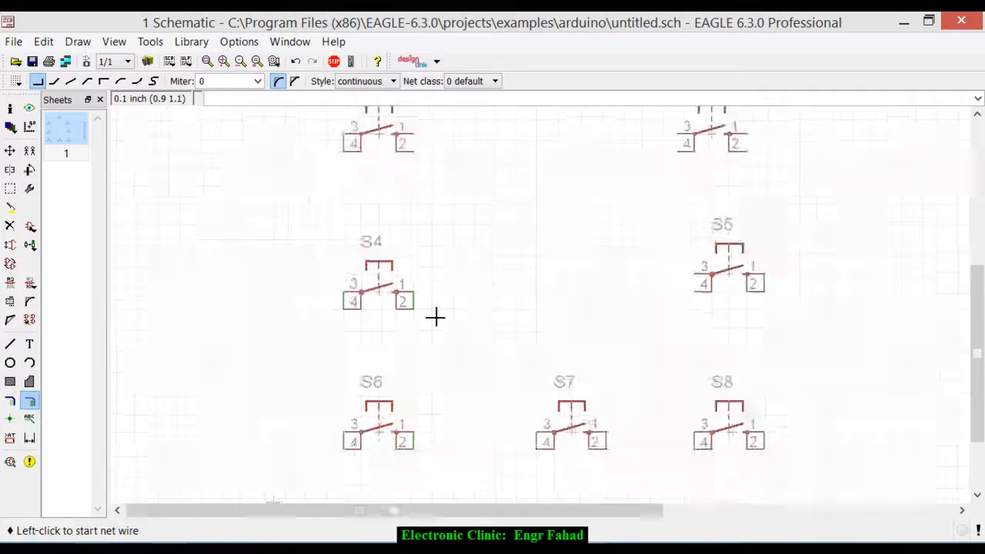
pyautogui.scroll(5, 410, 165)
pyautogui.click(441, 193)
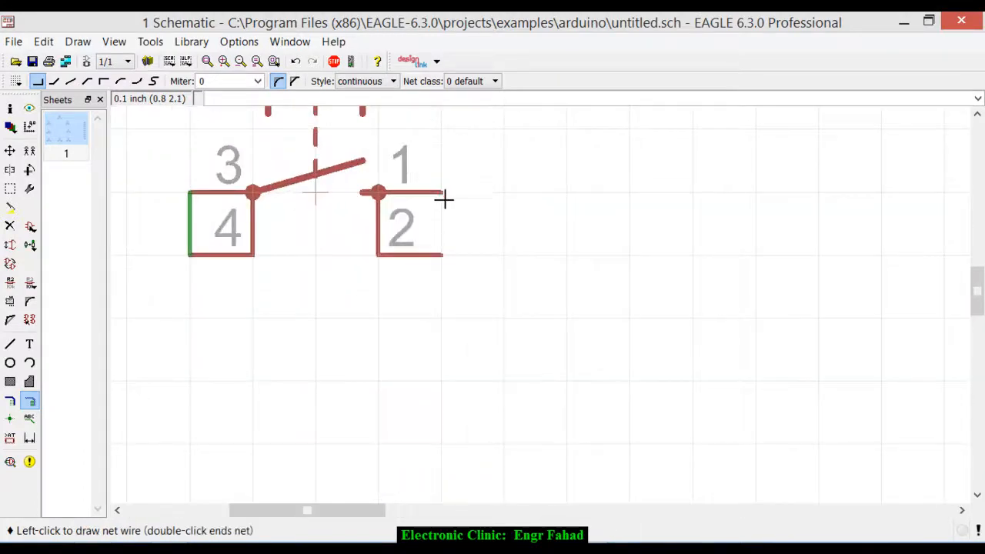
pyautogui.doubleClick(443, 254)
# - Draw nets on switch S3 joining pins 1 and 2, and pins 3 and 4
pyautogui.scroll(-4, 446, 256)
pyautogui.scroll(4, 793, 241)
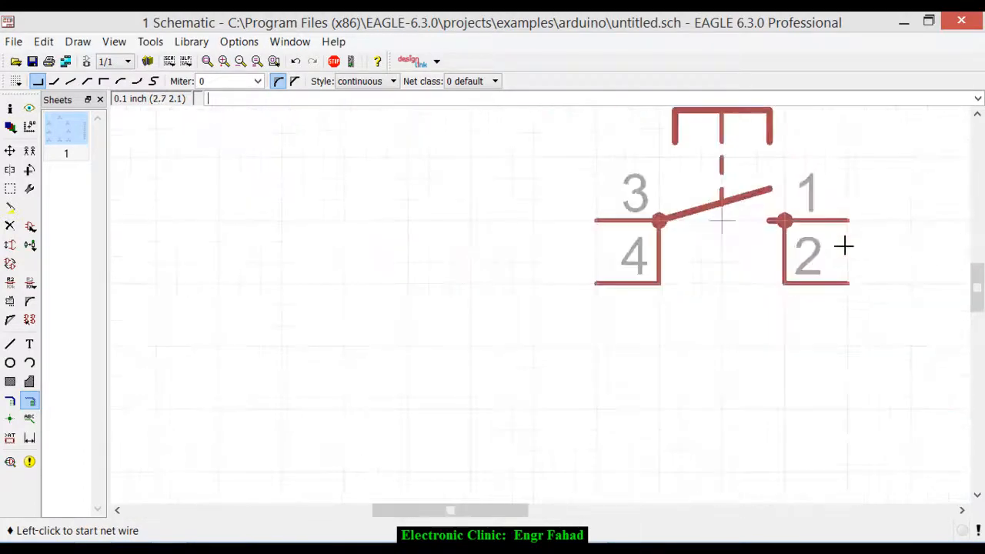
pyautogui.click(845, 222)
pyautogui.doubleClick(847, 275)
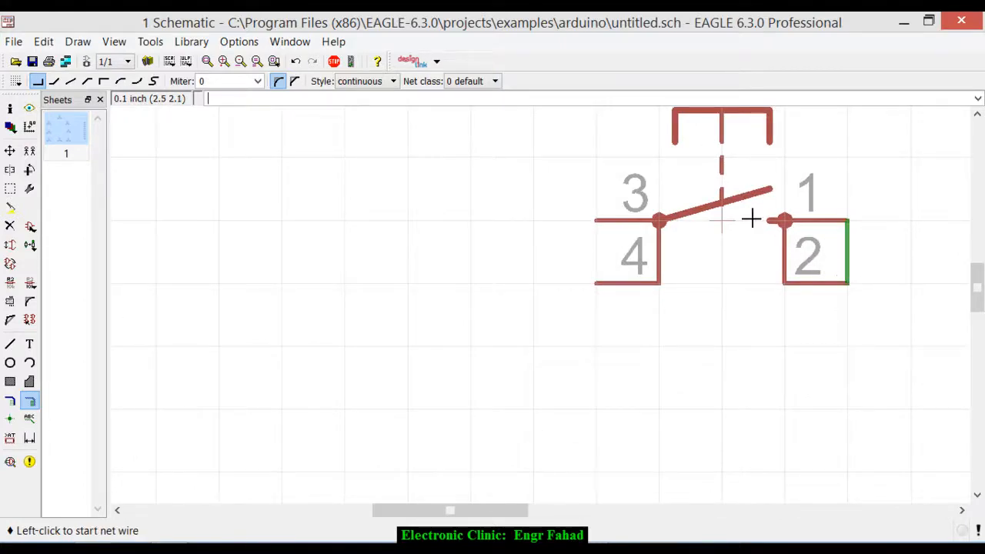
pyautogui.click(597, 220)
pyautogui.doubleClick(596, 283)
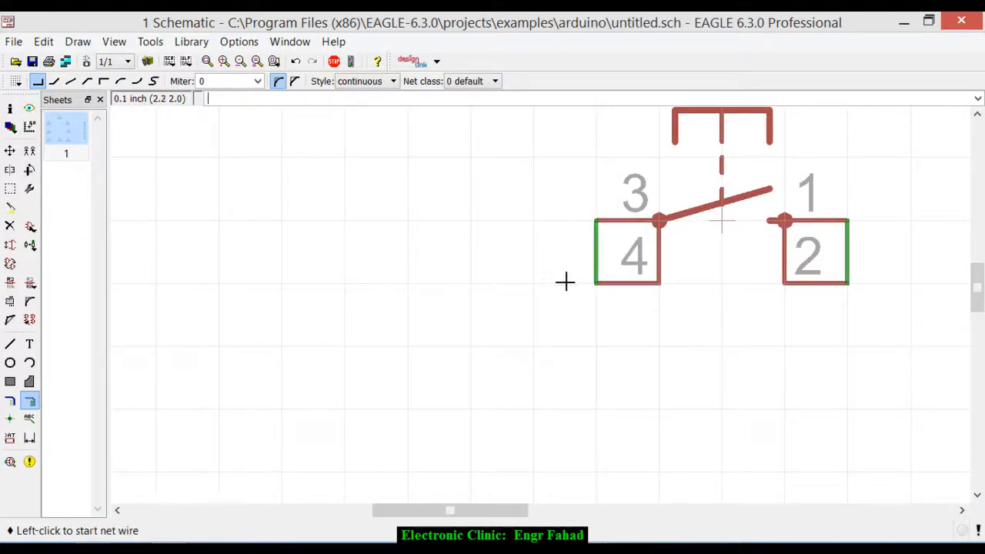
# - Draw a net joining pins 1 and 2 of switch S1
pyautogui.scroll(-4, 570, 285)
pyautogui.scroll(-3, 565, 288)
pyautogui.scroll(6, 507, 188)
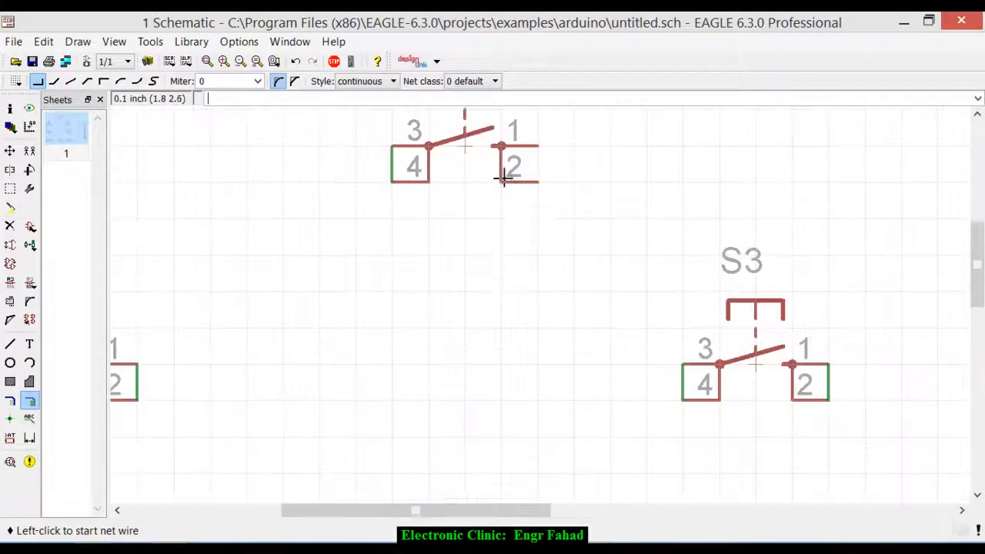
pyautogui.click(580, 131)
pyautogui.doubleClick(581, 206)
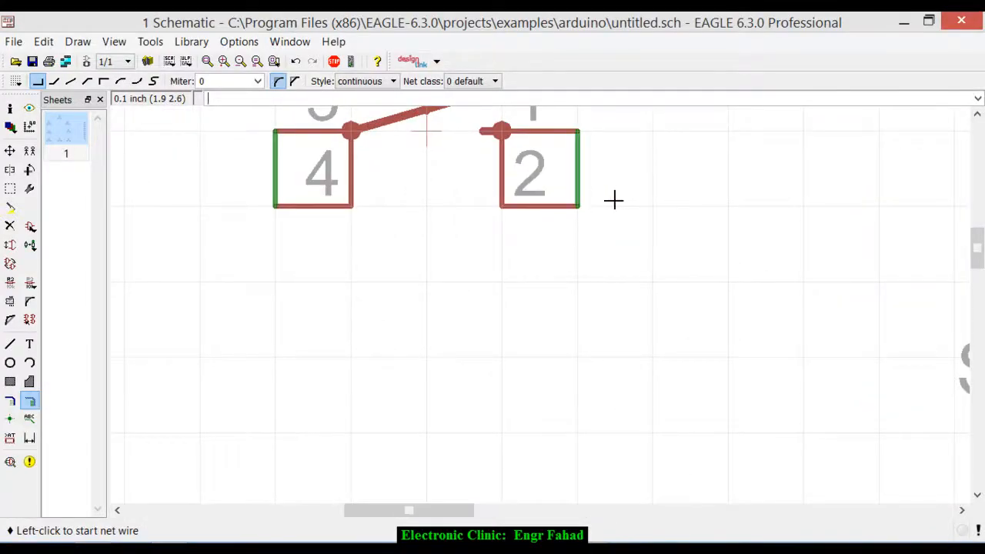
# - Draw a net joining pins 3 and 4 of switch S5
pyautogui.scroll(-5, 613, 200)
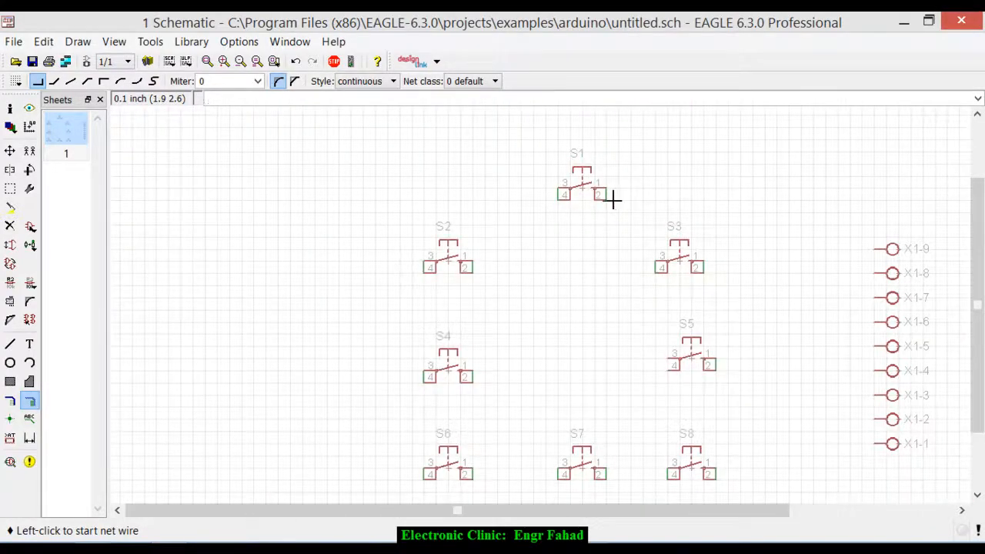
pyautogui.scroll(5, 677, 377)
pyautogui.click(604, 310)
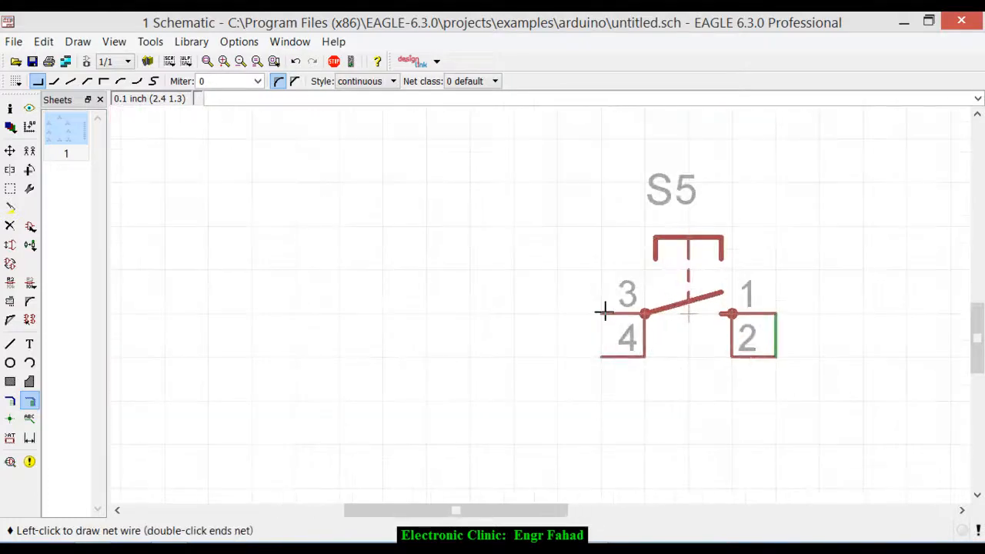
pyautogui.doubleClick(607, 352)
pyautogui.scroll(-5, 665, 335)
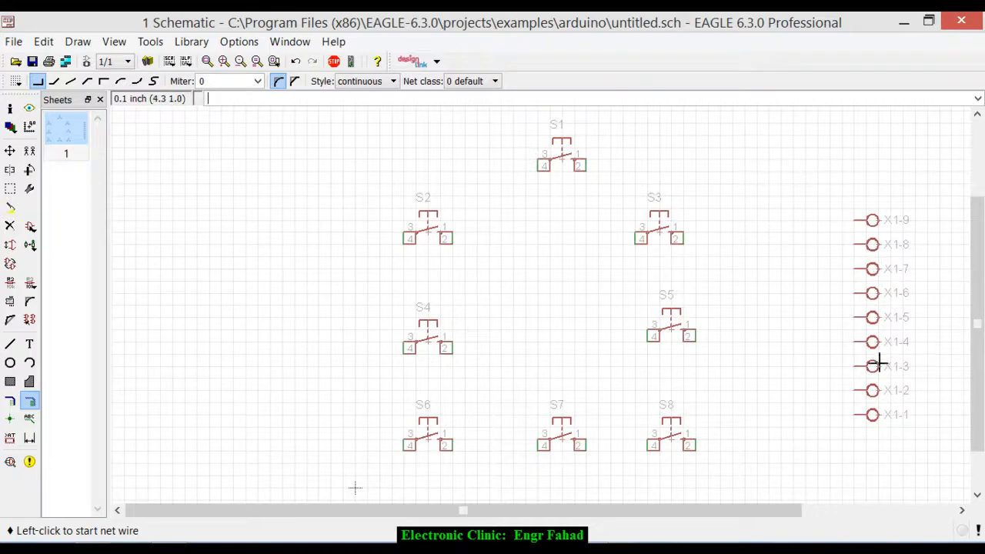
# - Wire pin 4 of S1 to pin 4 of S2, routed around the outer side of S2, and merge the segments as N$1
pyautogui.scroll(3, 473, 213)
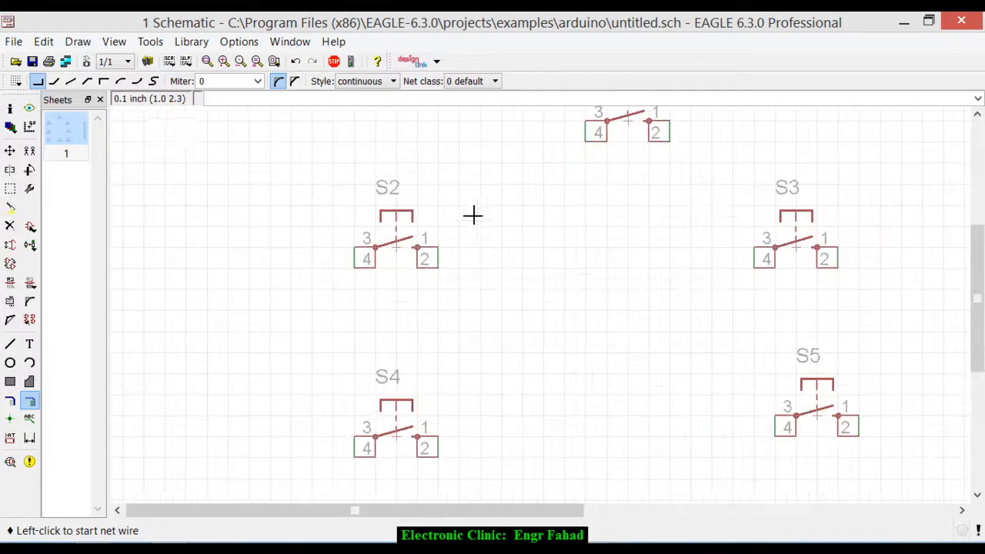
pyautogui.click(587, 134)
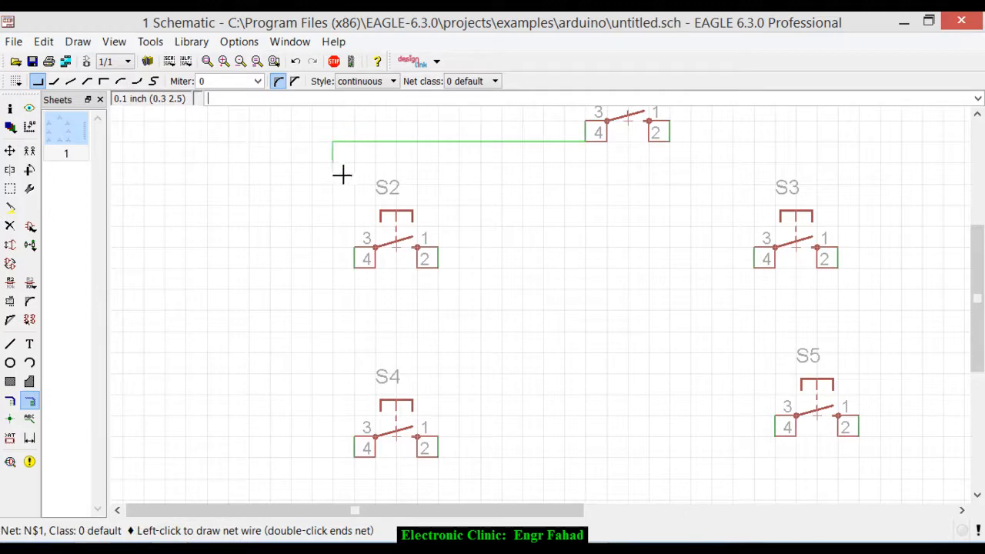
pyautogui.click(353, 267)
pyautogui.click(350, 374)
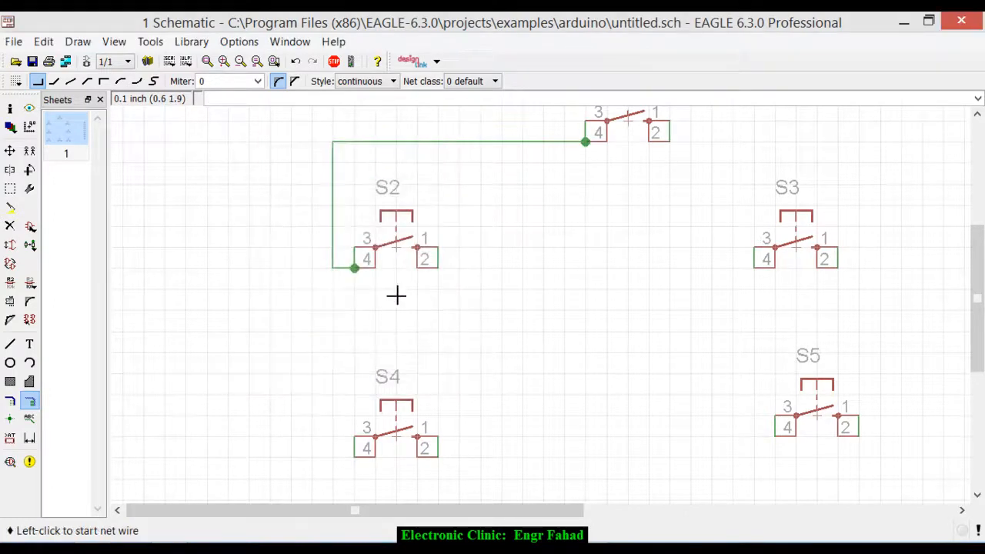
# - Wire pin 3 of S4 straight up to pin 4 of S2 and merge the segments as N$3
pyautogui.scroll(5, 392, 293)
pyautogui.scroll(-5, 352, 253)
pyautogui.scroll(3, 336, 359)
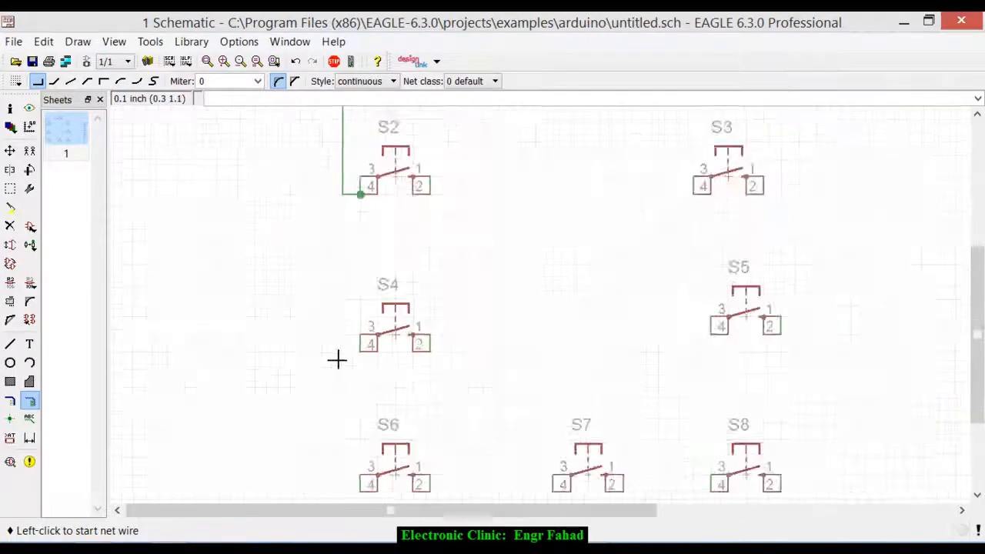
pyautogui.click(368, 330)
pyautogui.click(367, 162)
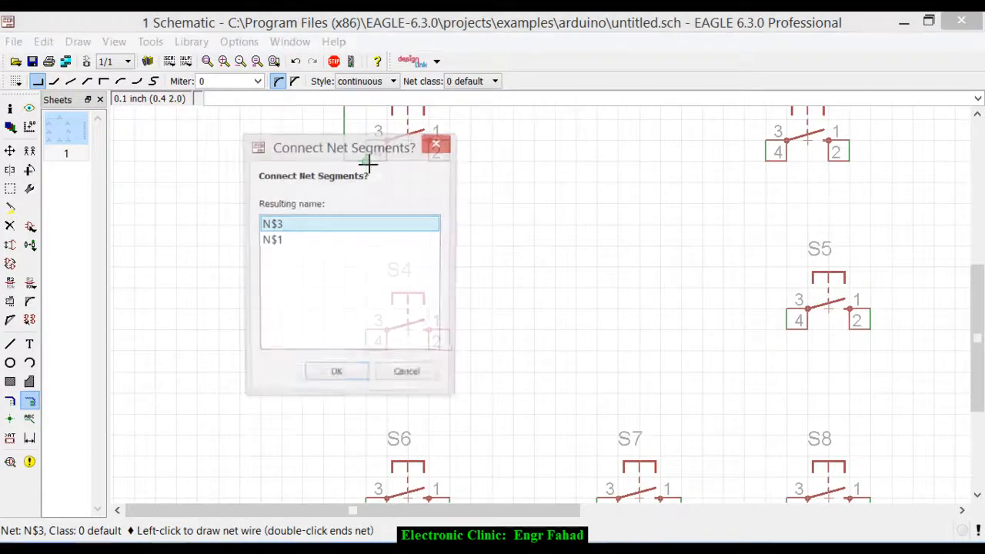
pyautogui.click(335, 373)
# - Wire pin 3 of S6 straight up to pin 4 of S4 and merge the segments as N$4
pyautogui.scroll(-3, 415, 270)
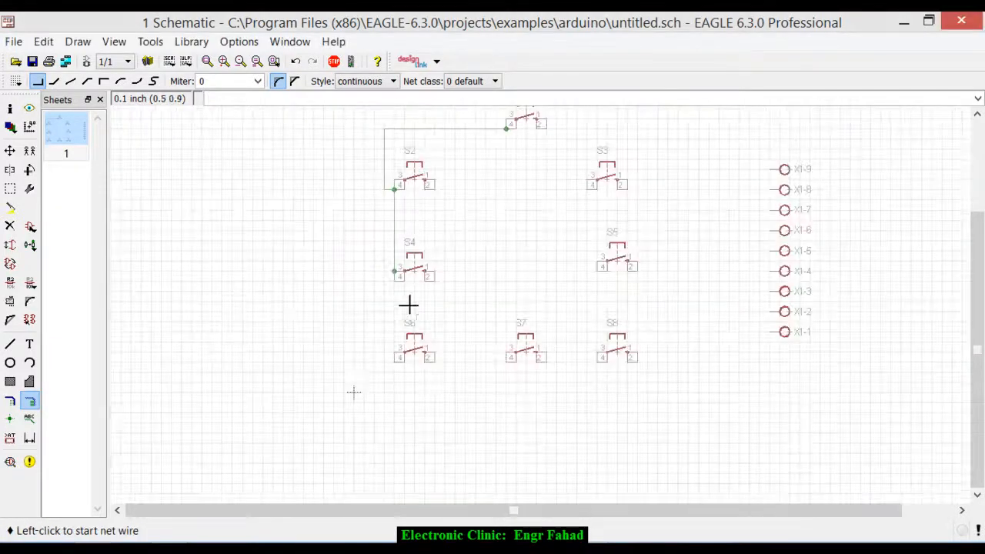
pyautogui.scroll(5, 385, 340)
pyautogui.click(414, 377)
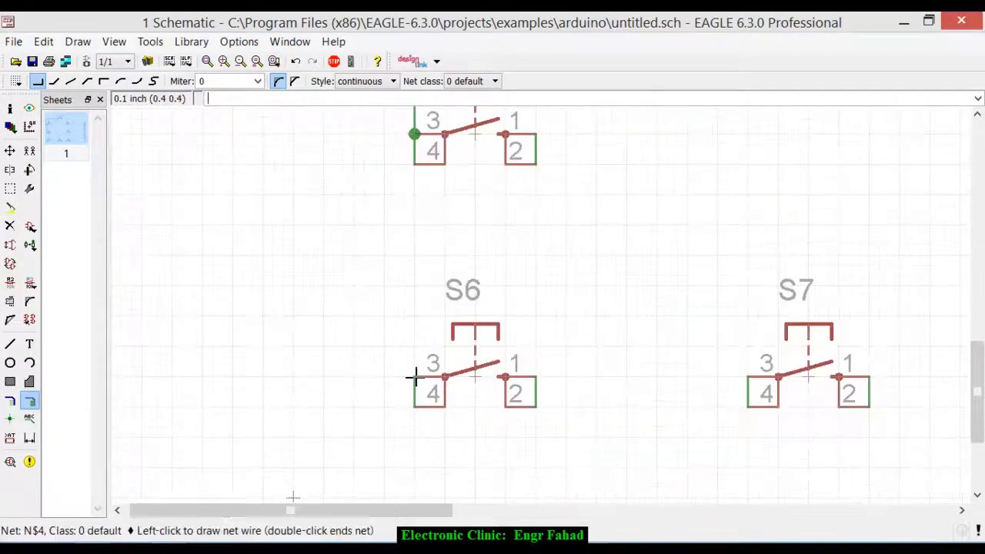
pyautogui.click(415, 162)
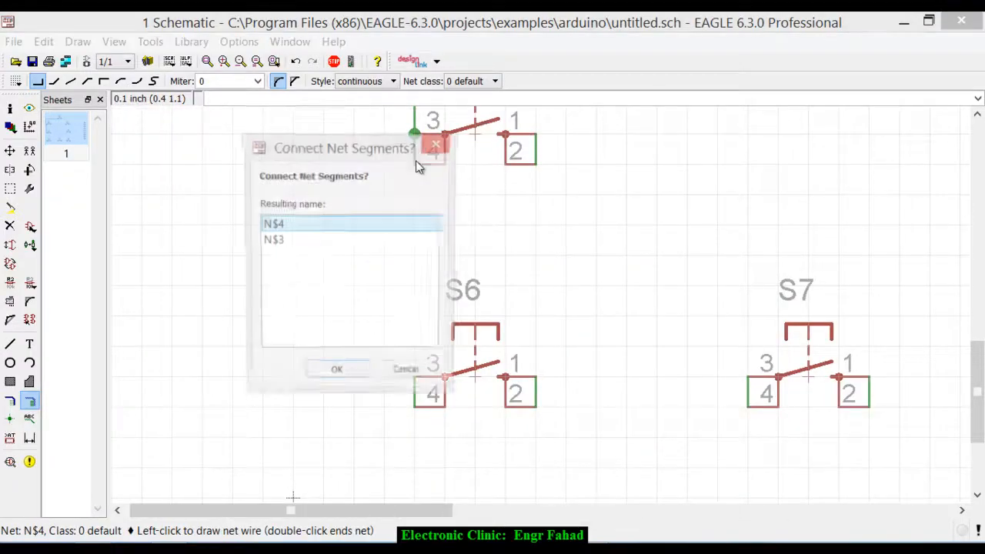
pyautogui.click(348, 374)
# - Wire pin 4 of S6 to pin 4 of S7, routed below the switches, and merge the segments as N$4
pyautogui.scroll(-2, 337, 337)
pyautogui.scroll(-2, 337, 337)
pyautogui.scroll(2, 510, 356)
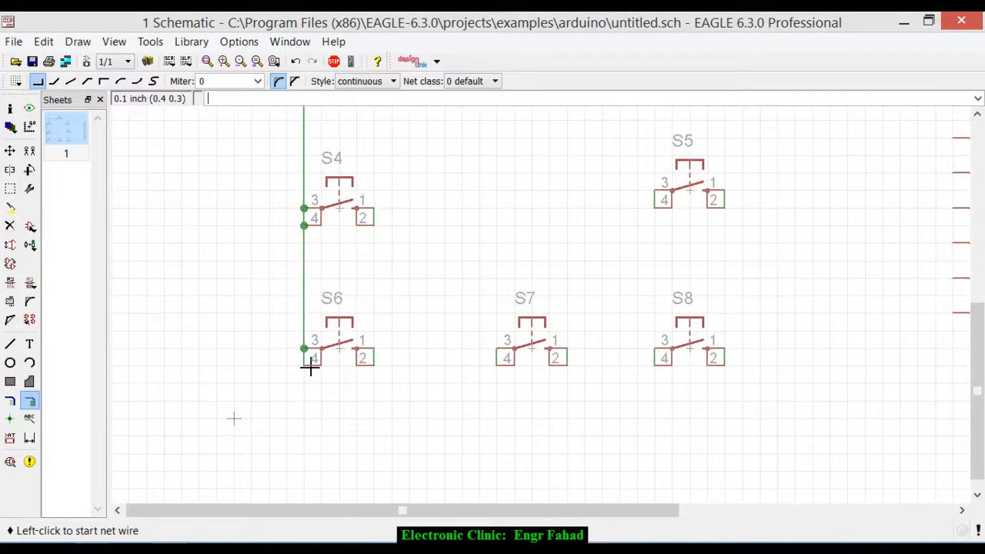
pyautogui.click(310, 368)
pyautogui.click(305, 401)
pyautogui.click(496, 367)
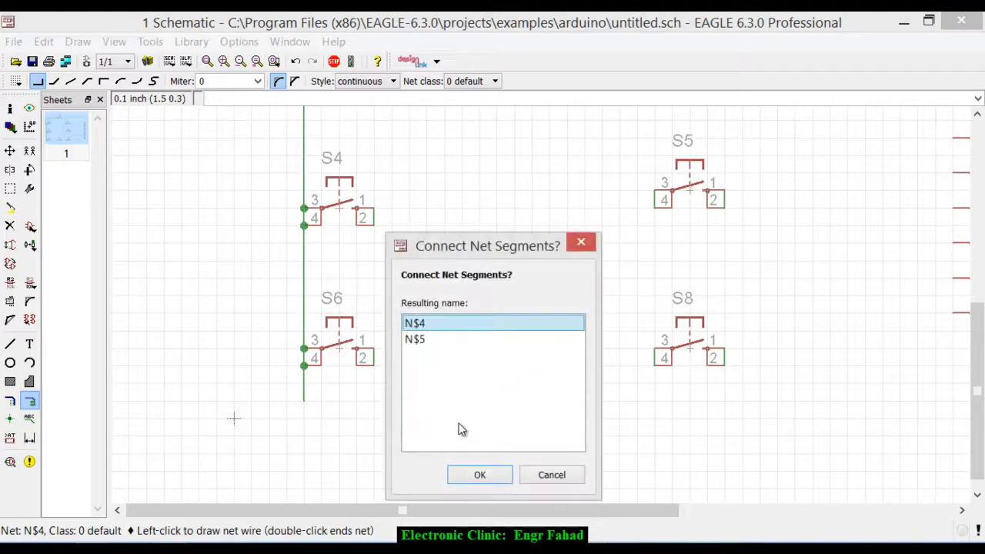
pyautogui.click(479, 474)
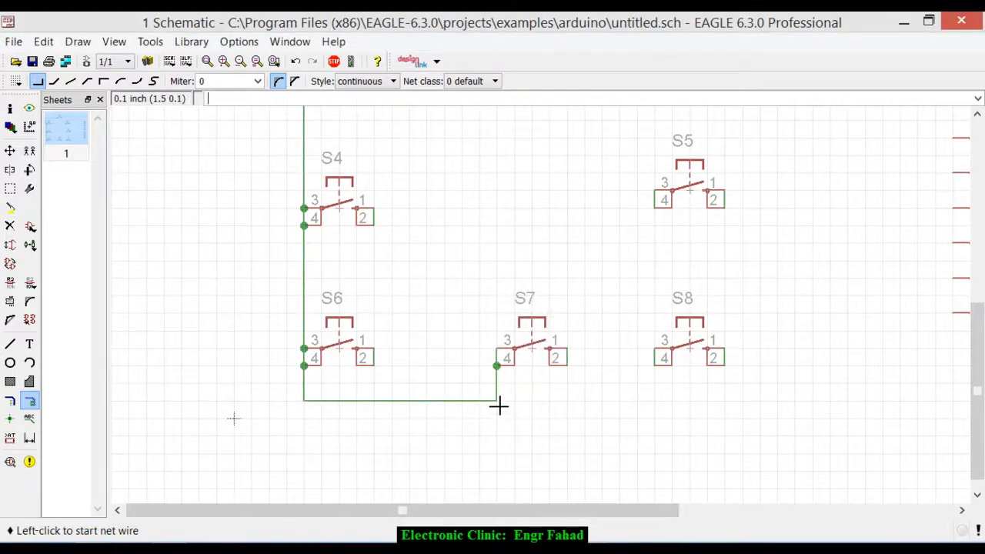
# - Extend the net from its corner below S7 to pin 4 of S8, merging the segments as N$4
pyautogui.click(498, 406)
pyautogui.click(656, 368)
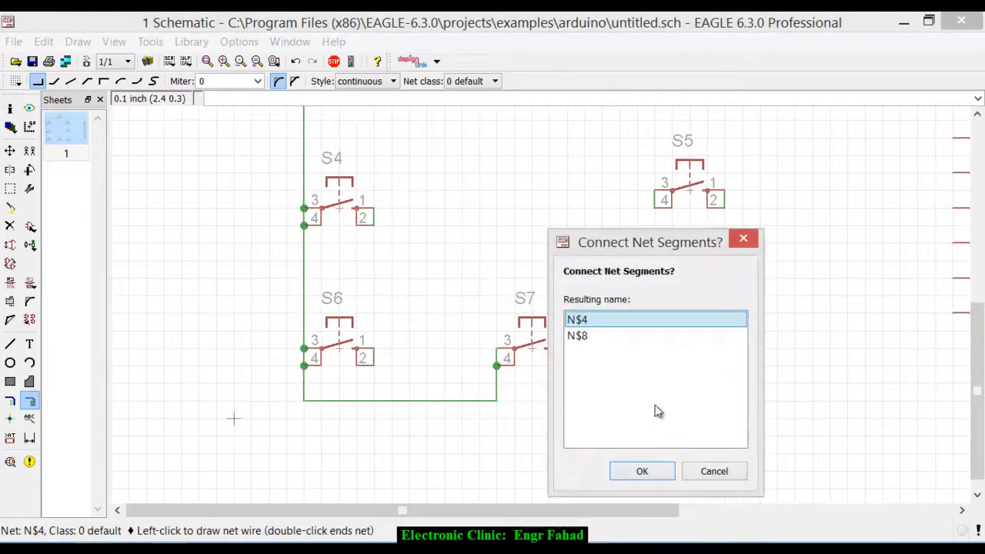
pyautogui.click(637, 470)
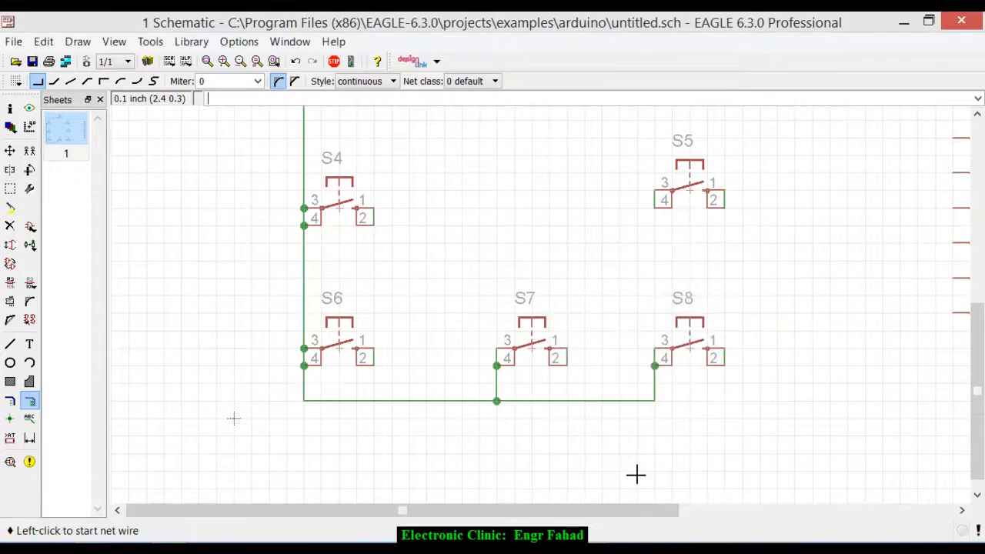
# - Wire pin 3 of S8 straight up to pin 4 of S5 and merge the segments
pyautogui.click(656, 350)
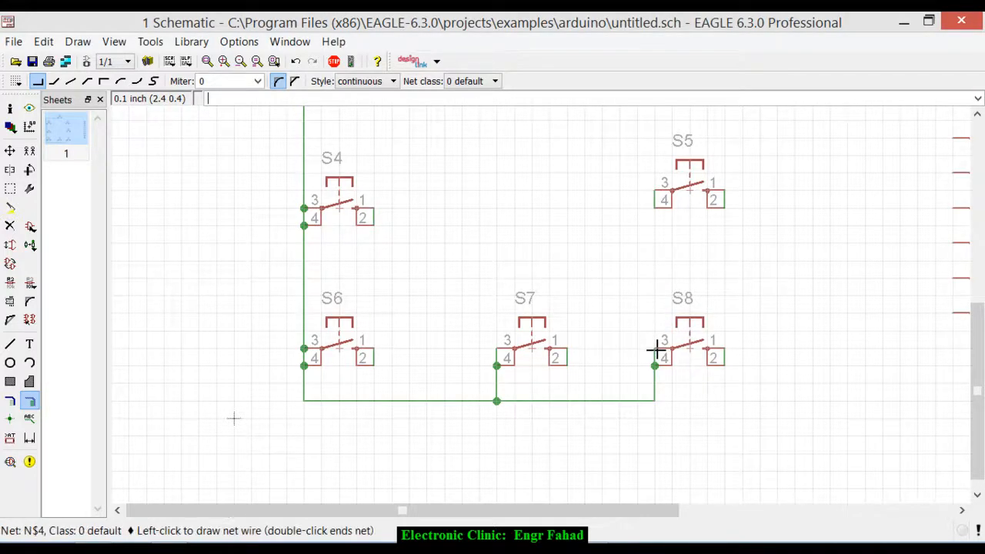
pyautogui.click(655, 208)
pyautogui.click(649, 315)
# - Wire pin 3 of S5 to pin 4 of S3 and merge the segments as N$4
pyautogui.scroll(-3, 651, 286)
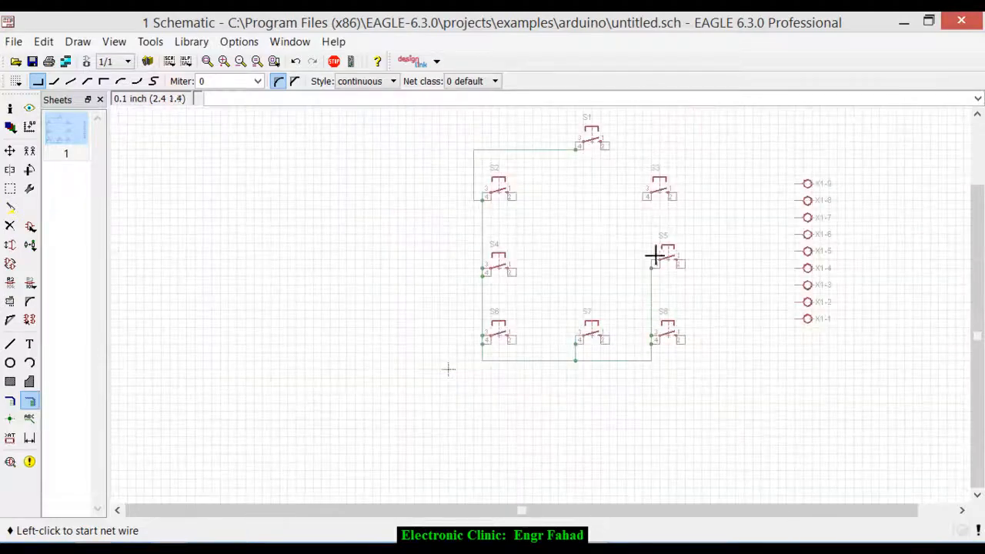
pyautogui.scroll(2, 647, 204)
pyautogui.scroll(2, 646, 204)
pyautogui.click(662, 372)
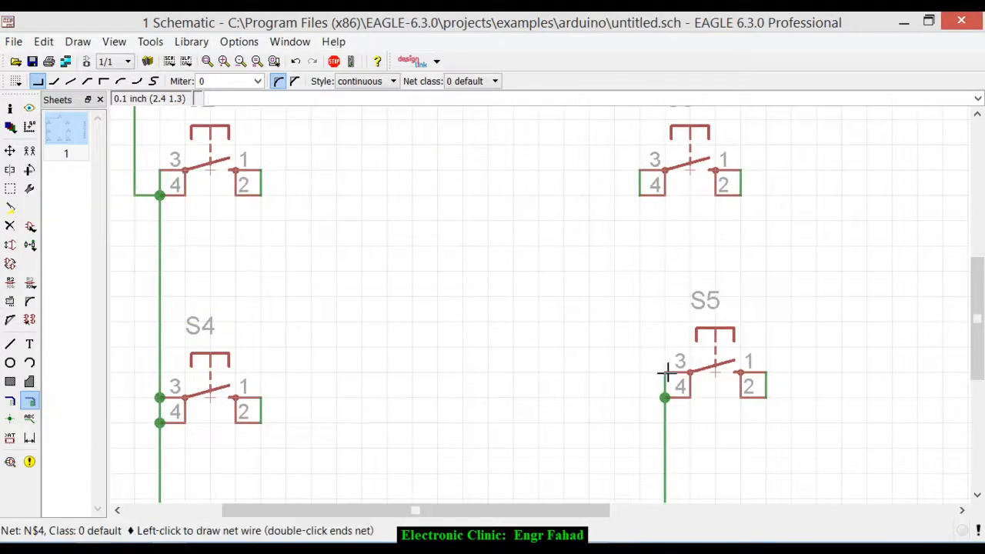
pyautogui.click(643, 204)
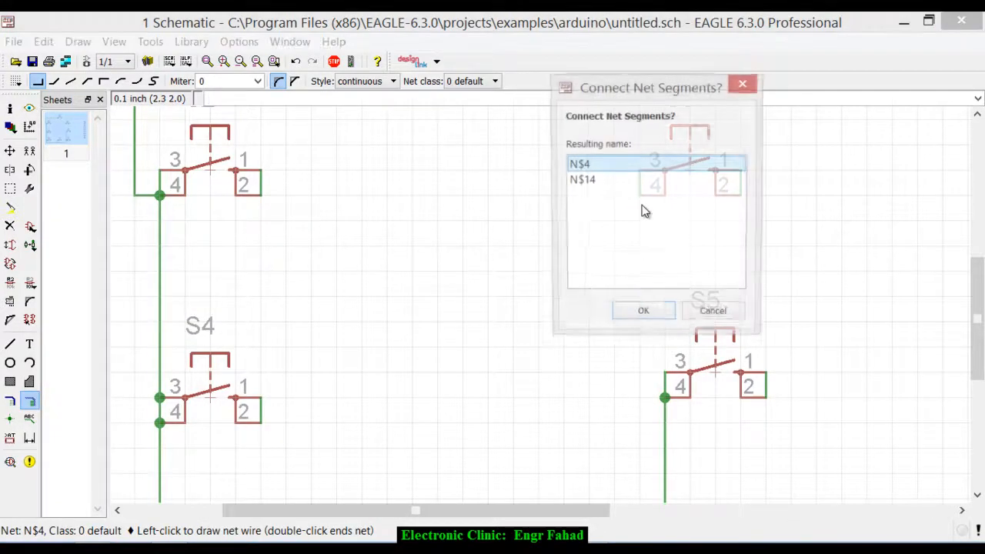
pyautogui.click(646, 317)
pyautogui.scroll(-3, 648, 341)
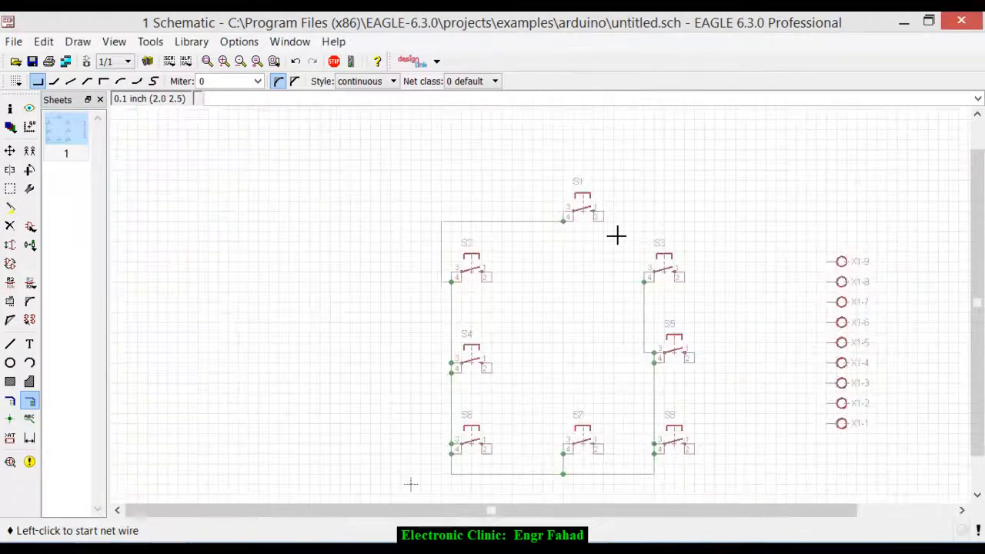
# - Wire pin 1 of S1 to connector pin X1-1, routing the net down between the switches and the connector
pyautogui.scroll(3, 617, 234)
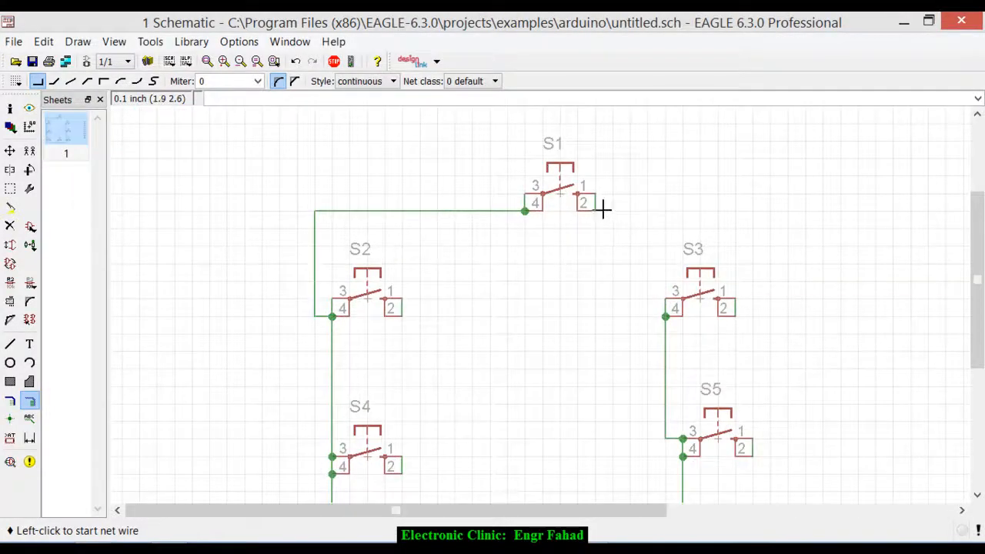
pyautogui.scroll(-3, 604, 210)
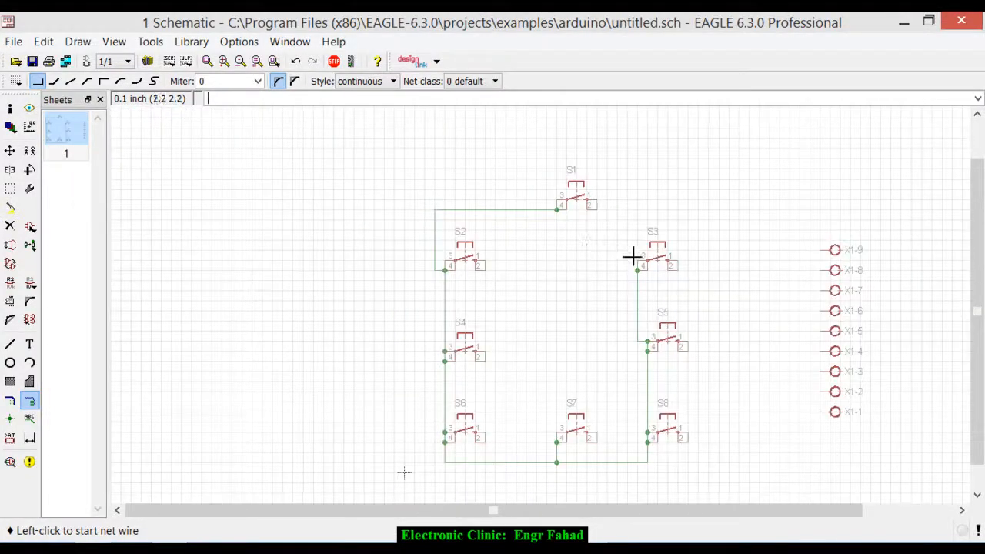
pyautogui.scroll(1, 612, 209)
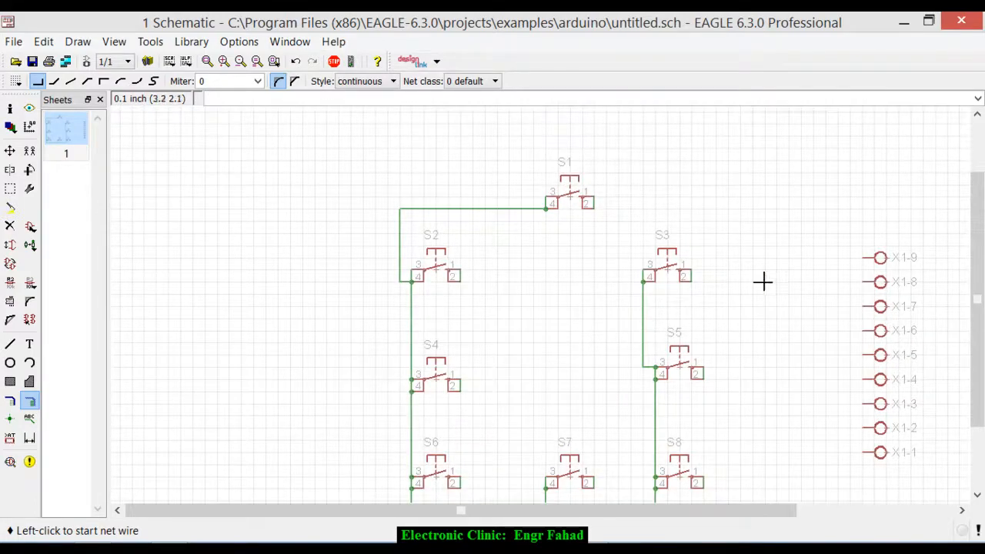
pyautogui.scroll(5, 603, 187)
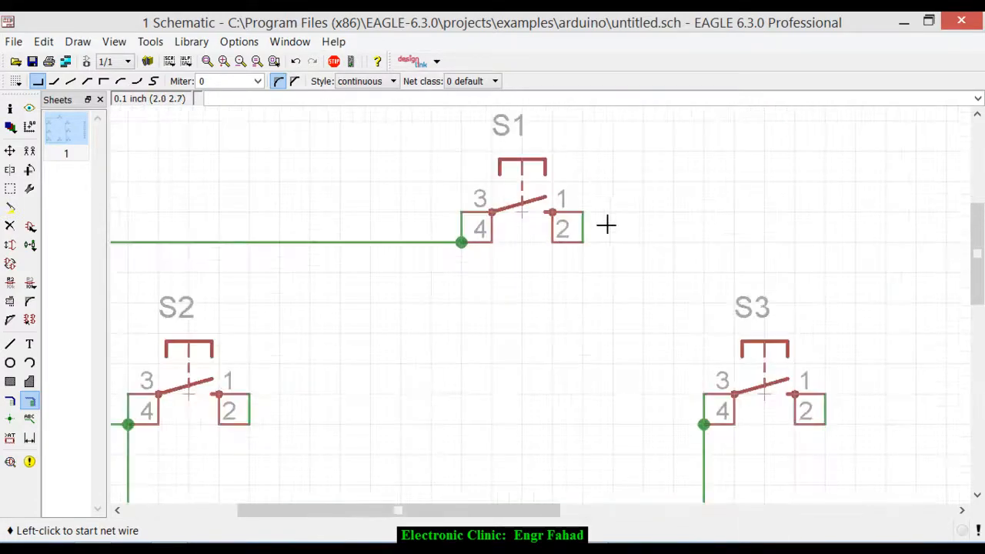
pyautogui.click(584, 215)
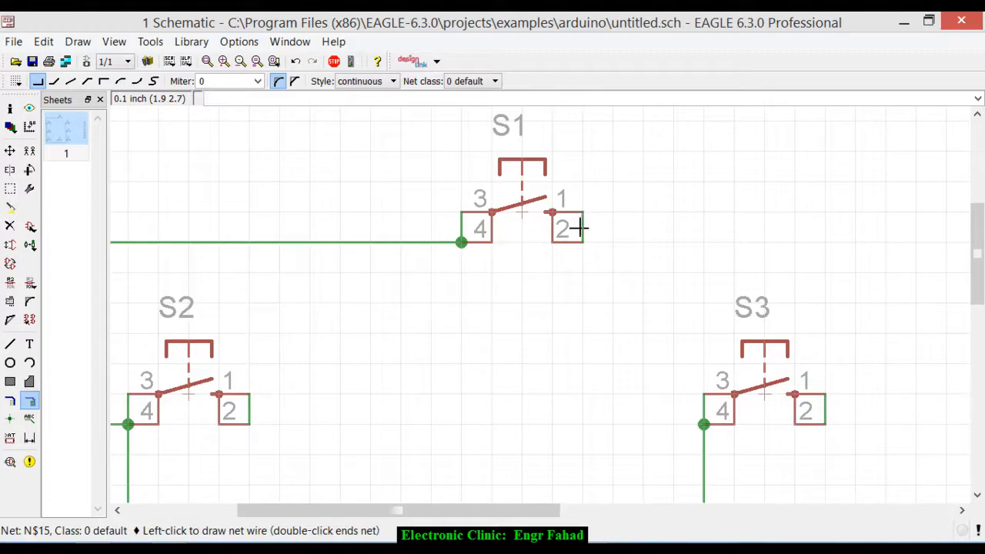
pyautogui.scroll(-4, 611, 208)
pyautogui.scroll(-2, 610, 207)
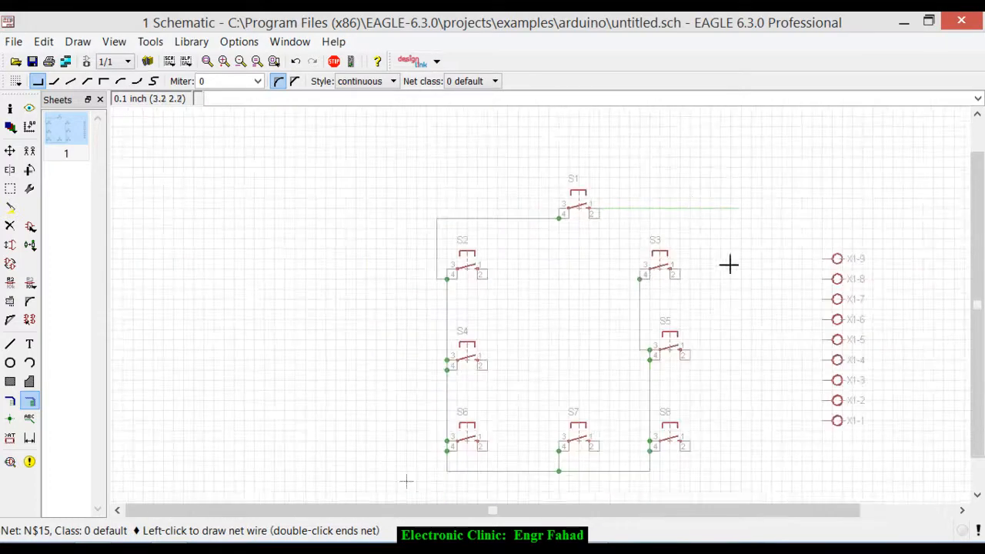
pyautogui.click(737, 421)
pyautogui.click(822, 421)
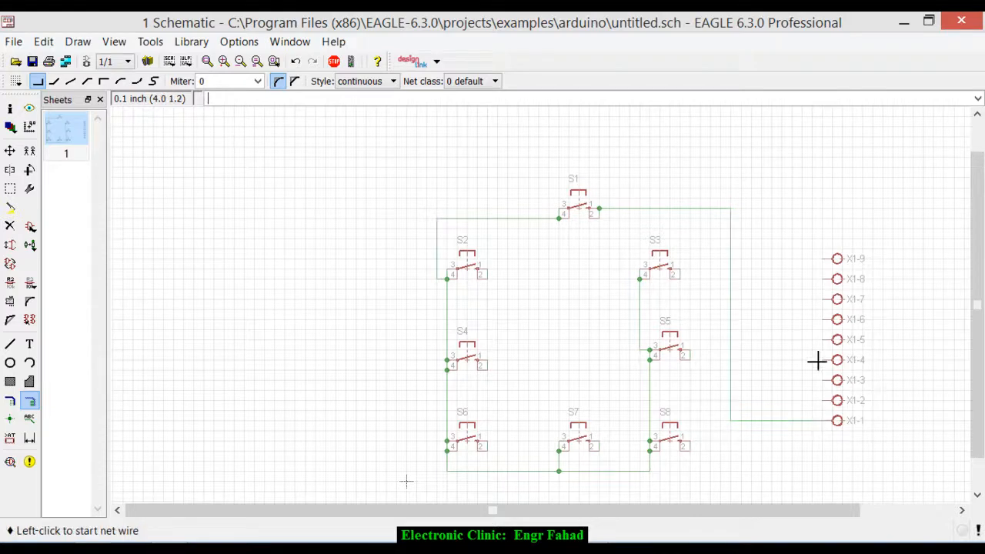
# - Wire pin 1 of S2 to connector pin X1-2, routing the net between S1 and S3 and down beside the X1-1 net
pyautogui.scroll(4, 491, 275)
pyautogui.click(486, 265)
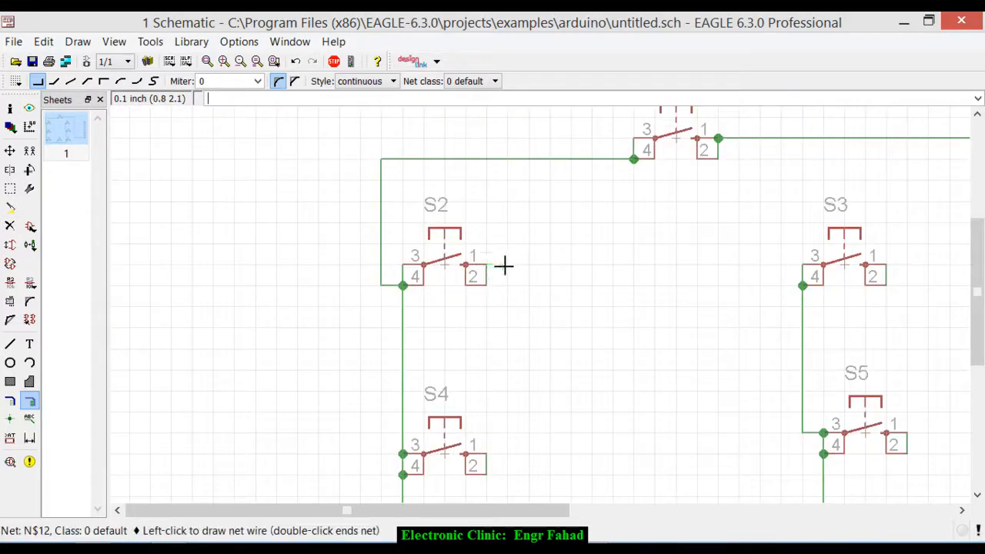
pyautogui.click(608, 187)
pyautogui.scroll(-4, 587, 242)
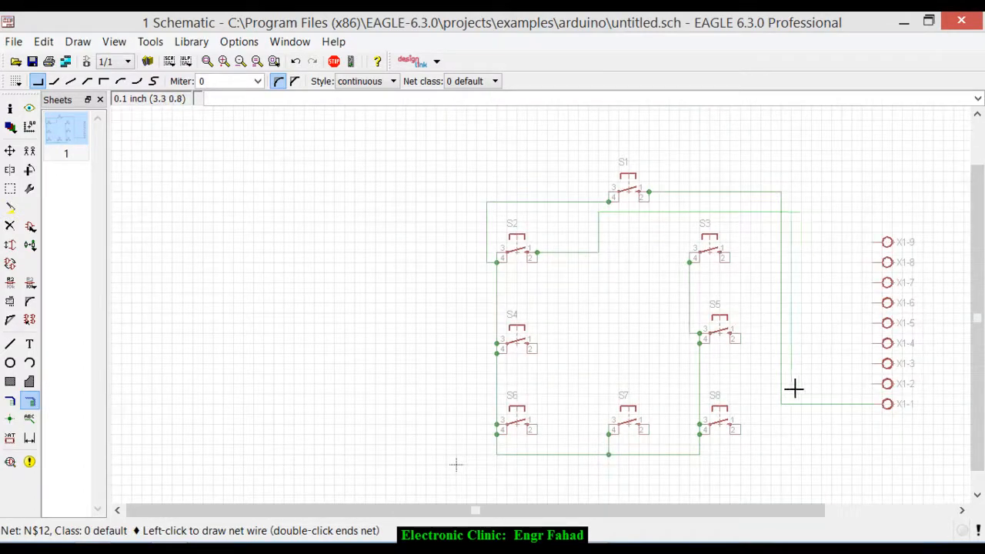
pyautogui.click(875, 383)
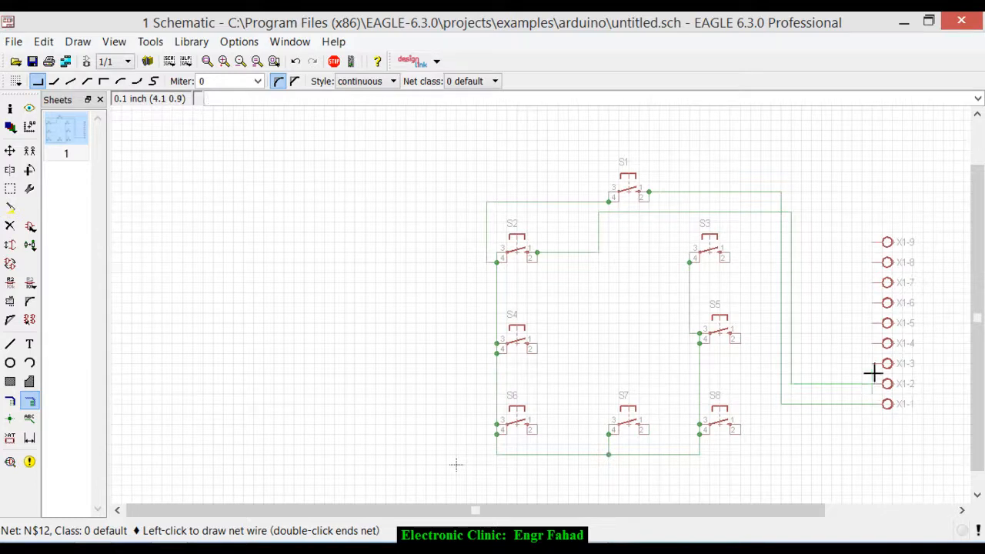
pyautogui.click(876, 367)
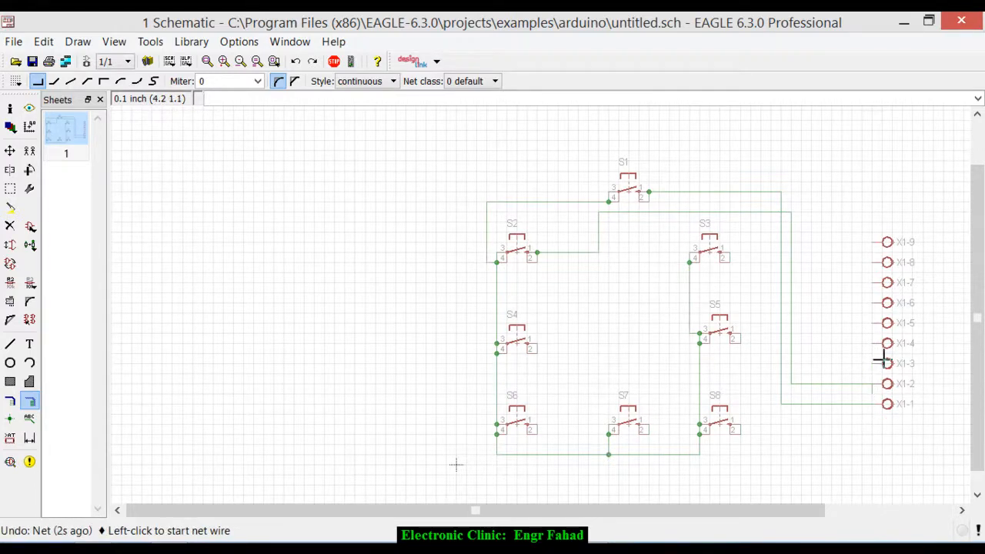
# - Delete the stray vertical net stub hanging below the end of the X1-2 wire
pyautogui.scroll(2, 870, 369)
pyautogui.scroll(2, 877, 424)
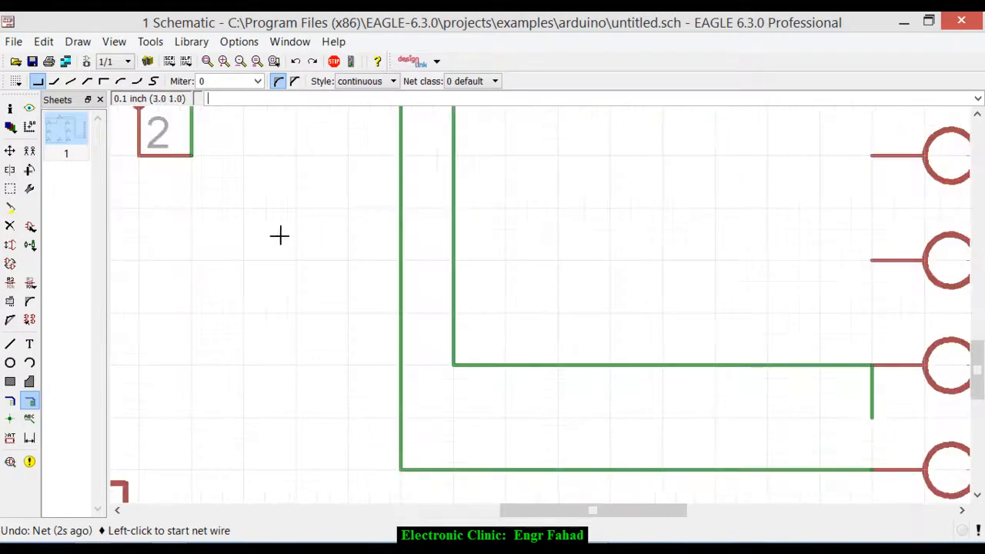
pyautogui.click(10, 225)
pyautogui.click(872, 404)
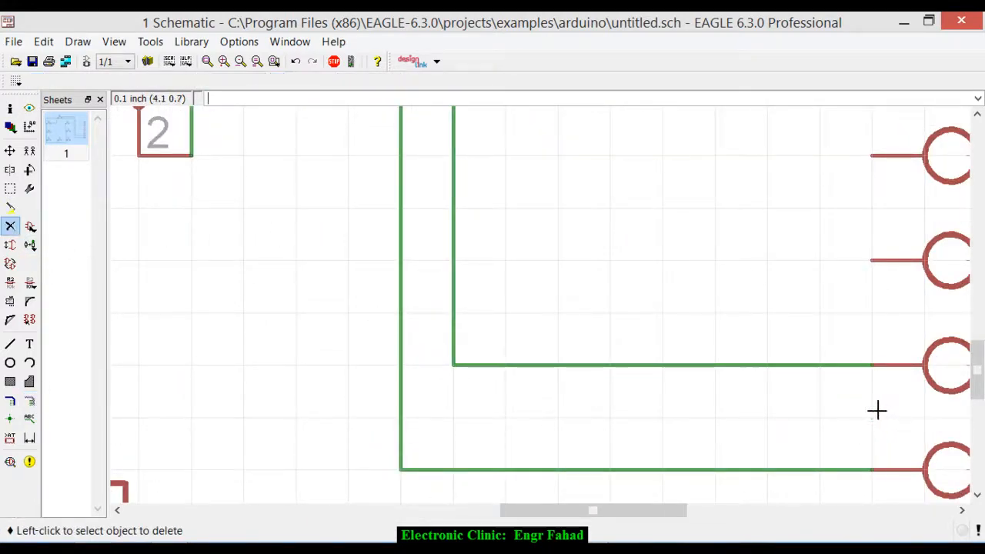
# - Wire connector pin X1-3 to pin 1 of S3 with the Net tool
pyautogui.click(29, 401)
pyautogui.click(873, 262)
pyautogui.scroll(-5, 818, 310)
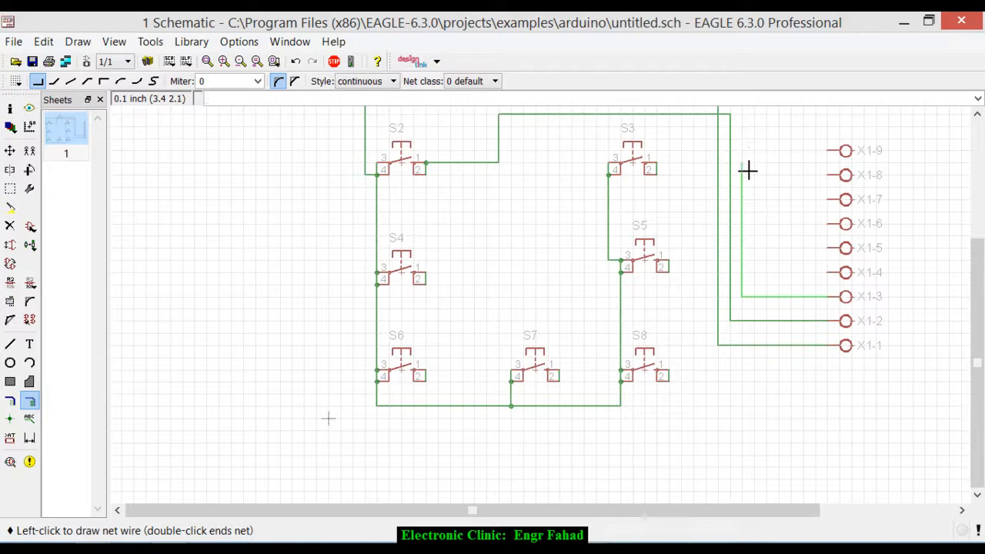
pyautogui.click(741, 165)
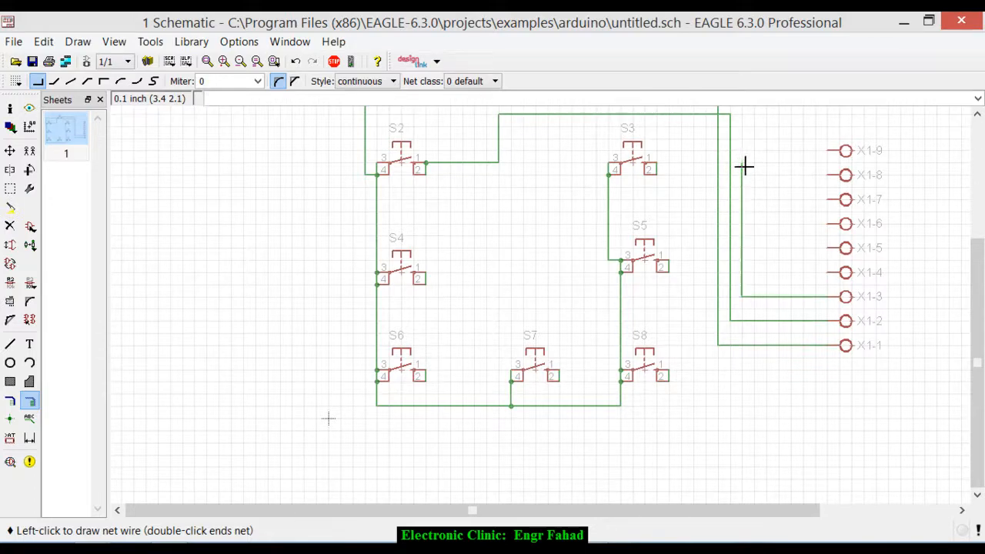
pyautogui.click(662, 165)
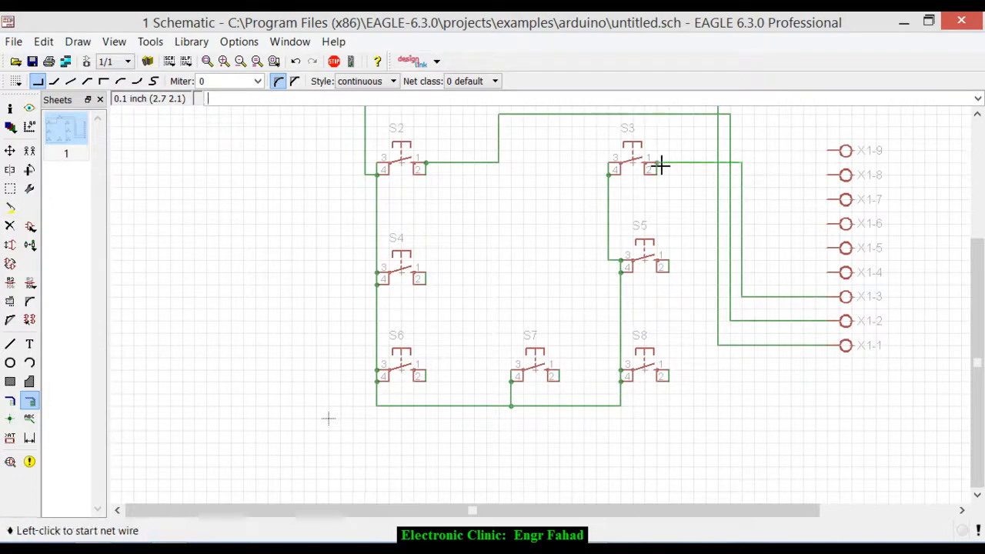
# - Wire connector pin X1-4 to pin 1 of S4, routed below S3, and wire pin 1 of S5 to X1-5
pyautogui.click(829, 273)
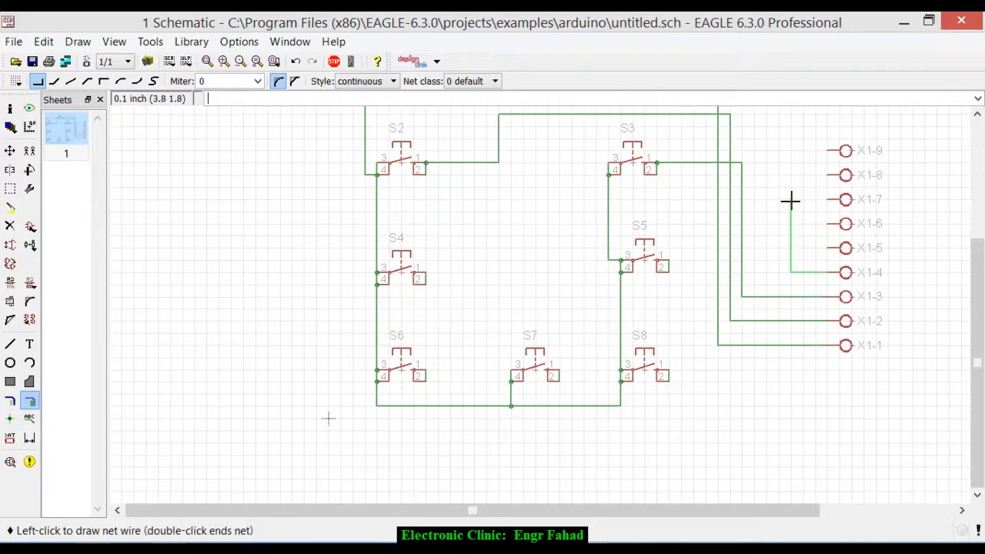
pyautogui.click(754, 186)
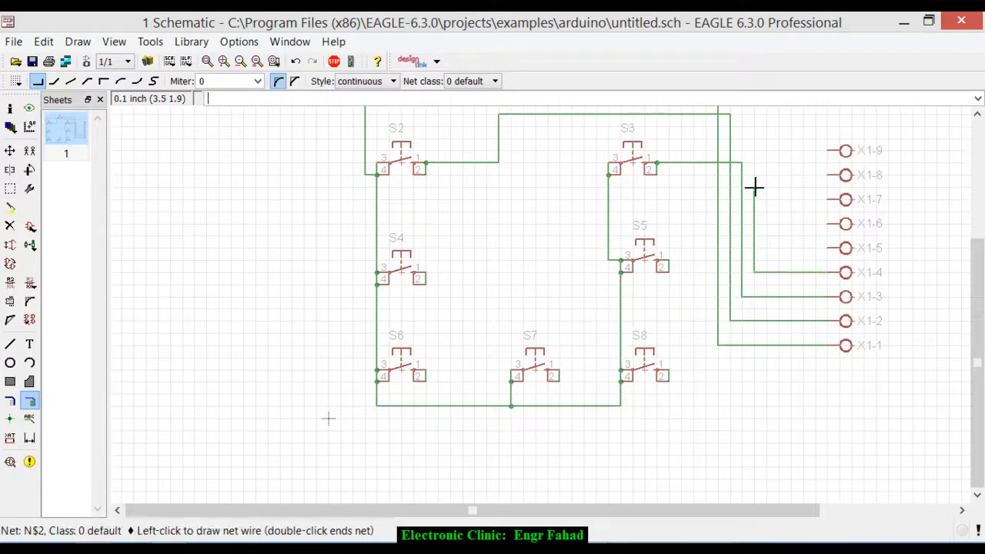
pyautogui.click(450, 273)
pyautogui.click(427, 272)
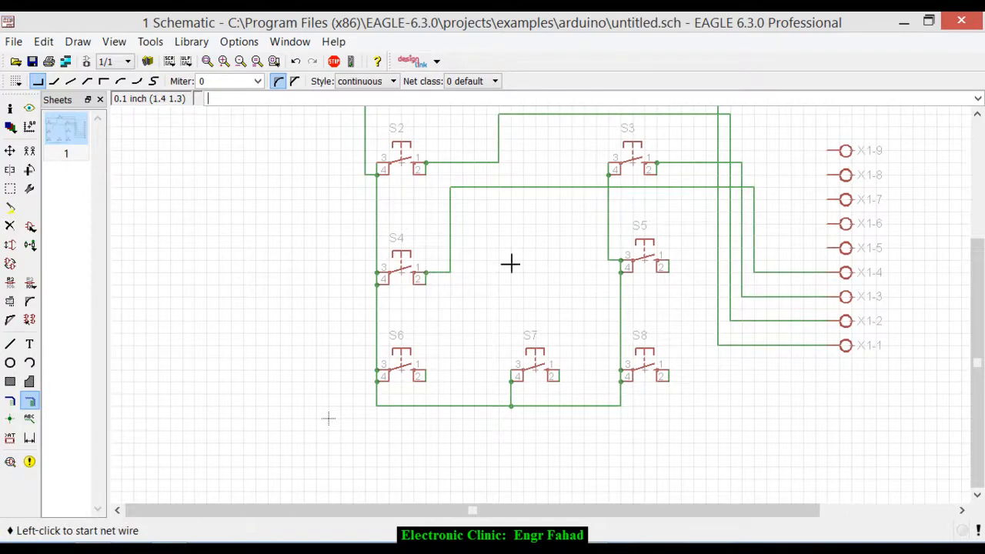
pyautogui.click(666, 263)
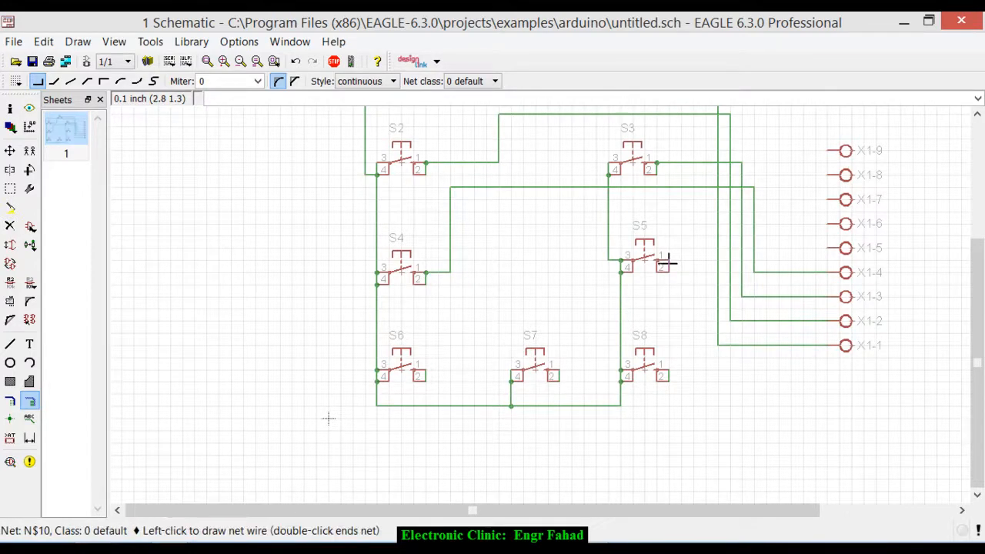
pyautogui.click(833, 248)
# - Wire connector pin X1-6 to pin 1 of S6, routing the net just below the S4 wire and down beside S6
pyautogui.click(832, 224)
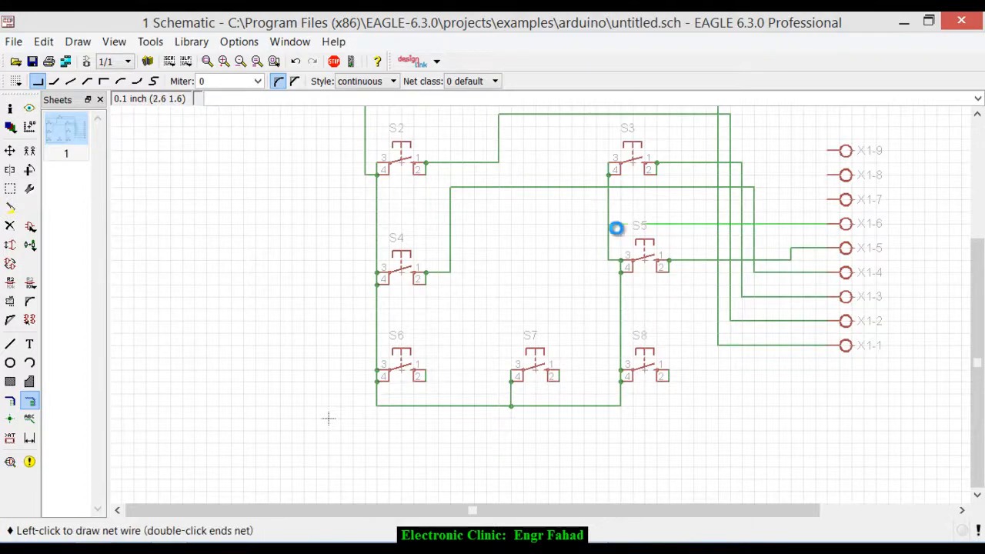
pyautogui.click(773, 201)
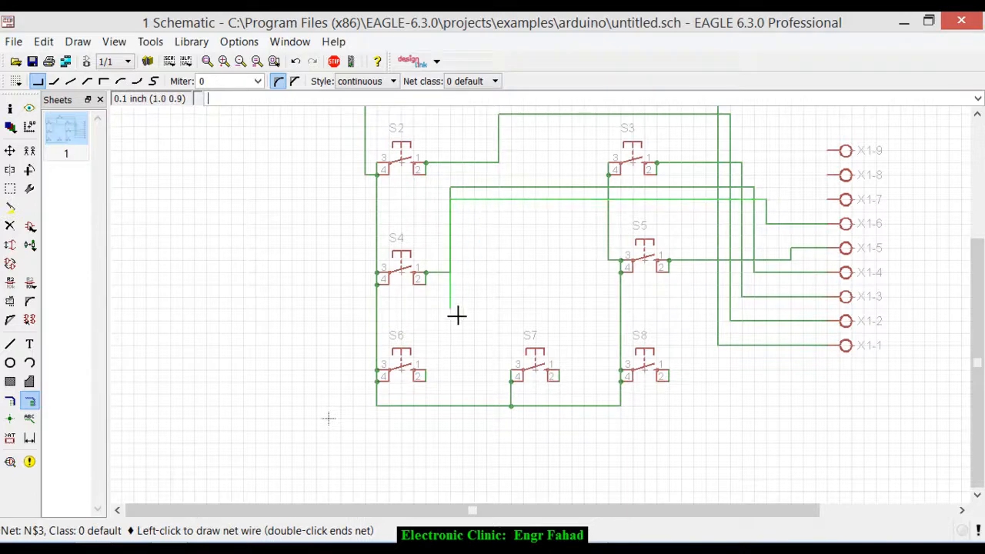
pyautogui.click(461, 371)
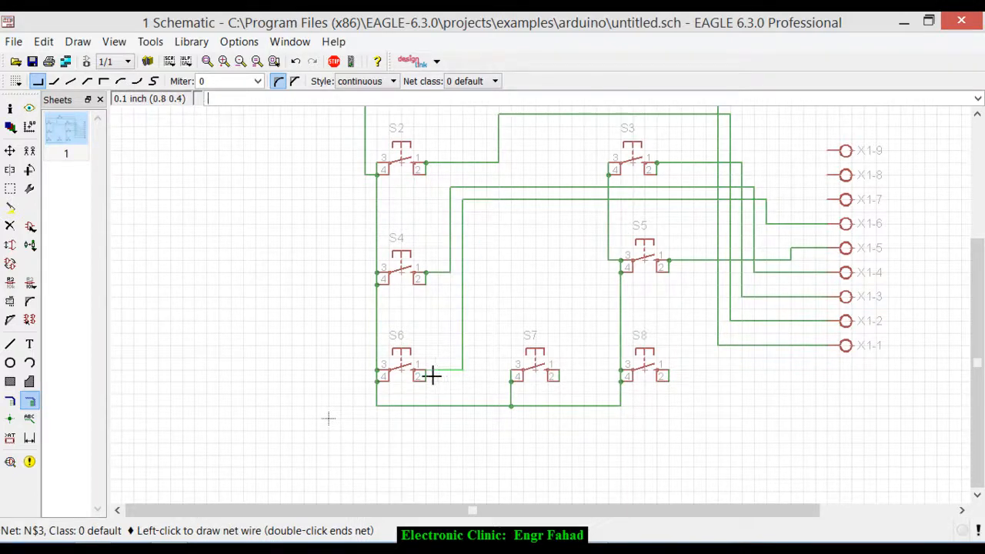
pyautogui.click(430, 375)
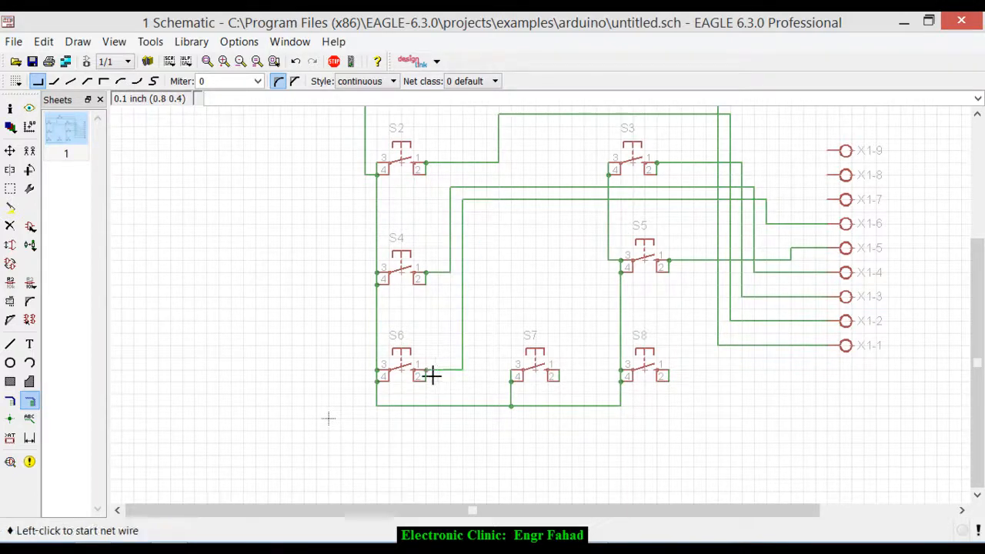
# - Wire pin 1 of S7 to X1-7, routed below the shared net, and pin 1 of S8 to X1-8
pyautogui.click(561, 375)
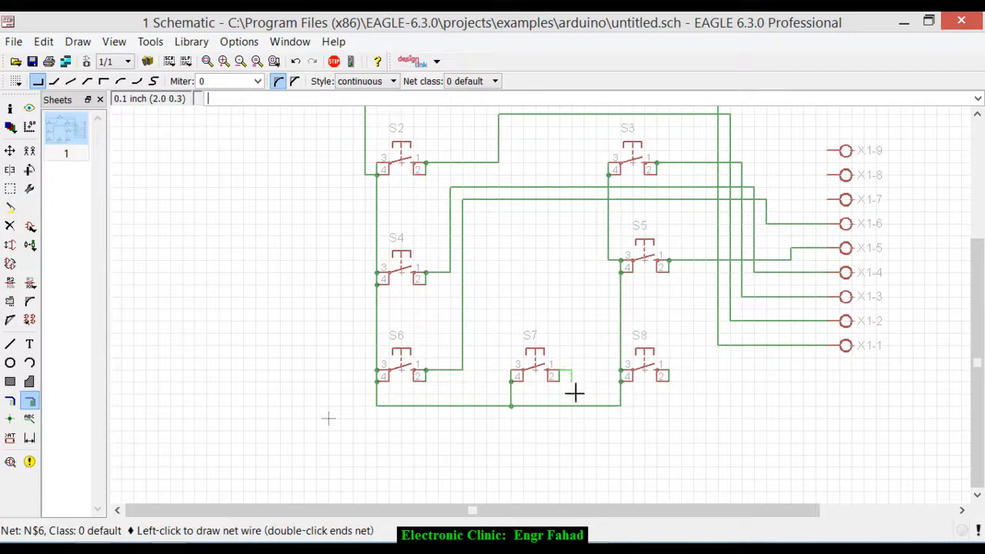
pyautogui.click(584, 442)
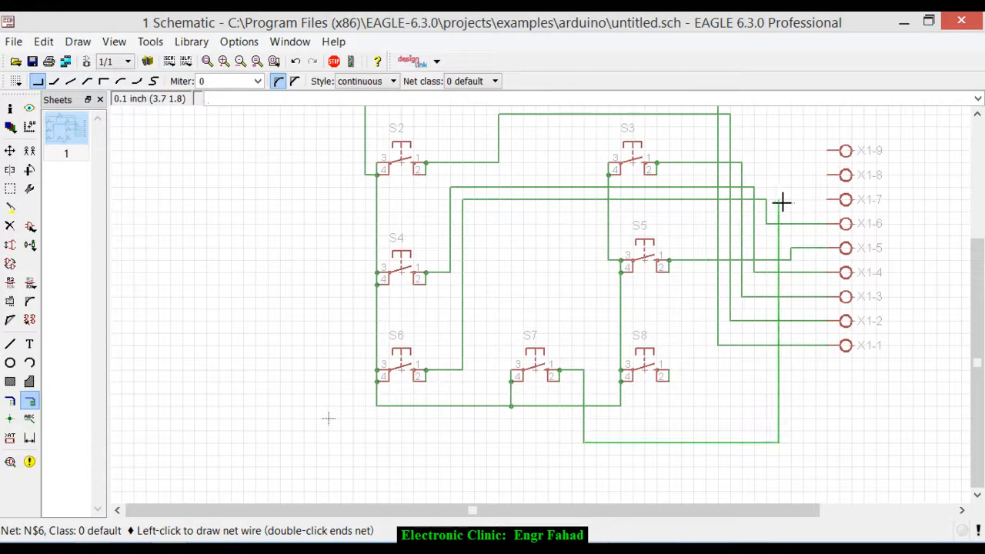
pyautogui.click(826, 202)
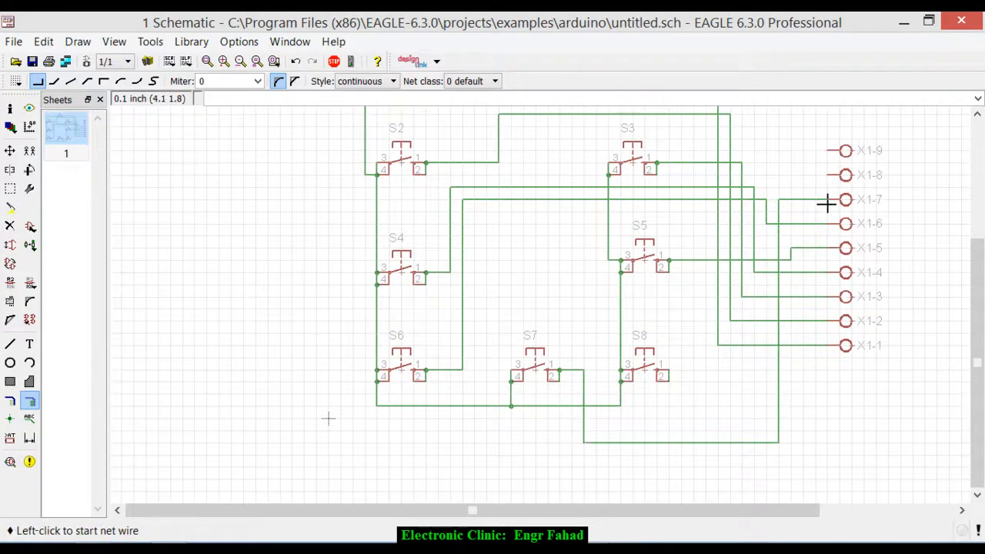
pyautogui.click(669, 371)
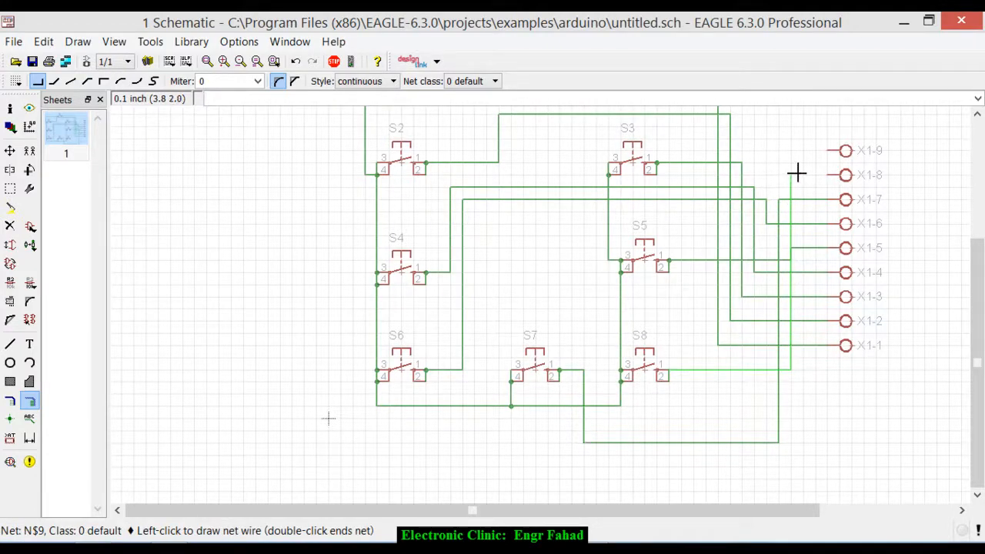
pyautogui.click(828, 177)
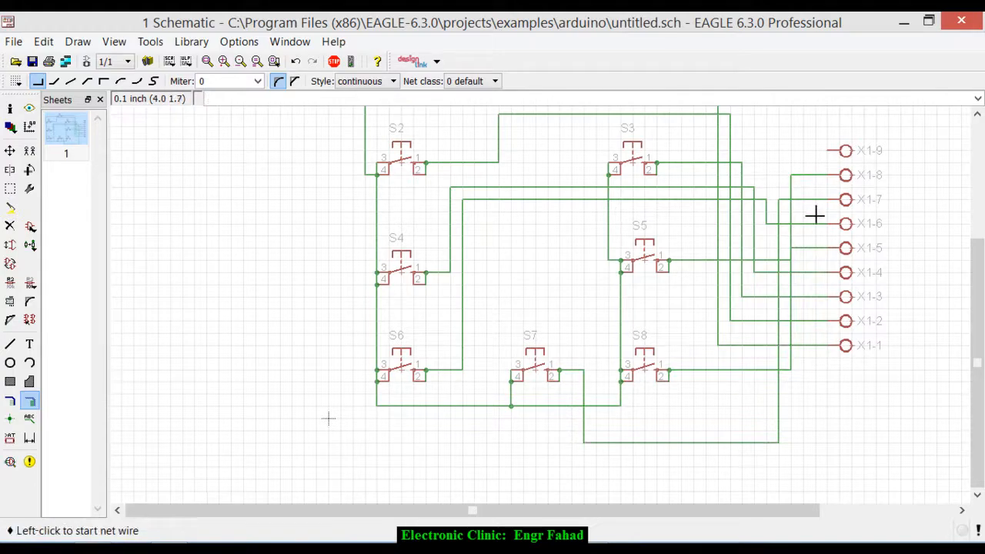
# - Wire connector pin X1-9 to the switches' common net, routing it above S1 and down to the corner between S1 and S2
pyautogui.scroll(-4, 802, 257)
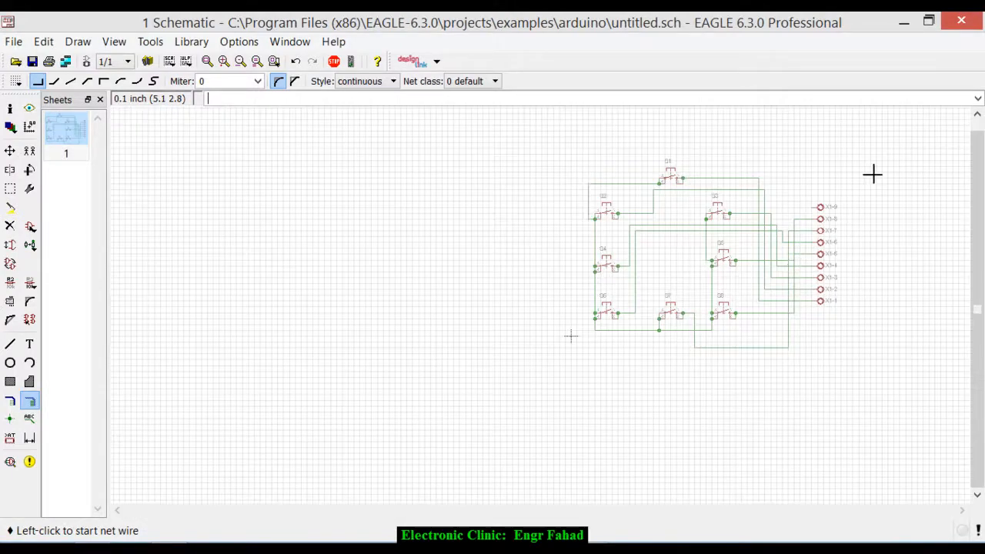
pyautogui.scroll(5, 873, 174)
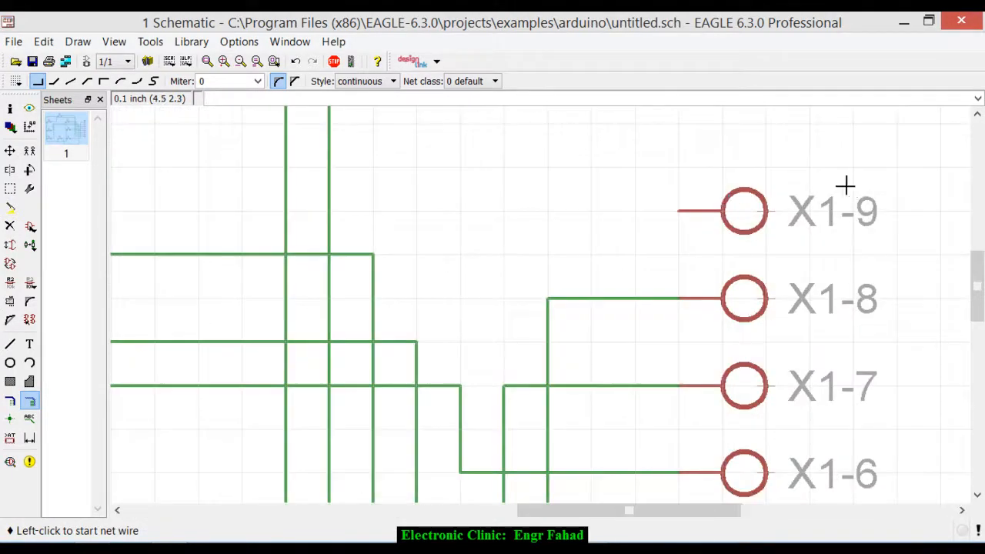
pyautogui.scroll(-5, 745, 211)
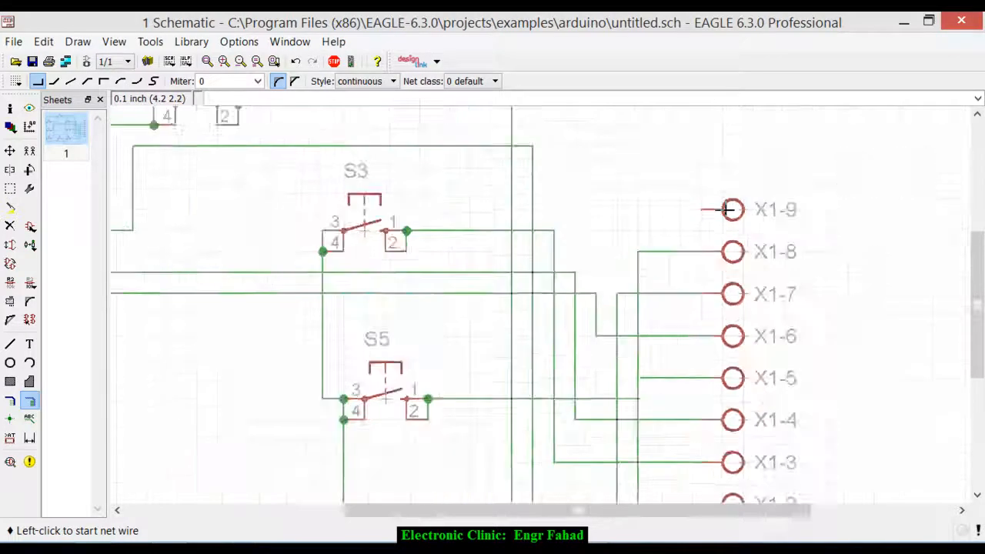
pyautogui.scroll(-1, 725, 208)
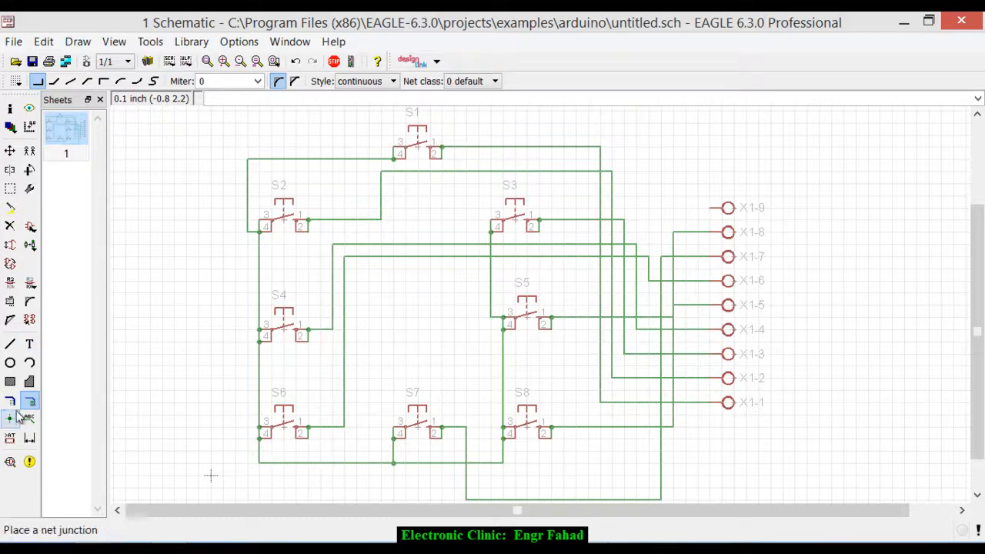
pyautogui.scroll(3, 707, 209)
pyautogui.click(714, 210)
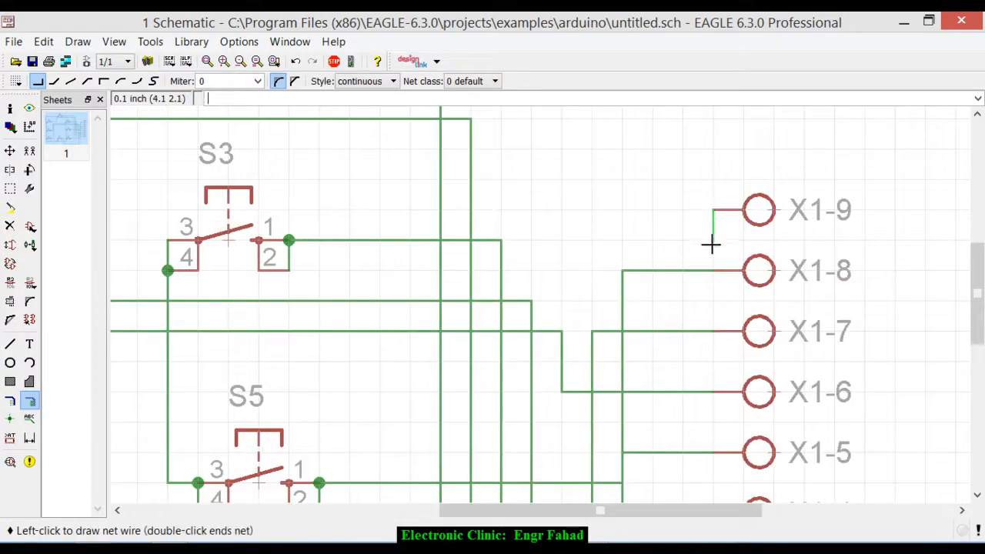
pyautogui.scroll(-2, 708, 240)
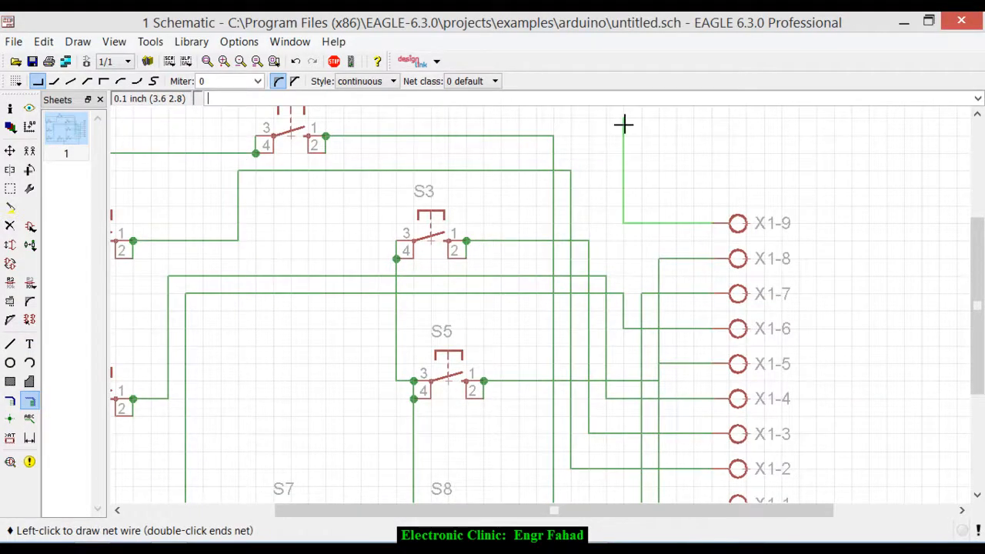
pyautogui.scroll(-3, 703, 160)
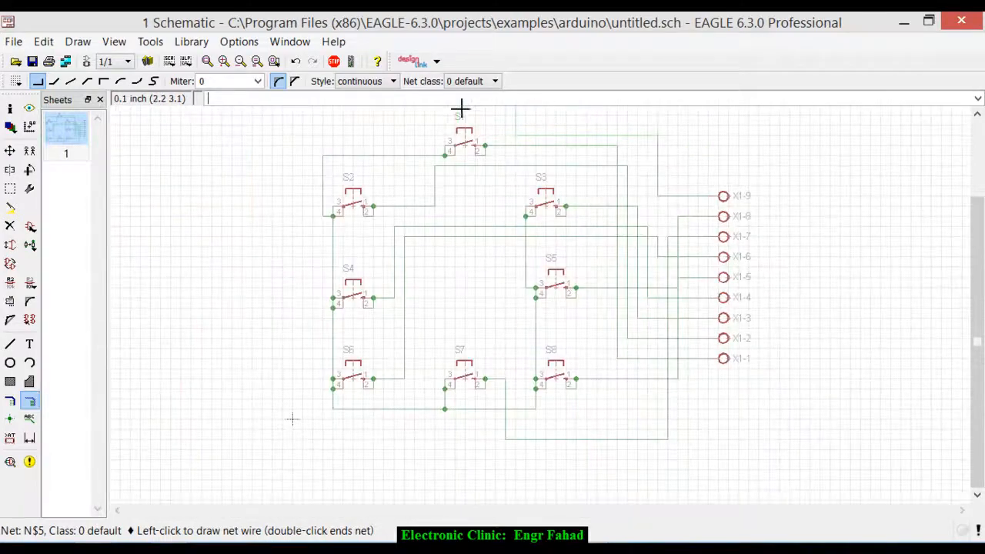
pyautogui.scroll(-3, 551, 172)
pyautogui.click(541, 141)
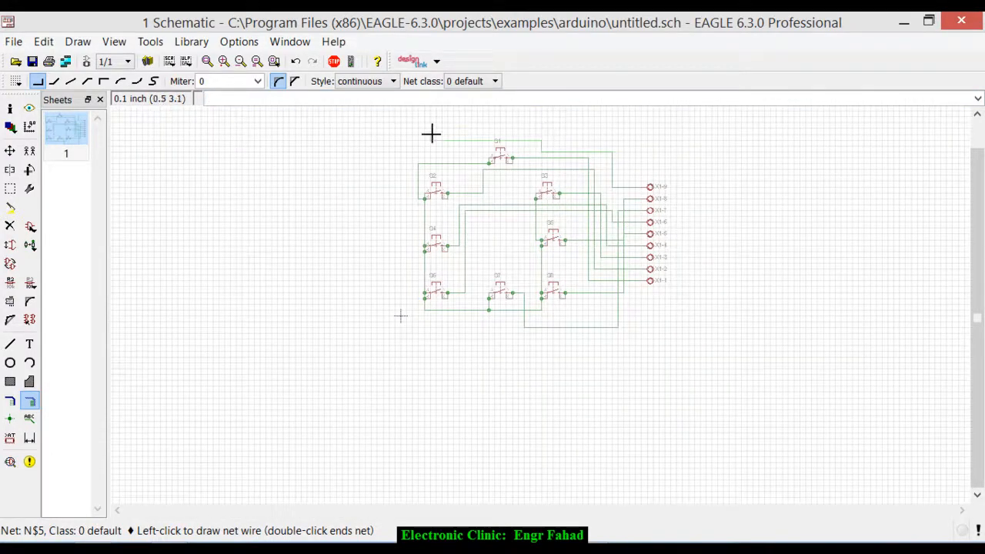
pyautogui.scroll(5, 414, 158)
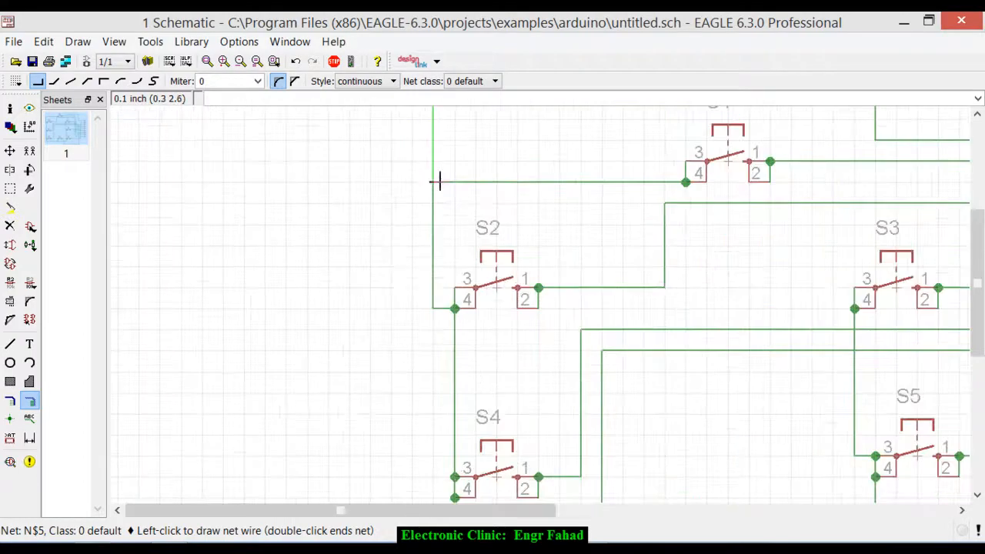
pyautogui.click(436, 182)
pyautogui.scroll(-4, 384, 218)
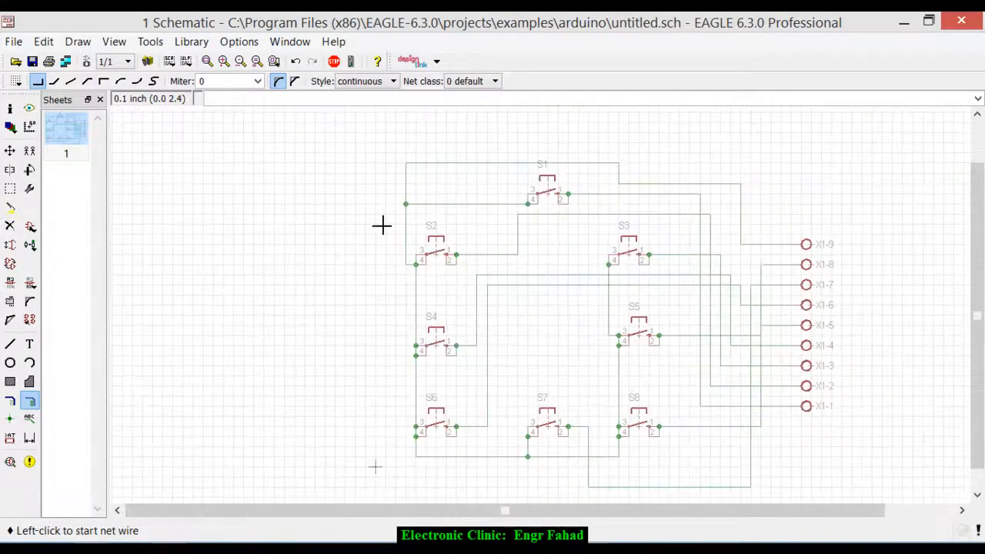
# - Create the board layout from the schematic and maximize the board window
pyautogui.click(88, 64)
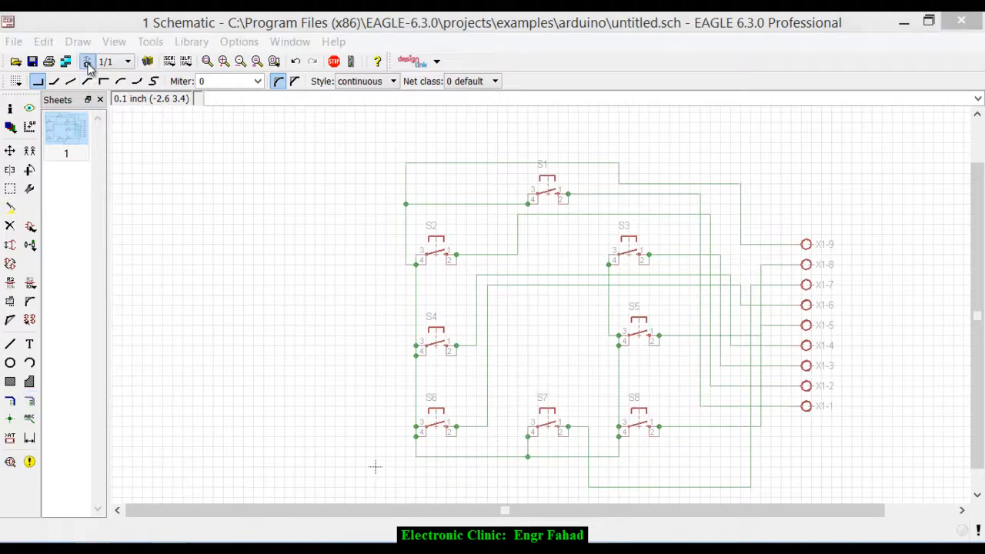
pyautogui.click(236, 145)
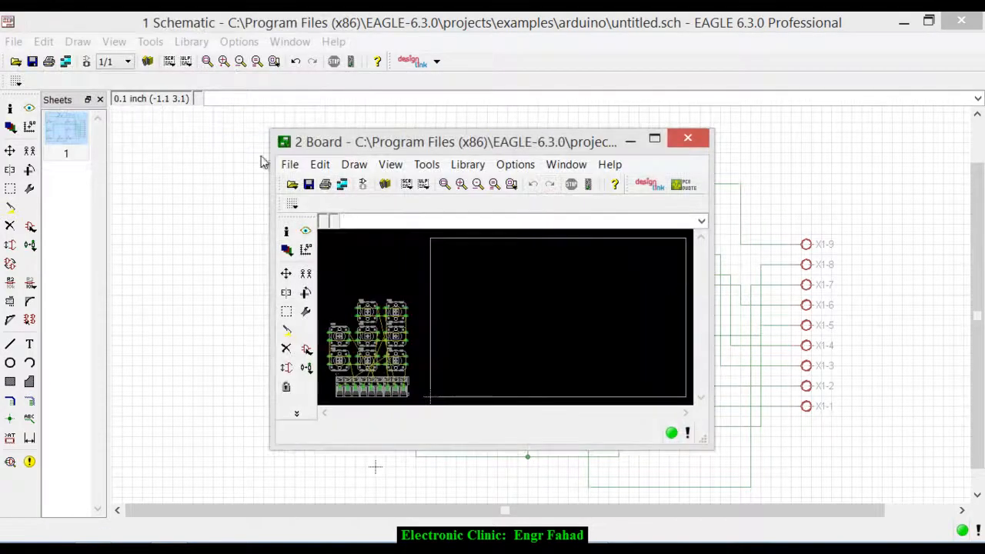
pyautogui.doubleClick(528, 151)
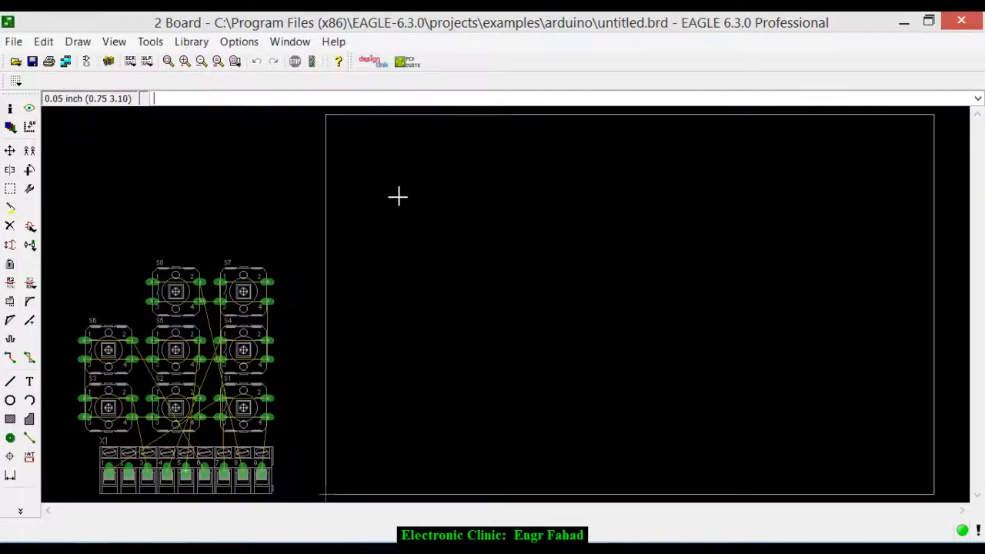
# - Move connector X1 inside the board outline, rotated to 270 degrees, and place it vertically along the right edge
pyautogui.scroll(-1, 411, 285)
pyautogui.scroll(1, 411, 285)
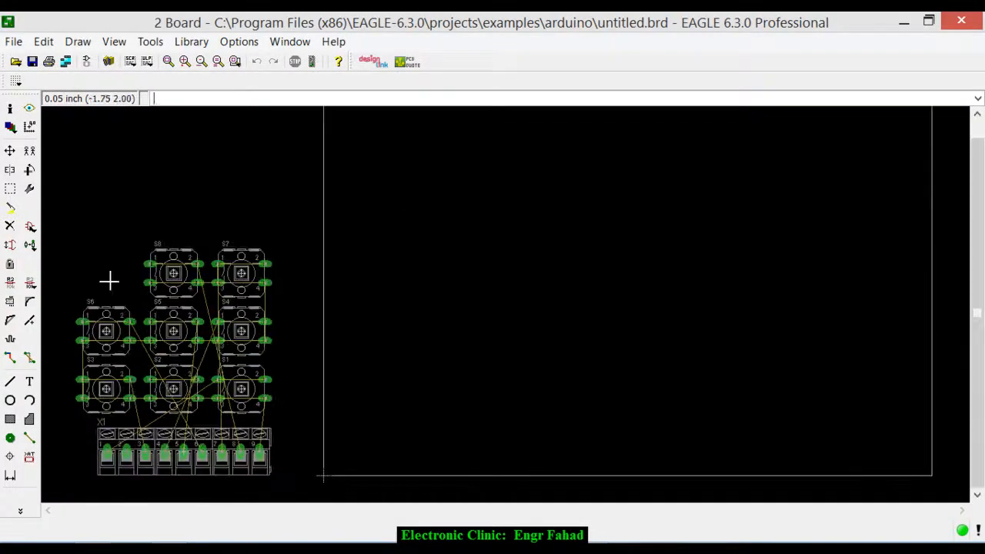
pyautogui.click(10, 150)
pyautogui.click(193, 459)
pyautogui.rightClick(787, 264)
pyautogui.rightClick(784, 264)
pyautogui.rightClick(785, 264)
pyautogui.scroll(-2, 816, 298)
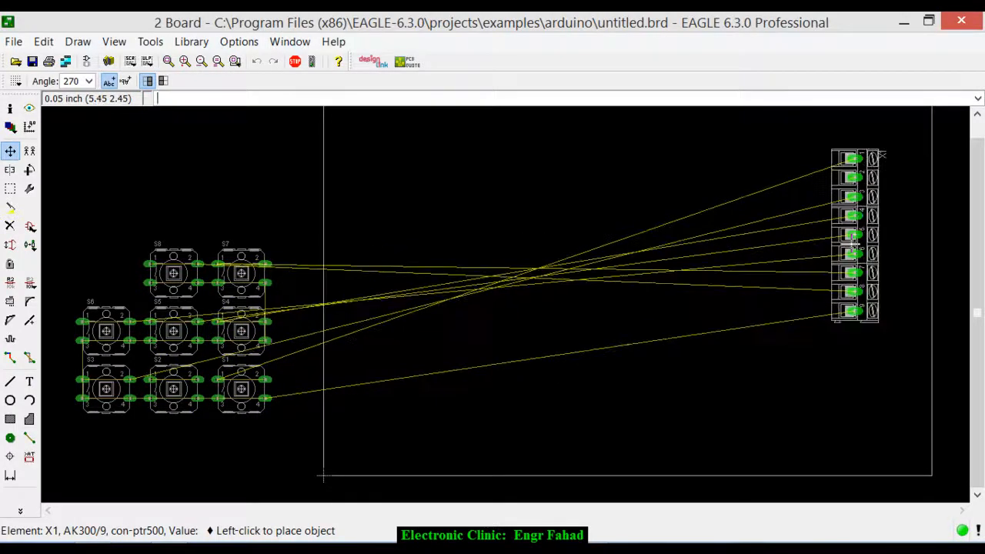
pyautogui.click(852, 285)
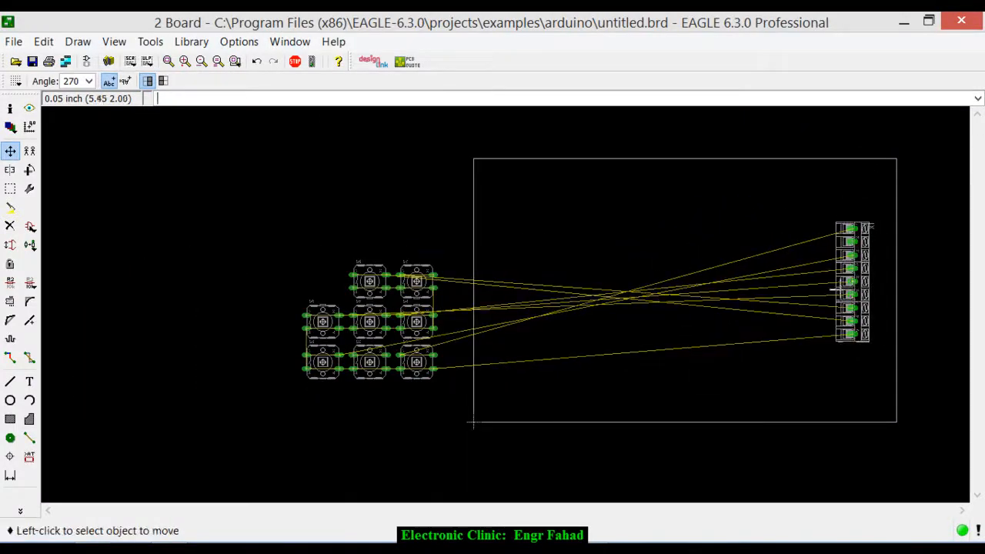
# - Move switch S1 into the board outline and place it near the middle of the upper edge
pyautogui.scroll(3, 629, 305)
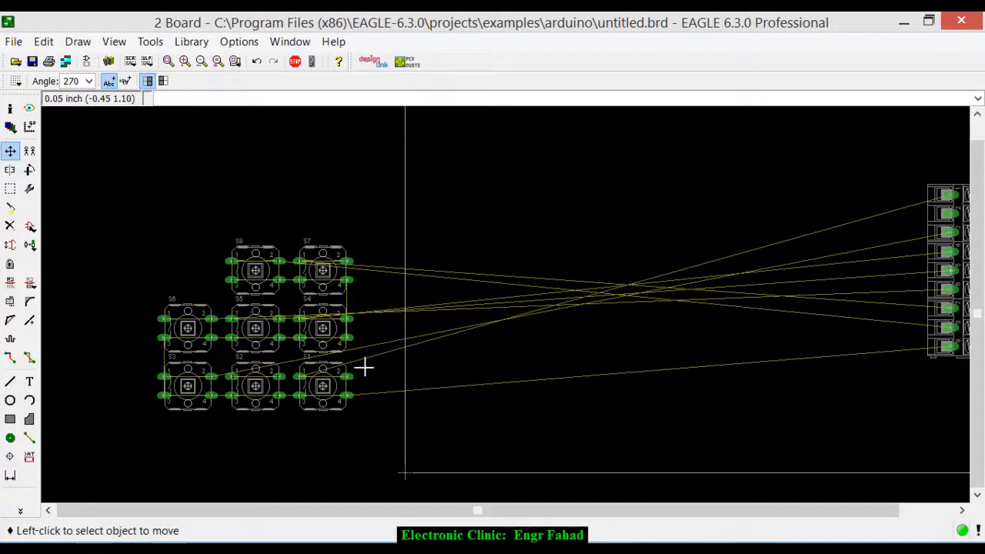
pyautogui.scroll(1, 364, 368)
pyautogui.click(312, 383)
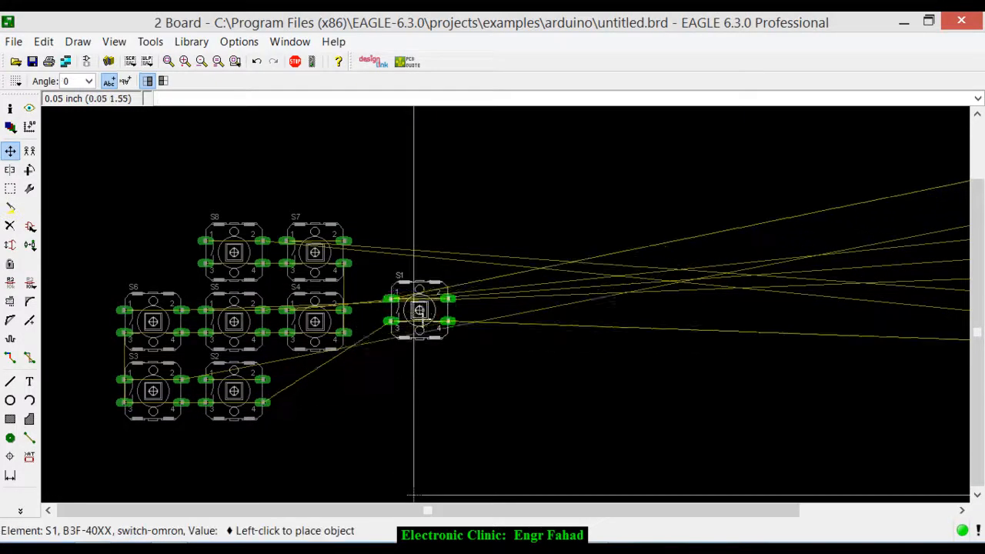
pyautogui.scroll(-2, 477, 323)
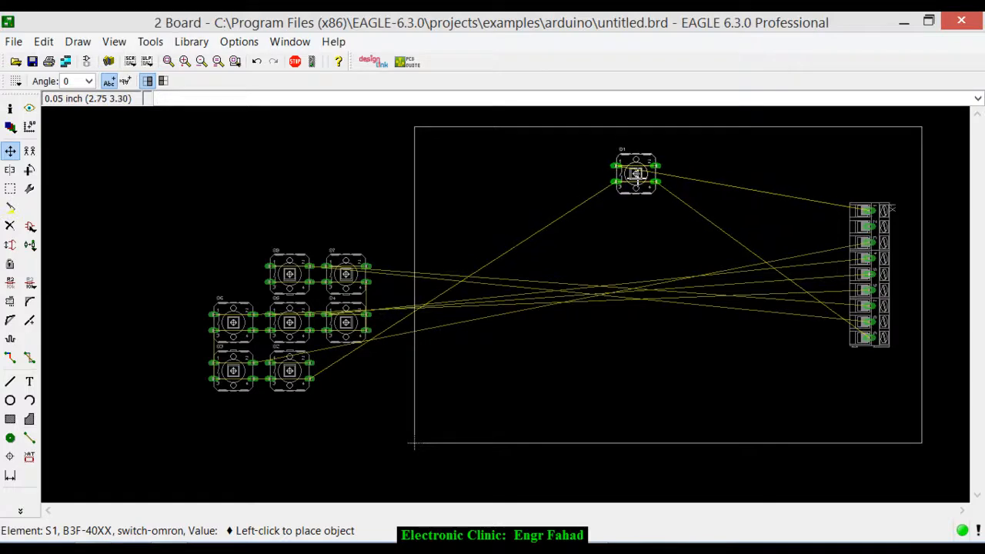
pyautogui.click(636, 174)
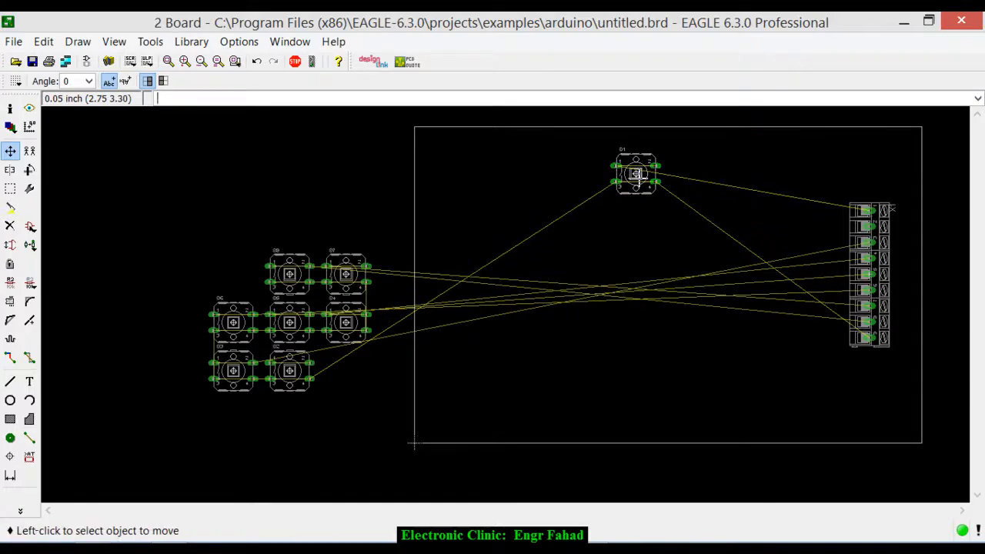
# - Move switch S2 into the board outline and place it below and to the left of S1
pyautogui.click(291, 375)
pyautogui.scroll(2, 560, 198)
pyautogui.scroll(1, 561, 198)
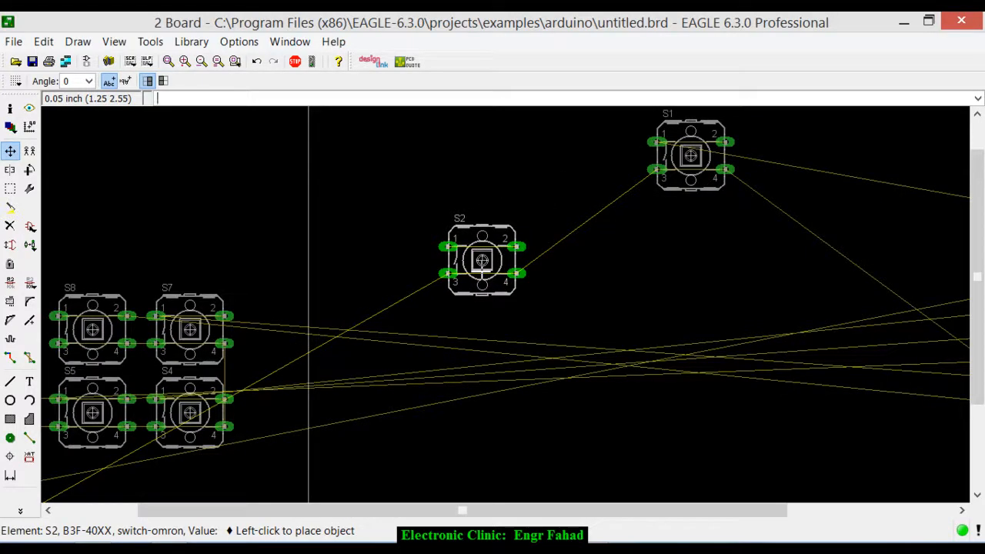
pyautogui.click(481, 261)
# - Place switch S3 to the right of S1, level with S2, and switch S4 directly below S2
pyautogui.scroll(-2, 481, 261)
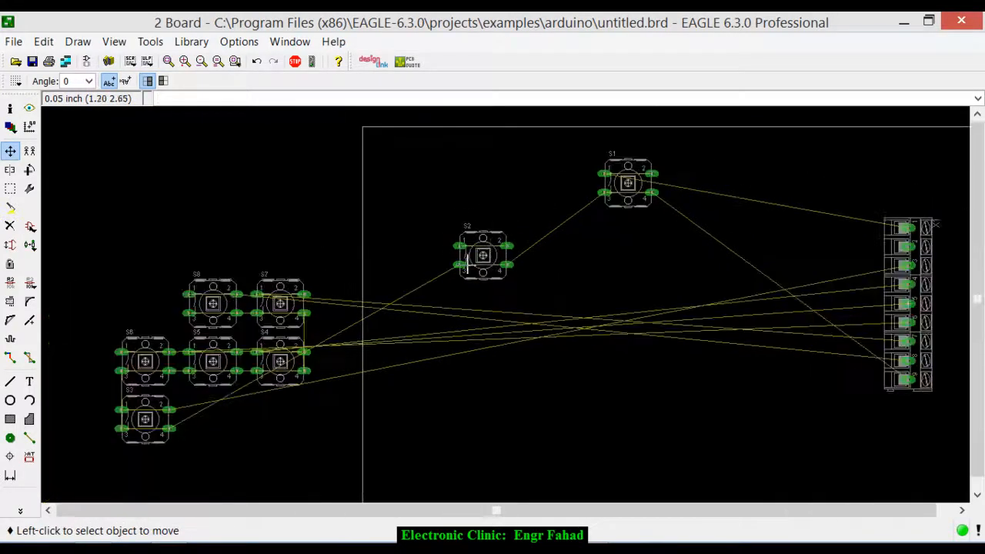
pyautogui.click(165, 410)
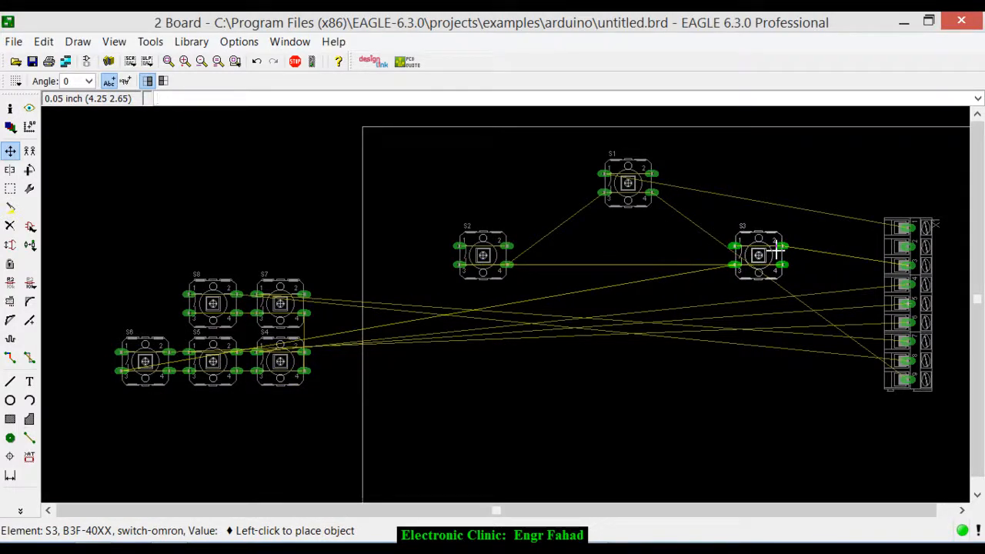
pyautogui.click(775, 250)
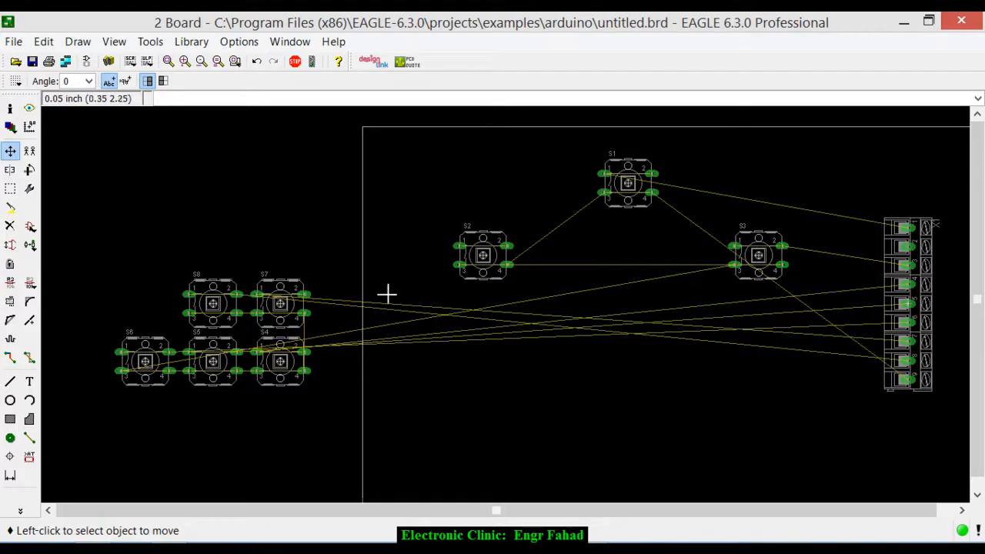
pyautogui.click(256, 385)
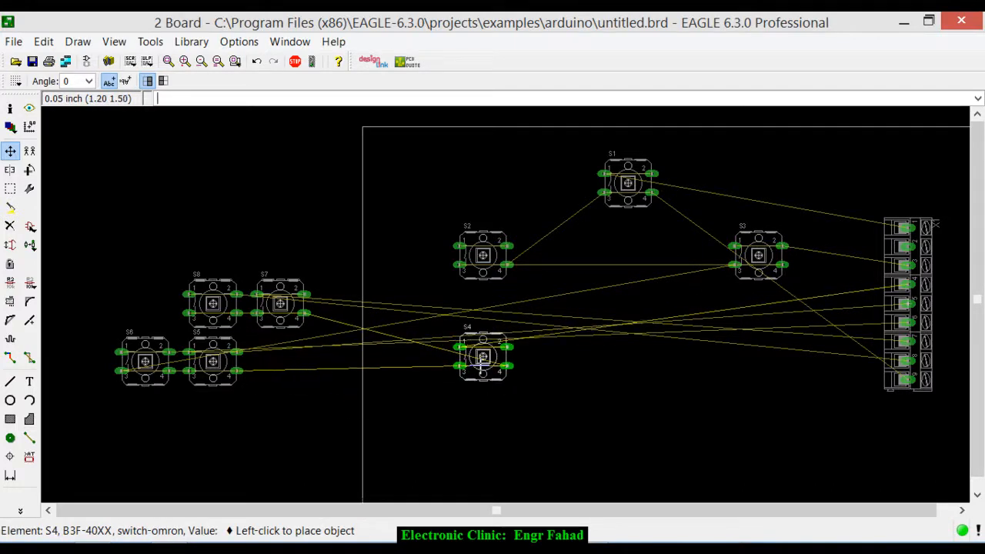
pyautogui.click(481, 367)
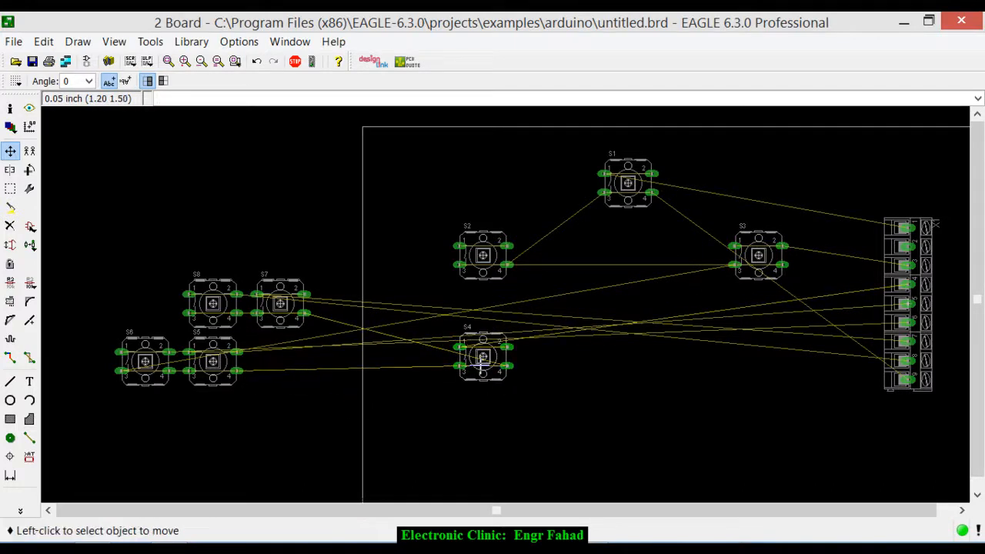
# - Place switch S5 below S3, about level with S4, and switch S6 directly below S4
pyautogui.click(204, 370)
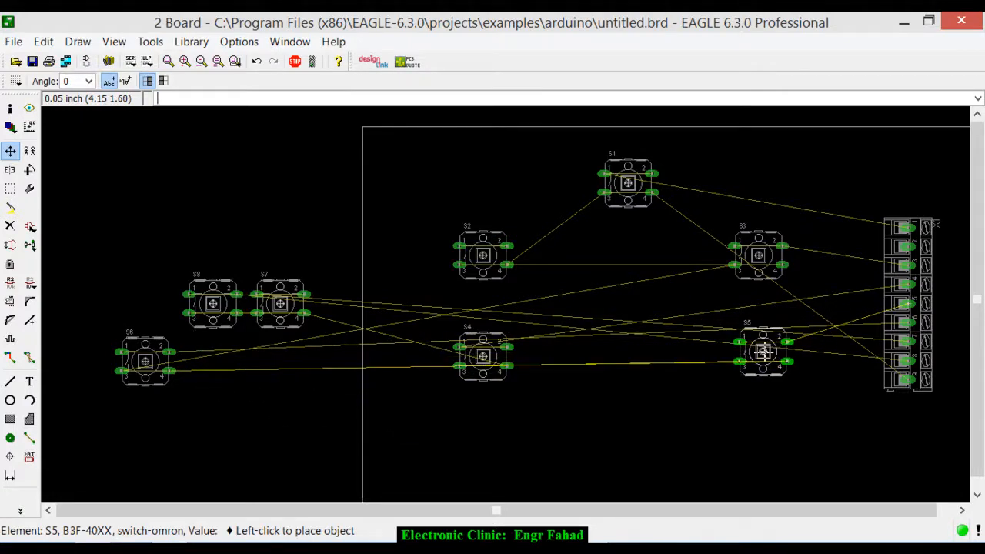
pyautogui.click(763, 351)
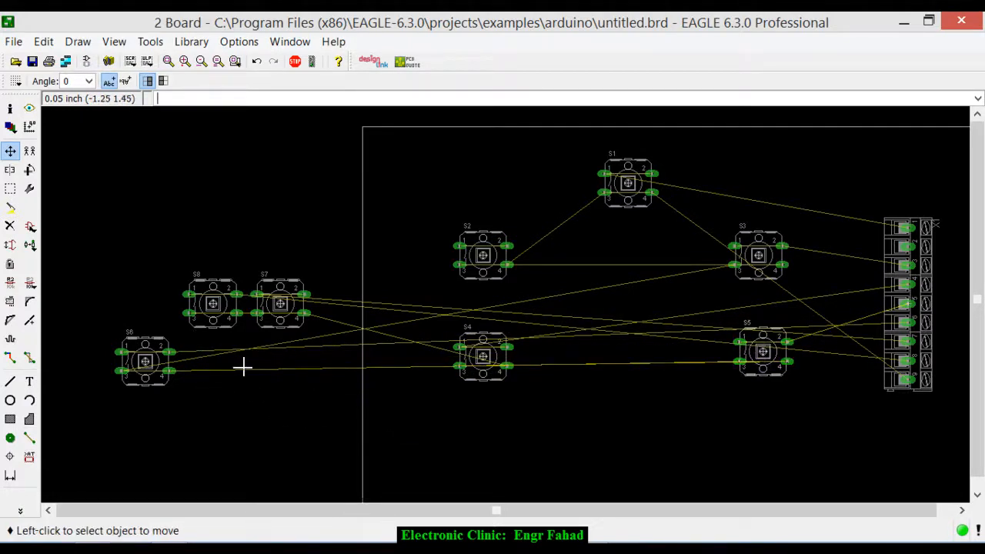
pyautogui.click(143, 359)
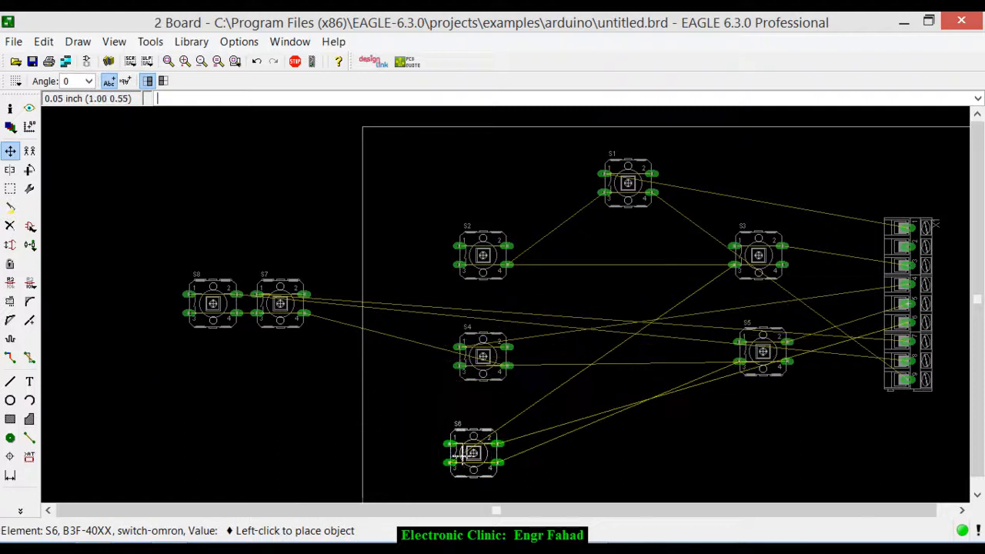
pyautogui.click(471, 462)
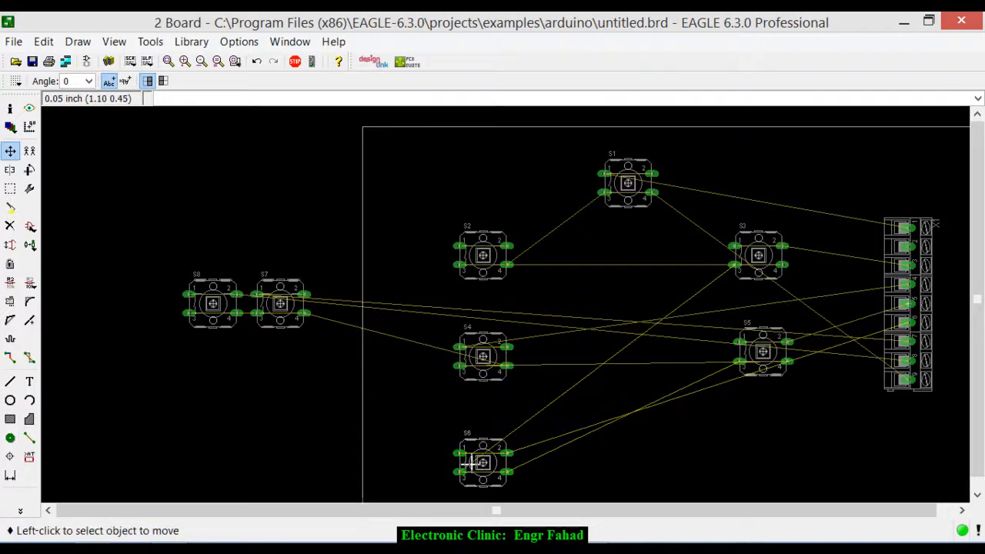
# - Place switch S7 on the bottom row below S1, beside S6, and switch S8 on the same row below S5
pyautogui.click(278, 311)
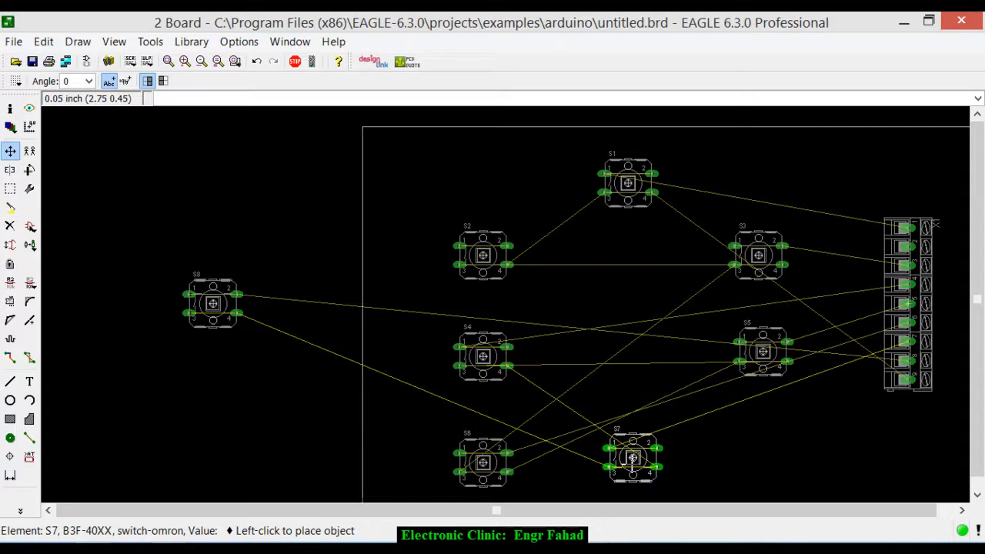
pyautogui.click(632, 460)
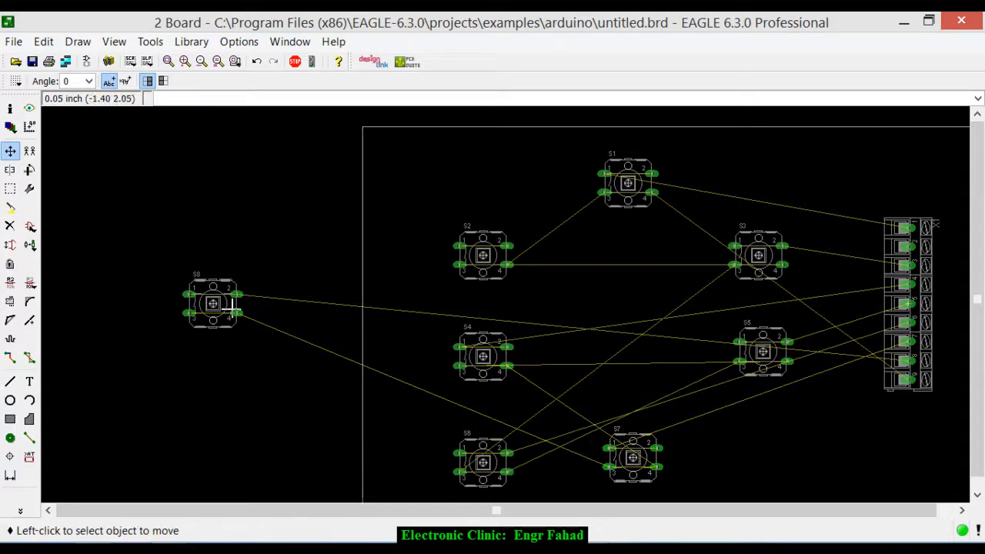
pyautogui.click(213, 303)
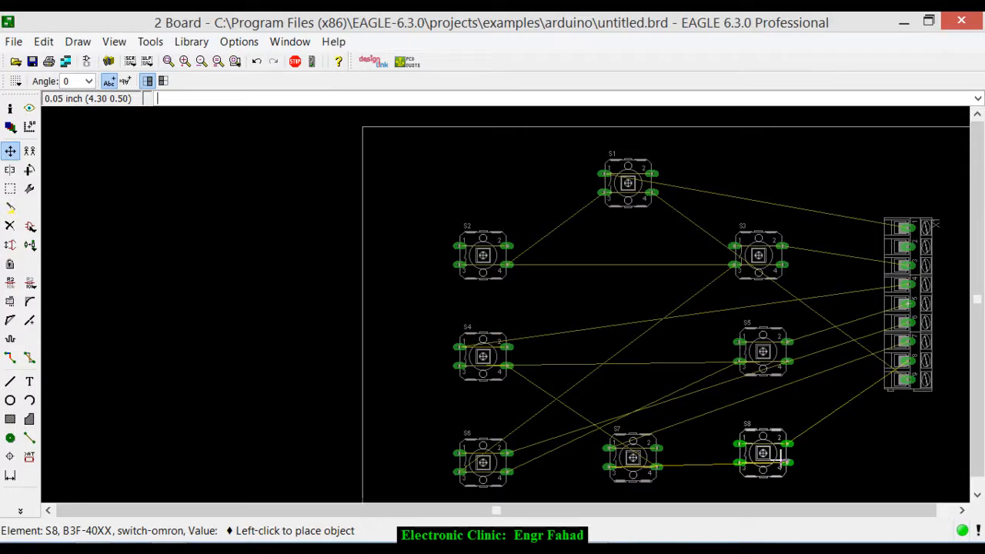
pyautogui.click(778, 456)
pyautogui.scroll(2, 726, 310)
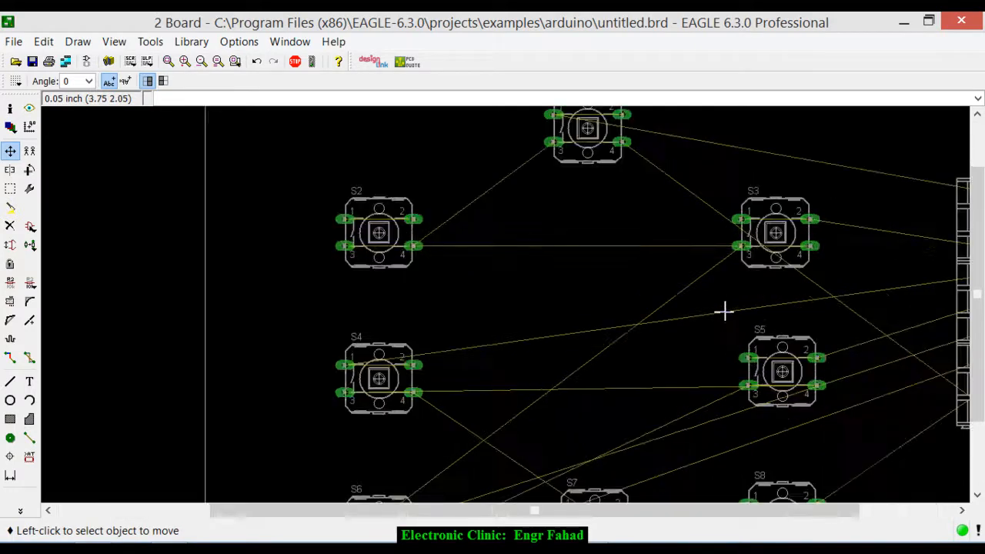
pyautogui.scroll(-2, 650, 252)
pyautogui.scroll(-1, 650, 252)
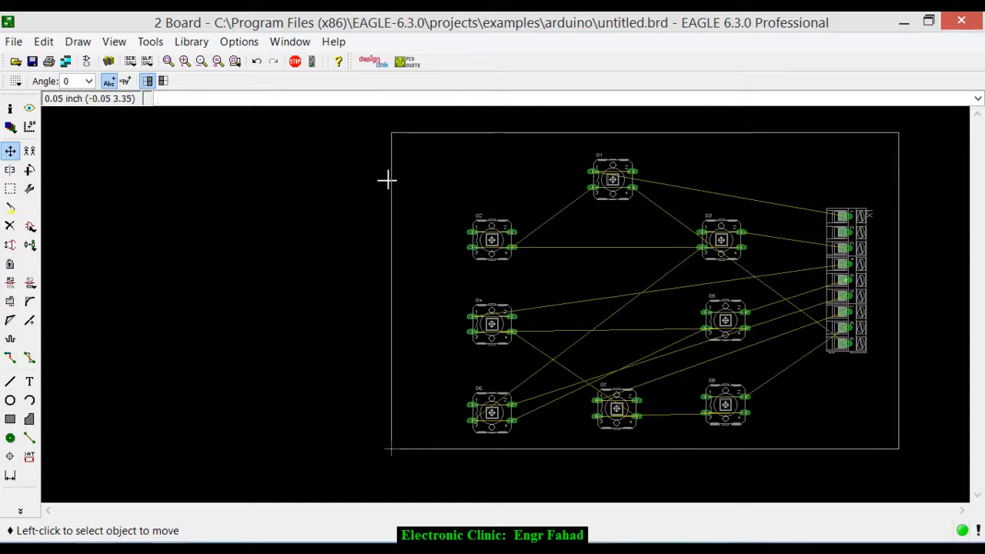
# - Set the minimum trace width in the design rules to 40mil and apply the change
pyautogui.click(151, 45)
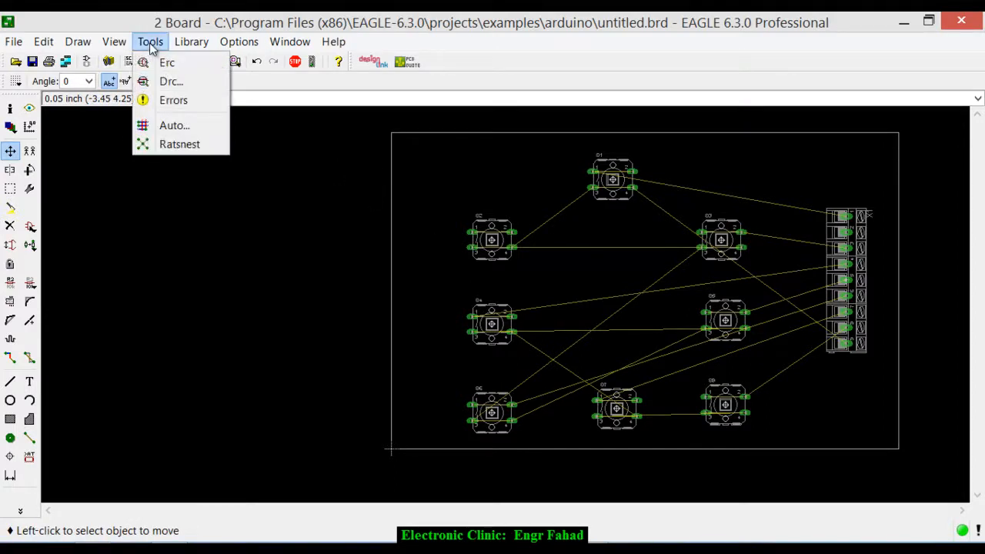
pyautogui.click(163, 83)
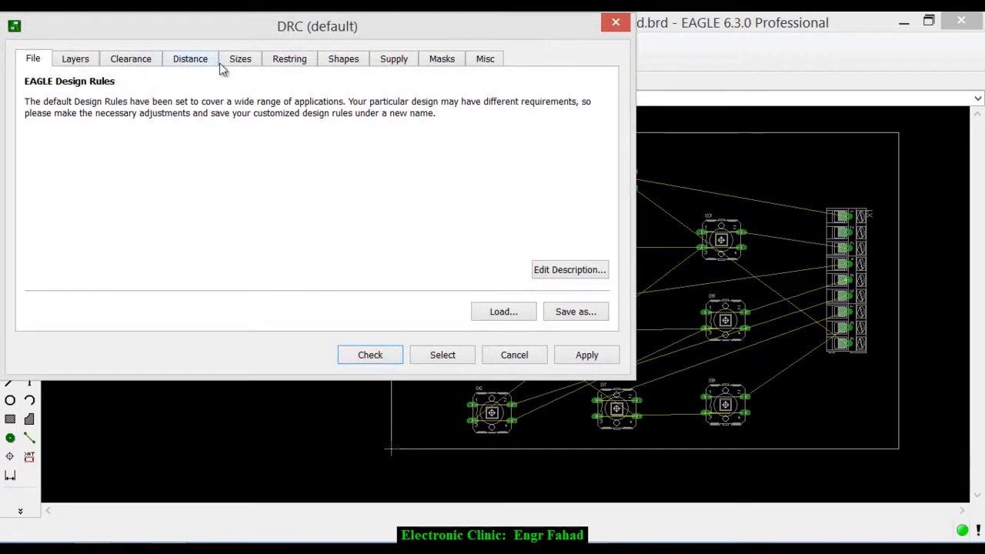
pyautogui.click(242, 60)
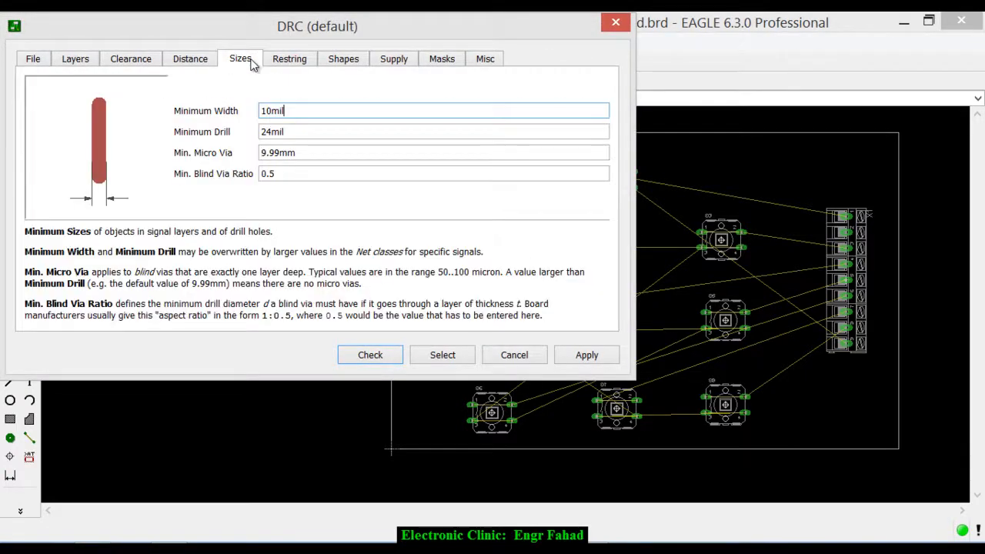
pyautogui.click(272, 113)
pyautogui.click(569, 360)
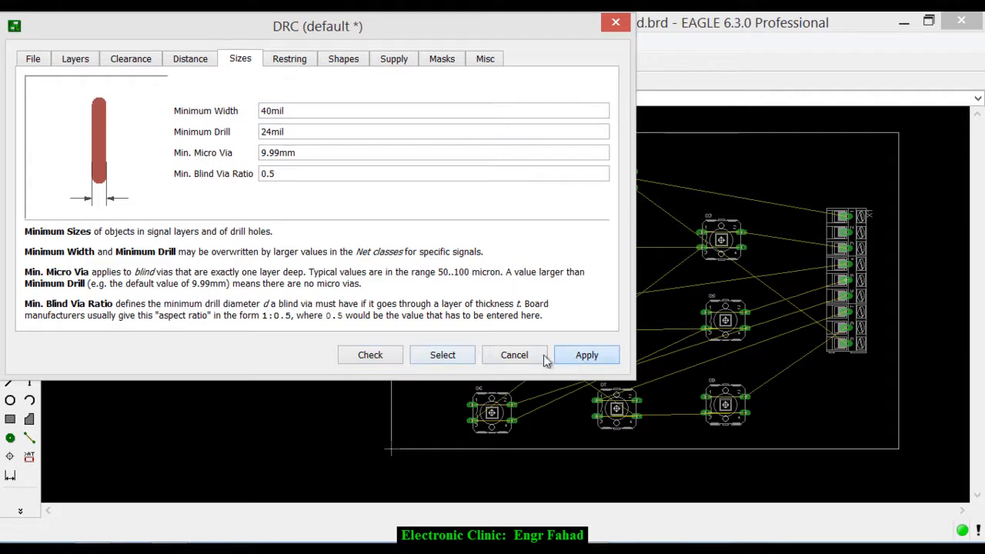
pyautogui.click(444, 355)
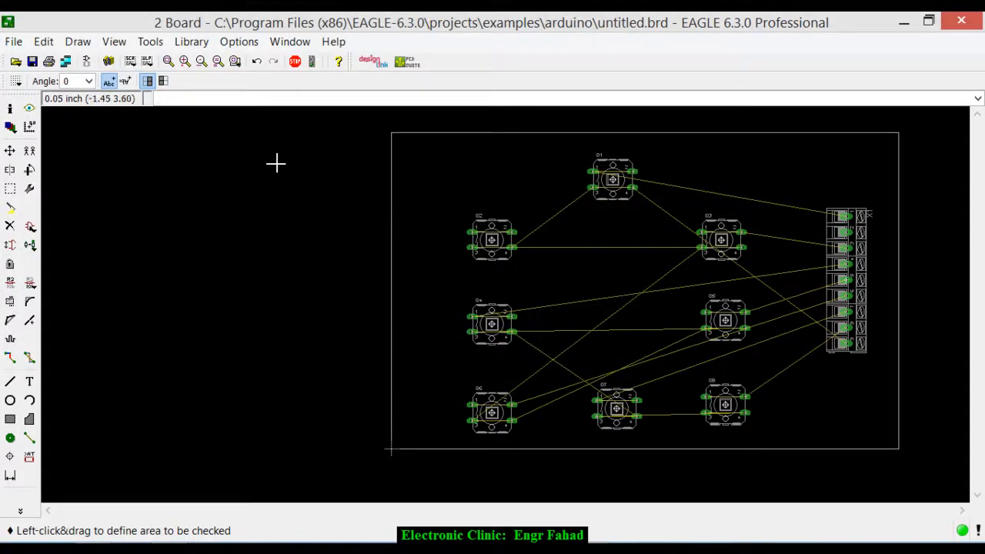
# - Autoroute the board on the bottom layer only, with the preferred direction for Top set to N/A and for Bottom to *
pyautogui.click(150, 41)
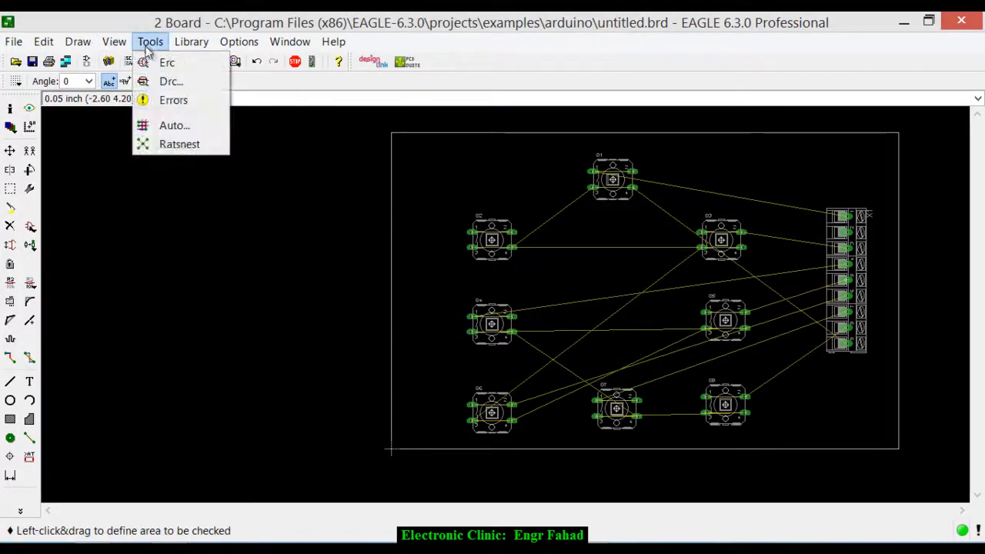
pyautogui.click(171, 126)
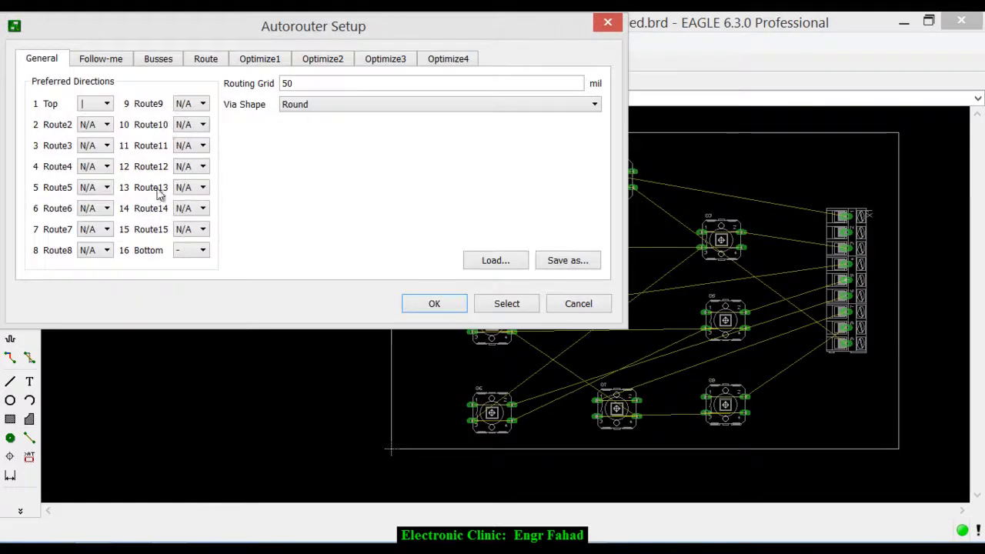
pyautogui.click(100, 106)
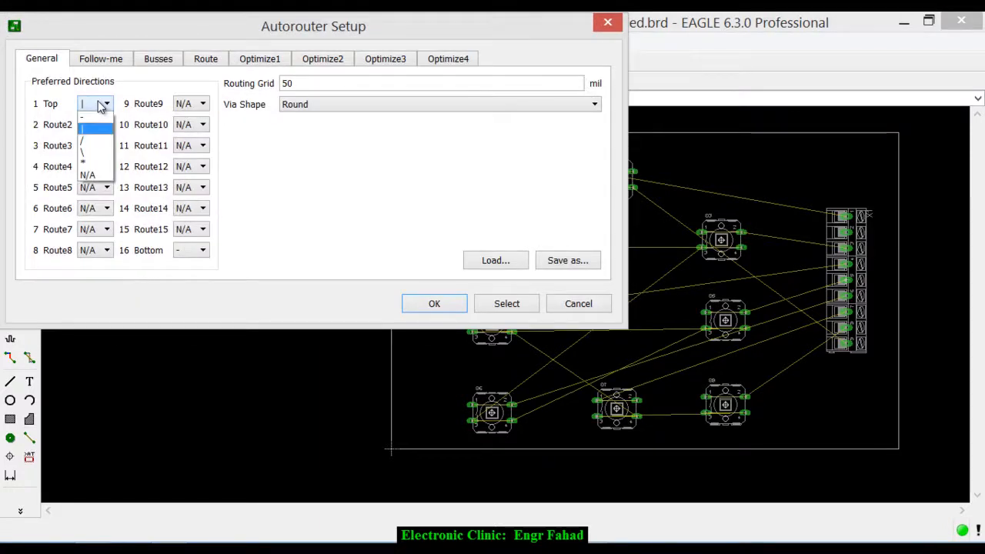
pyautogui.click(89, 175)
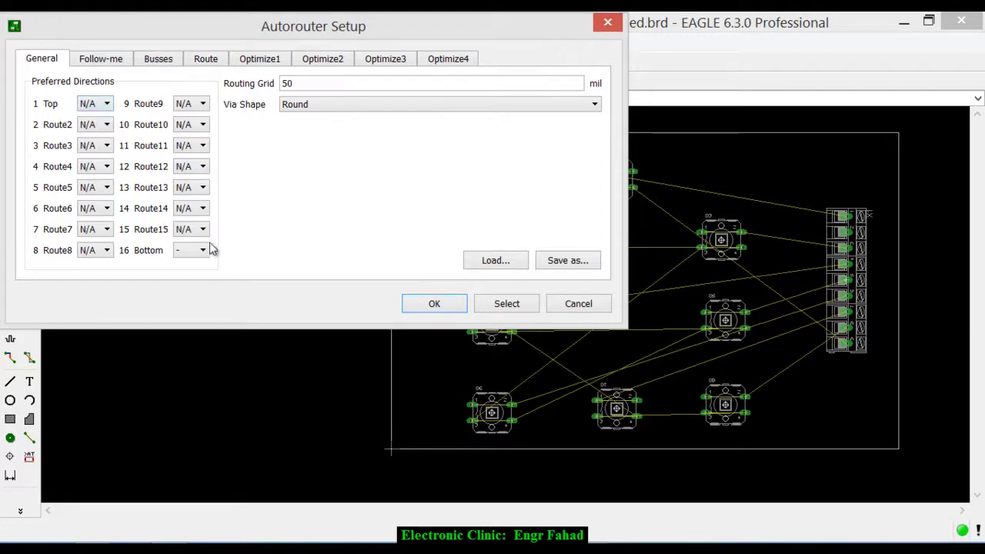
pyautogui.click(201, 252)
pyautogui.click(184, 312)
pyautogui.click(454, 305)
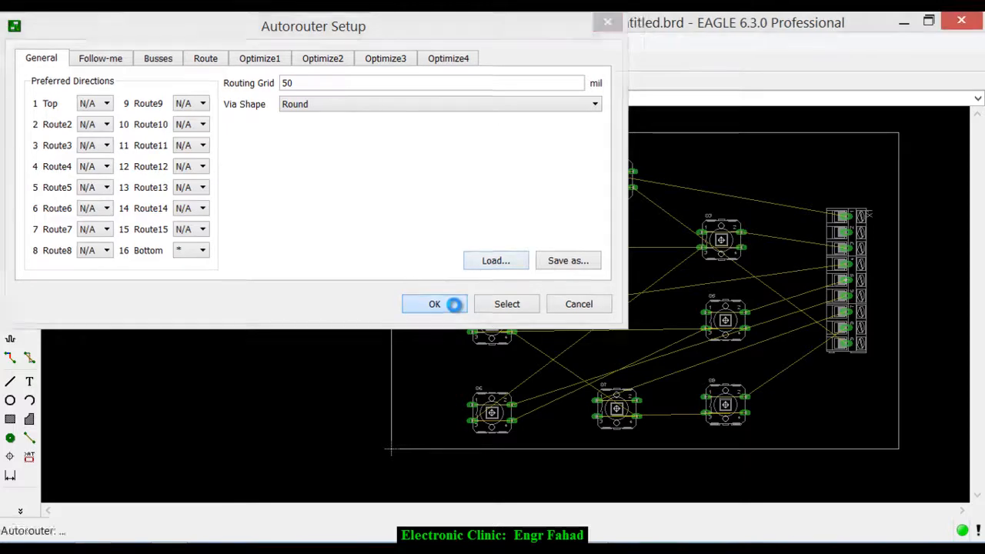
# - Review the bottom-layer traces between the switches and the connector, and undo the autorouting
pyautogui.scroll(5, 743, 248)
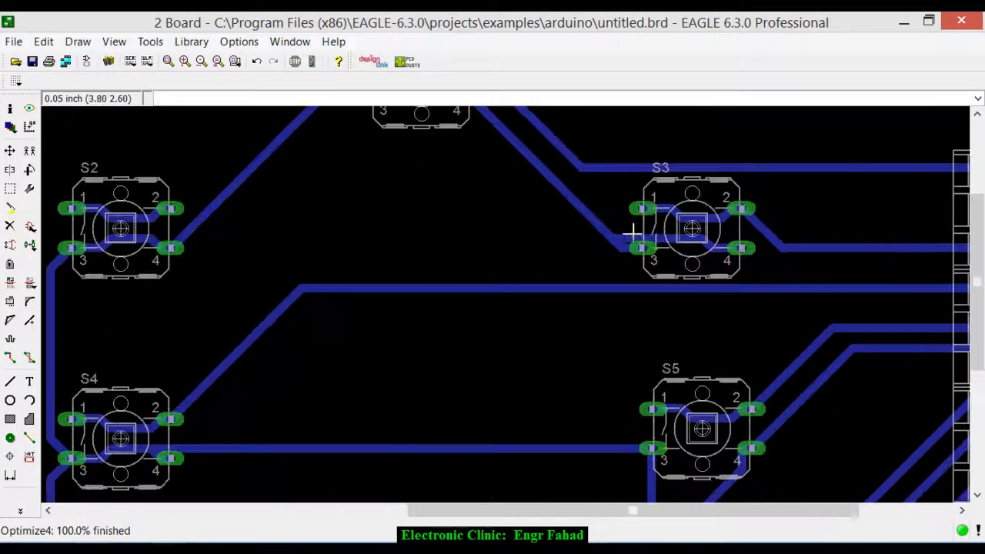
pyautogui.scroll(-4, 615, 227)
pyautogui.scroll(-1, 576, 265)
pyautogui.scroll(2, 576, 267)
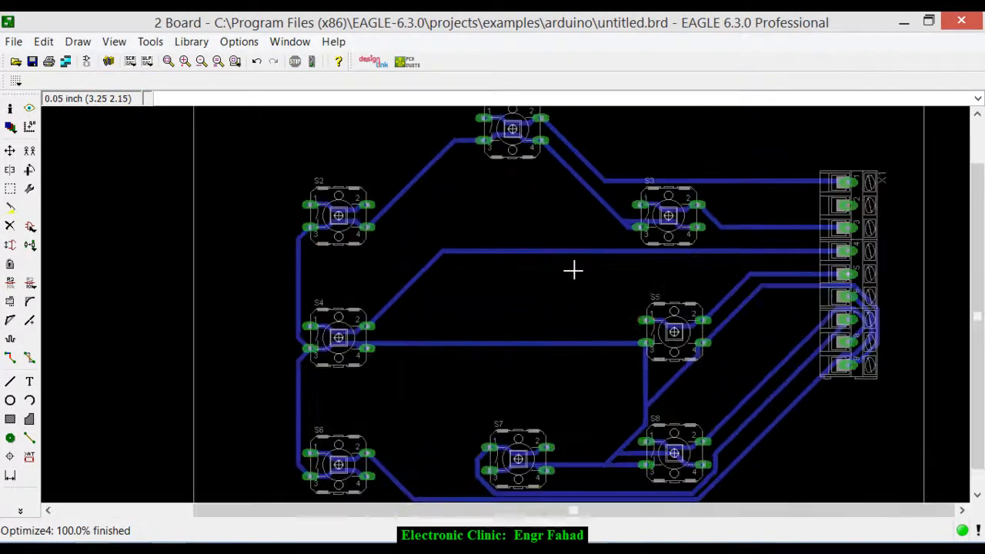
pyautogui.scroll(-1, 572, 270)
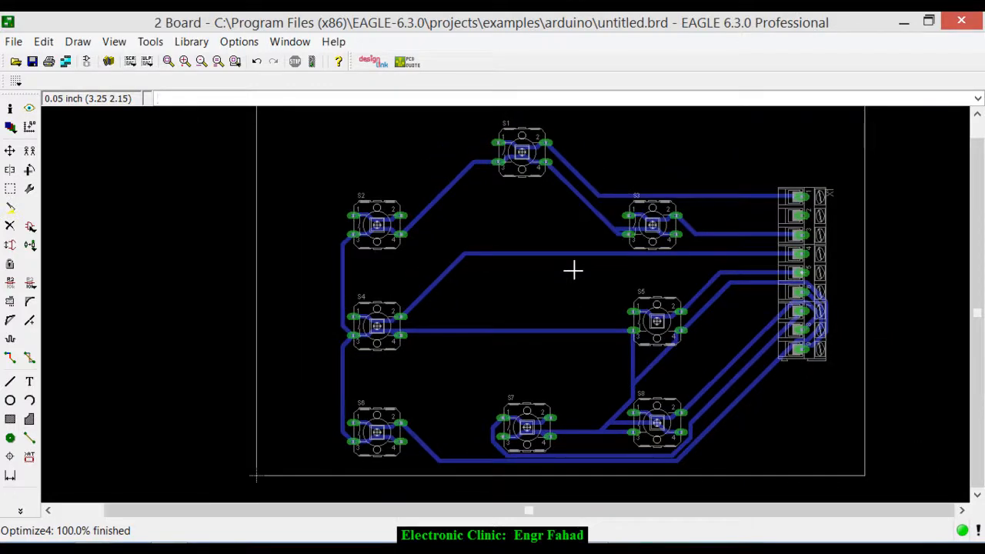
pyautogui.hotkey('ctrl', 'z')
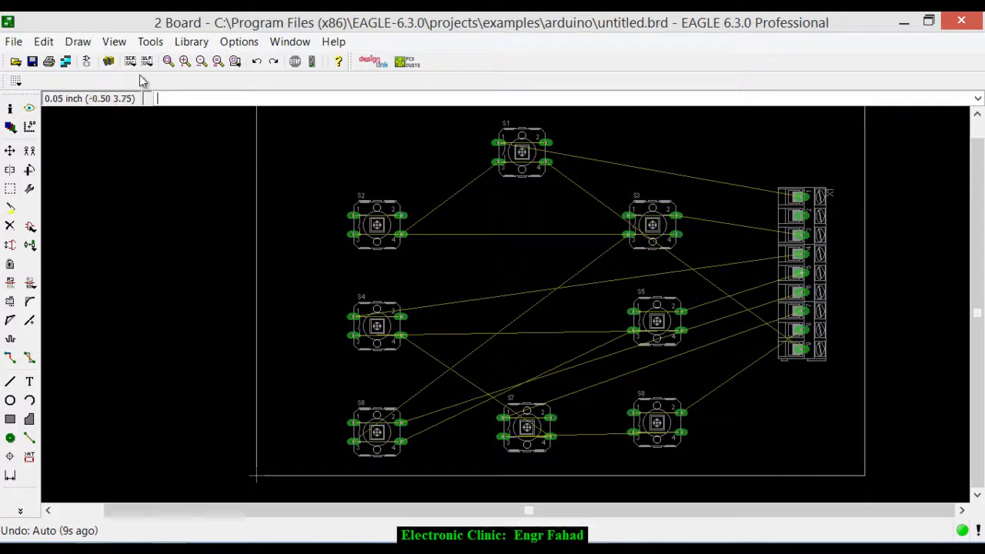
# - Autoroute the board on both layers, with the preferred directions for Top and Bottom set to *
pyautogui.click(148, 44)
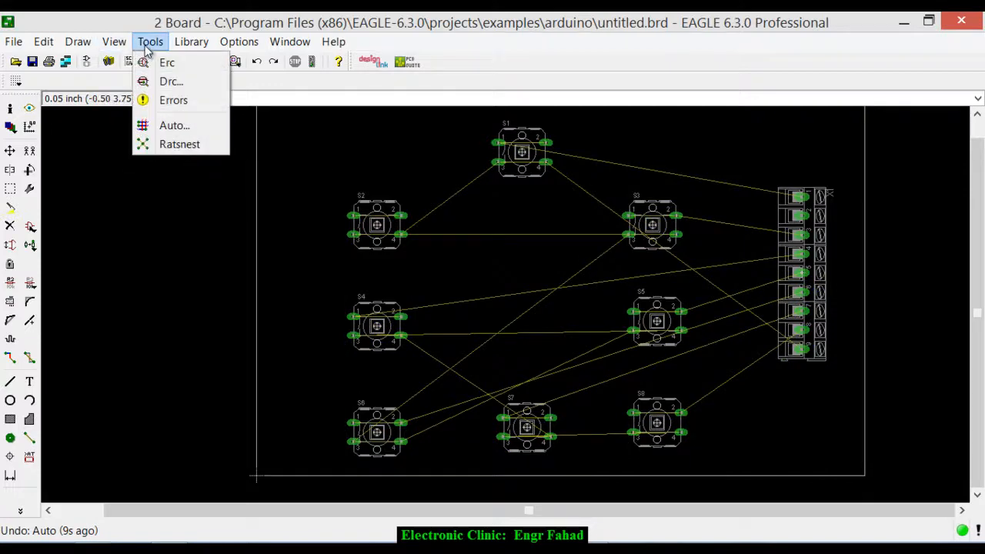
pyautogui.click(167, 125)
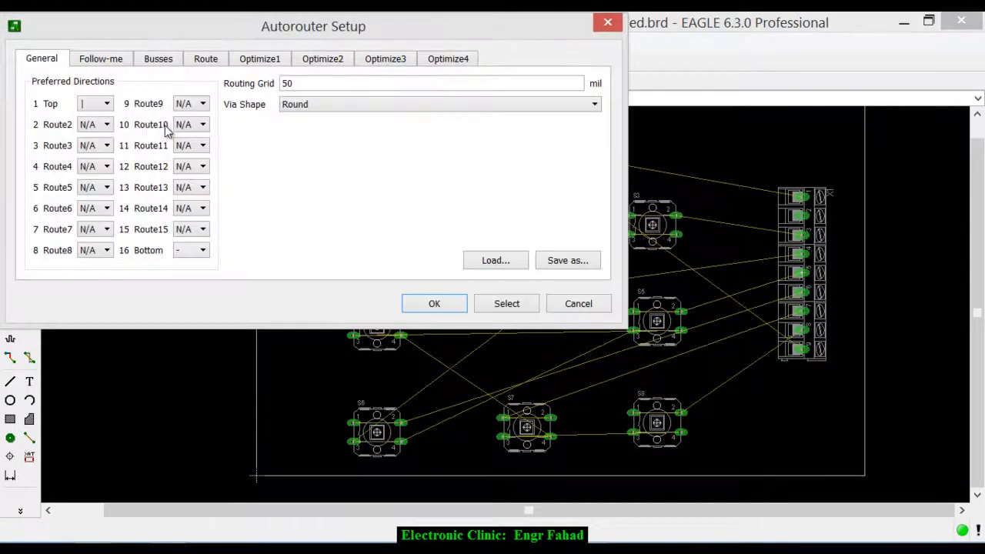
pyautogui.click(106, 101)
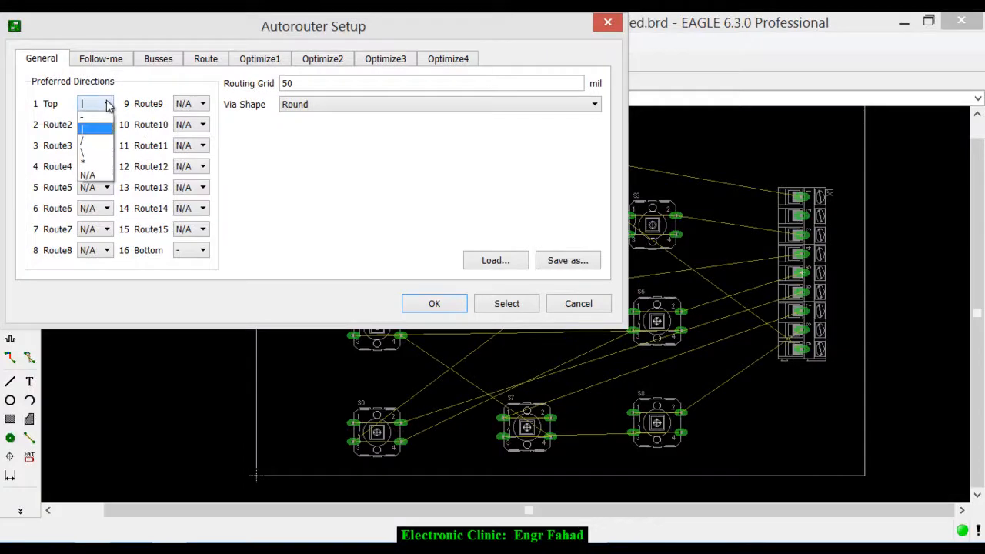
pyautogui.click(99, 162)
pyautogui.click(193, 249)
pyautogui.click(194, 308)
pyautogui.click(434, 304)
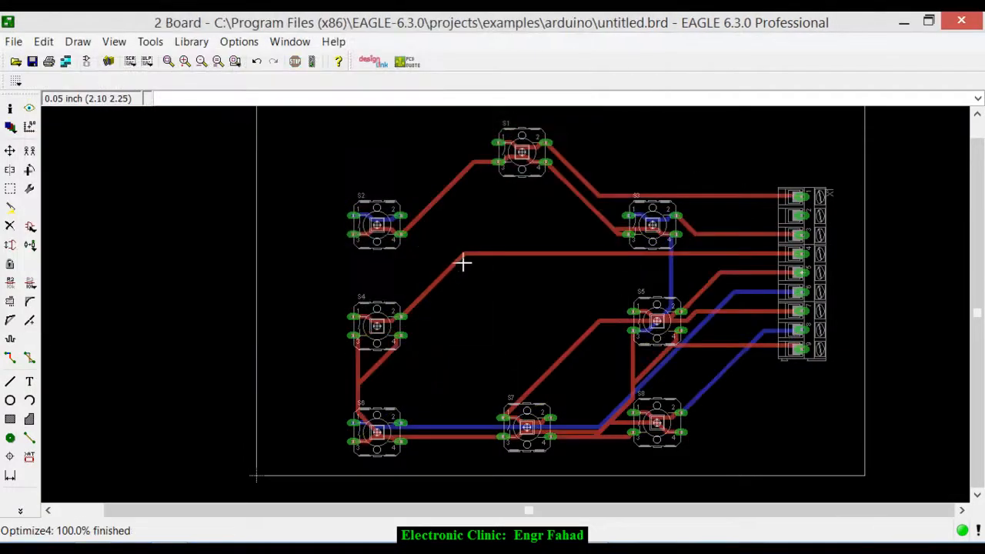
# - Examine how the top and bottom traces run between switches S1 to S8 and connector X1
pyautogui.scroll(2, 621, 259)
pyautogui.scroll(-3, 621, 262)
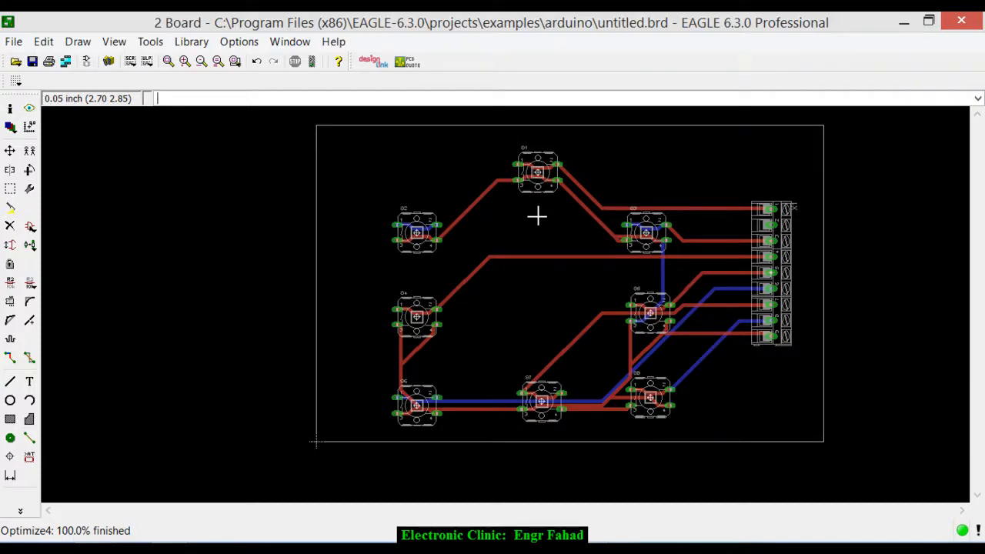
pyautogui.scroll(2, 687, 237)
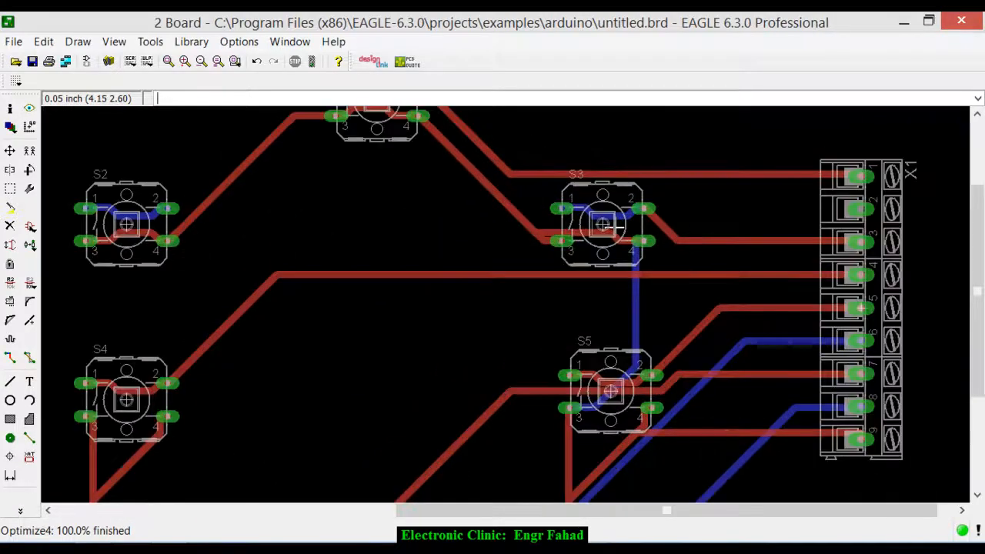
pyautogui.scroll(-1, 615, 224)
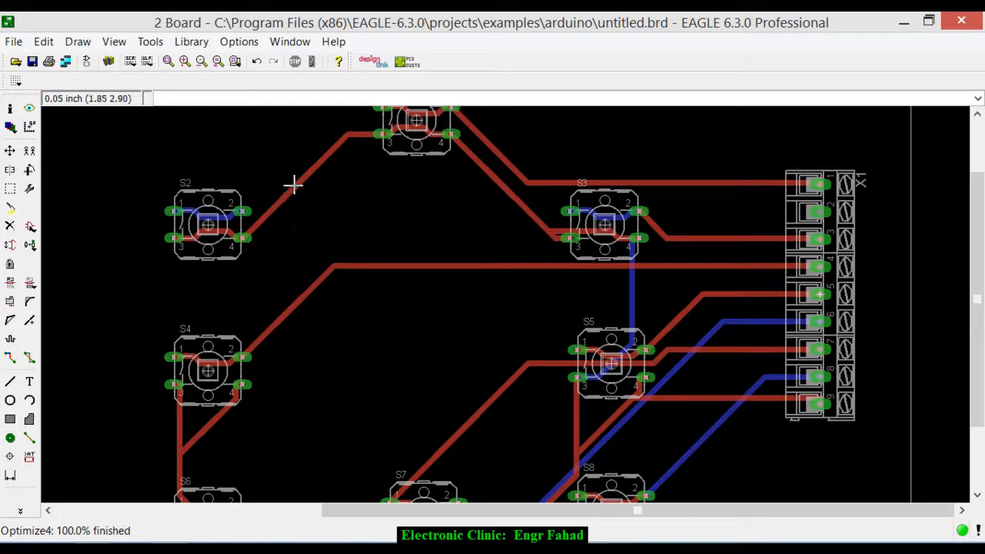
pyautogui.scroll(-1, 300, 186)
pyautogui.scroll(1, 474, 407)
pyautogui.scroll(1, 438, 316)
pyautogui.scroll(-2, 462, 307)
pyautogui.scroll(3, 640, 207)
pyautogui.scroll(-1, 699, 227)
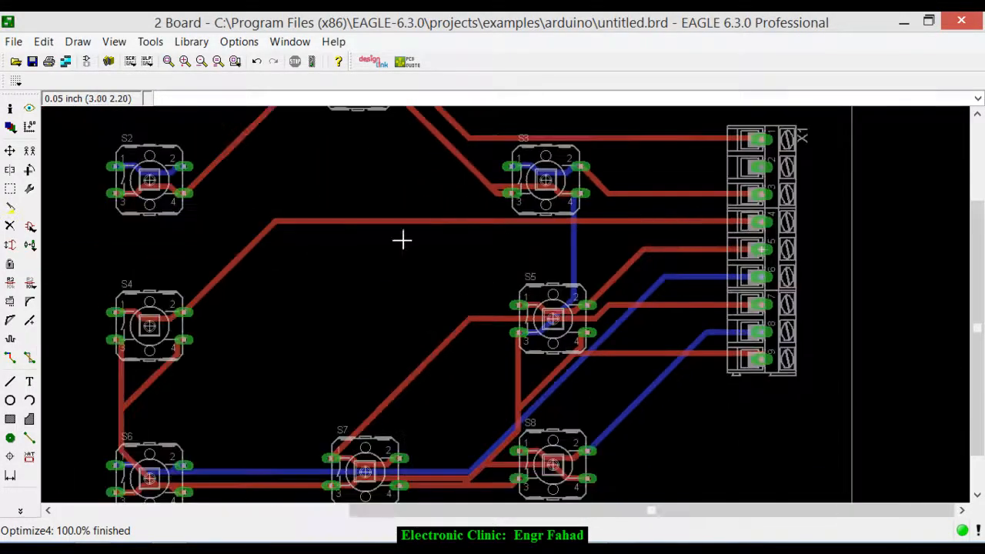
pyautogui.scroll(-2, 321, 273)
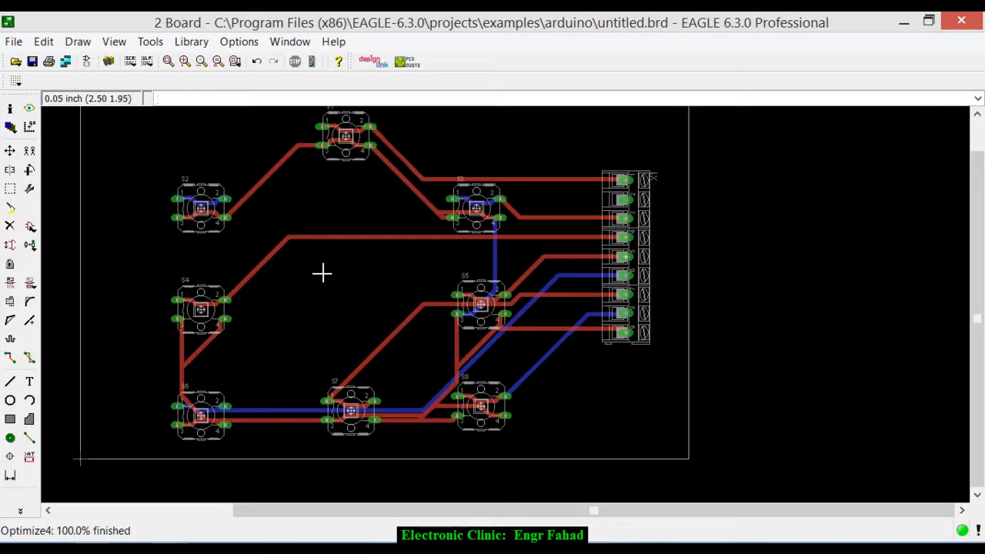
pyautogui.scroll(-1, 337, 269)
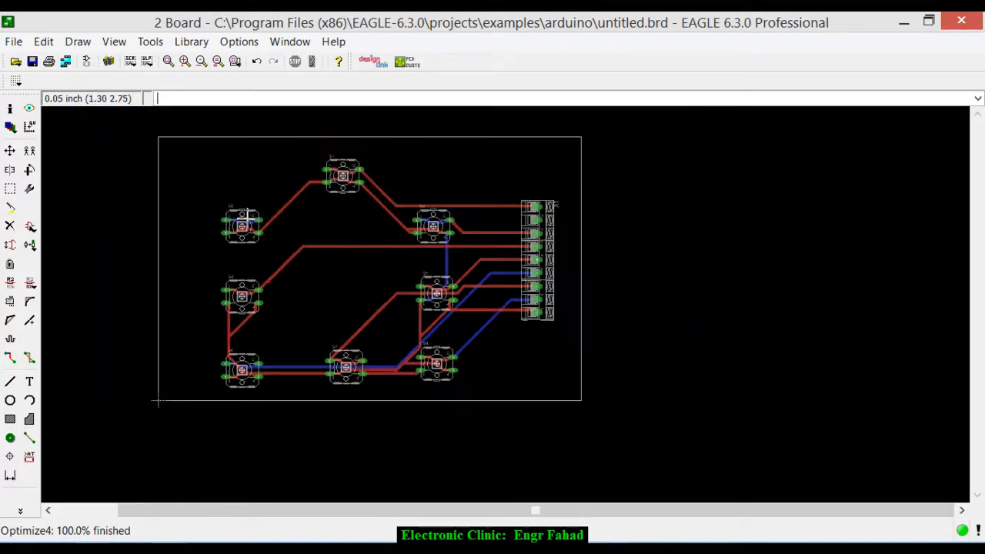
pyautogui.scroll(2, 245, 222)
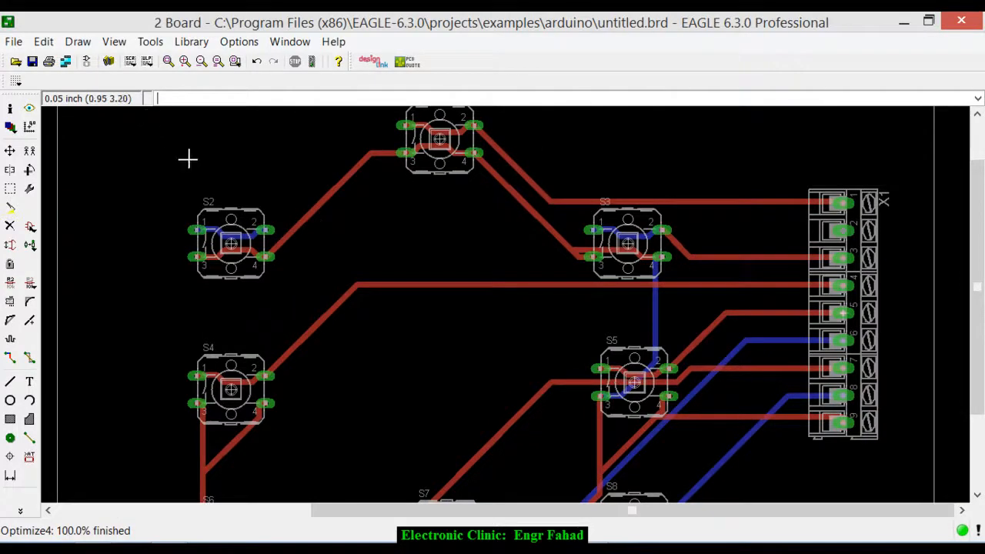
# - Undo the two-layer autorouting of the board
pyautogui.hotkey('ctrl', 'z')
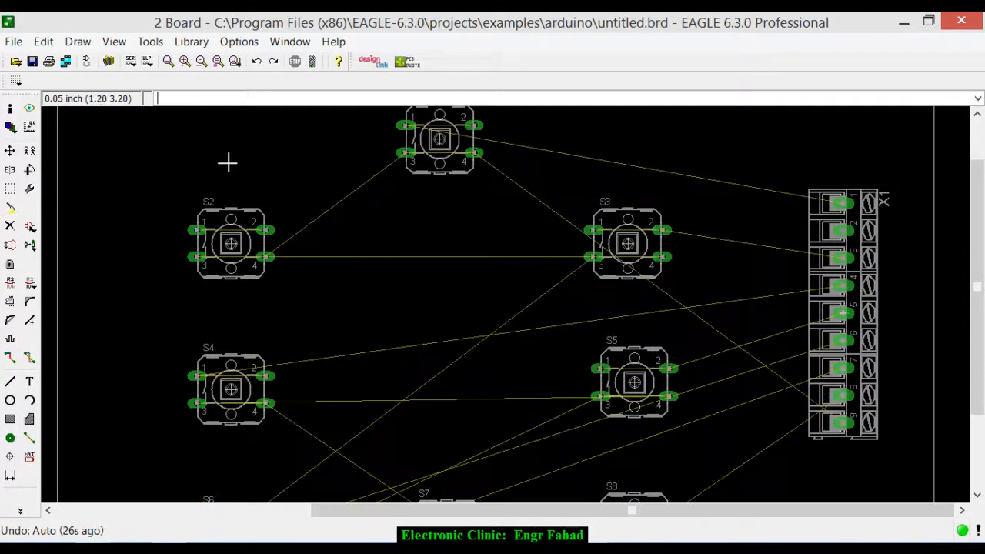
pyautogui.scroll(1, 328, 164)
pyautogui.scroll(1, 268, 145)
pyautogui.scroll(-2, 277, 152)
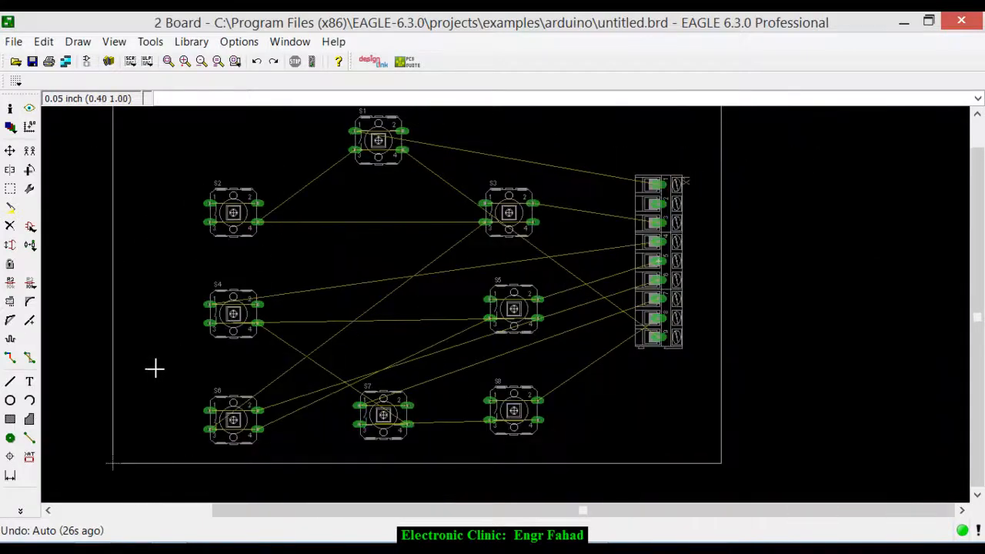
# - Start a manual route on the 16 Bottom layer from pin 2 of switch S1 with a trace width of 0.05
pyautogui.click(11, 362)
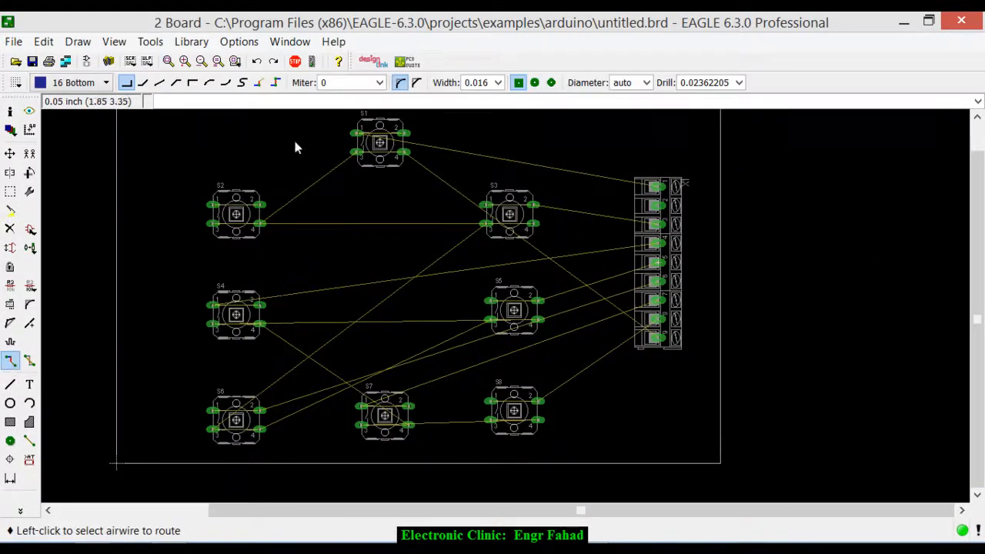
pyautogui.click(497, 82)
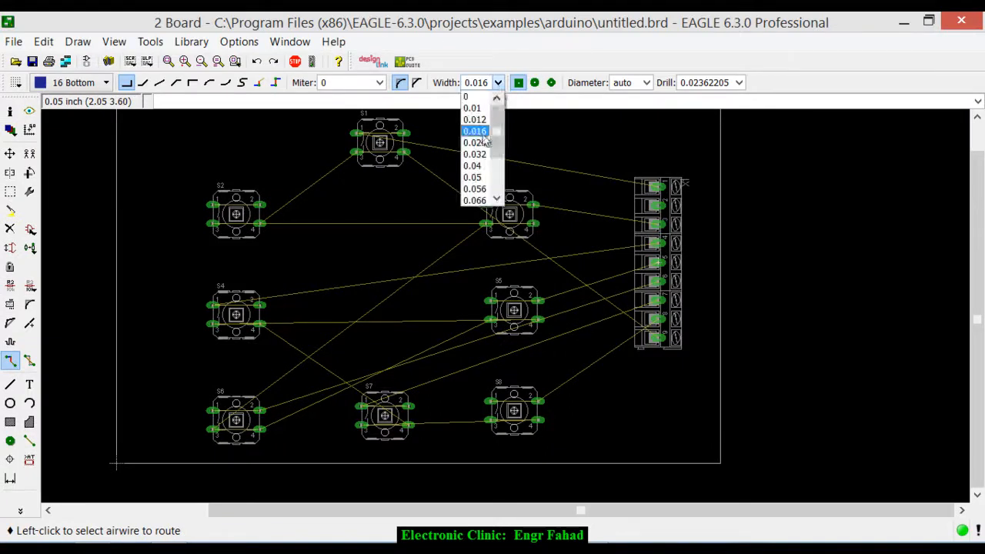
pyautogui.click(474, 177)
pyautogui.scroll(3, 415, 137)
pyautogui.scroll(-2, 361, 200)
pyautogui.scroll(4, 353, 162)
pyautogui.click(411, 179)
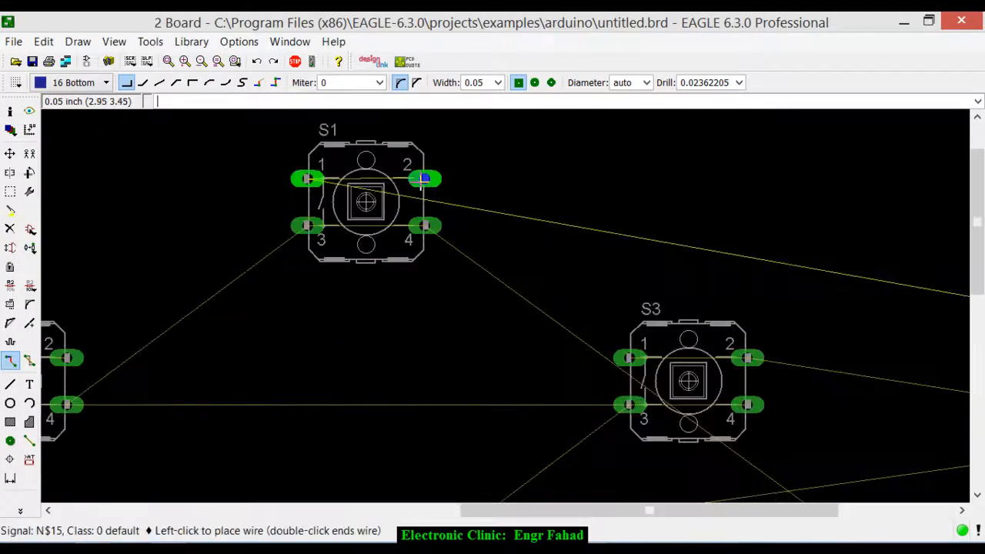
# - Widen the trace to 0.066, route it between pins 2 and 1 of S1, and continue from pin 2 towards connector X1
pyautogui.click(498, 82)
pyautogui.scroll(-2, 496, 158)
pyautogui.click(481, 154)
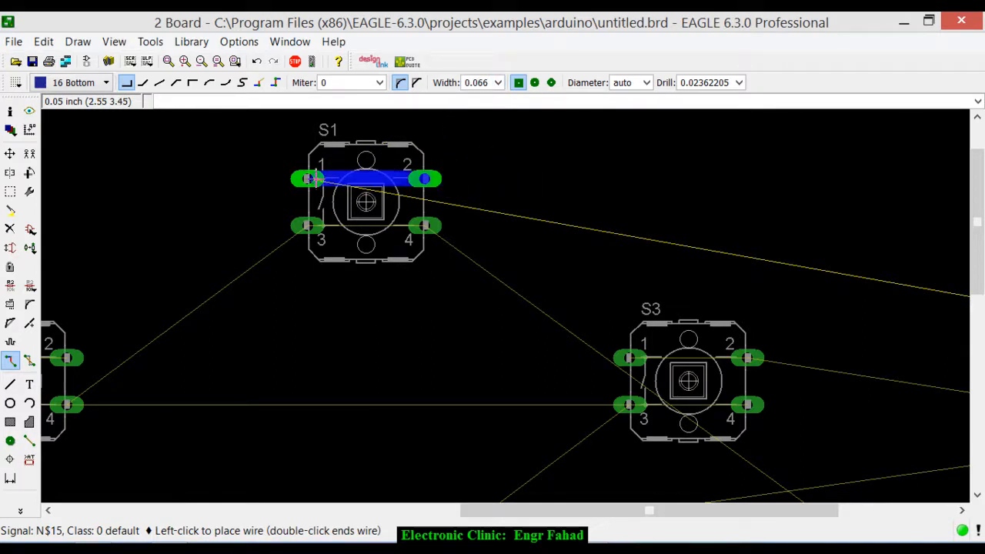
pyautogui.scroll(-2, 307, 146)
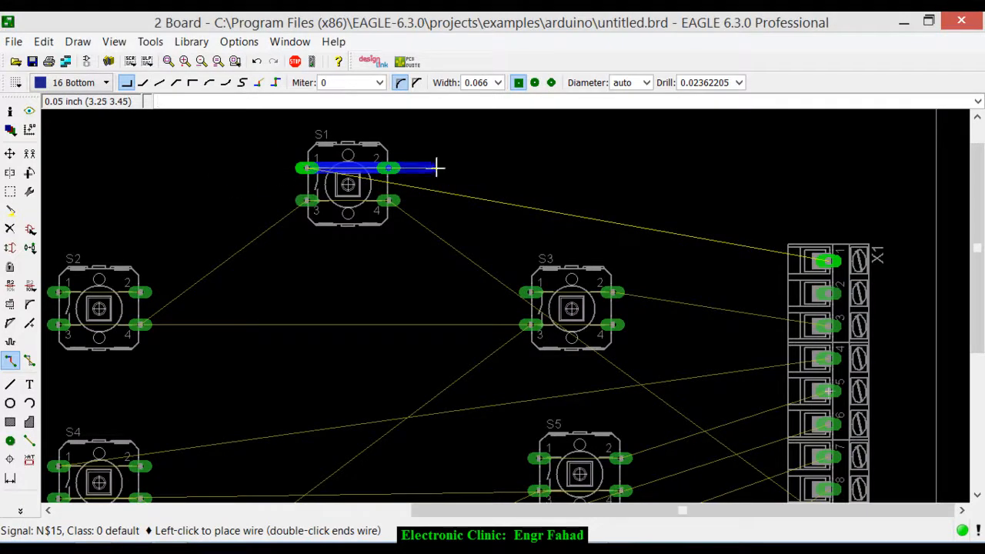
pyautogui.click(436, 167)
pyautogui.click(397, 167)
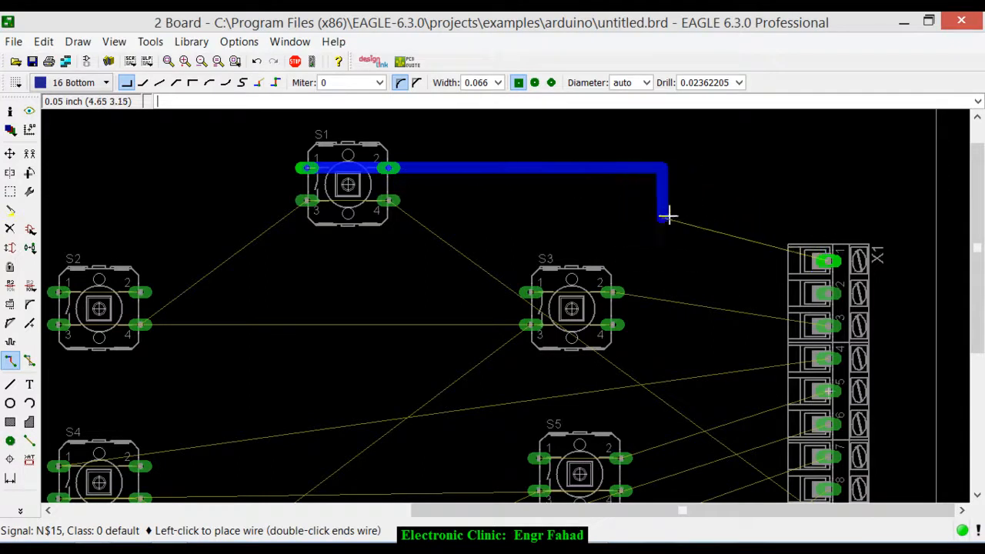
# - Set the trace width to 0.1 and finish the route from pin 2 of S1 to pin 1 of X1 with a 45-degree corner
pyautogui.click(497, 83)
pyautogui.scroll(-1, 502, 113)
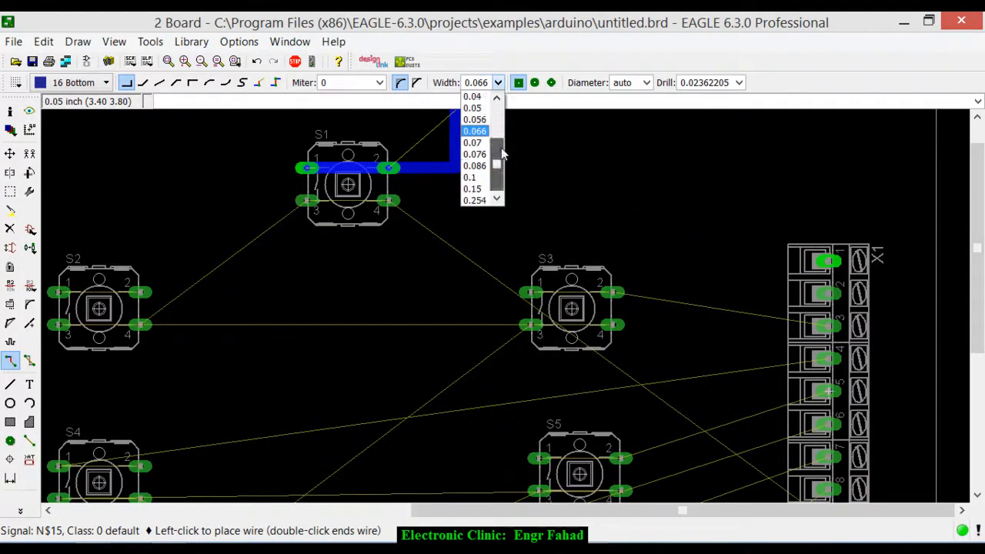
pyautogui.click(472, 179)
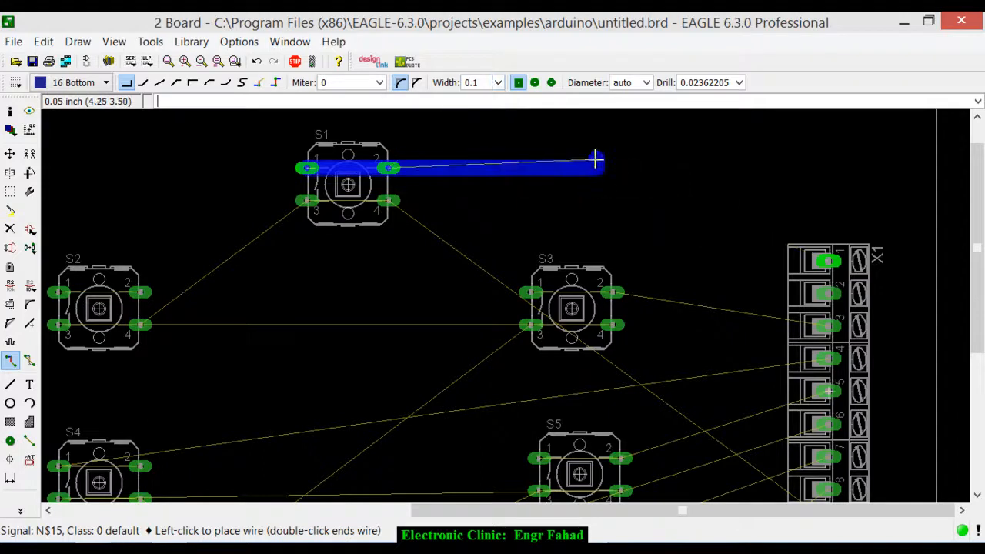
pyautogui.rightClick(673, 163)
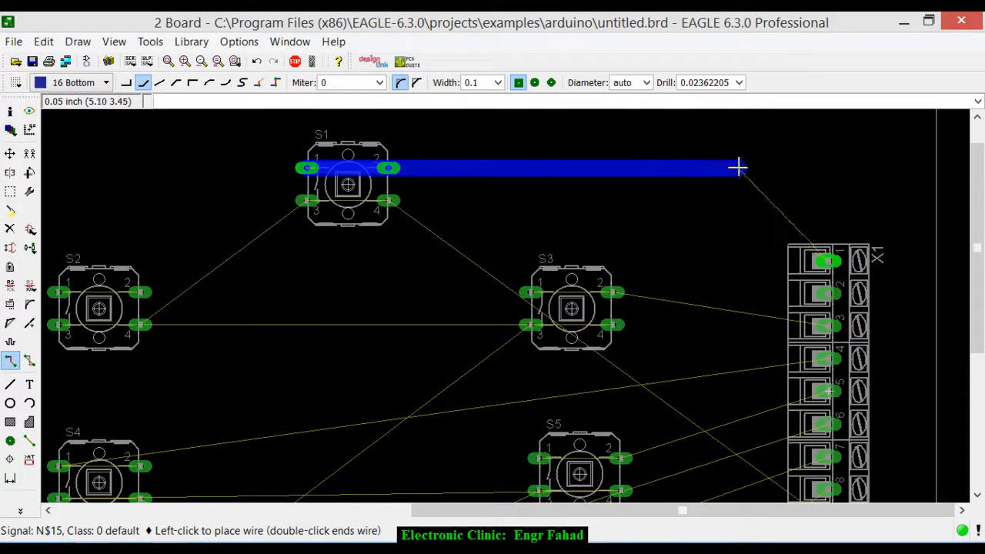
pyautogui.click(742, 168)
pyautogui.rightClick(803, 229)
pyautogui.rightClick(802, 229)
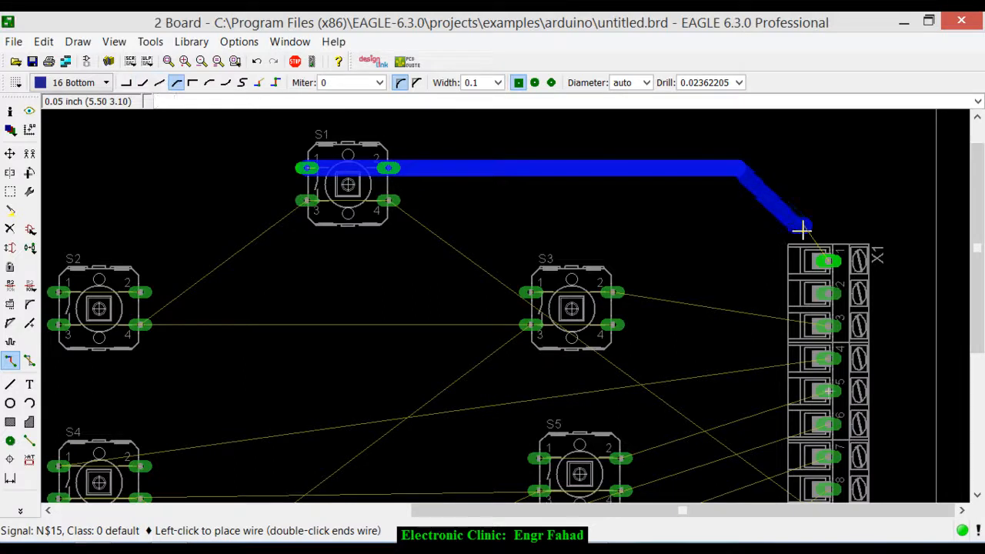
pyautogui.rightClick(825, 232)
pyautogui.rightClick(825, 232)
pyautogui.rightClick(824, 232)
pyautogui.rightClick(825, 232)
pyautogui.rightClick(825, 232)
pyautogui.rightClick(825, 232)
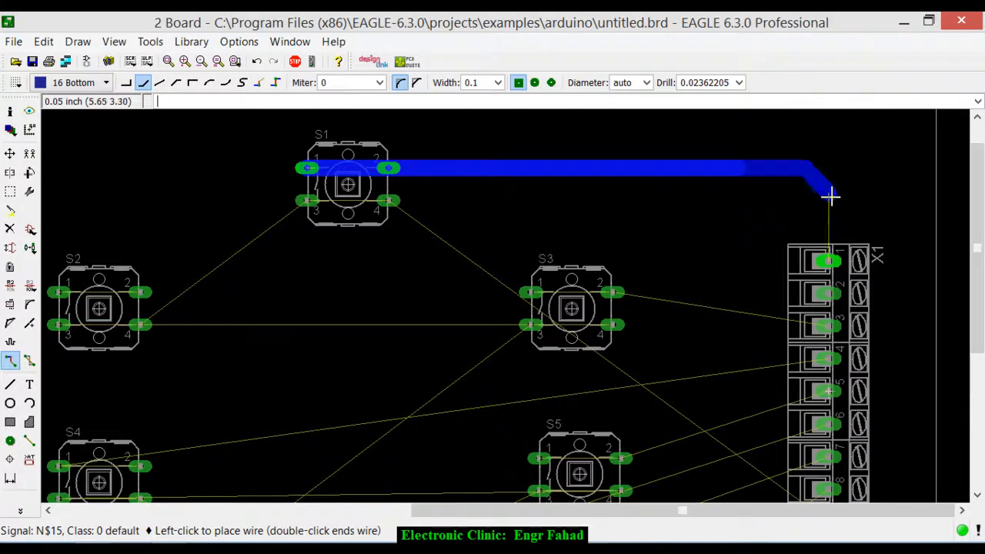
pyautogui.click(828, 261)
# - Route a 0.1 wide bottom-layer trace from pin 2 of S3 to pin 3 of X1
pyautogui.scroll(1, 383, 193)
pyautogui.scroll(-2, 377, 183)
pyautogui.scroll(-1, 372, 177)
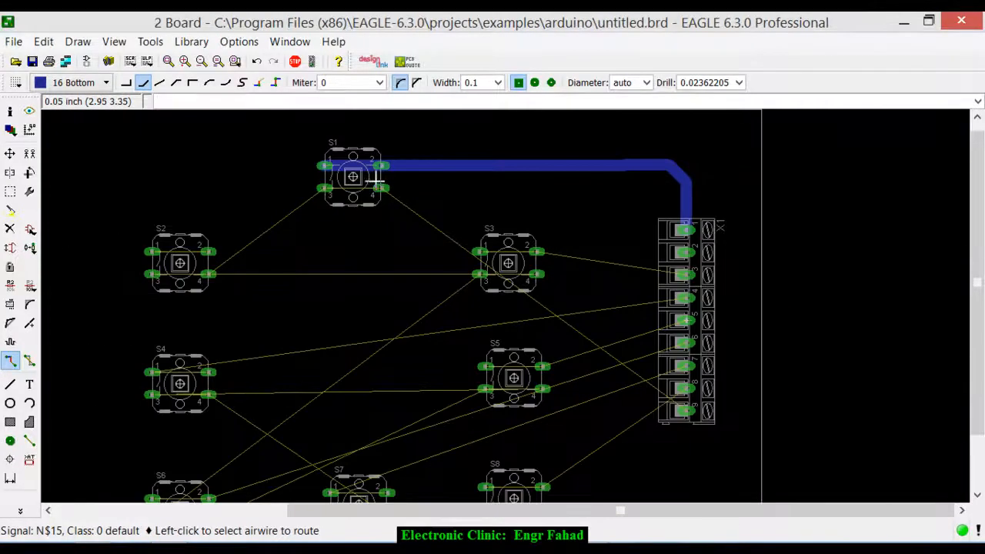
pyautogui.scroll(2, 369, 187)
pyautogui.scroll(-1, 369, 187)
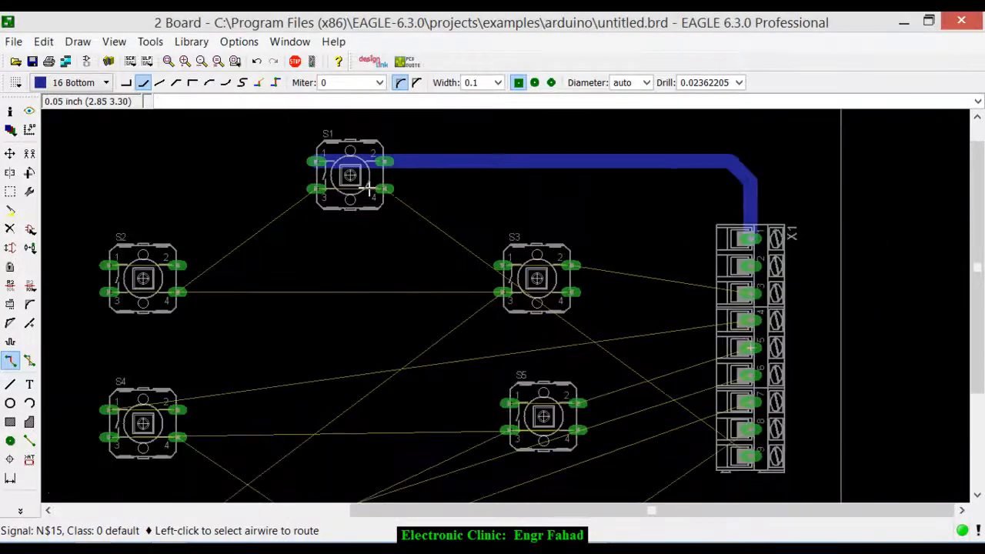
pyautogui.scroll(-1, 380, 201)
pyautogui.scroll(2, 635, 273)
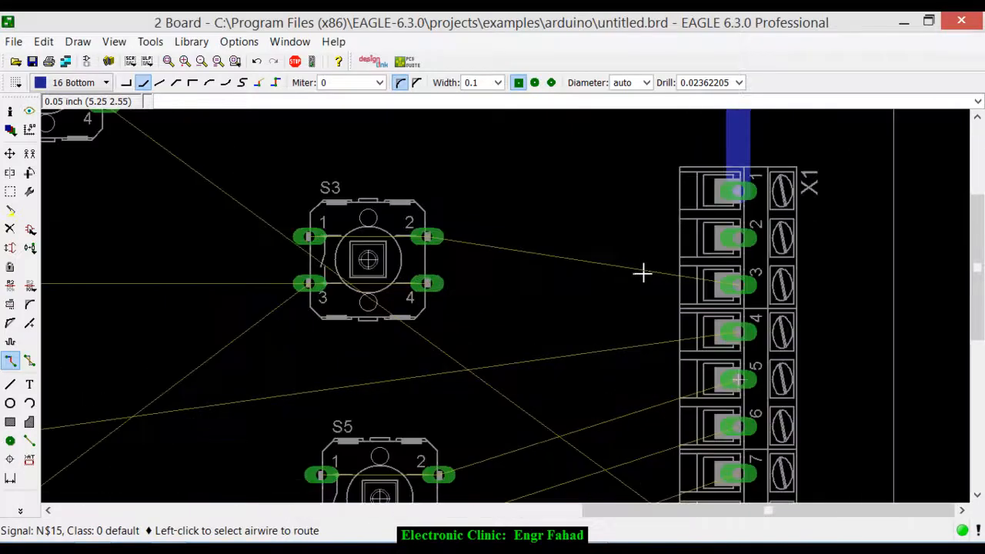
pyautogui.scroll(-1, 542, 242)
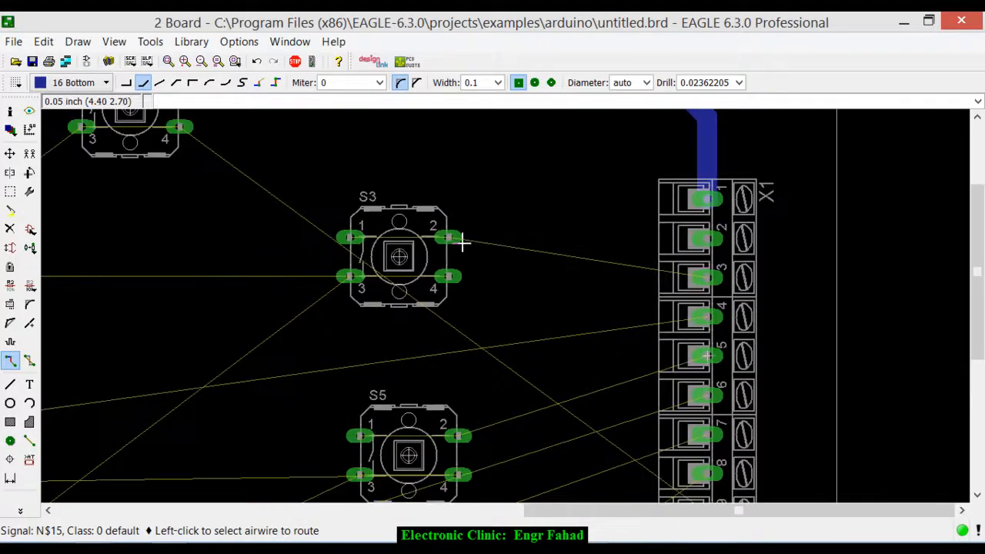
pyautogui.click(456, 239)
pyautogui.click(514, 233)
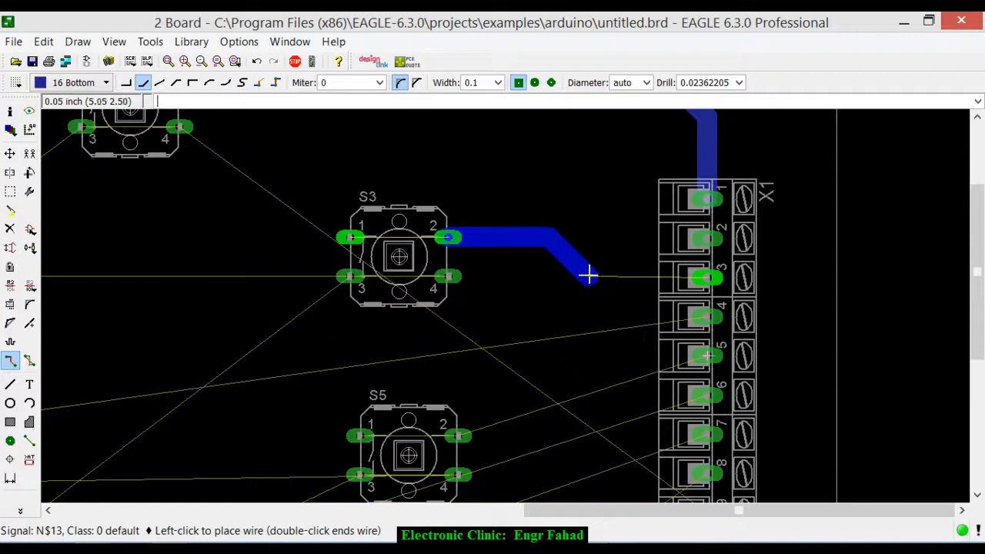
pyautogui.click(702, 277)
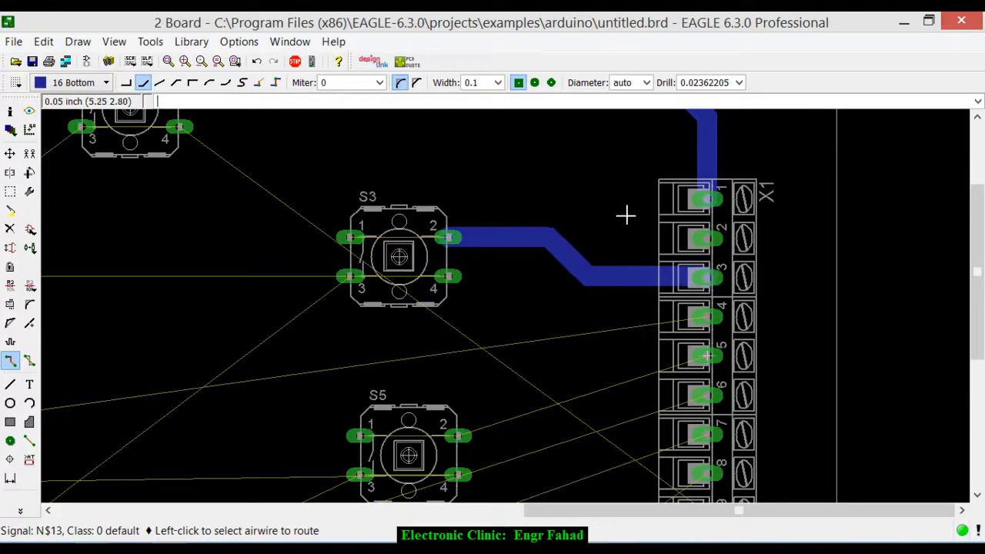
# - Route a 0.1 wide bottom-layer trace from pin 2 of S5 to pin 5 of X1
pyautogui.scroll(-2, 578, 205)
pyautogui.scroll(1, 590, 284)
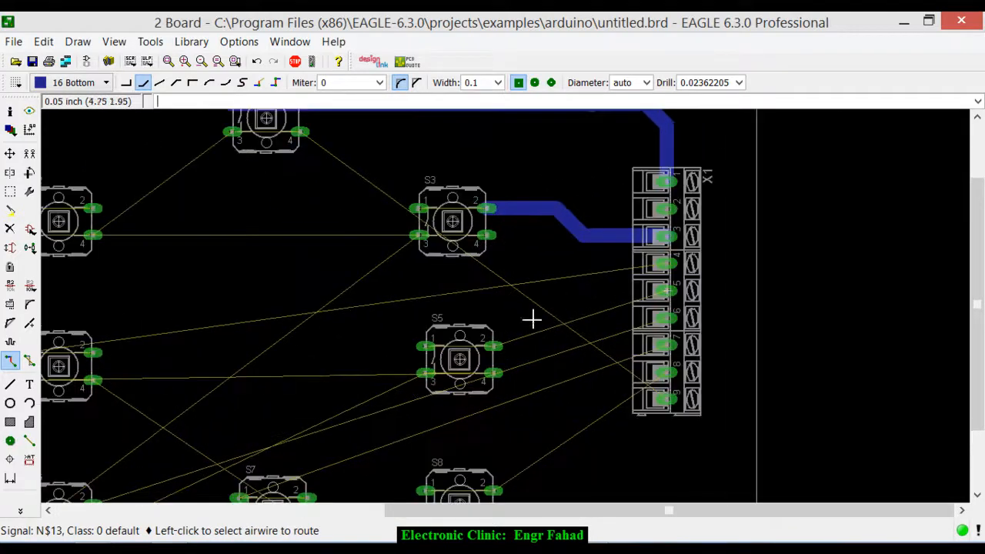
pyautogui.click(497, 347)
pyautogui.click(549, 311)
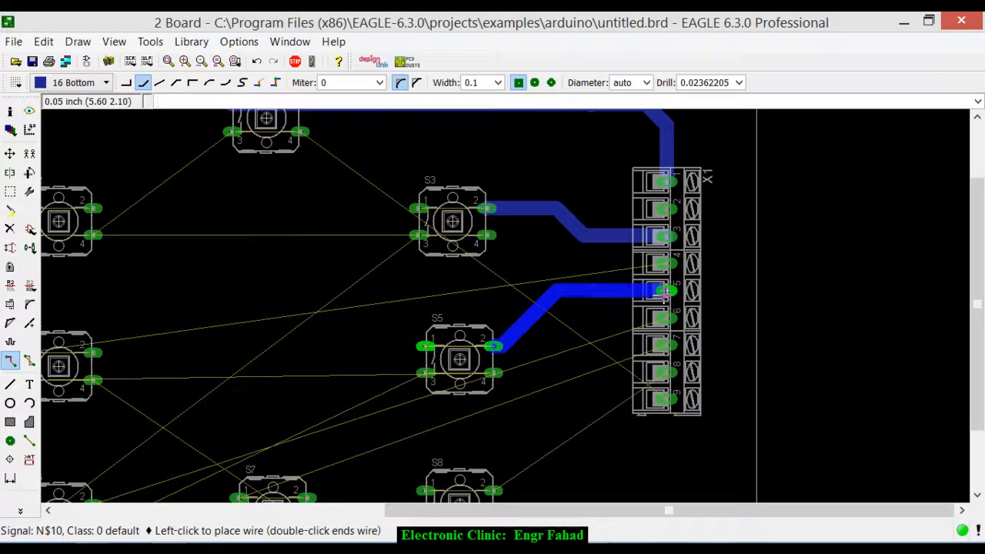
pyautogui.click(664, 290)
# - Route a bottom-layer trace from pin 4 of X1 between S3 and S5 to pin 2 of S4, using 45-degree bends
pyautogui.click(659, 265)
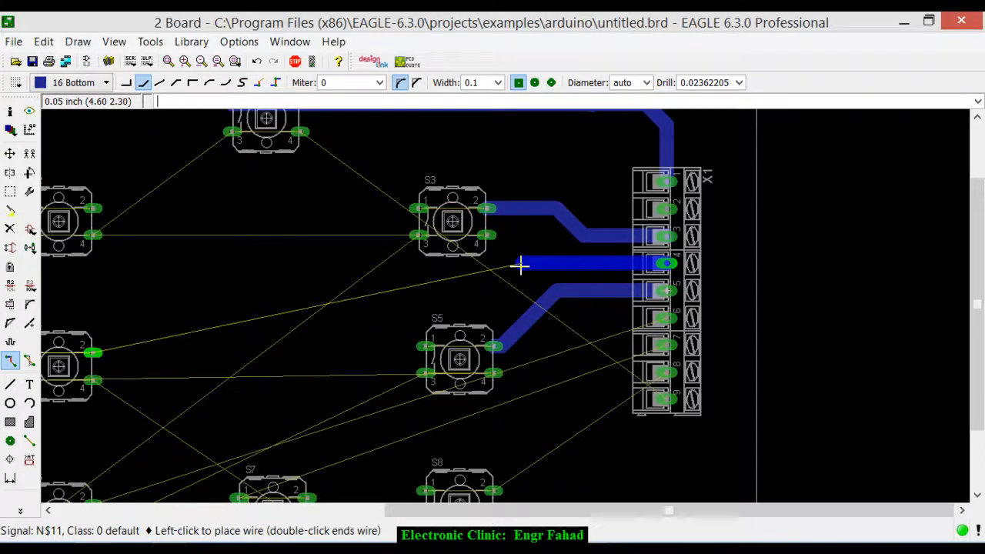
pyautogui.click(474, 296)
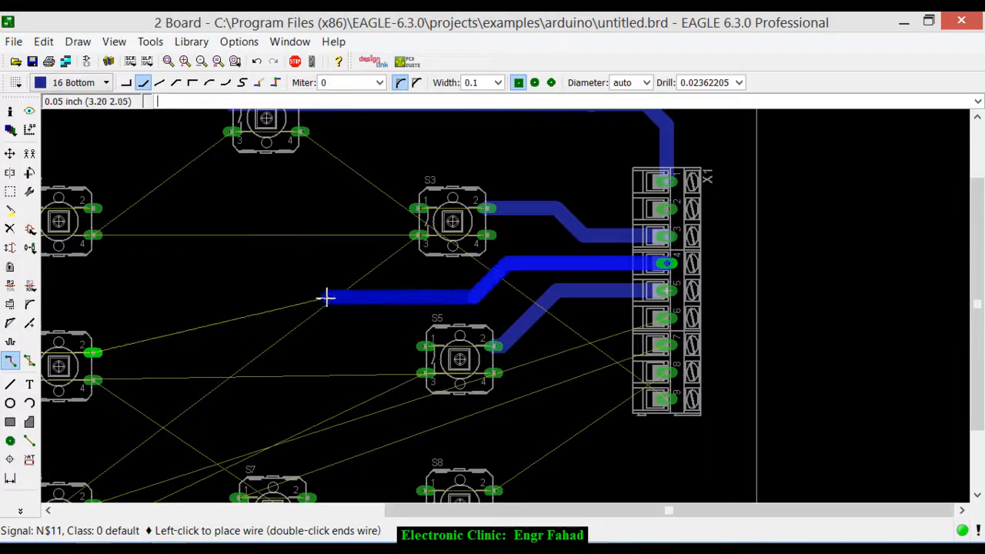
pyautogui.click(298, 297)
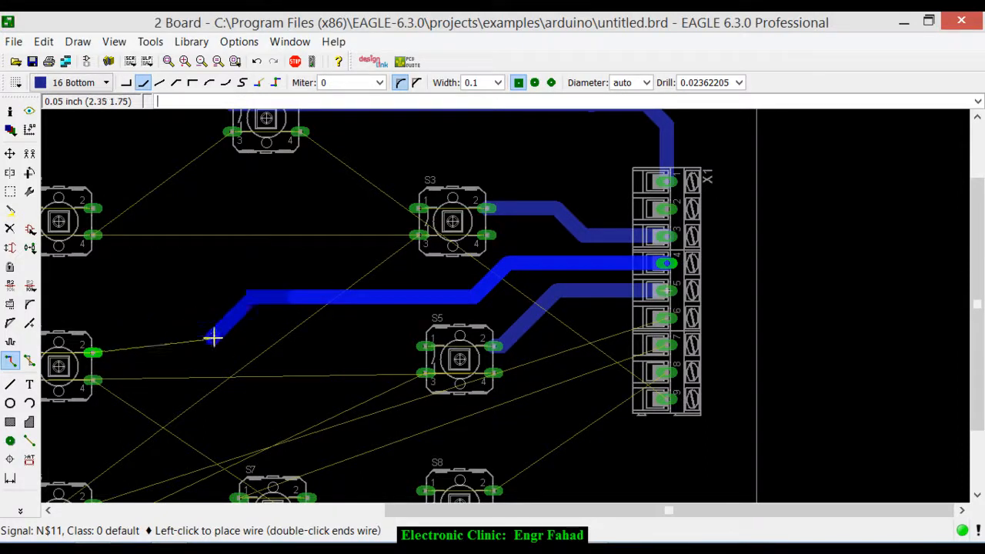
pyautogui.rightClick(191, 353)
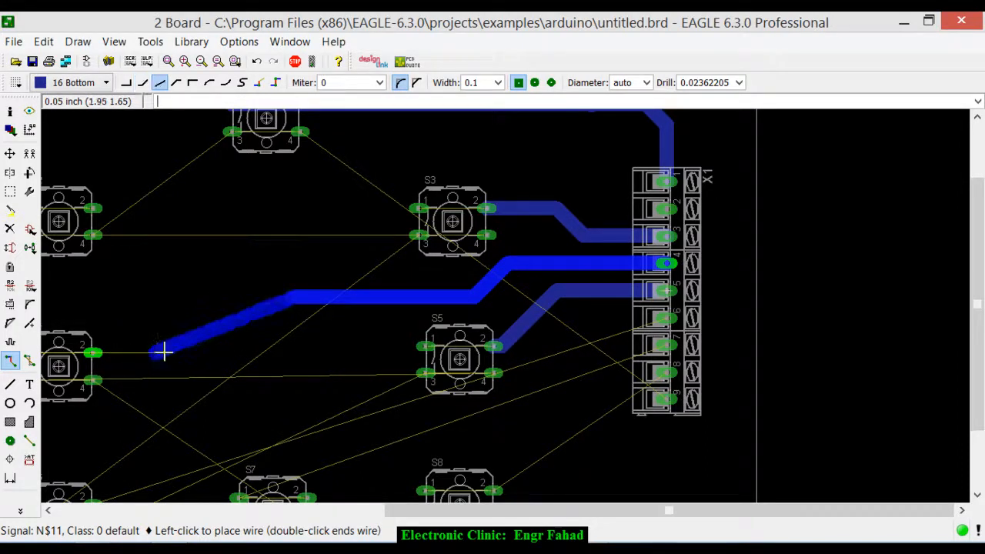
pyautogui.rightClick(181, 347)
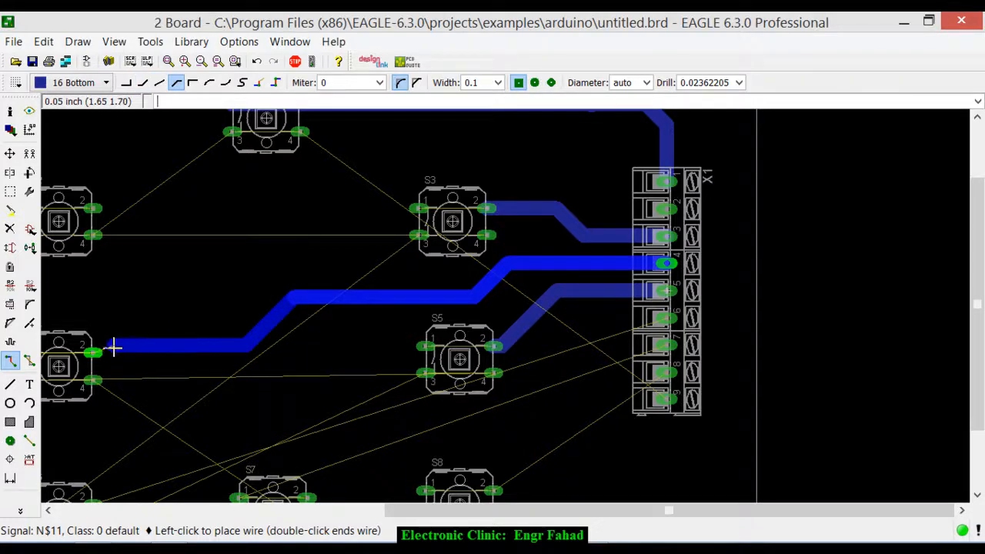
pyautogui.click(91, 354)
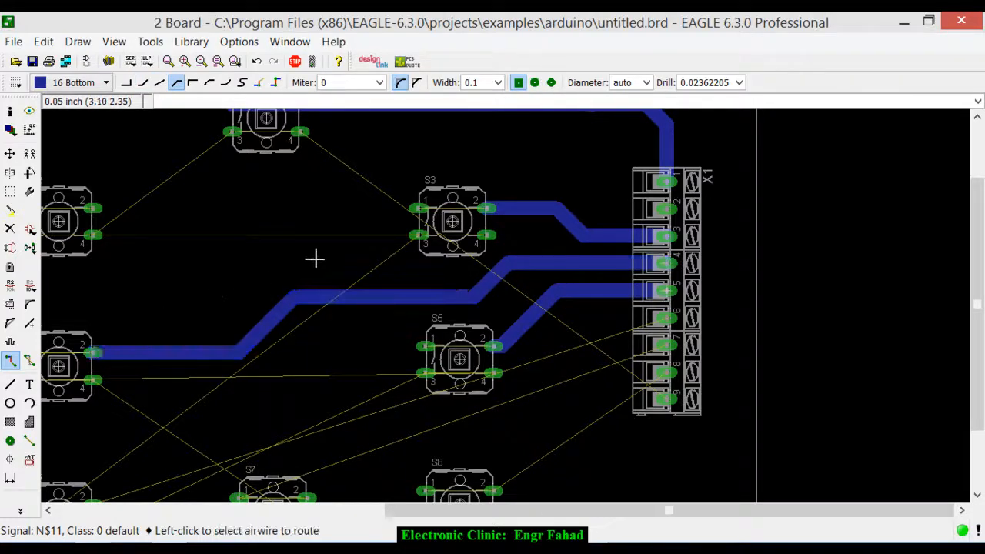
# - Route the N$4 signal as a straight bottom-layer trace along the lower pins of S2 and on to pin 4 of S3
pyautogui.scroll(-3, 328, 254)
pyautogui.scroll(2, 164, 234)
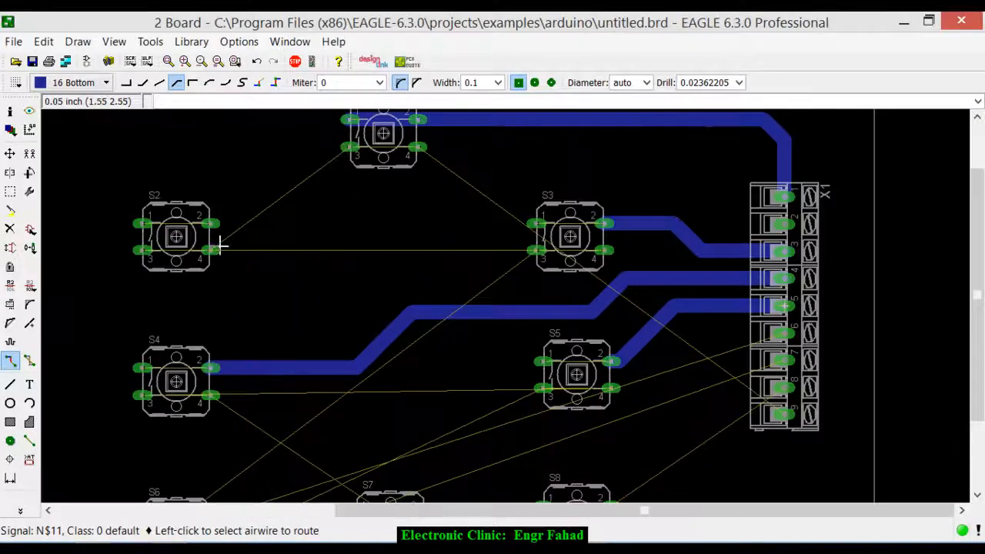
pyautogui.click(213, 251)
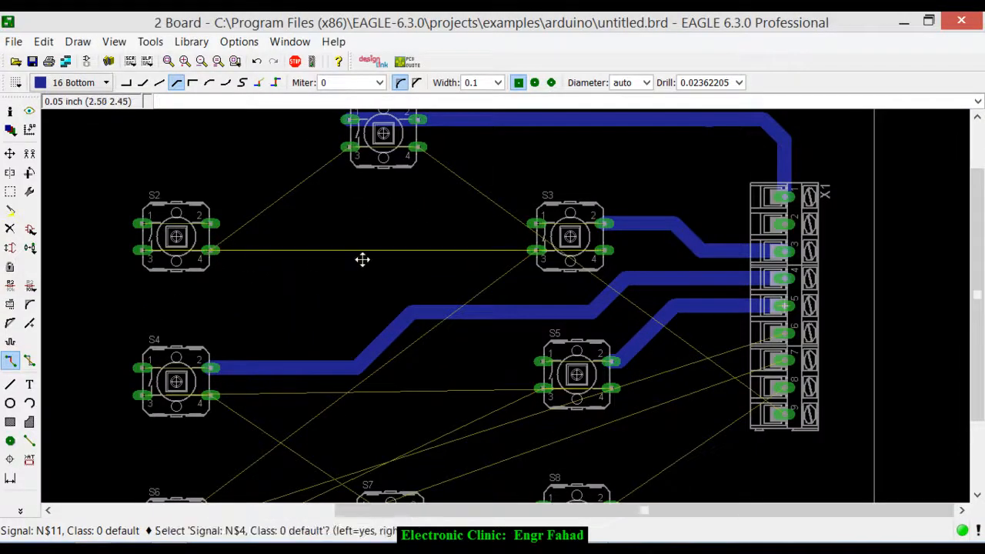
pyautogui.click(206, 248)
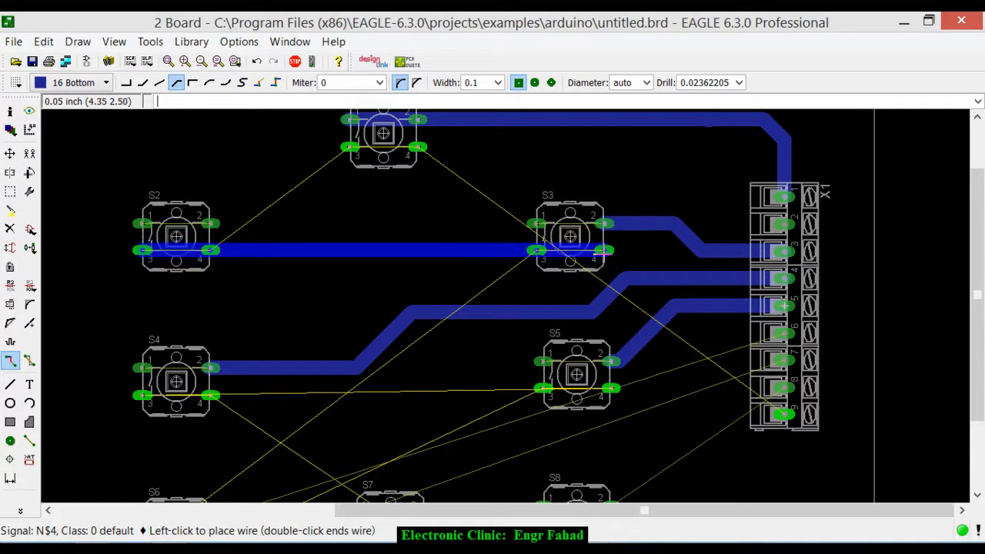
pyautogui.click(606, 250)
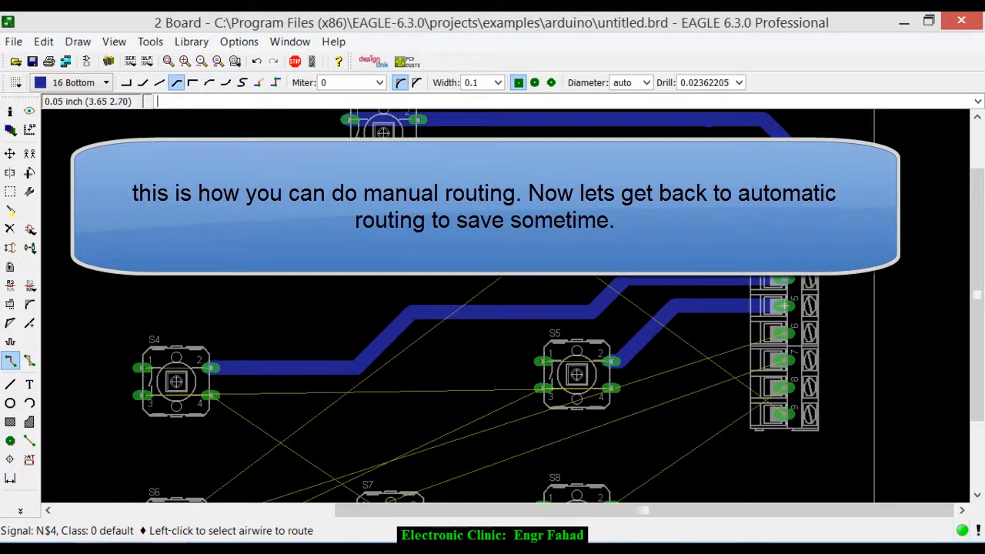
pyautogui.scroll(-2, 508, 225)
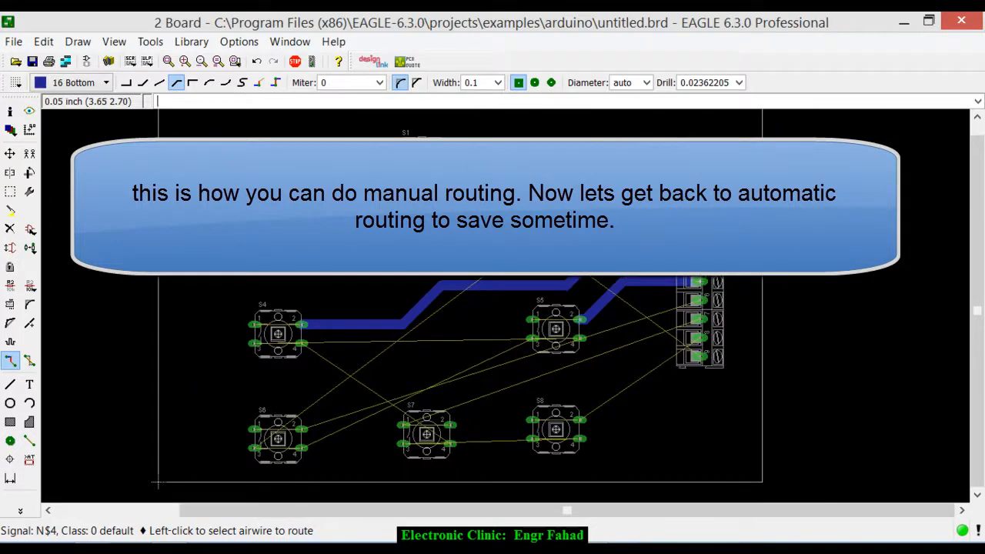
pyautogui.scroll(2, 389, 334)
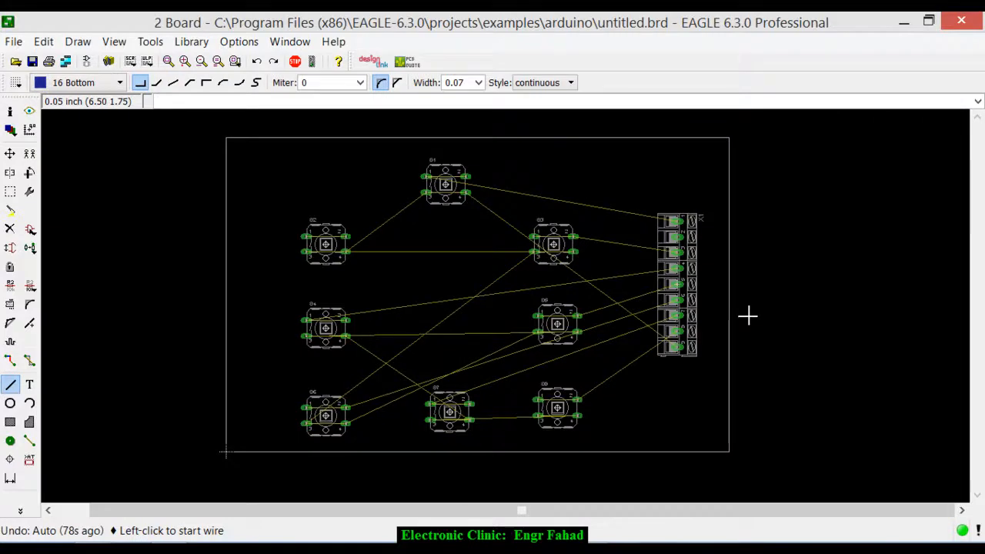
# - Move the left and top edges of the board outline inward, closer to the switches
pyautogui.click(10, 153)
pyautogui.click(228, 271)
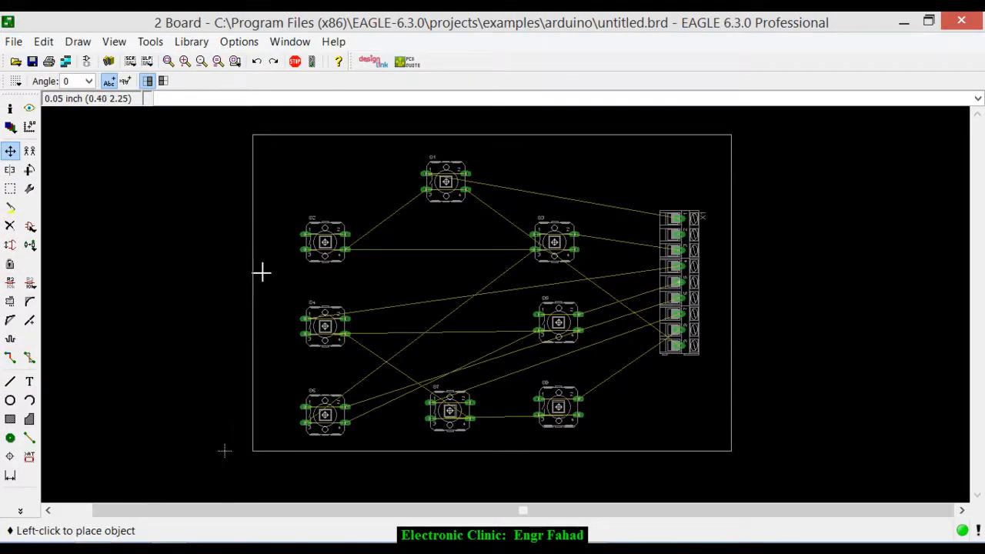
pyautogui.click(284, 272)
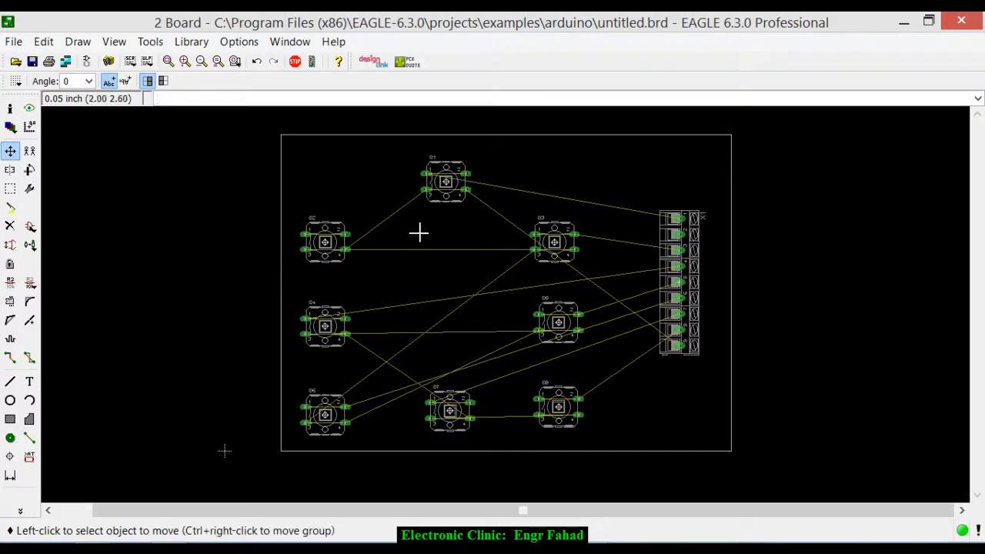
pyautogui.click(593, 143)
pyautogui.click(593, 149)
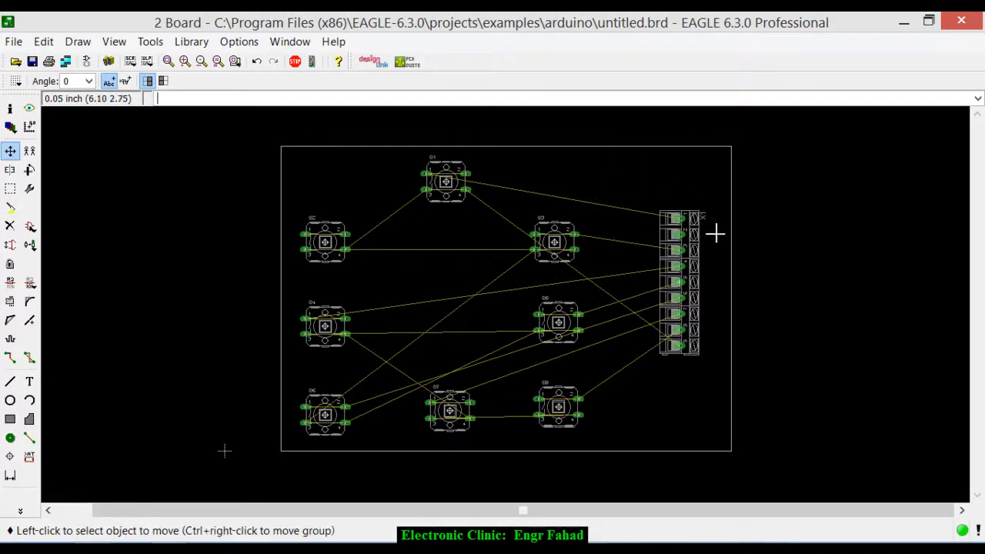
# - Group the outline with all its components and move the group so the outline's lower-left corner sits on the origin
pyautogui.click(10, 188)
pyautogui.moveTo(245, 132); pyautogui.dragTo(861, 464)
pyautogui.click(10, 151)
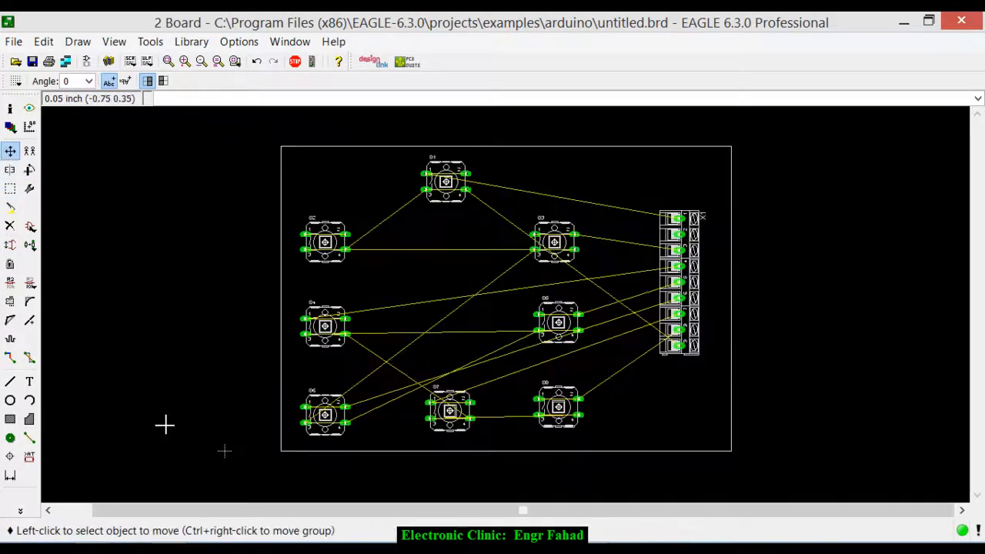
pyautogui.keyDown('ctrl'); pyautogui.rightClick(233, 479); pyautogui.keyUp('ctrl')
pyautogui.click(248, 483)
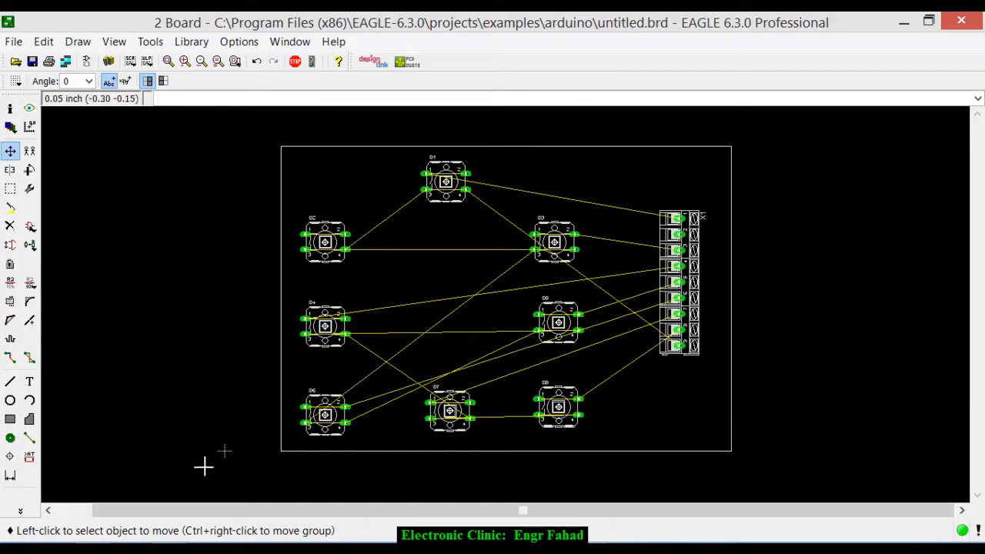
pyautogui.keyDown('ctrl'); pyautogui.rightClick(215, 478); pyautogui.keyUp('ctrl')
pyautogui.click(233, 494)
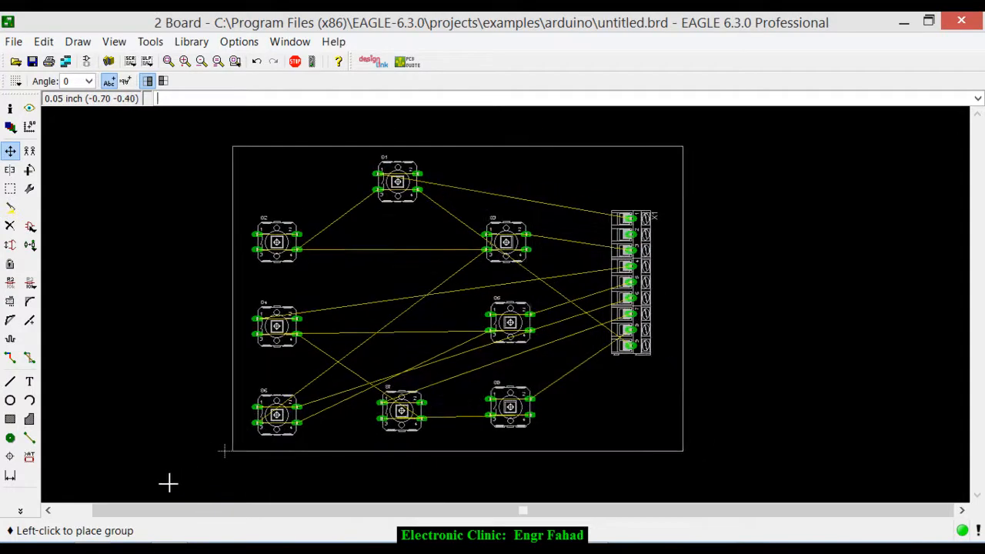
pyautogui.scroll(-3, 202, 389)
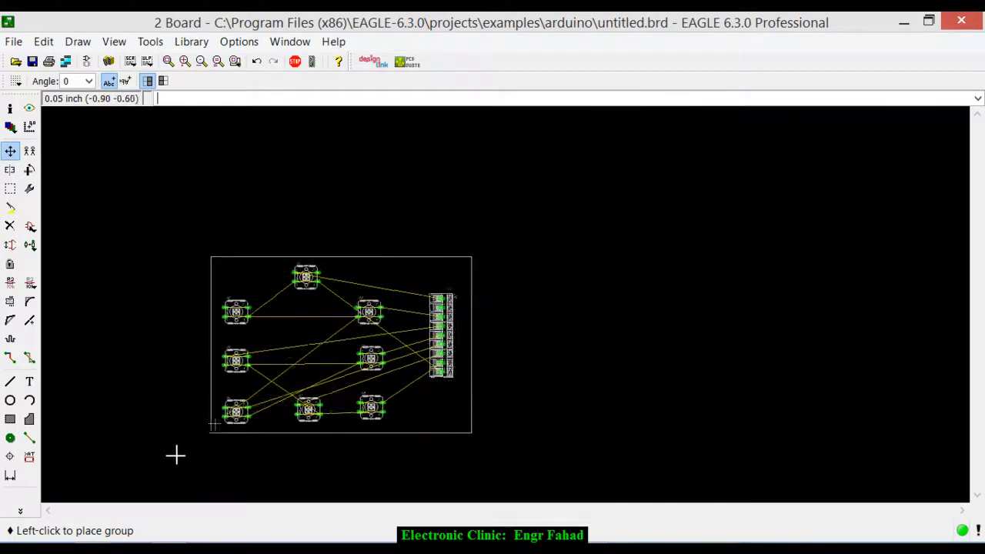
pyautogui.scroll(4, 176, 454)
pyautogui.scroll(3, 177, 450)
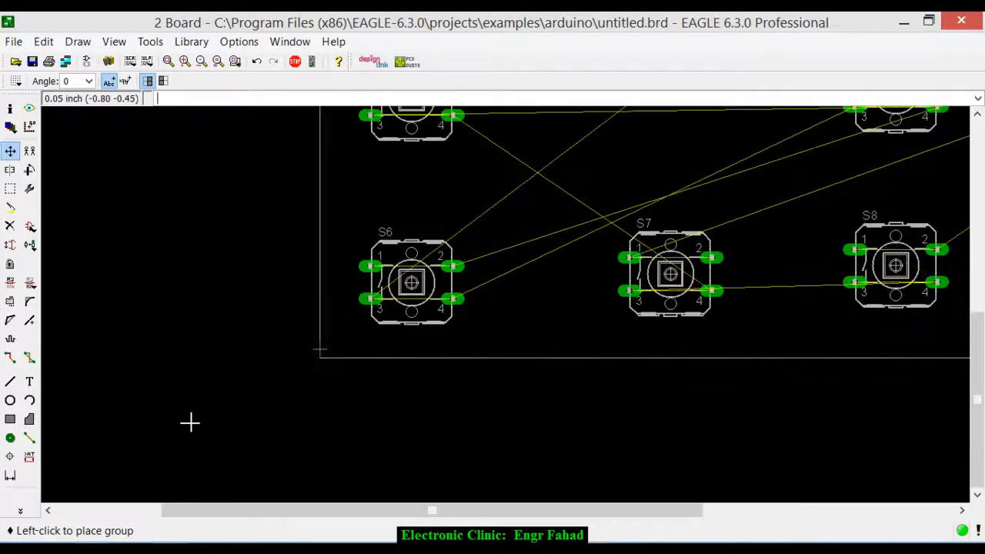
pyautogui.click(190, 416)
# - Set the minimum width in the design rules to 70 mil, apply it, and run the design rule check
pyautogui.scroll(-4, 273, 364)
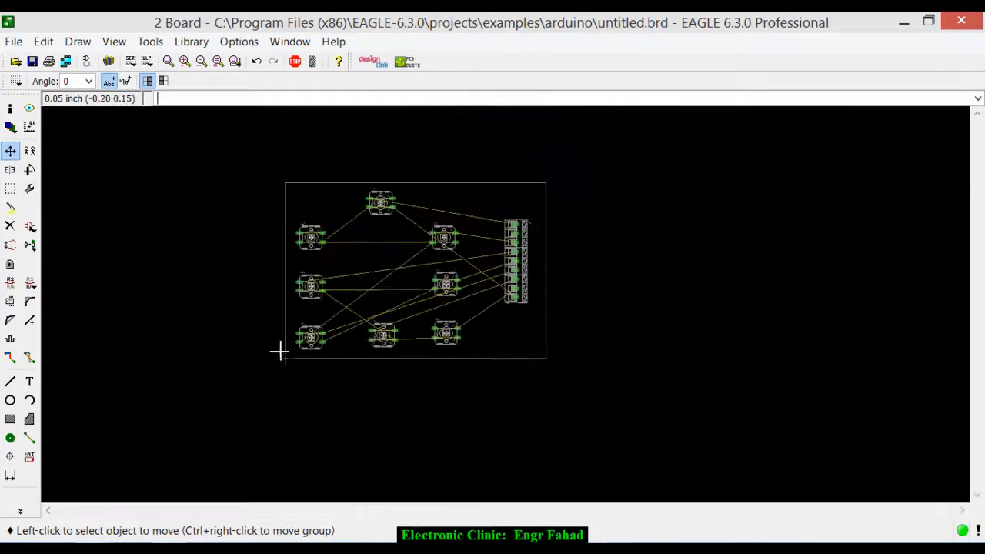
pyautogui.scroll(2, 323, 239)
pyautogui.scroll(1, 323, 239)
pyautogui.click(150, 41)
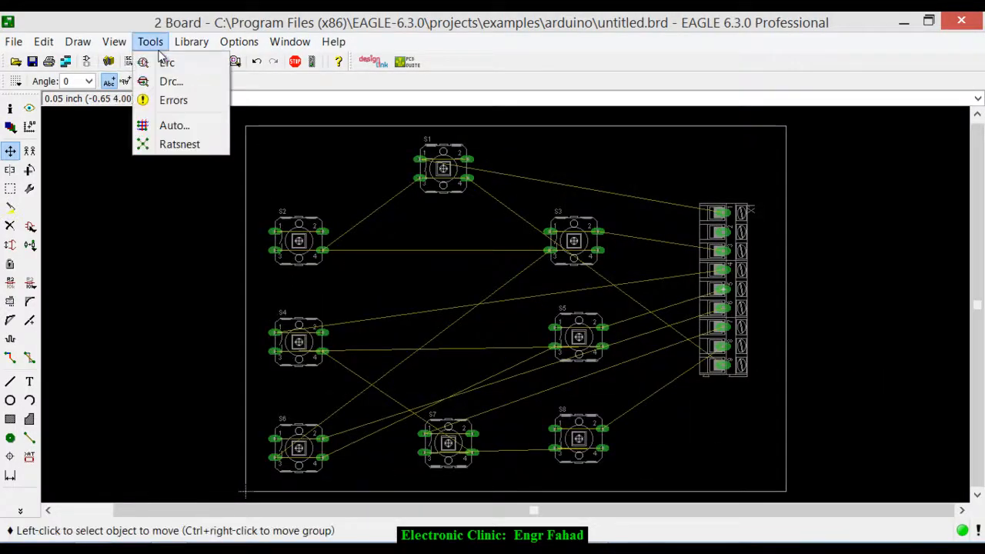
pyautogui.click(171, 81)
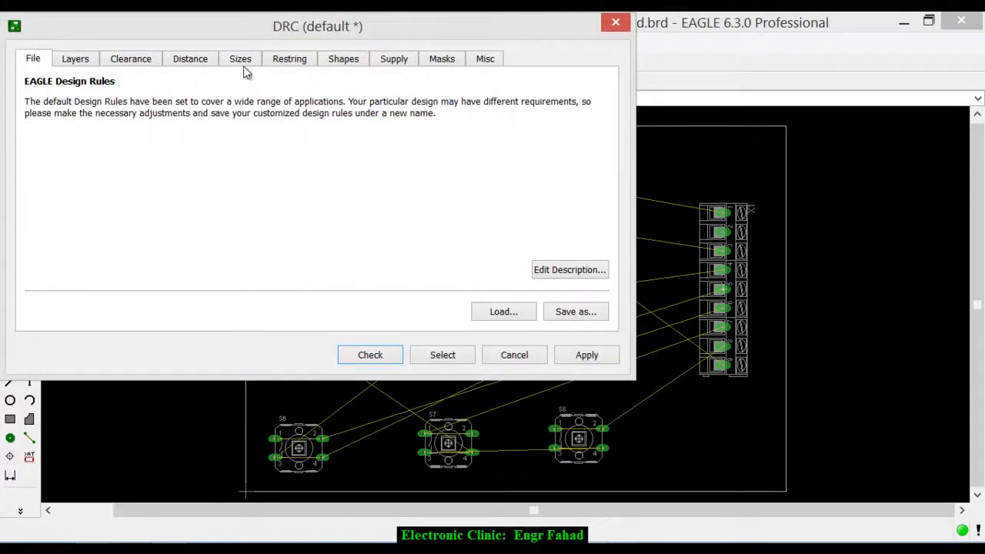
pyautogui.click(240, 59)
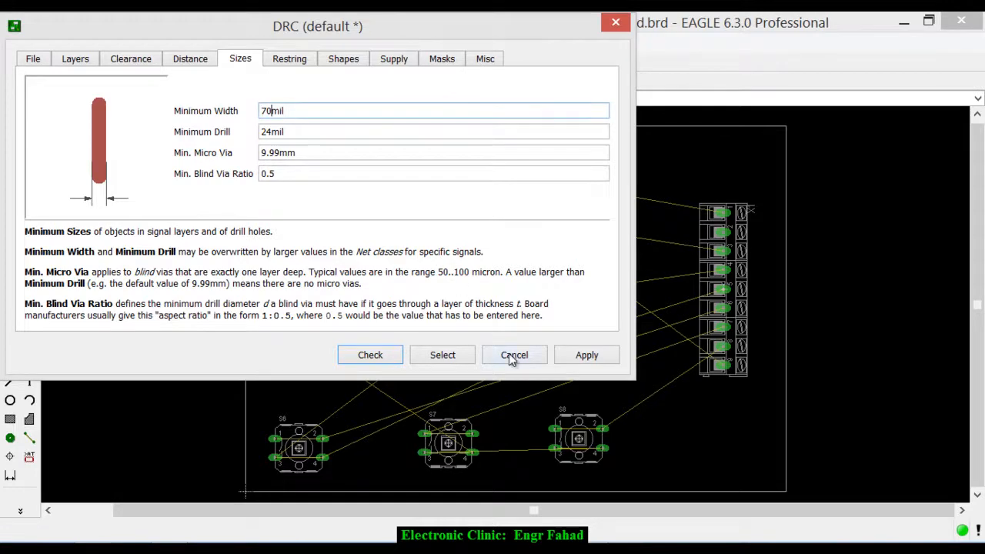
pyautogui.click(595, 357)
pyautogui.click(370, 355)
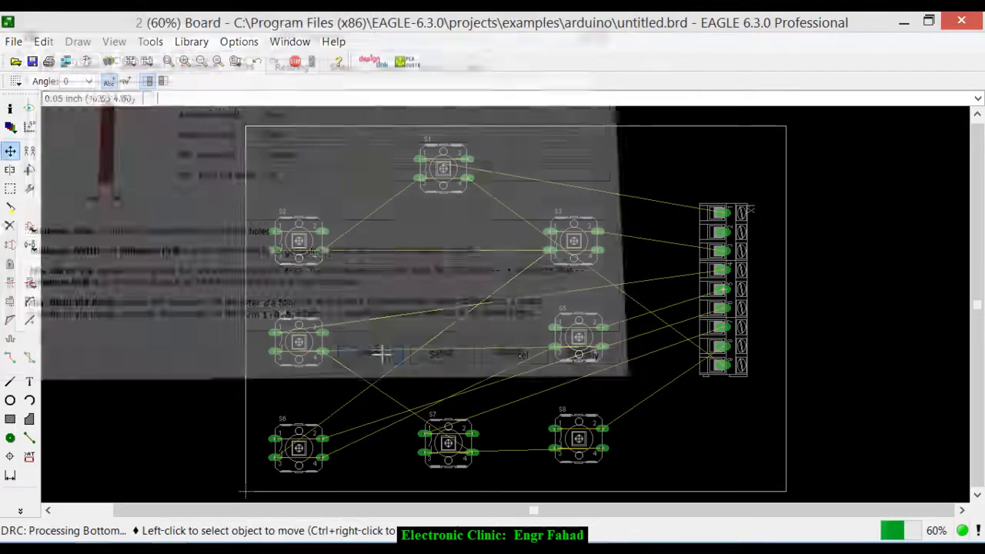
# - Autoroute the board with the preferred direction of both the Top and Bottom layers set to *
pyautogui.click(149, 42)
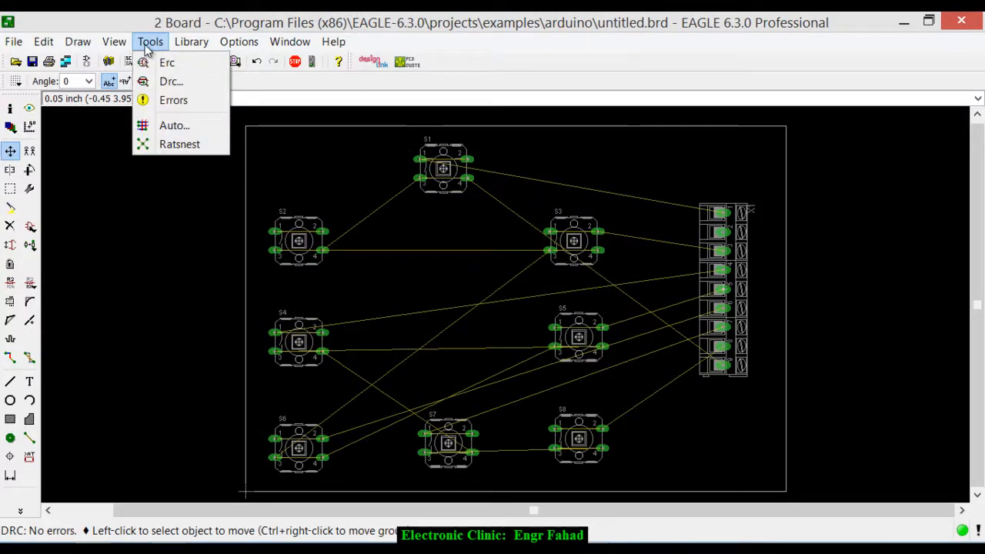
pyautogui.click(158, 125)
pyautogui.click(85, 103)
pyautogui.click(86, 164)
pyautogui.click(202, 250)
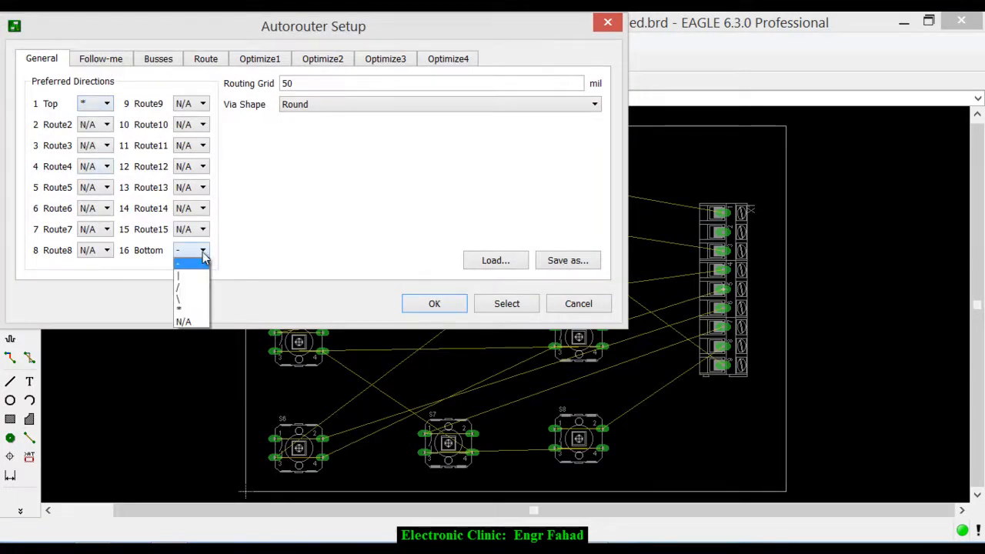
pyautogui.click(199, 309)
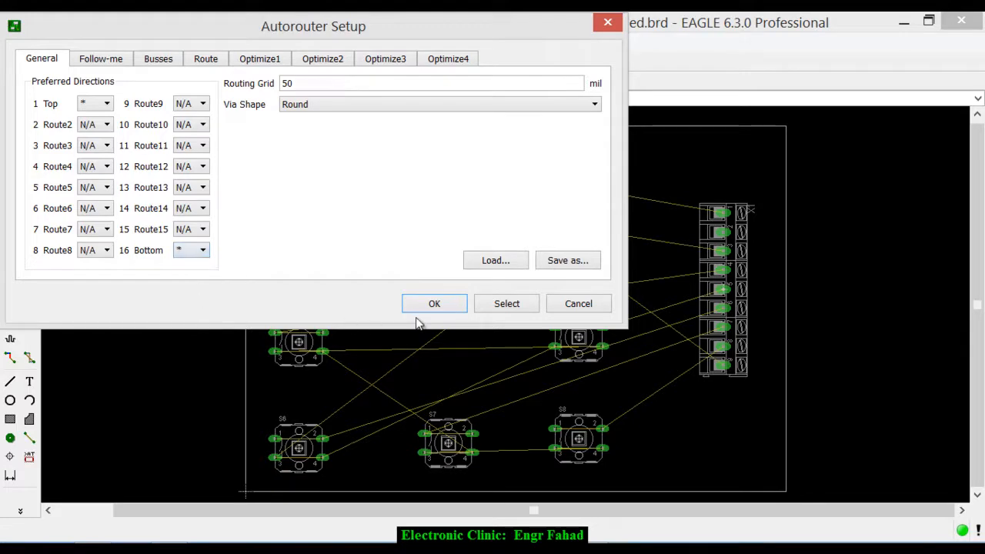
pyautogui.click(449, 308)
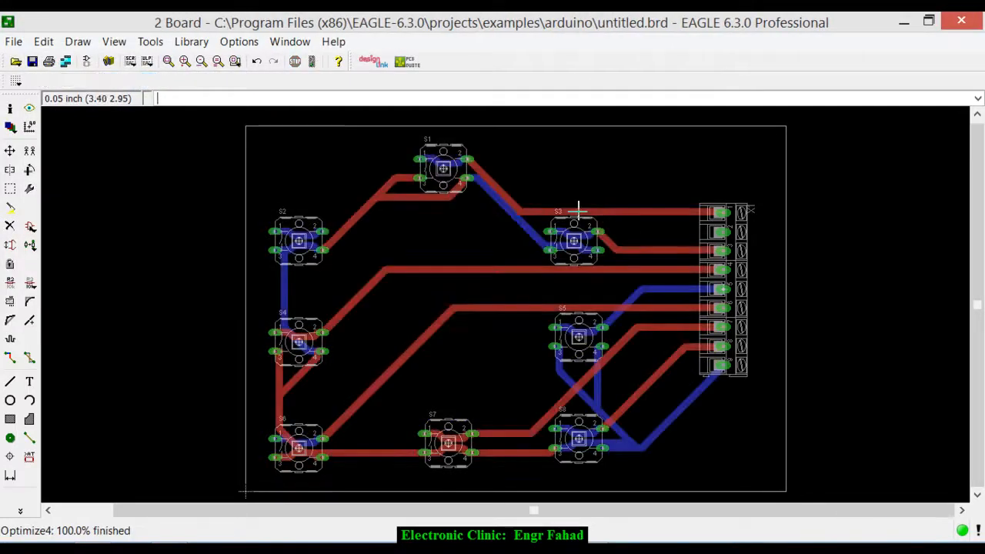
pyautogui.scroll(-2, 512, 231)
pyautogui.scroll(3, 516, 249)
pyautogui.scroll(-2, 503, 227)
pyautogui.scroll(-2, 503, 224)
pyautogui.scroll(2, 547, 157)
pyautogui.scroll(-1, 548, 160)
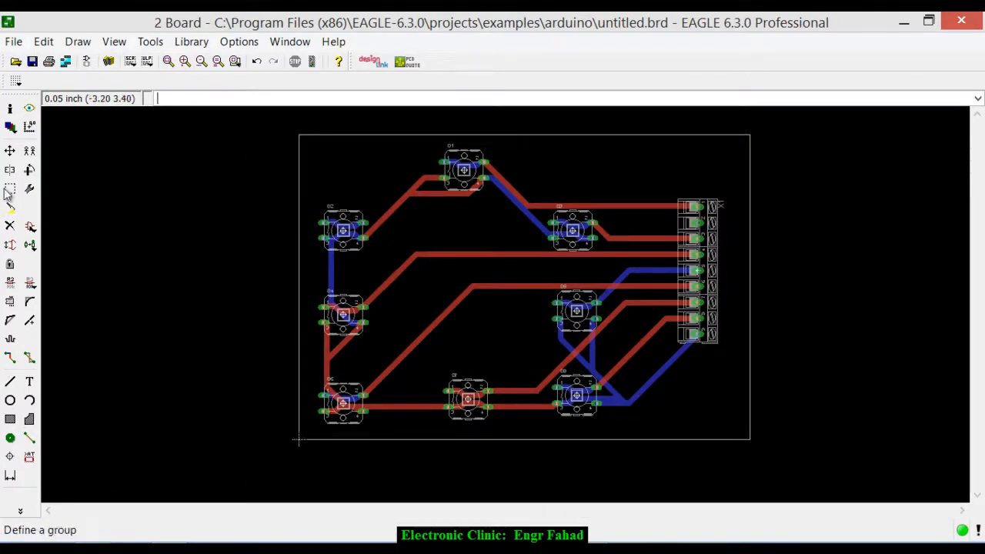
# - Draw a closed polygon on layer 16 Bottom along the whole board outline, with width 0.07 and isolate 0.032
pyautogui.click(29, 419)
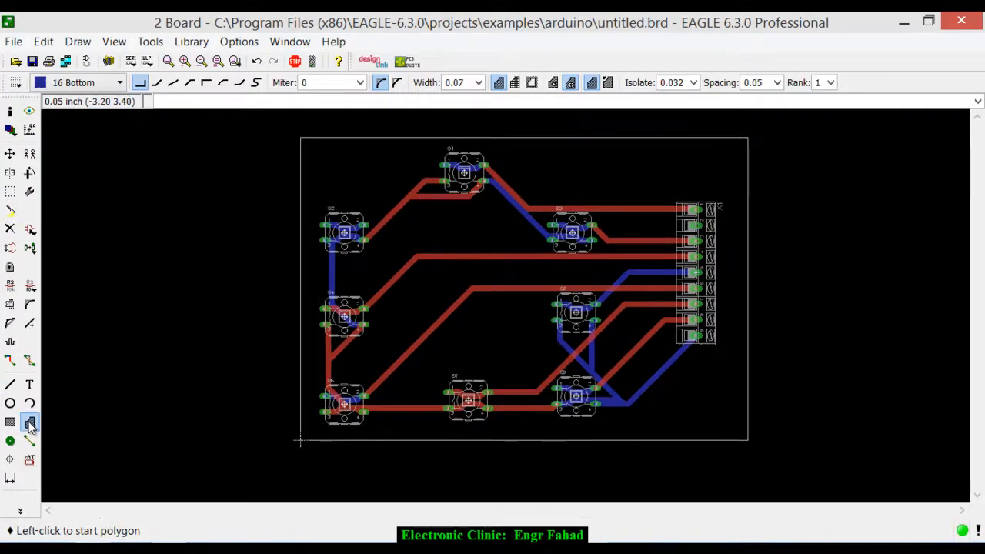
pyautogui.click(693, 83)
pyautogui.click(694, 82)
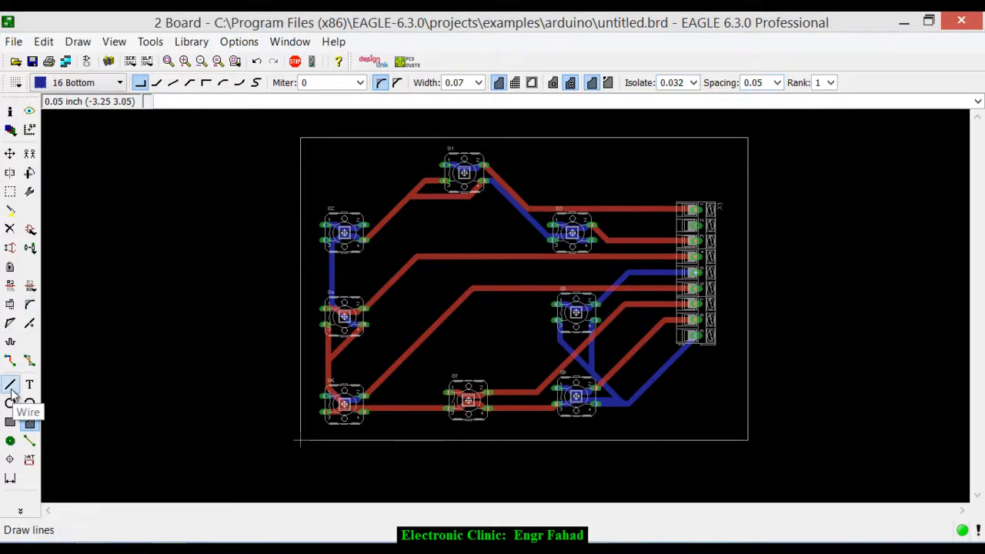
pyautogui.scroll(5, 306, 134)
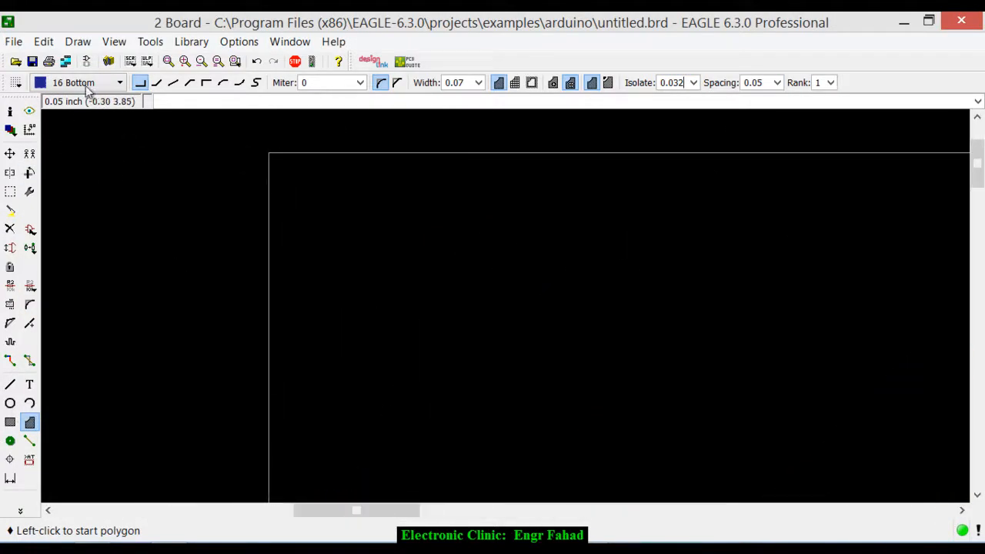
pyautogui.click(269, 157)
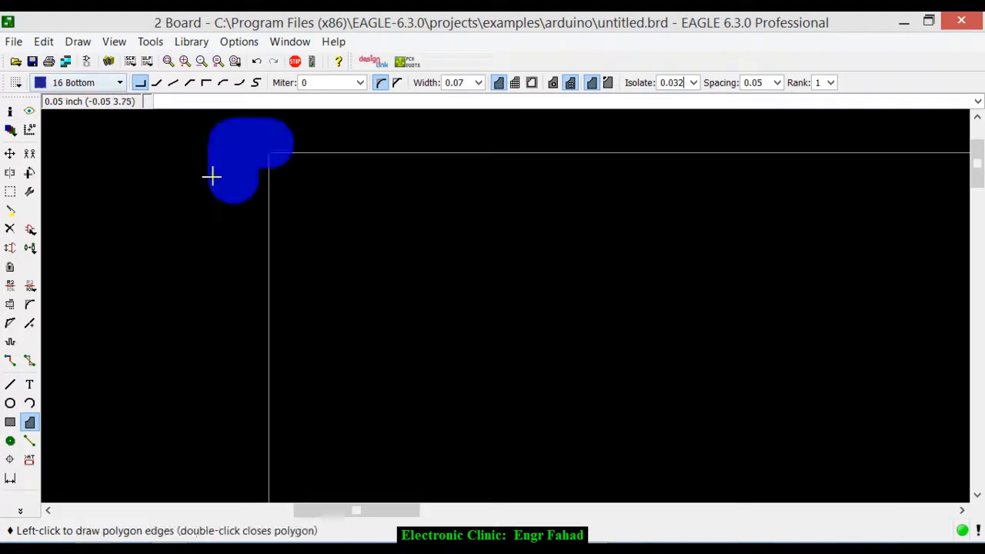
pyautogui.scroll(-5, 223, 174)
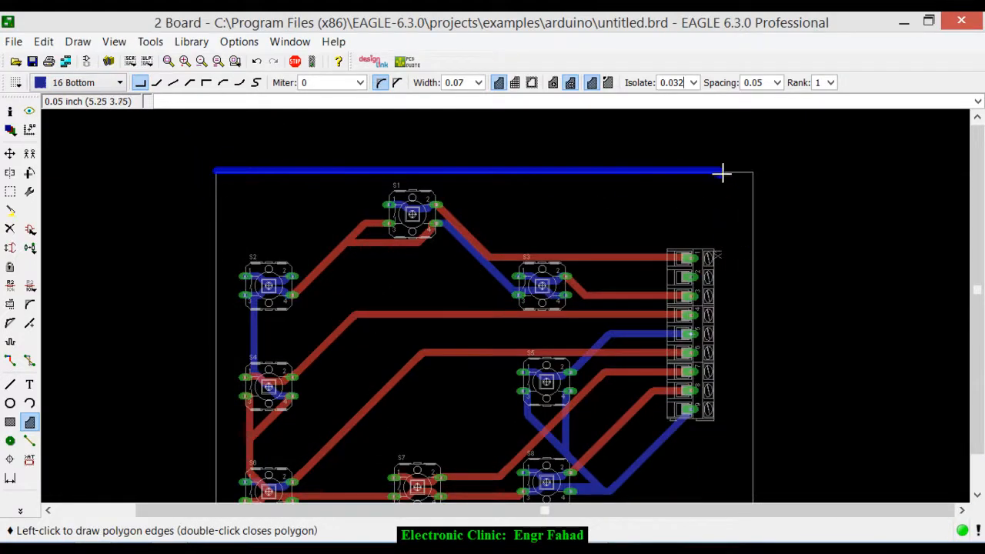
pyautogui.scroll(-4, 719, 205)
pyautogui.scroll(6, 715, 334)
pyautogui.scroll(4, 756, 378)
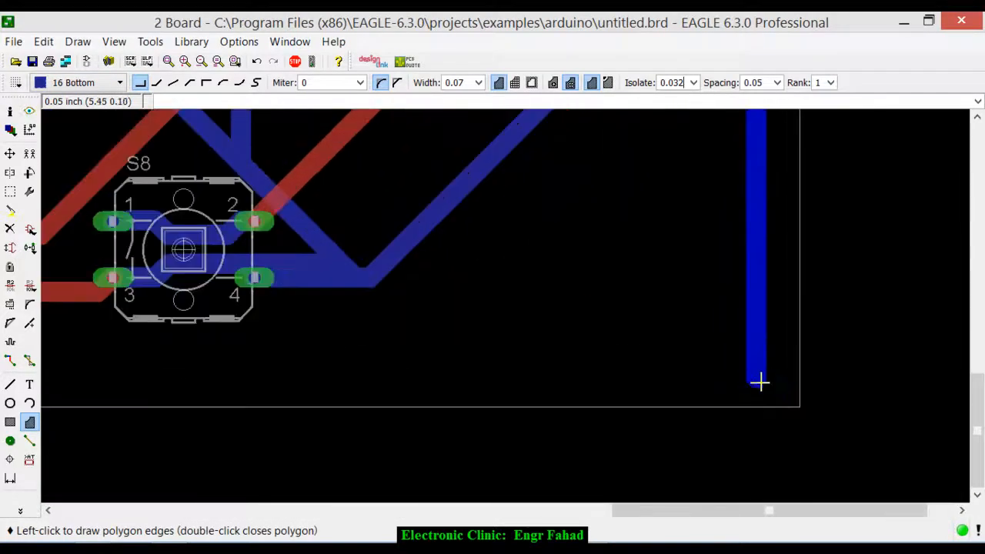
pyautogui.click(798, 402)
pyautogui.scroll(-5, 791, 406)
pyautogui.scroll(-5, 792, 406)
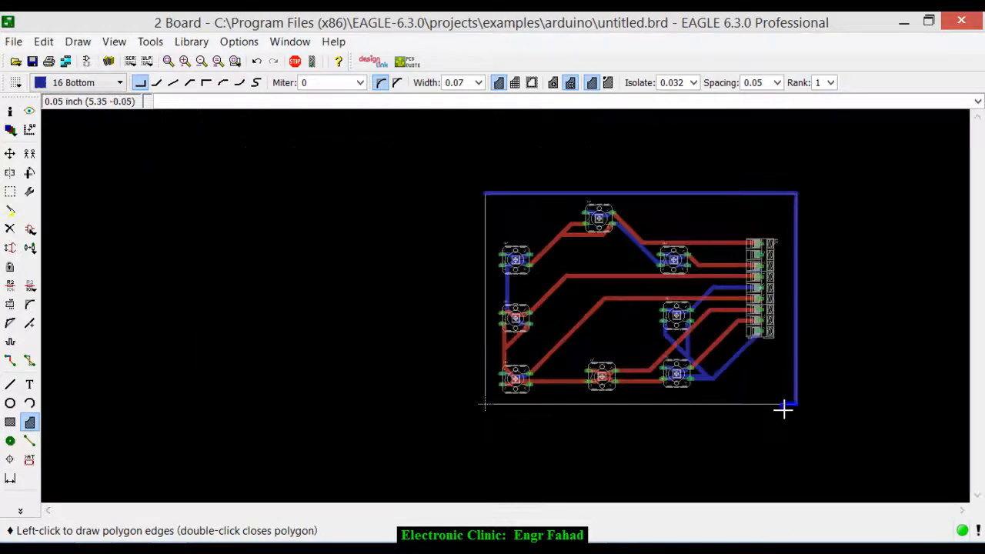
pyautogui.click(487, 403)
pyautogui.scroll(6, 491, 197)
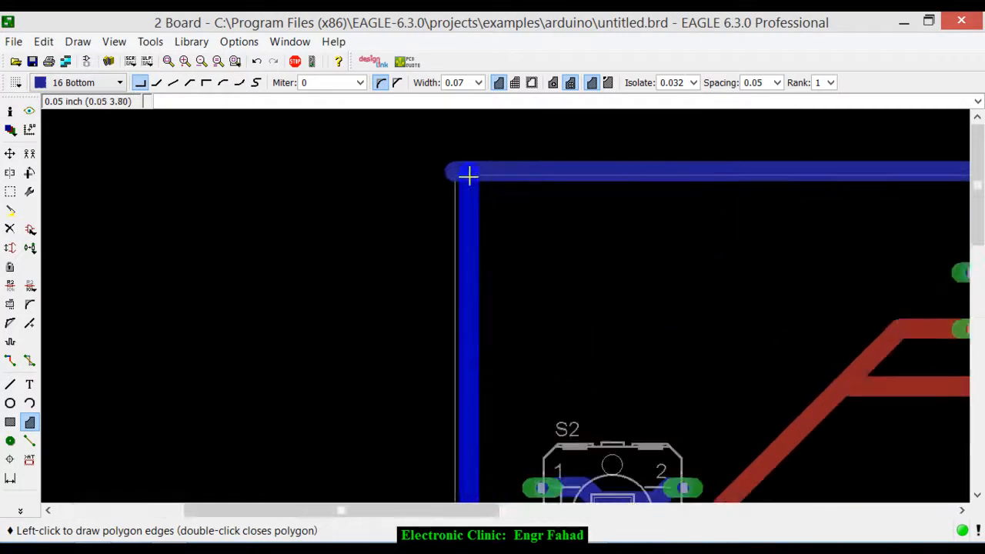
pyautogui.doubleClick(460, 174)
# - Recalculate the ratsnest to fill the bottom-layer polygon with copper
pyautogui.scroll(-2, 339, 175)
pyautogui.scroll(-4, 339, 175)
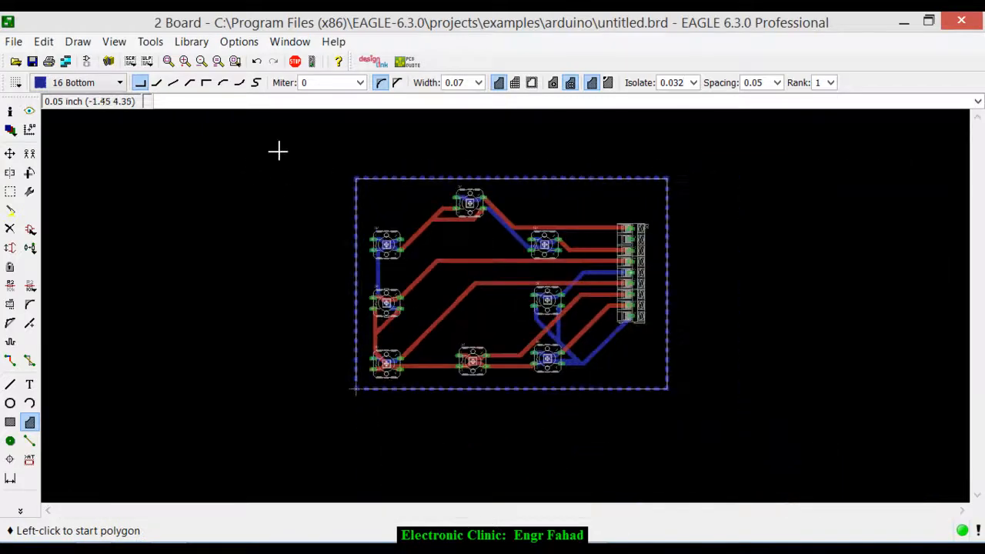
pyautogui.click(20, 511)
pyautogui.click(96, 478)
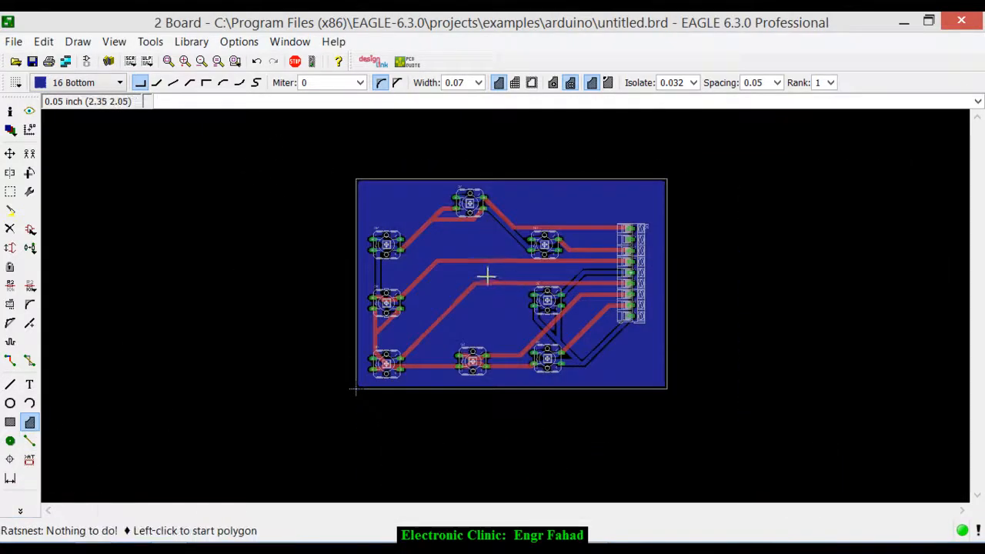
# - Examine the bottom copper pour and its clearance around the switch pads, connector pins and bottom-layer traces
pyautogui.scroll(5, 488, 277)
pyautogui.scroll(-3, 501, 195)
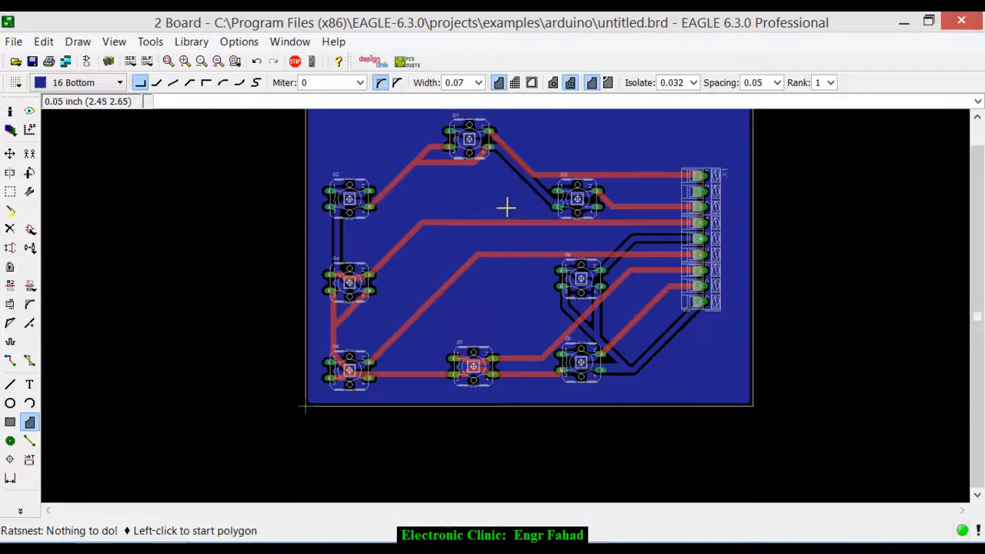
pyautogui.scroll(-2, 501, 216)
pyautogui.scroll(4, 477, 180)
pyautogui.scroll(-2, 480, 189)
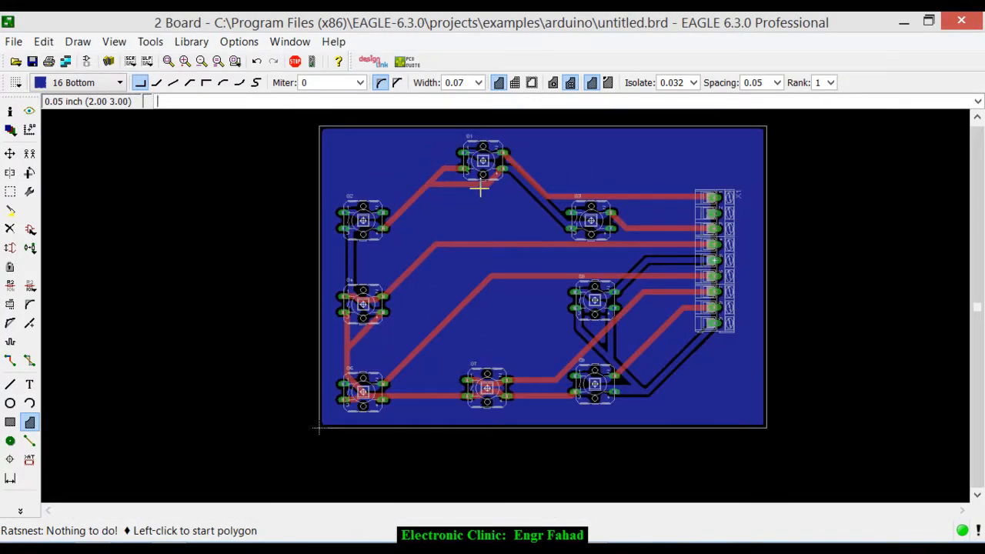
pyautogui.scroll(-1, 481, 220)
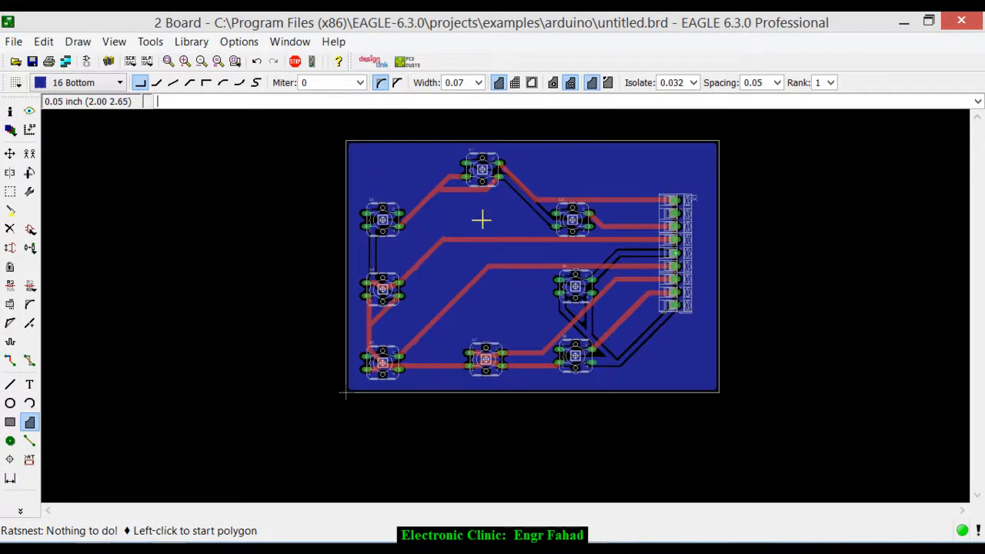
pyautogui.scroll(3, 461, 202)
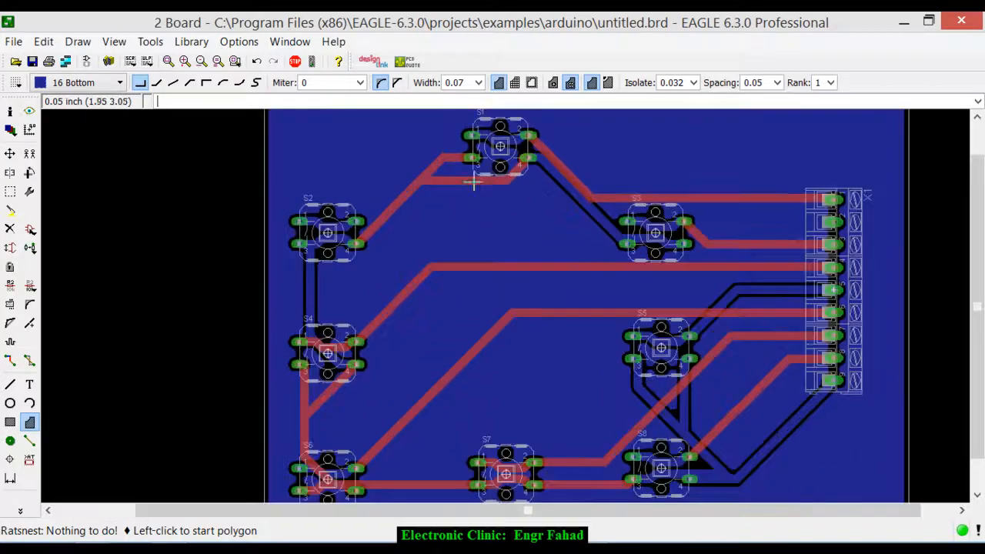
pyautogui.scroll(-1, 443, 186)
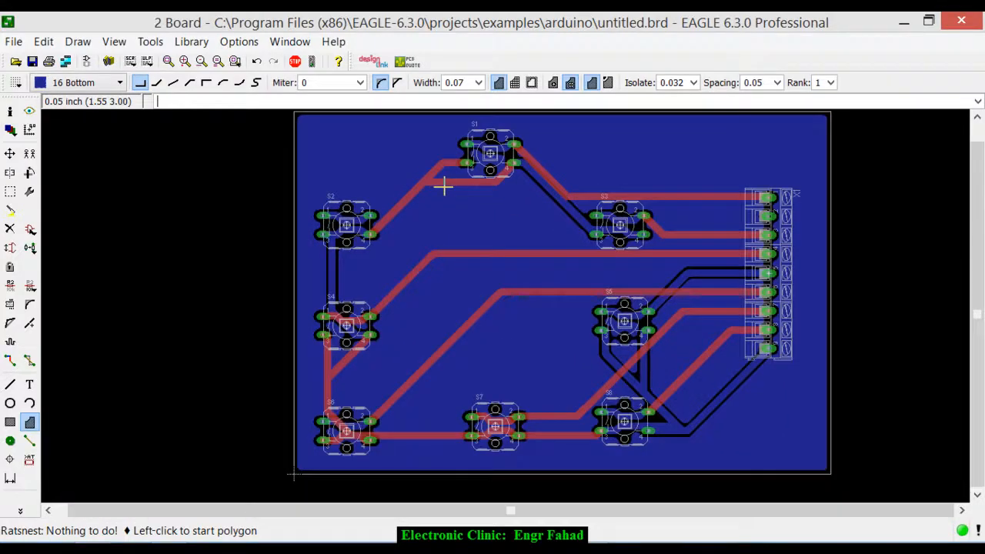
# - Draw a second closed polygon on layer 1 Top along the whole board outline, with width 0.07 and isolate 0.032
pyautogui.click(30, 422)
pyautogui.click(104, 84)
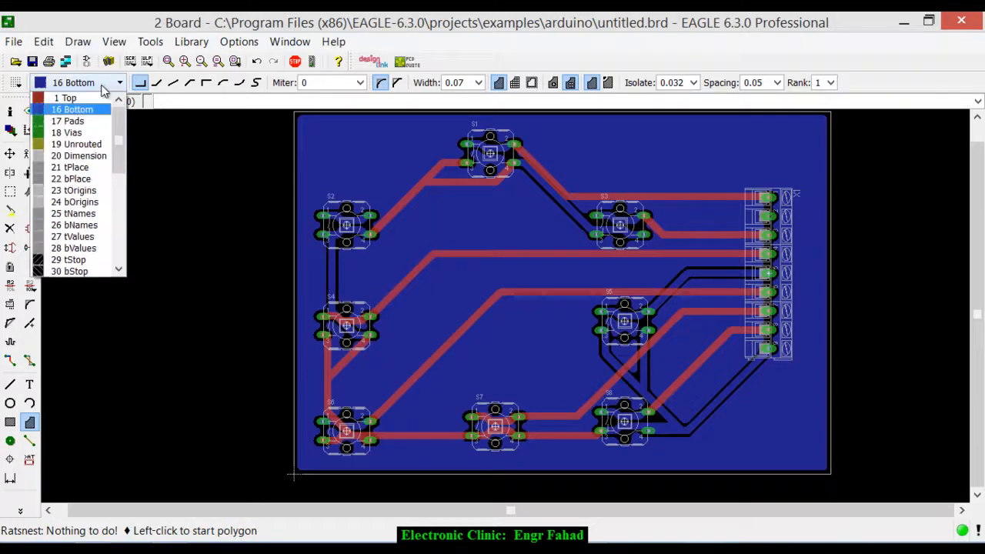
pyautogui.click(77, 97)
pyautogui.scroll(1, 131, 220)
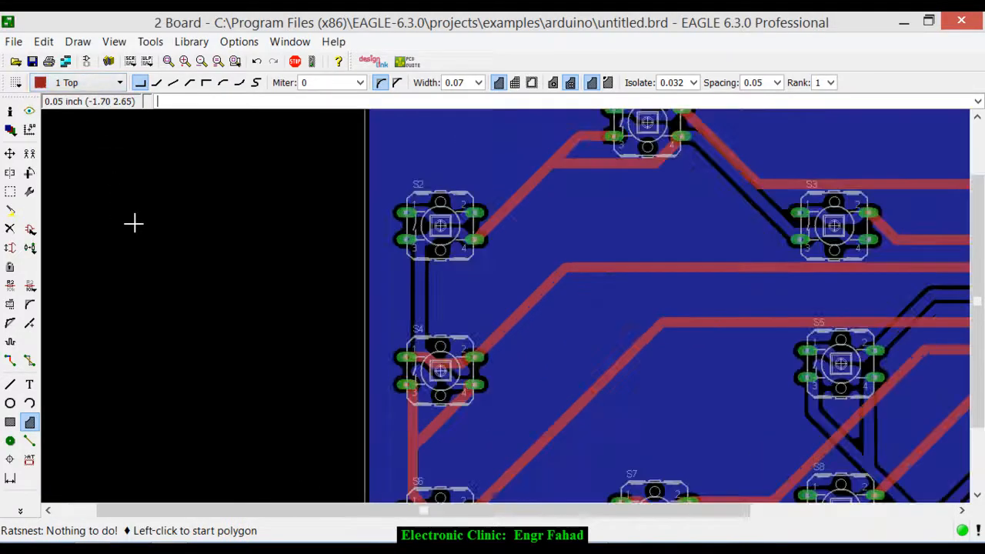
pyautogui.scroll(-2, 178, 230)
pyautogui.scroll(-2, 246, 231)
pyautogui.scroll(3, 271, 177)
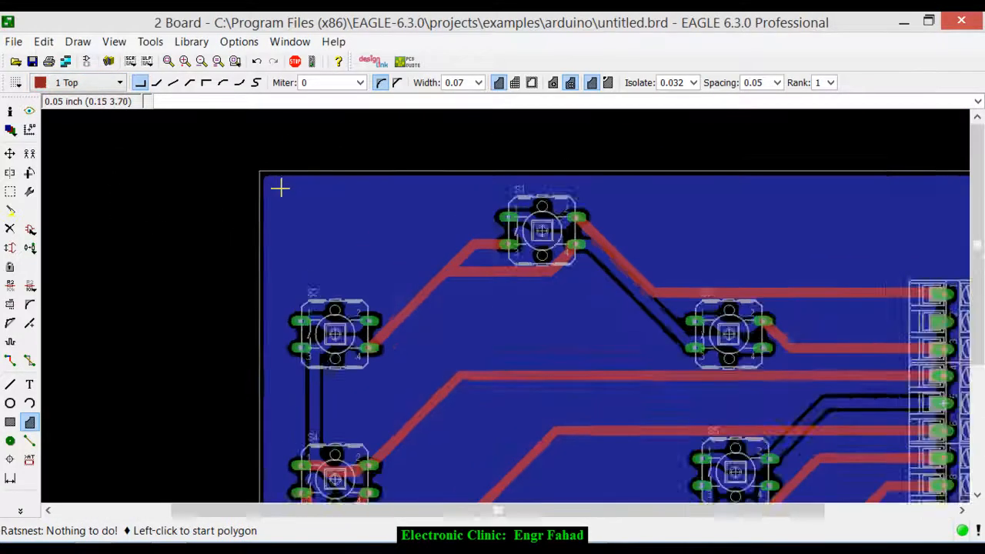
pyautogui.click(253, 168)
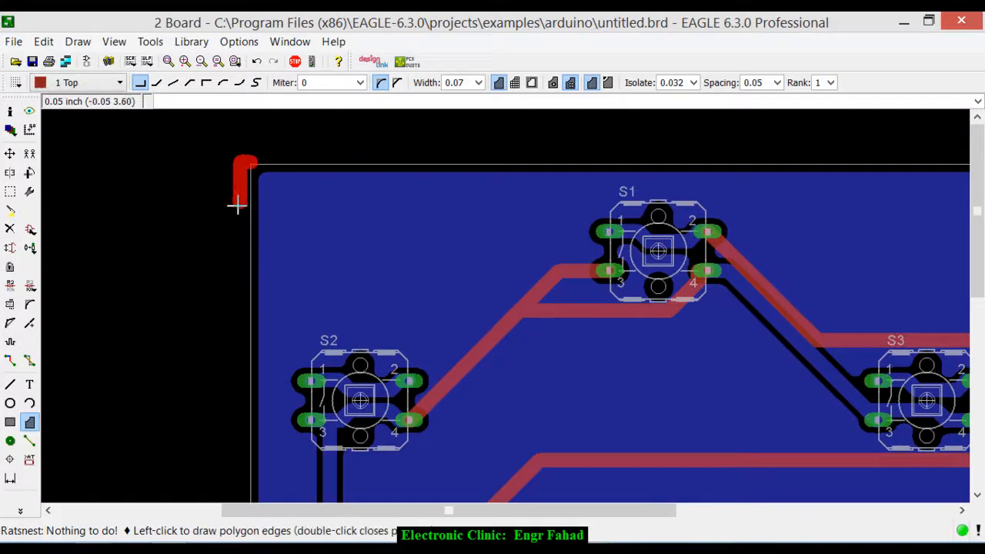
pyautogui.scroll(-1, 238, 203)
pyautogui.scroll(-1, 238, 215)
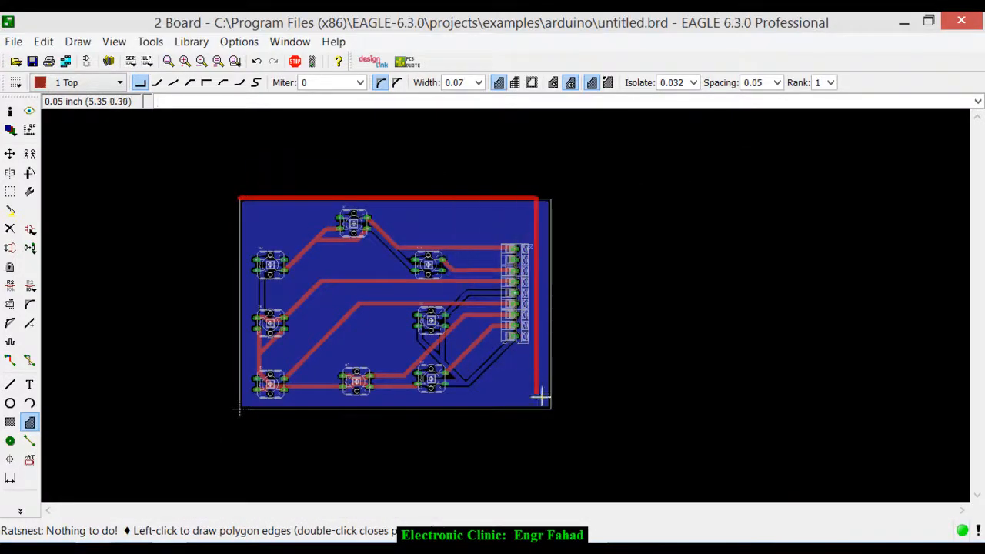
pyautogui.scroll(5, 550, 408)
pyautogui.click(555, 414)
pyautogui.scroll(-6, 600, 429)
pyautogui.click(290, 430)
pyautogui.scroll(4, 292, 222)
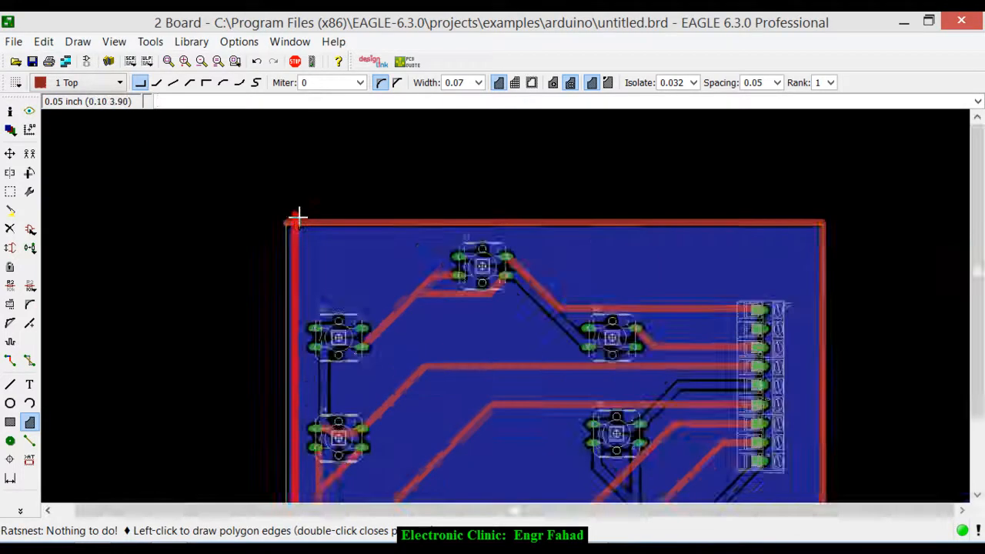
pyautogui.doubleClick(284, 205)
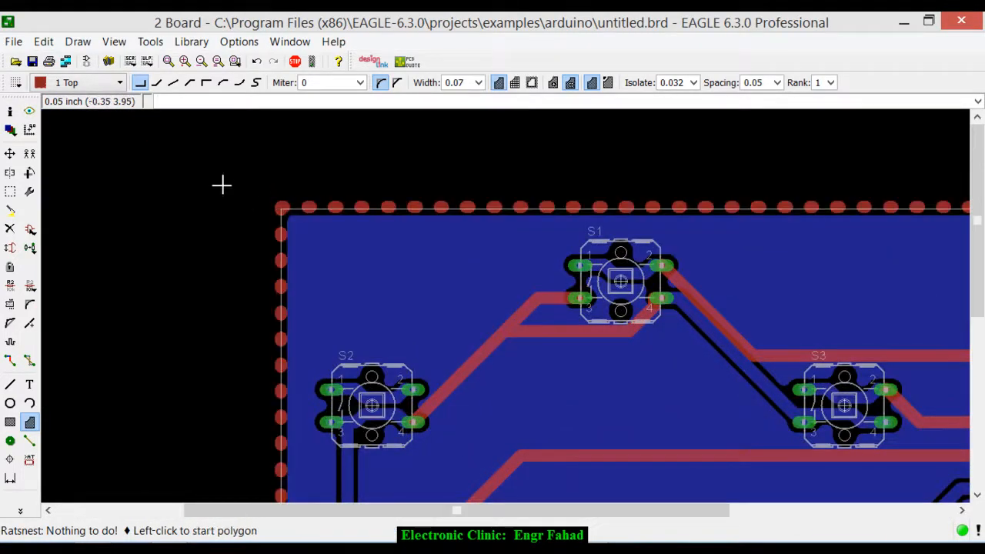
# - Recalculate the ratsnest to fill the top-layer polygon with copper
pyautogui.scroll(-4, 213, 171)
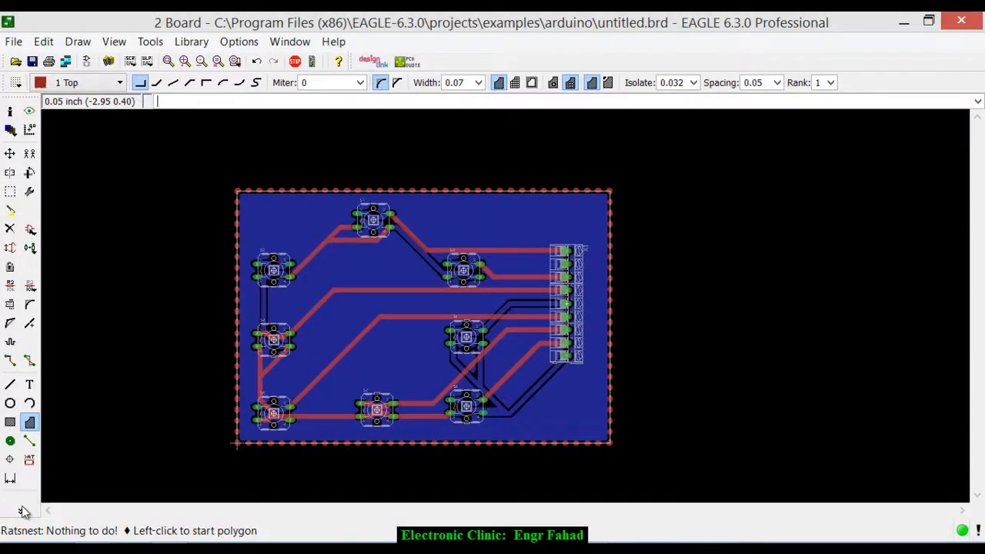
pyautogui.click(21, 510)
pyautogui.click(73, 479)
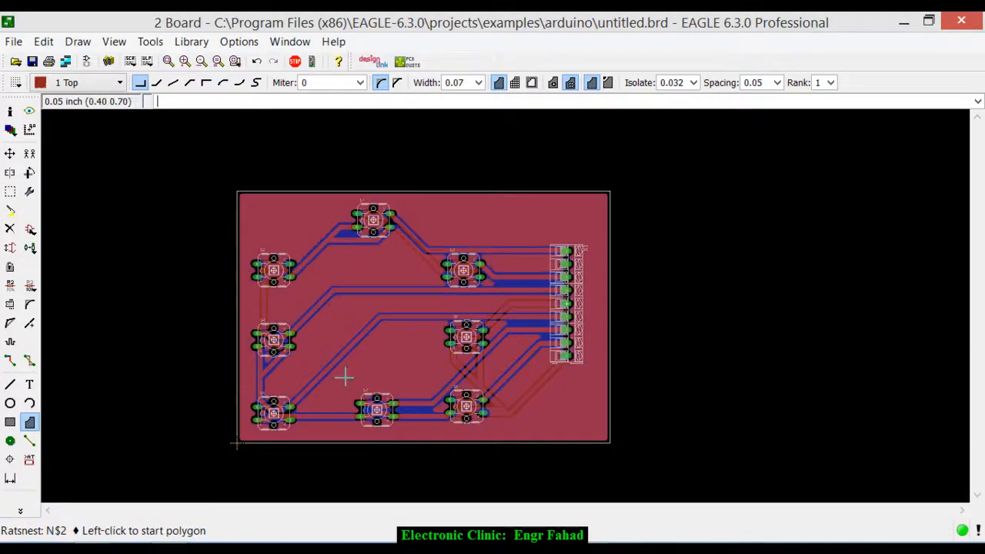
pyautogui.scroll(-3, 424, 314)
pyautogui.scroll(4, 464, 310)
pyautogui.scroll(1, 431, 248)
pyautogui.scroll(-5, 391, 213)
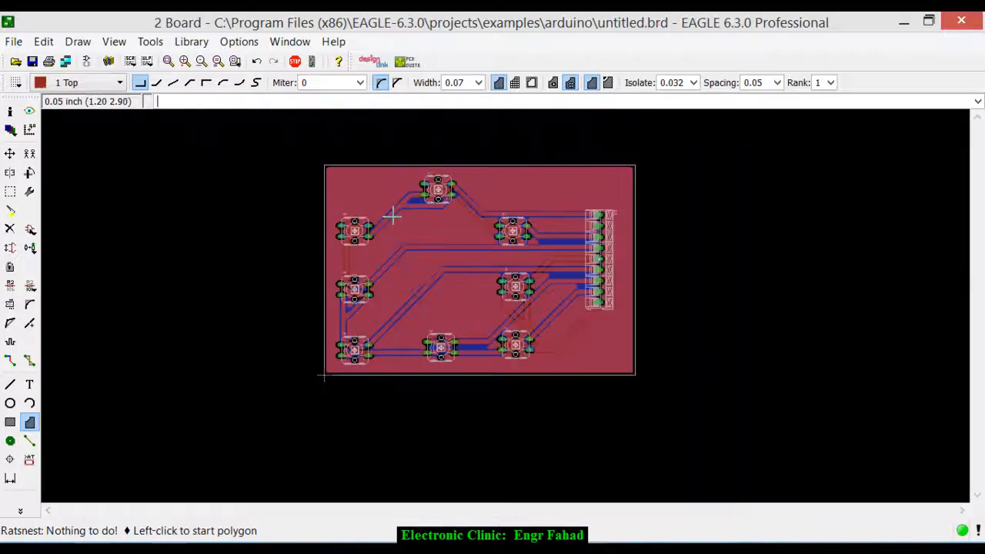
# - Hide layer 1 Top to view the bottom copper pour on its own, and turn the layer back on
pyautogui.scroll(3, 543, 210)
pyautogui.scroll(-3, 545, 210)
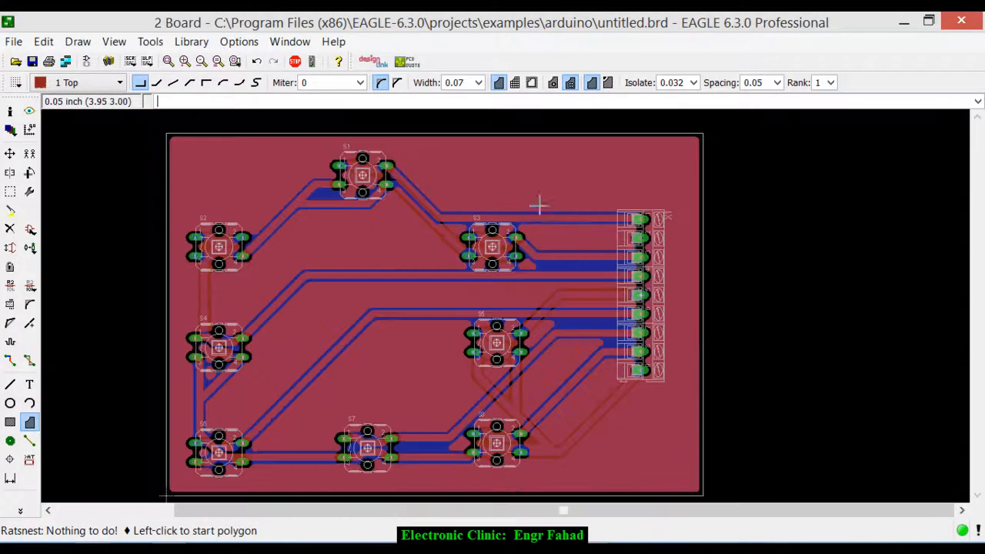
pyautogui.click(10, 136)
pyautogui.click(34, 97)
pyautogui.click(191, 279)
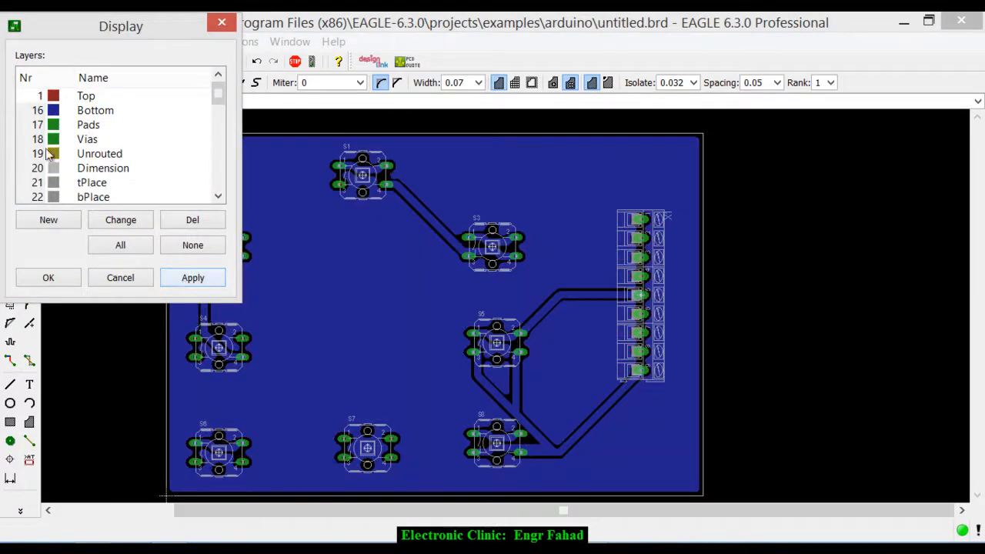
pyautogui.click(40, 98)
pyautogui.click(189, 279)
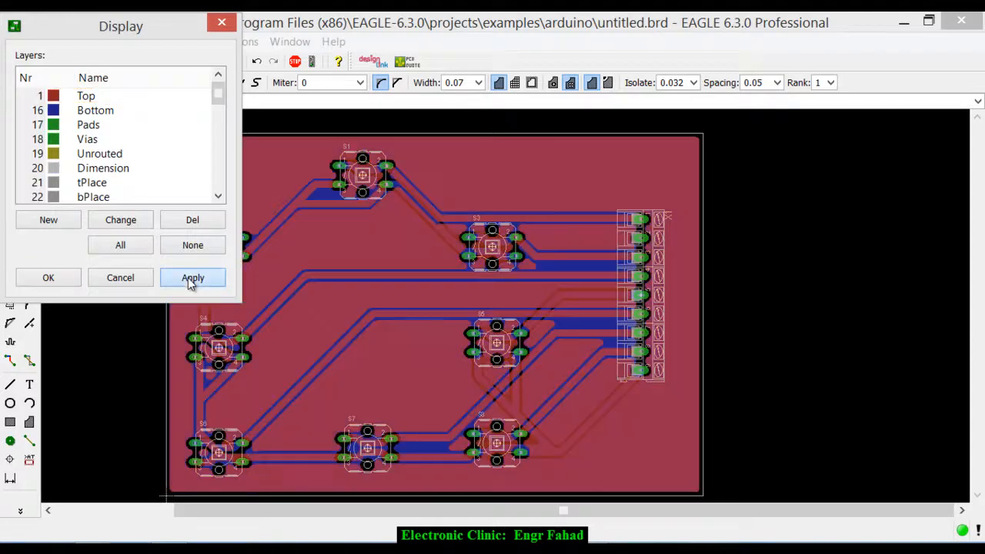
# - Hide layer 16 Bottom and examine the top copper pour around the traces, switch pads and connector pins
pyautogui.click(35, 110)
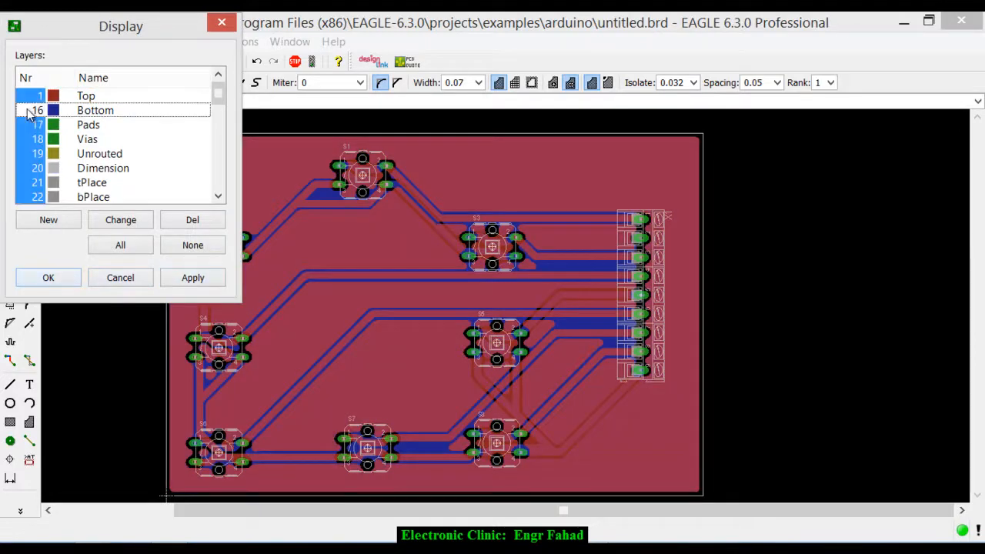
pyautogui.click(192, 280)
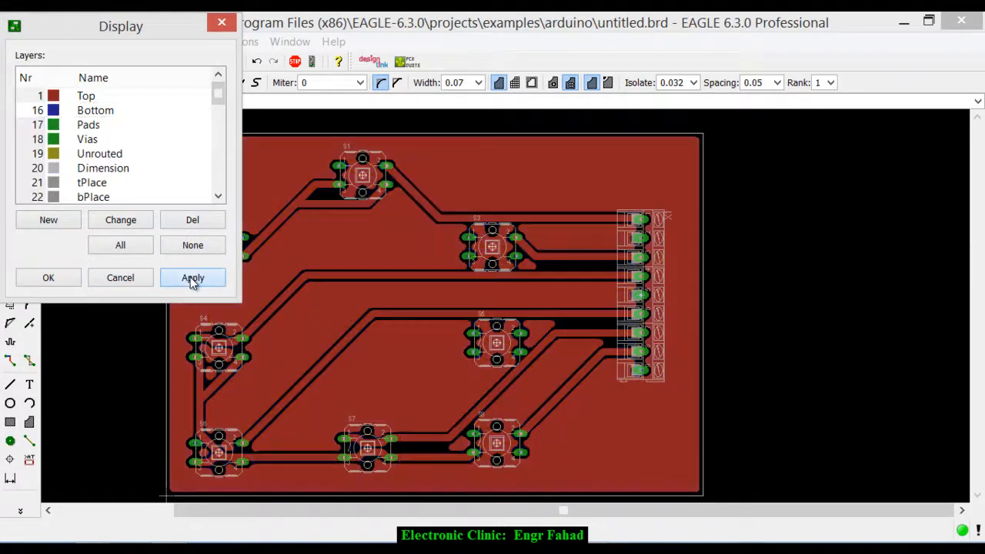
pyautogui.click(48, 278)
pyautogui.scroll(3, 396, 249)
pyautogui.scroll(-1, 396, 250)
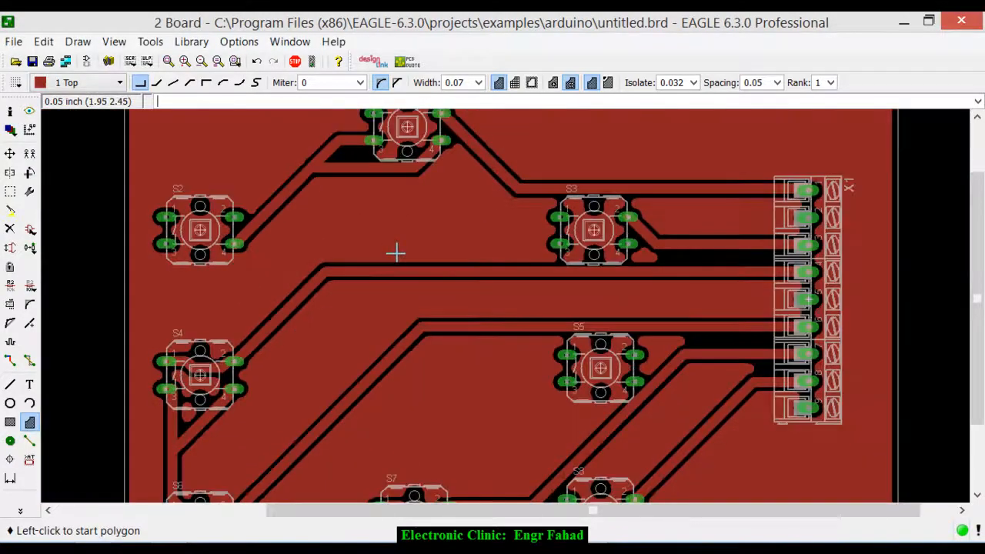
pyautogui.scroll(-3, 396, 252)
# - Turn layer 16 Bottom back on and view the whole board with both copper pours
pyautogui.click(11, 132)
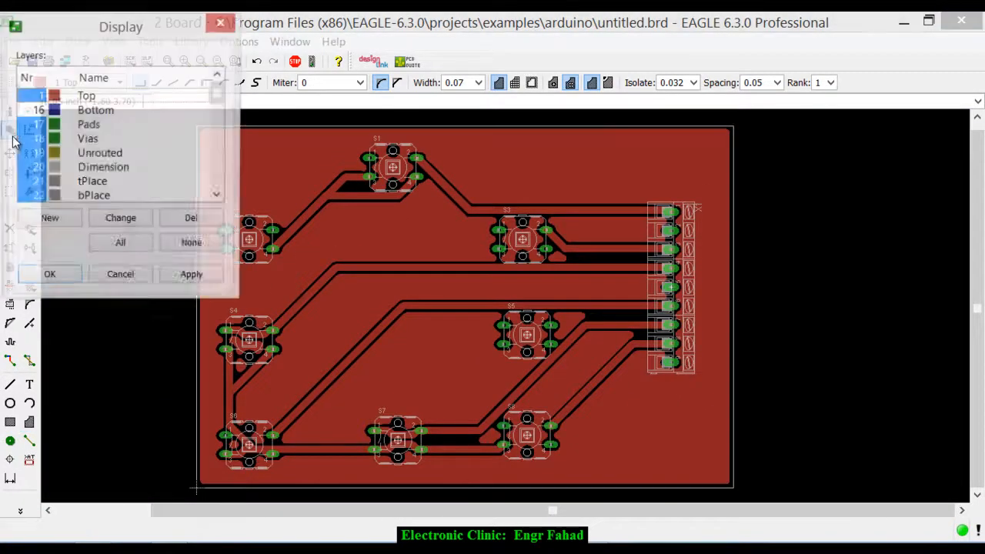
pyautogui.click(30, 114)
pyautogui.click(174, 284)
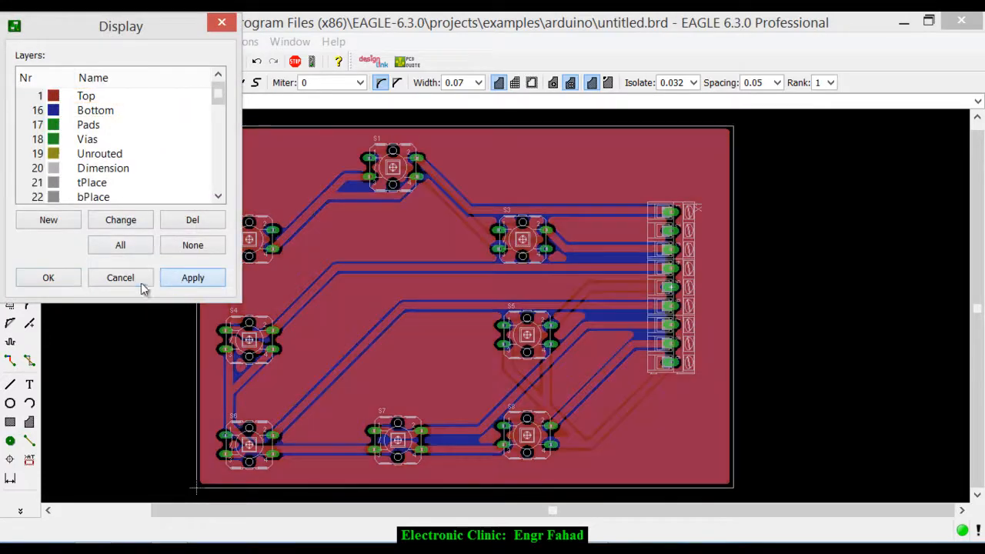
pyautogui.click(46, 283)
pyautogui.scroll(2, 414, 257)
pyautogui.scroll(-3, 454, 264)
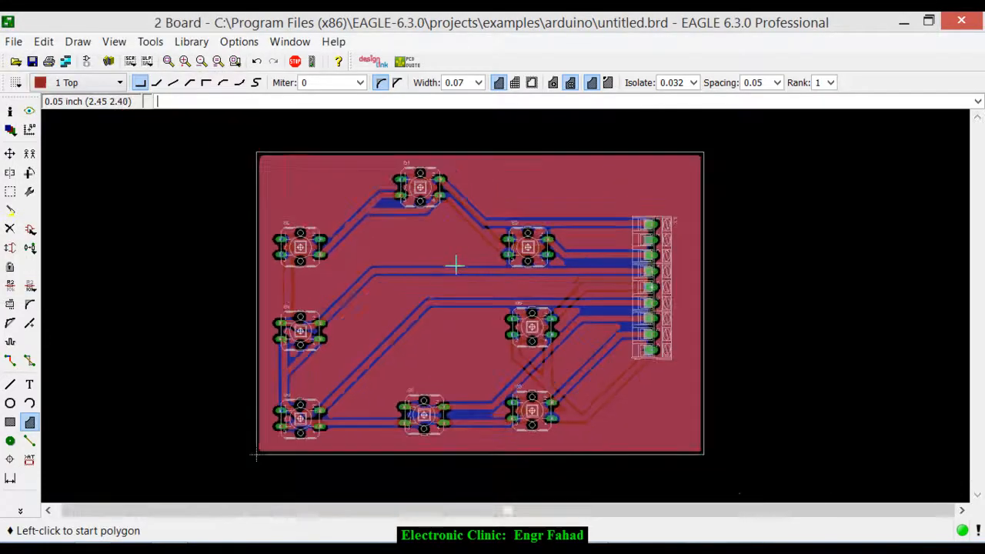
pyautogui.scroll(1, 462, 268)
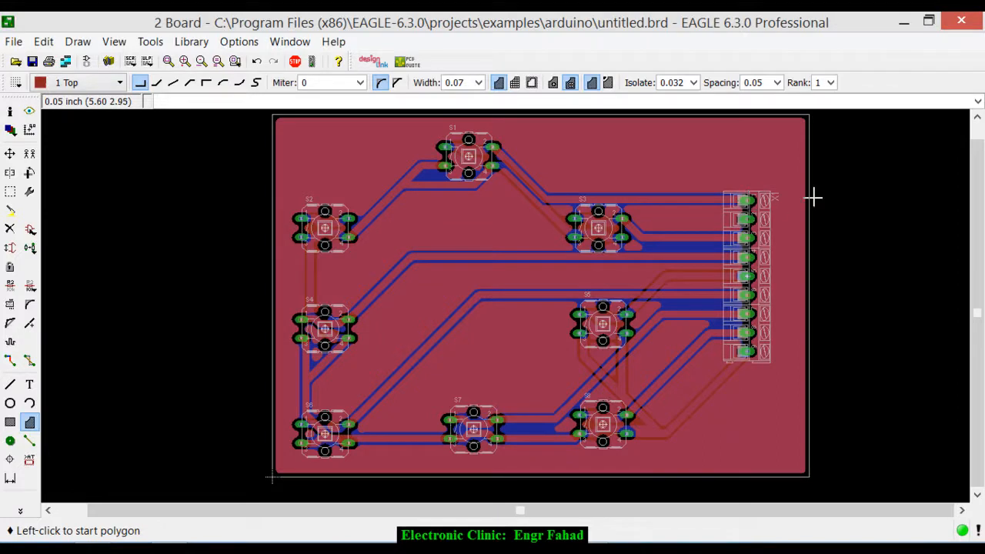
# - Switch to the EAGLE Control Panel and create a new schematic in the arduino project
pyautogui.scroll(-1, 608, 228)
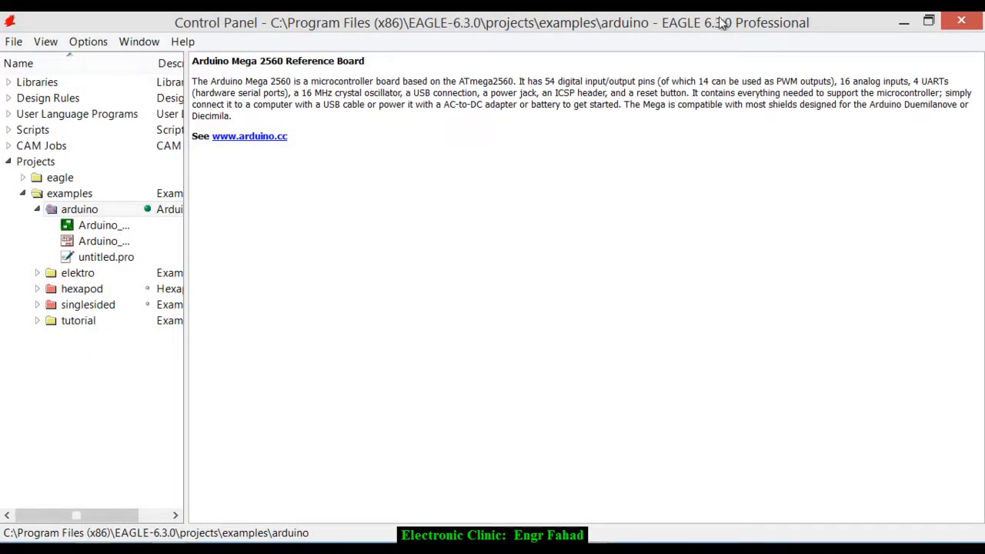
pyautogui.click(13, 42)
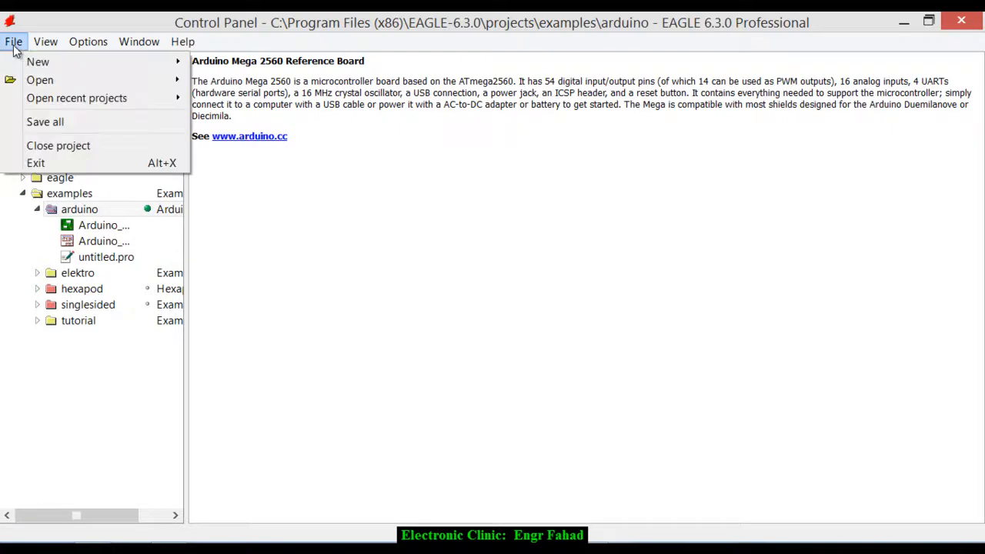
pyautogui.moveTo(37, 65)
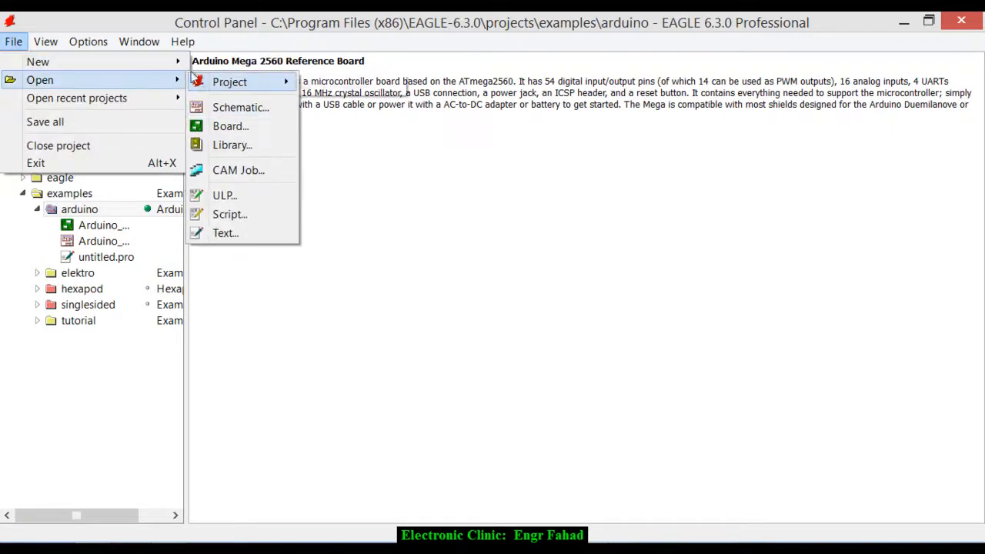
pyautogui.click(232, 91)
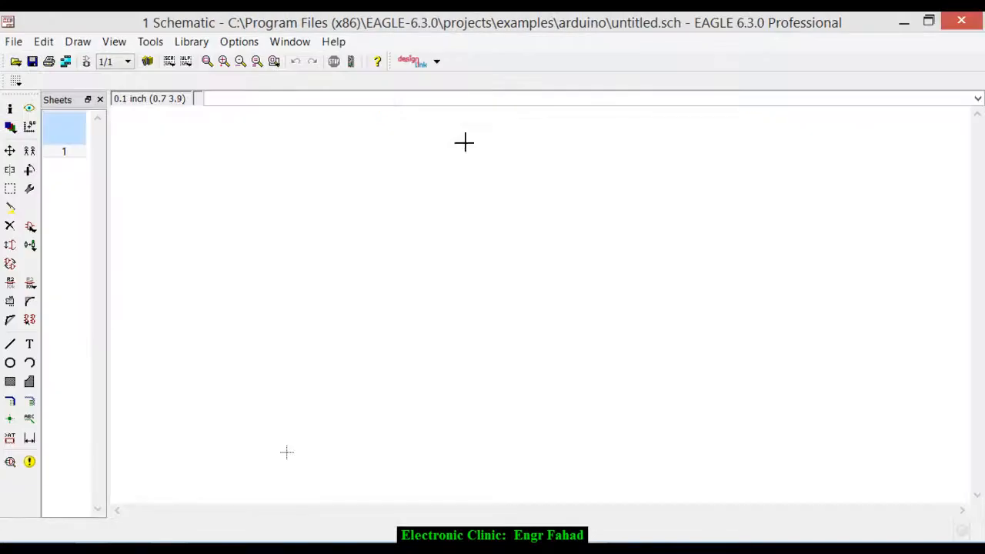
# - Turn on the schematic's grid display in the Lines style
pyautogui.click(16, 80)
pyautogui.click(30, 79)
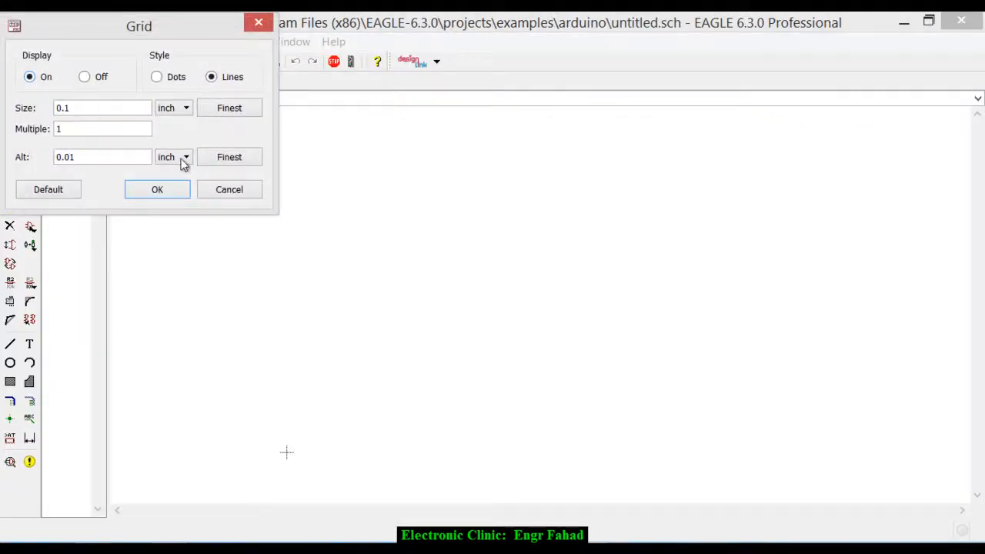
pyautogui.click(158, 190)
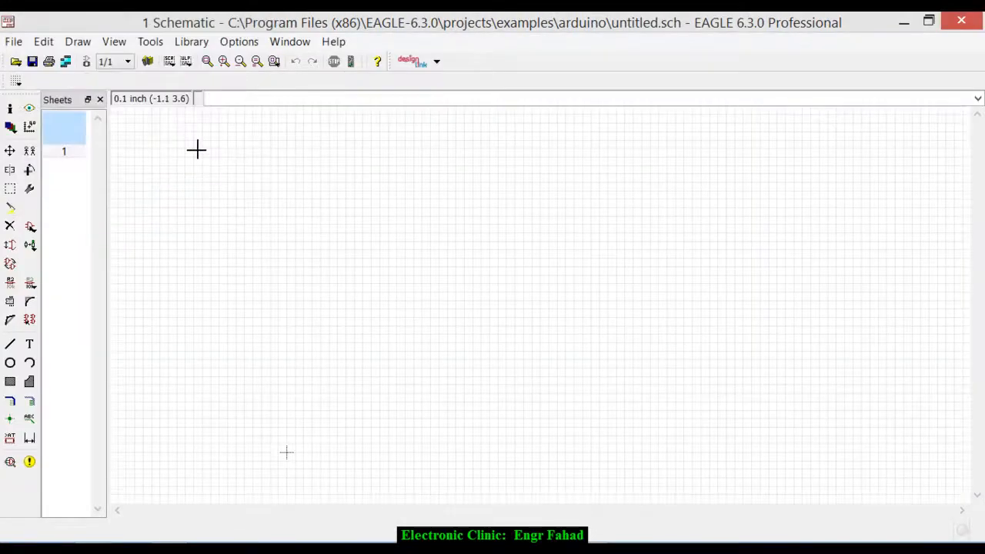
# - Search the component libraries for relay and select the Omron G5LE relay
pyautogui.click(30, 227)
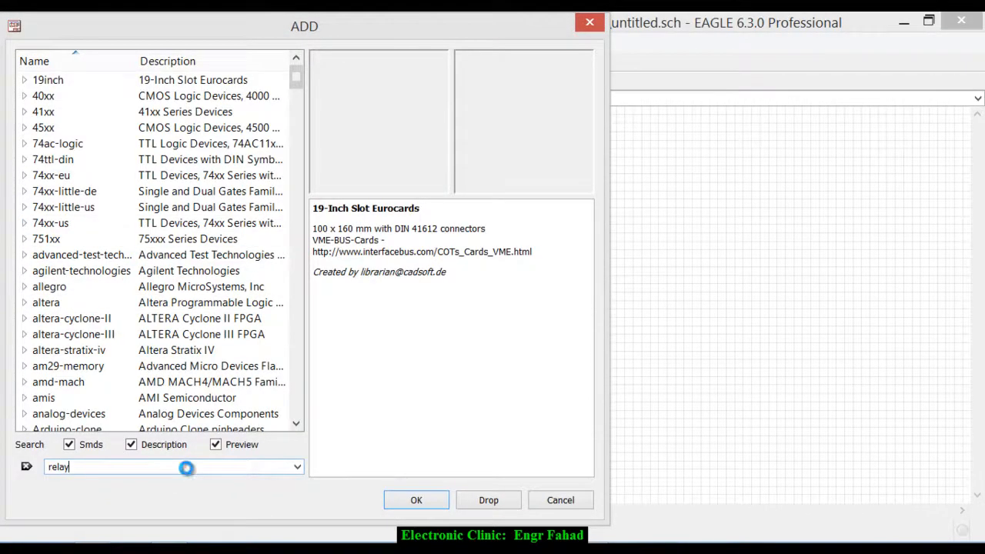
pyautogui.write('relay')
pyautogui.press('Return')
pyautogui.press('Down')
pyautogui.press('Down')
pyautogui.press('Down')
pyautogui.press('Down')
pyautogui.press('Down')
pyautogui.press('Down')
pyautogui.press('Down')
pyautogui.press('Down')
pyautogui.press('Down')
pyautogui.press('Down')
pyautogui.press('Down')
pyautogui.press('Down')
pyautogui.press('Down')
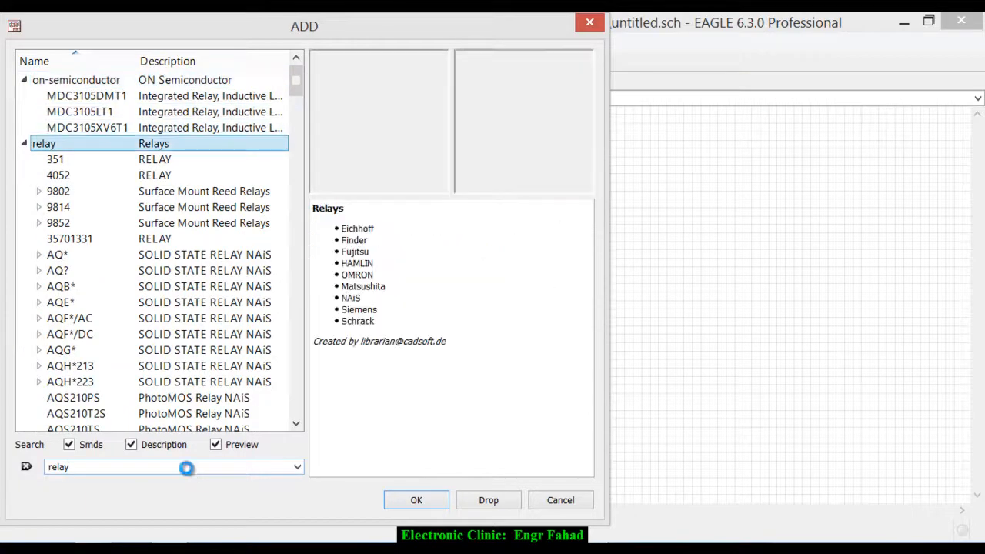
pyautogui.press('Down')
pyautogui.press('Down')
pyautogui.press('Down')
pyautogui.press('Down')
pyautogui.press('Down')
pyautogui.press('Down')
pyautogui.press('Down')
pyautogui.press('Down')
pyautogui.press('Down')
pyautogui.press('Down')
pyautogui.press('Down')
pyautogui.press('Down')
pyautogui.press('Down')
pyautogui.press('Down')
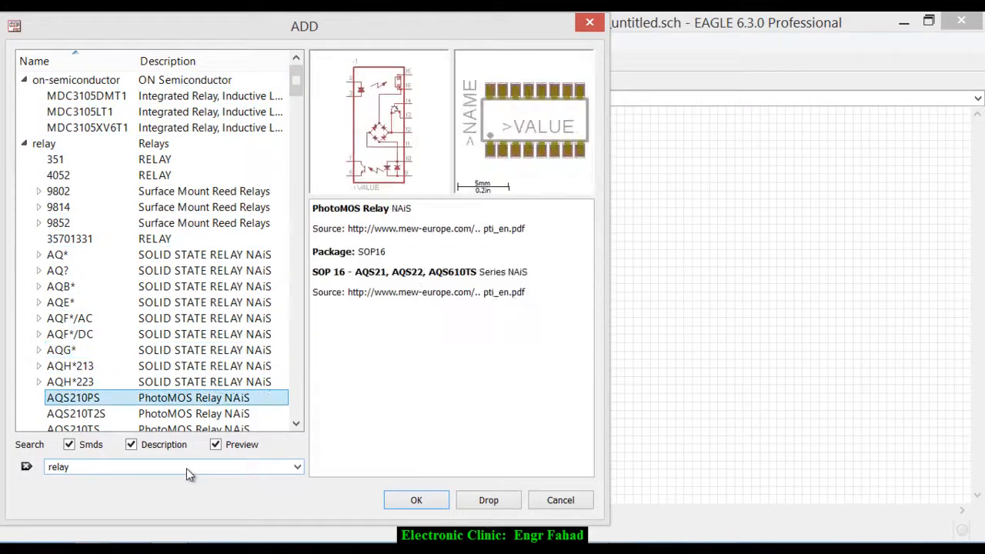
pyautogui.press('Down')
pyautogui.press('Down')
pyautogui.press('Down')
pyautogui.press('Down')
pyautogui.press('Down')
pyautogui.press('Down')
pyautogui.press('Down')
pyautogui.press('Down')
pyautogui.press('Down')
pyautogui.press('Down')
pyautogui.press('Down')
pyautogui.press('Down')
pyautogui.press('Down')
pyautogui.press('Down')
pyautogui.press('Down')
pyautogui.press('Down')
pyautogui.press('Down')
pyautogui.press('Down')
pyautogui.press('Down')
pyautogui.press('Down')
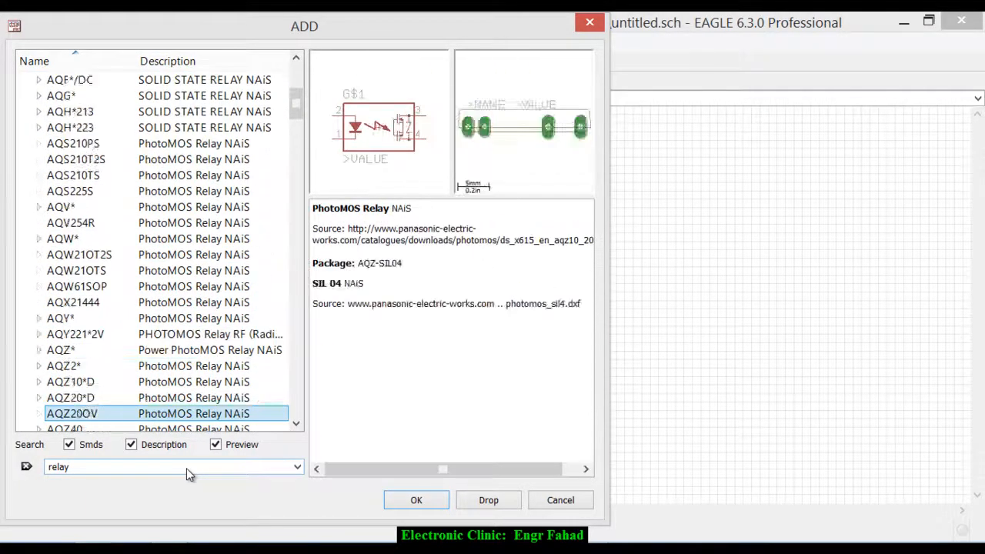
pyautogui.press('Down')
pyautogui.press('Down')
pyautogui.press('Down')
pyautogui.press('Down')
pyautogui.press('Down')
pyautogui.press('Down')
pyautogui.press('Down')
pyautogui.press('Down')
pyautogui.press('Down')
pyautogui.press('Down')
pyautogui.press('Down')
pyautogui.press('Down')
pyautogui.press('Down')
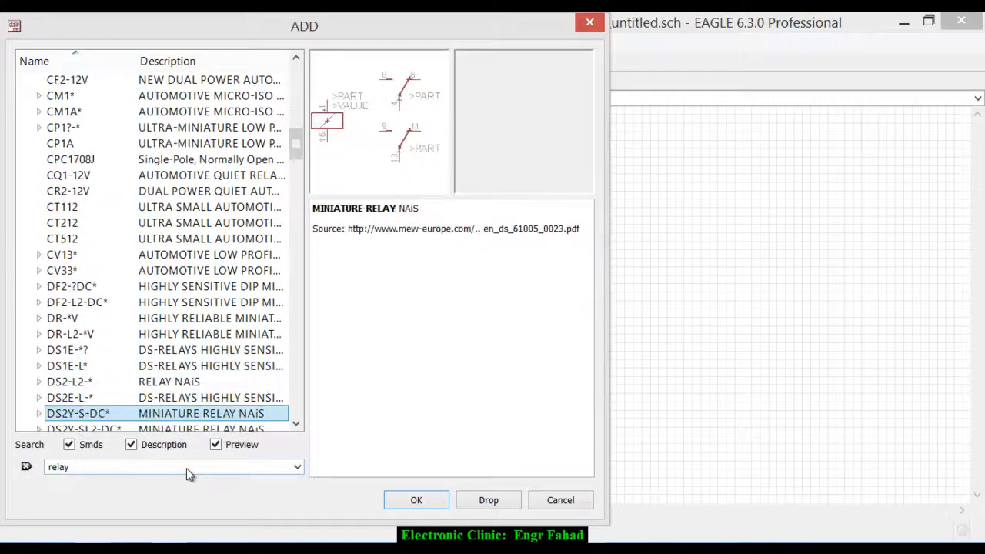
pyautogui.press('Down')
pyautogui.press('Down')
pyautogui.press('Down')
pyautogui.press('Down')
pyautogui.press('Down')
pyautogui.press('Down')
pyautogui.press('Down')
pyautogui.press('Down')
pyautogui.press('Down')
pyautogui.press('Down')
pyautogui.press('Down')
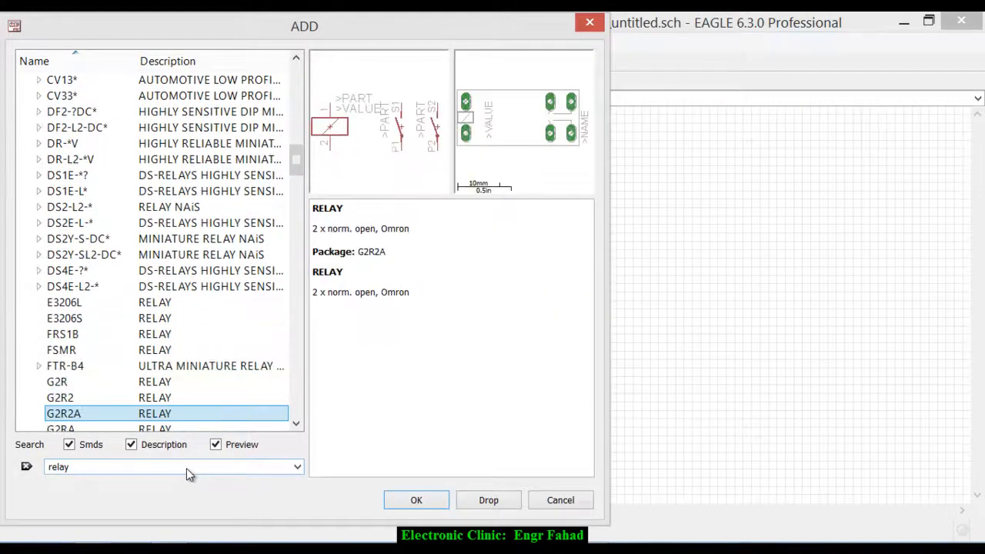
pyautogui.press('Down')
pyautogui.press('Up')
pyautogui.press('Up')
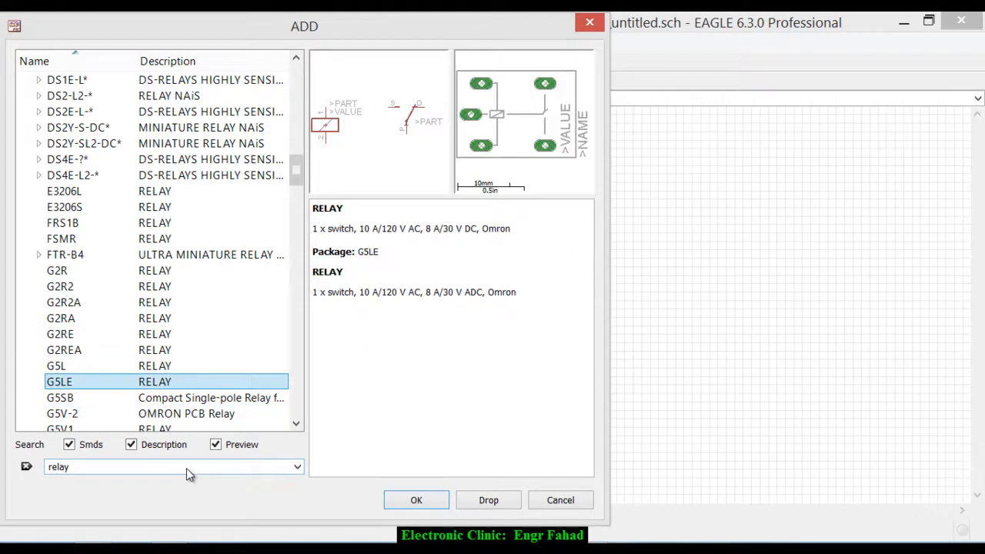
# - Place two G5LE relays side by side in the schematic and finish placing that part
pyautogui.click(416, 500)
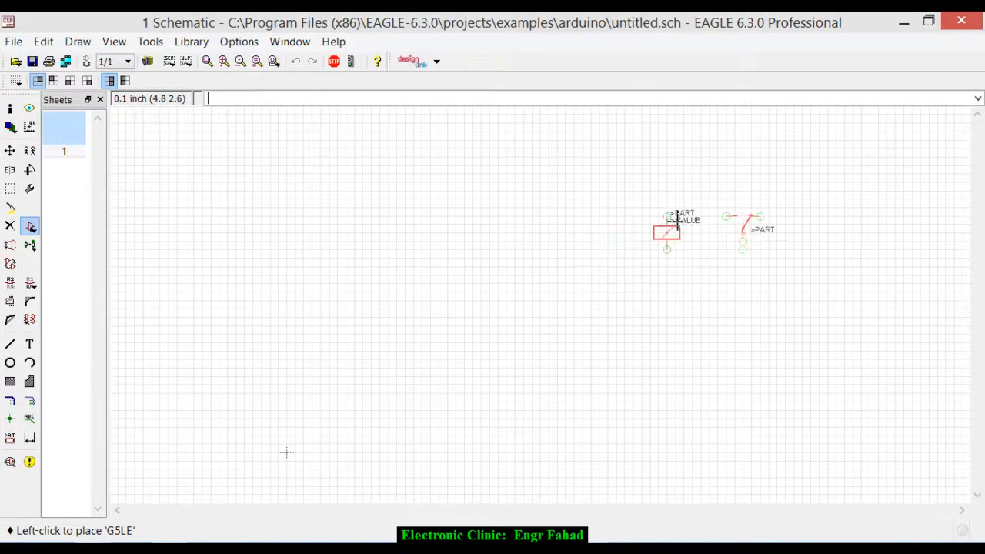
pyautogui.click(662, 238)
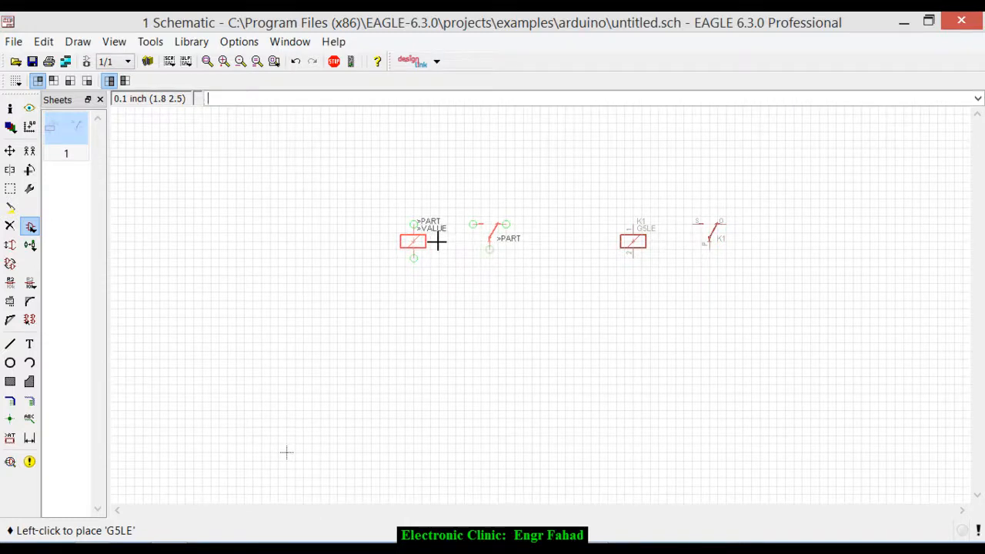
pyautogui.click(436, 242)
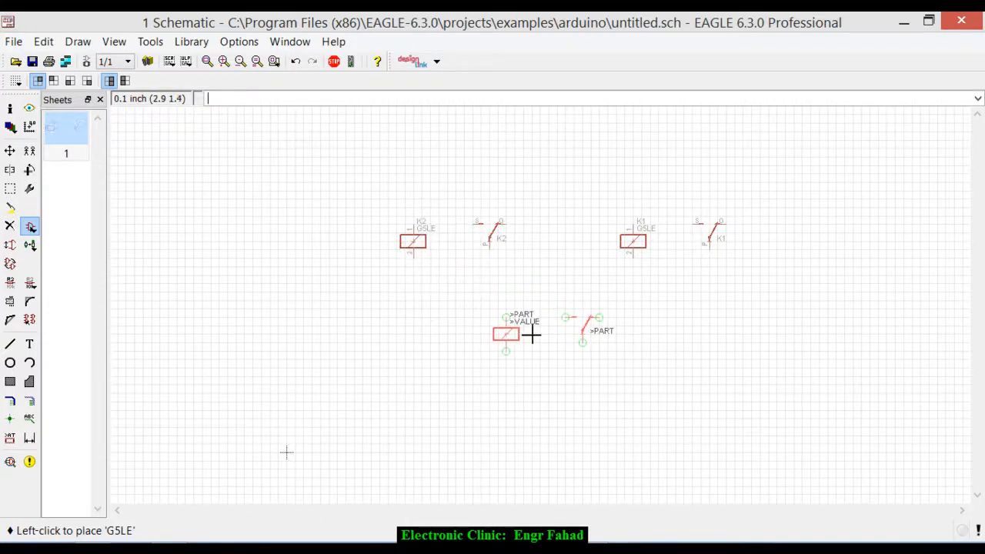
pyautogui.press('Escape')
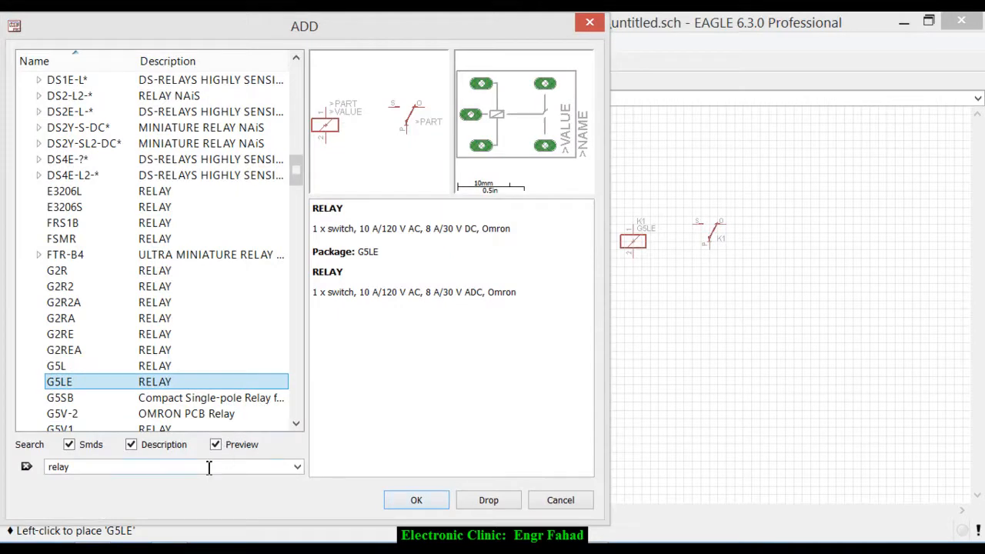
# - Search the libraries for ak300/2 and place one AK300/2 two-pin connector above each relay
pyautogui.moveTo(208, 467); pyautogui.dragTo(3, 457)
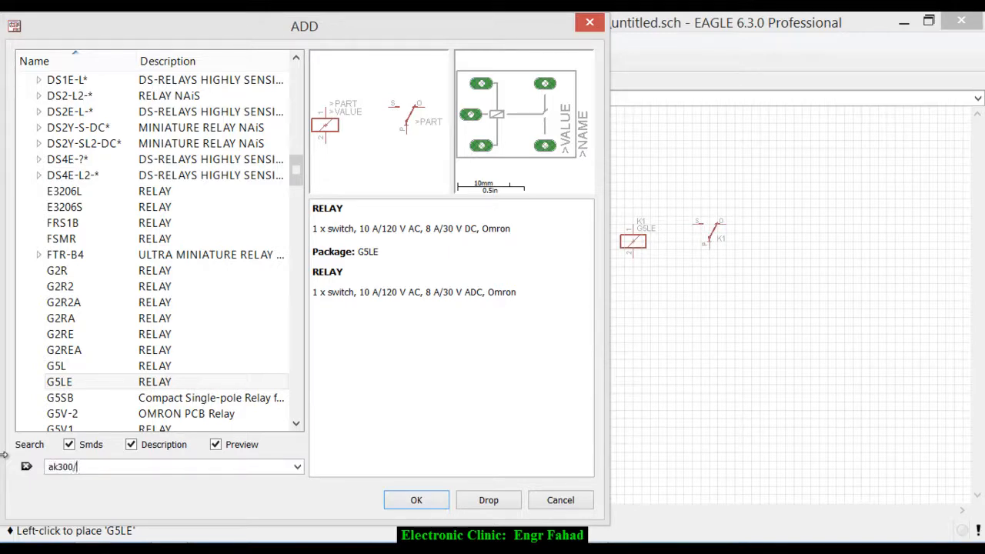
pyautogui.press('Return')
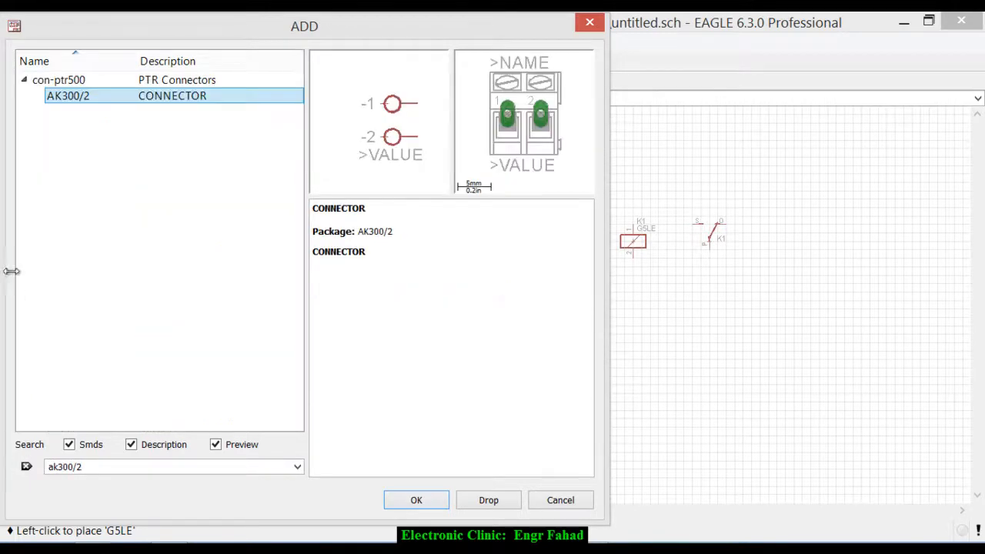
pyautogui.click(416, 500)
pyautogui.scroll(-1, 623, 304)
pyautogui.click(627, 304)
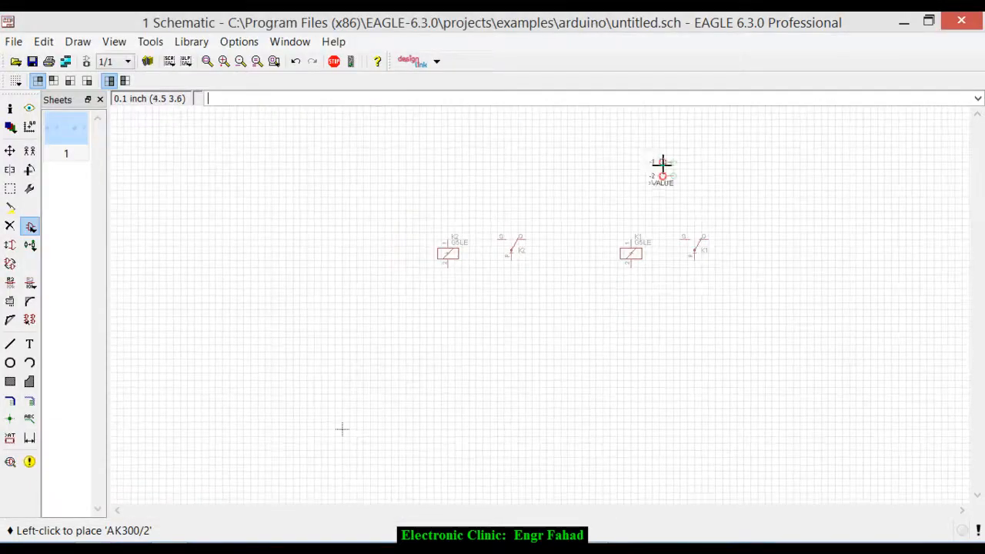
pyautogui.click(728, 162)
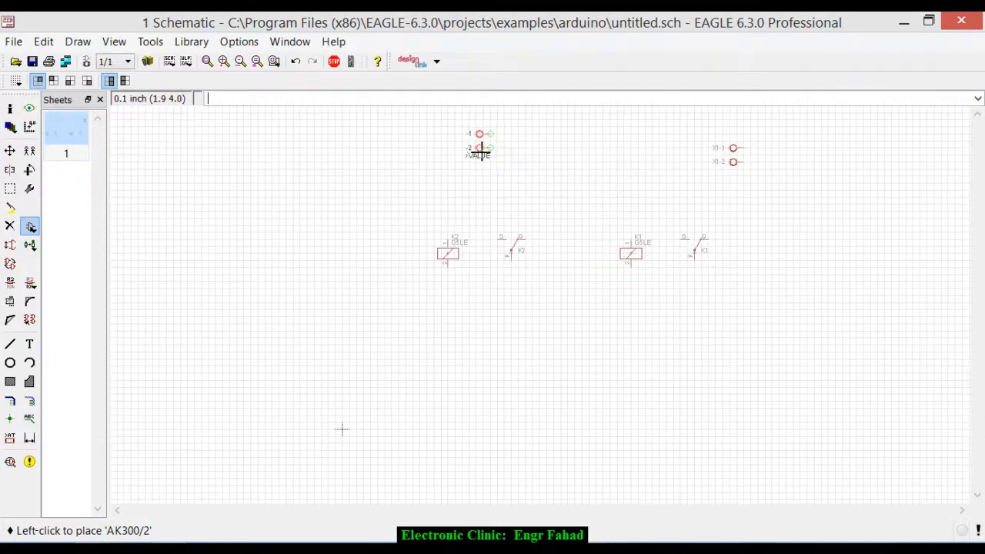
pyautogui.click(480, 150)
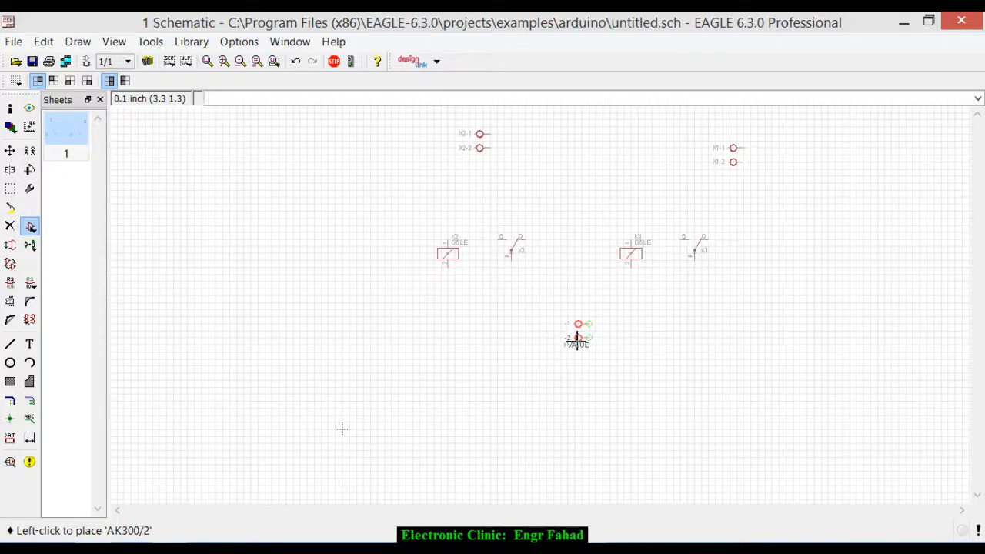
# - Rotate a third AK300/2 connector so its pins point up and place it below and between the two relays
pyautogui.rightClick(577, 342)
pyautogui.rightClick(577, 343)
pyautogui.rightClick(577, 342)
pyautogui.rightClick(577, 342)
pyautogui.scroll(3, 577, 342)
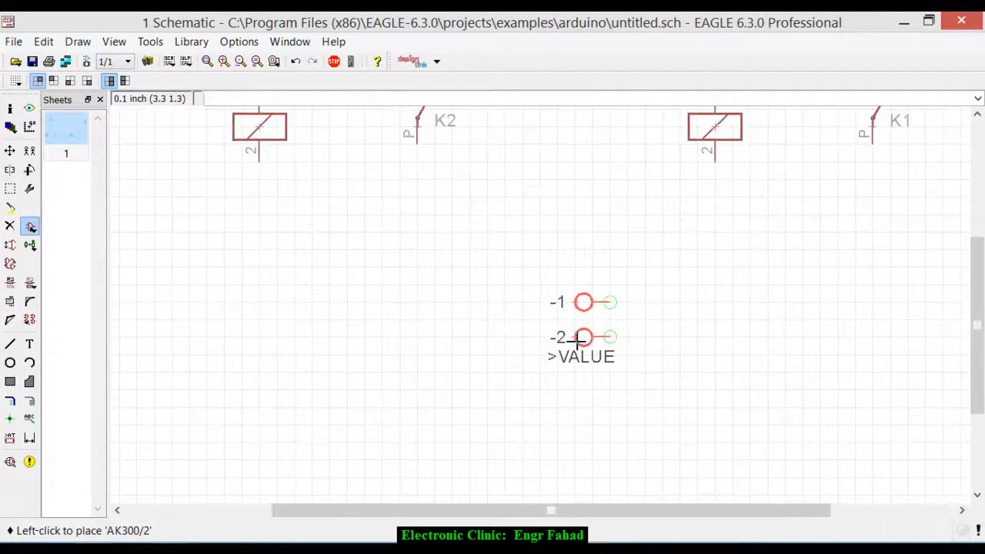
pyautogui.rightClick(576, 343)
pyautogui.scroll(-2, 577, 342)
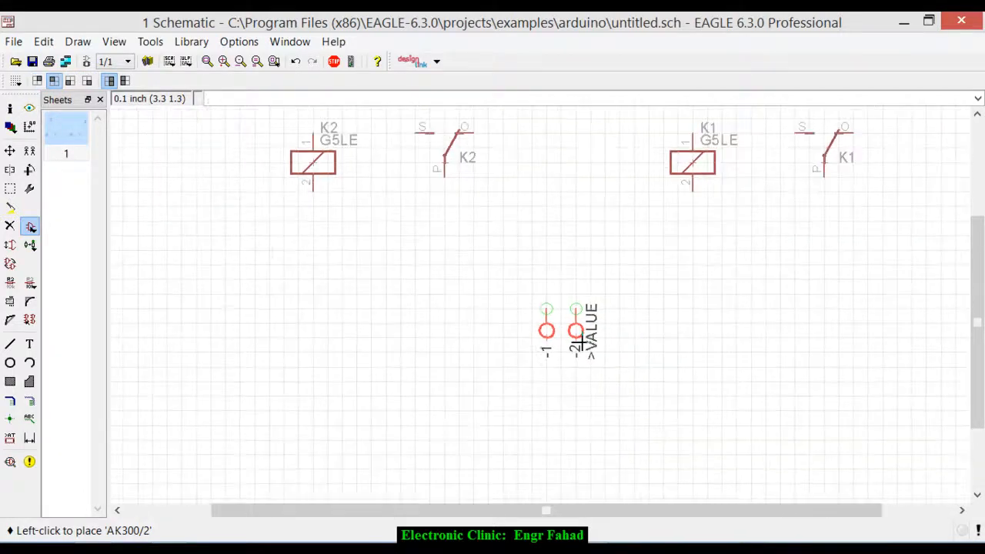
pyautogui.click(577, 332)
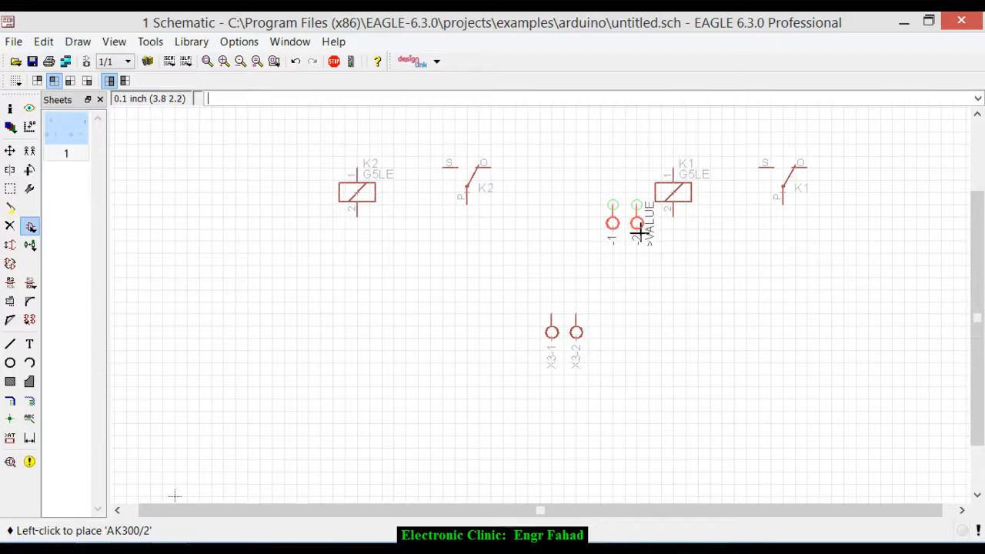
pyautogui.press('Escape')
pyautogui.press('Escape')
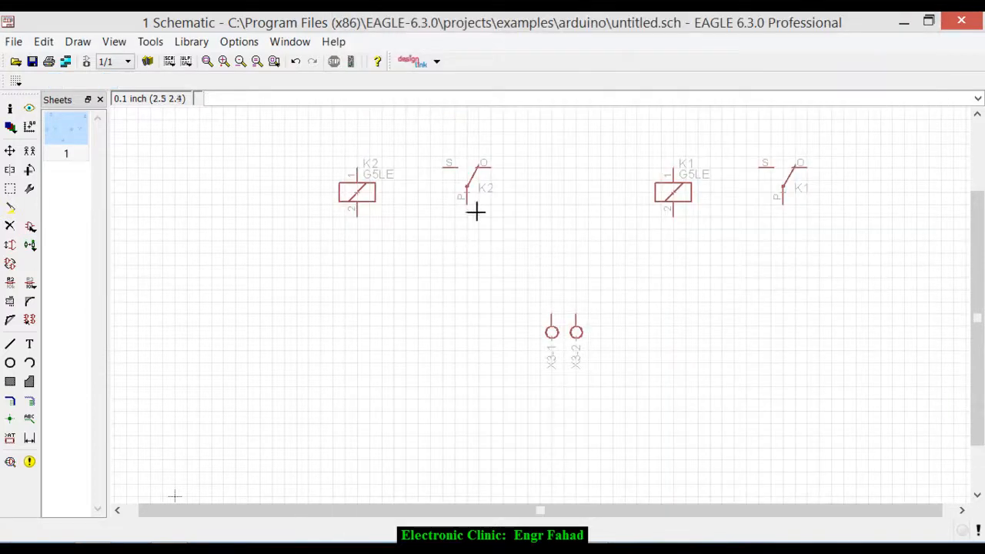
# - Draw nets from pin P of relay K2 to X3-1 and from pin P of relay K1 to X3-2
pyautogui.click(30, 402)
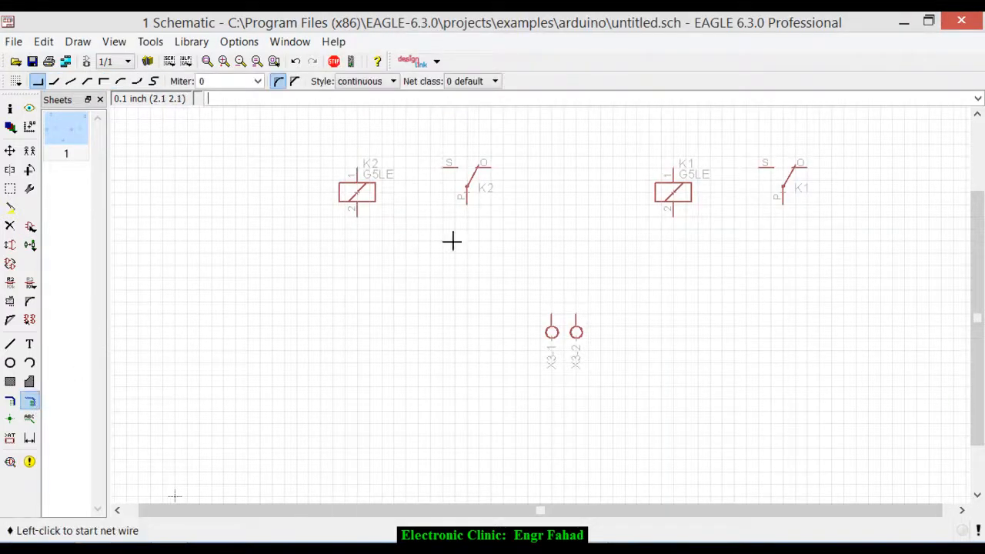
pyautogui.click(467, 204)
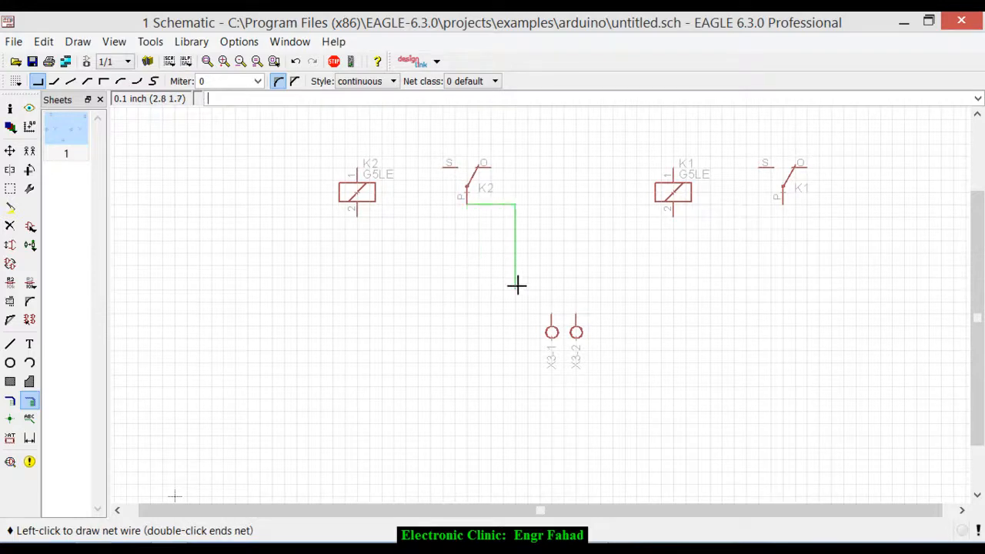
pyautogui.click(551, 317)
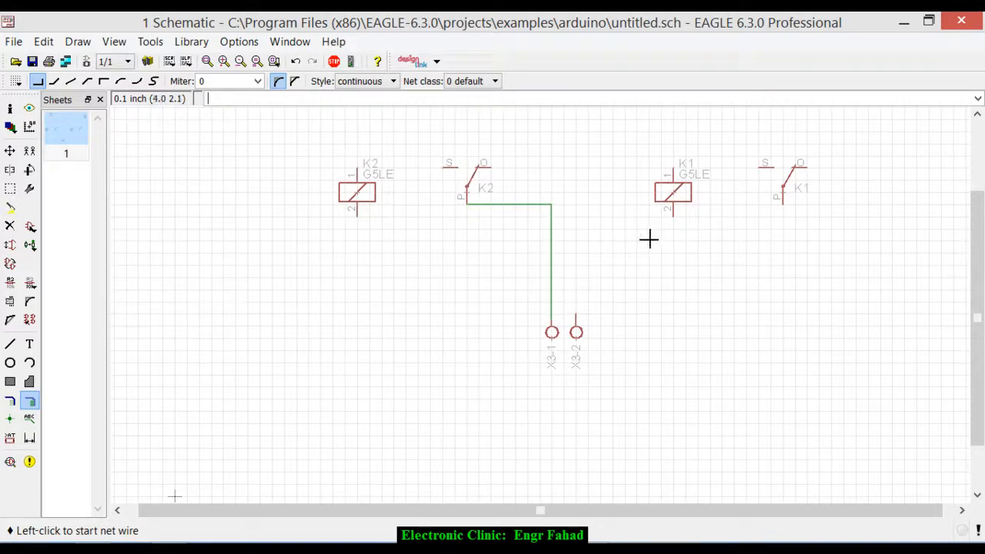
pyautogui.click(783, 204)
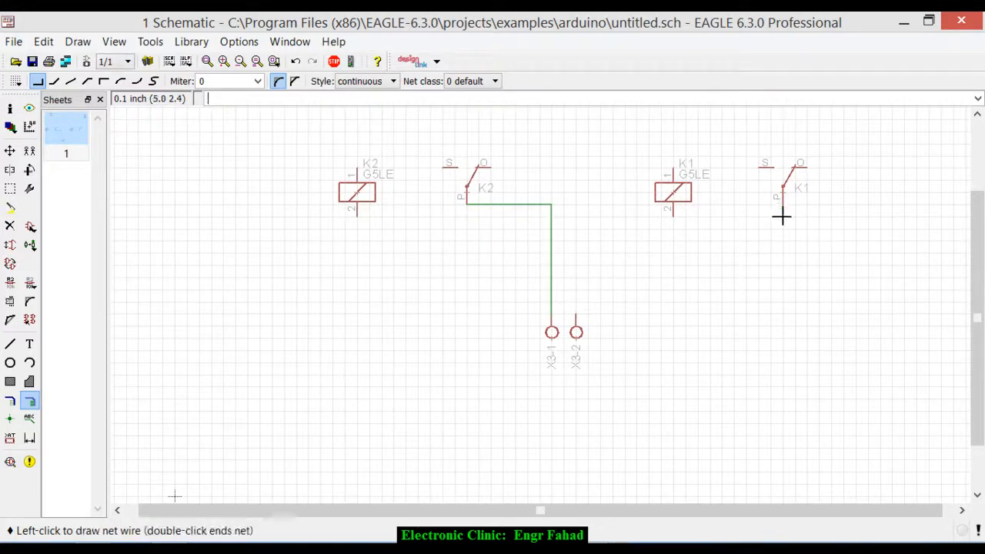
pyautogui.click(782, 291)
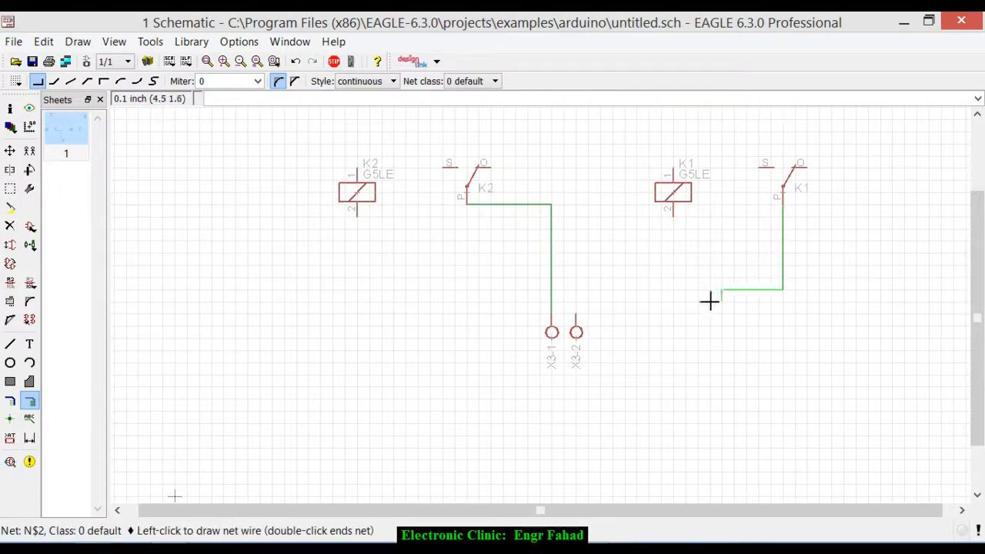
pyautogui.click(578, 315)
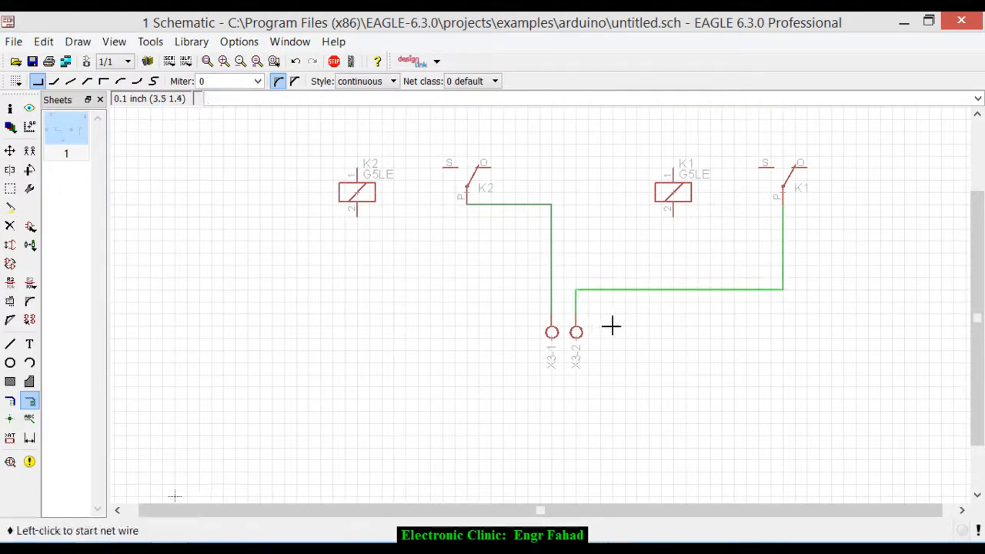
# - Check the net connections at X3-1 and X3-2 by picking up each pin with Move and setting it back in place
pyautogui.click(10, 151)
pyautogui.click(544, 339)
pyautogui.click(544, 343)
pyautogui.click(578, 333)
pyautogui.click(578, 339)
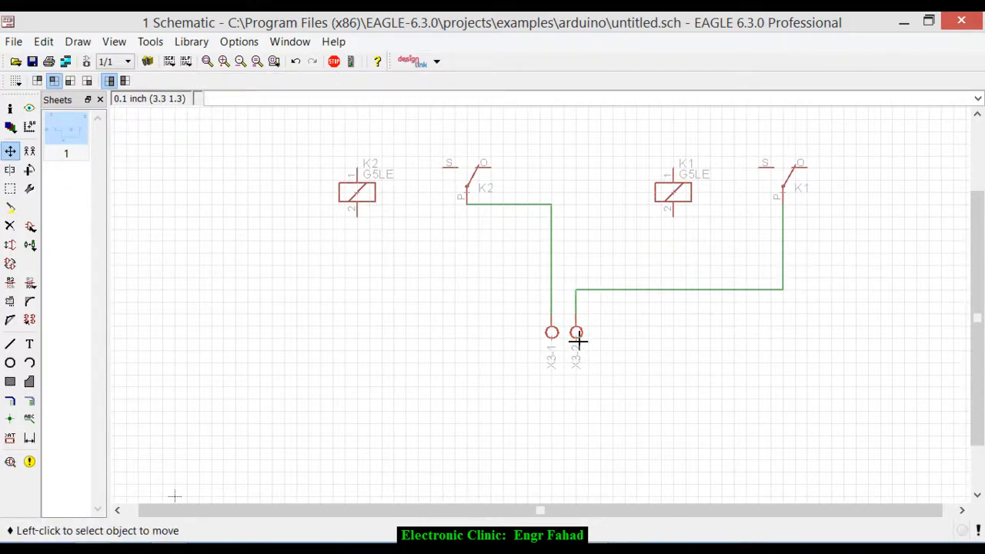
# - Add the text labels gnd beside connector pin X1-2 and 12v beside pin X1-1
pyautogui.scroll(-2, 545, 372)
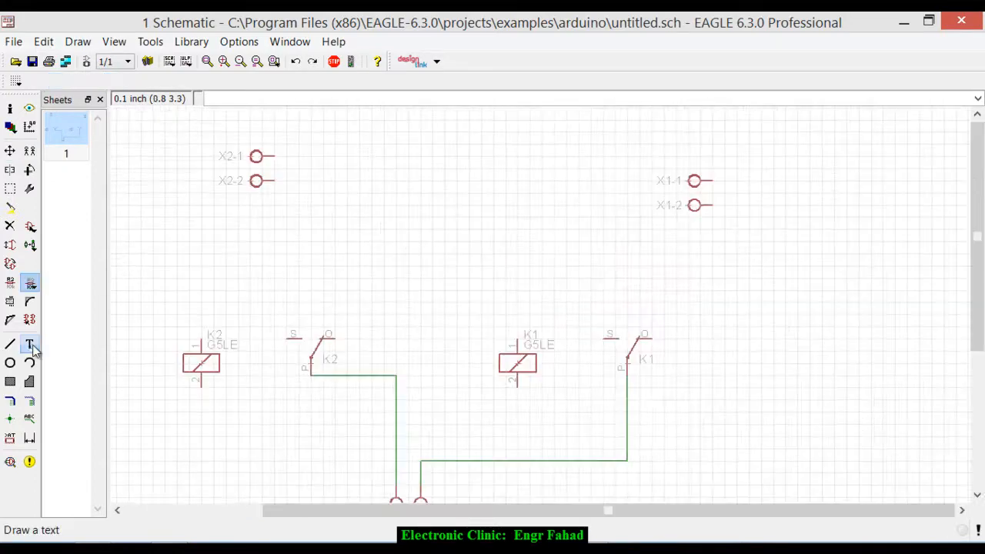
pyautogui.click(31, 346)
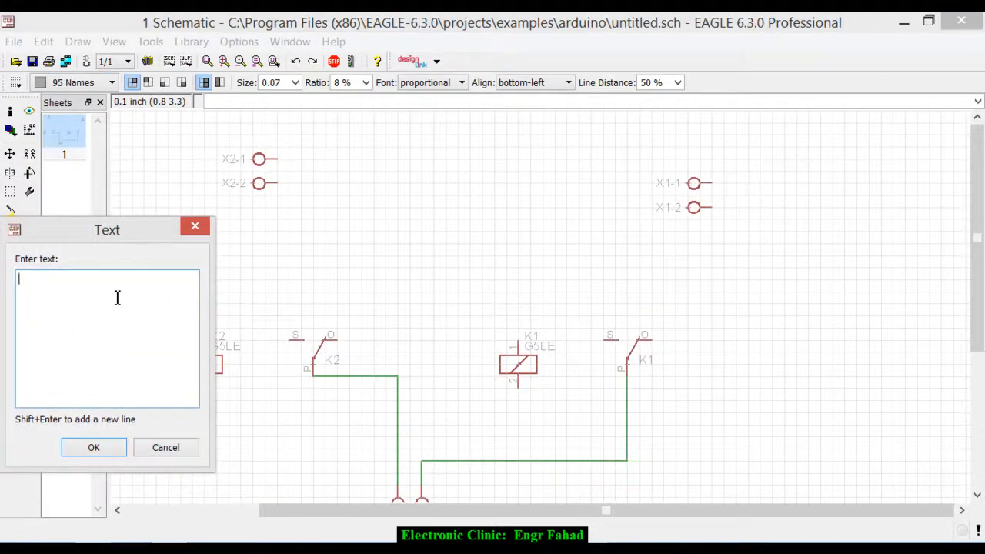
pyautogui.press('Return')
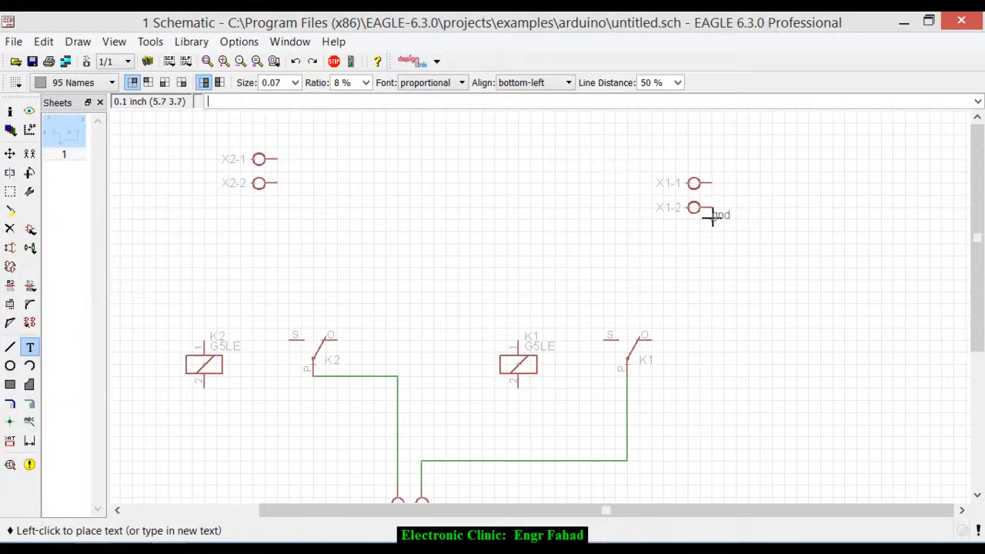
pyautogui.click(721, 227)
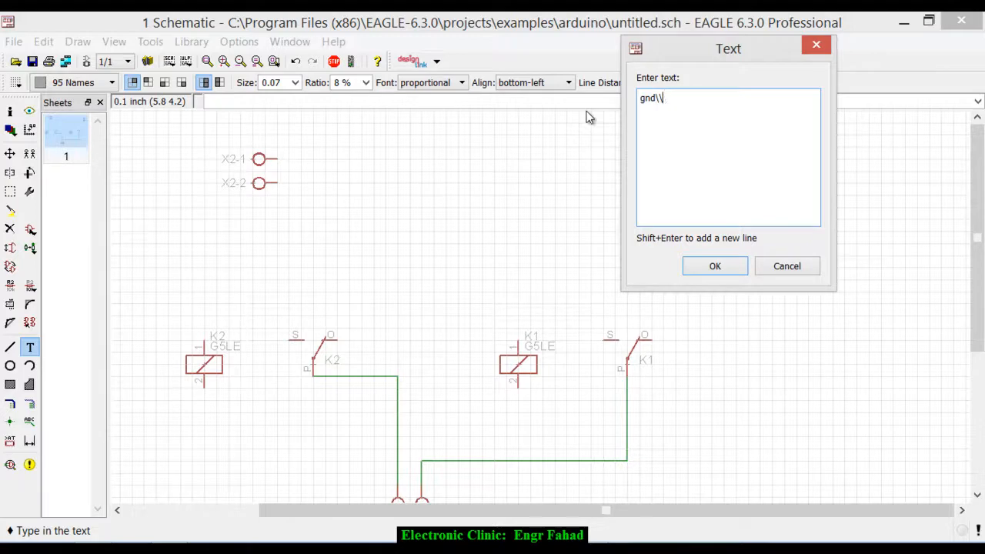
pyautogui.write('12v')
pyautogui.press('Return')
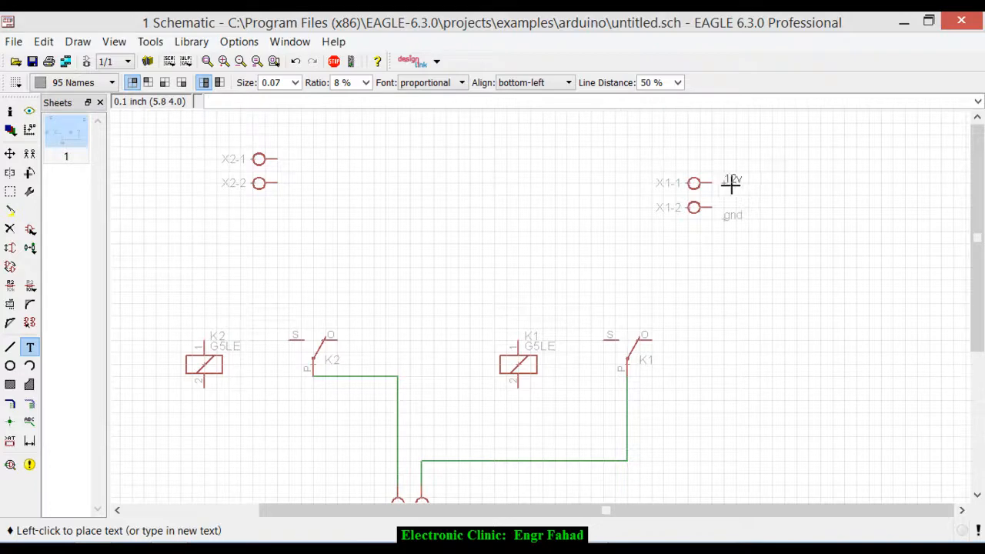
pyautogui.click(730, 182)
pyautogui.click(705, 267)
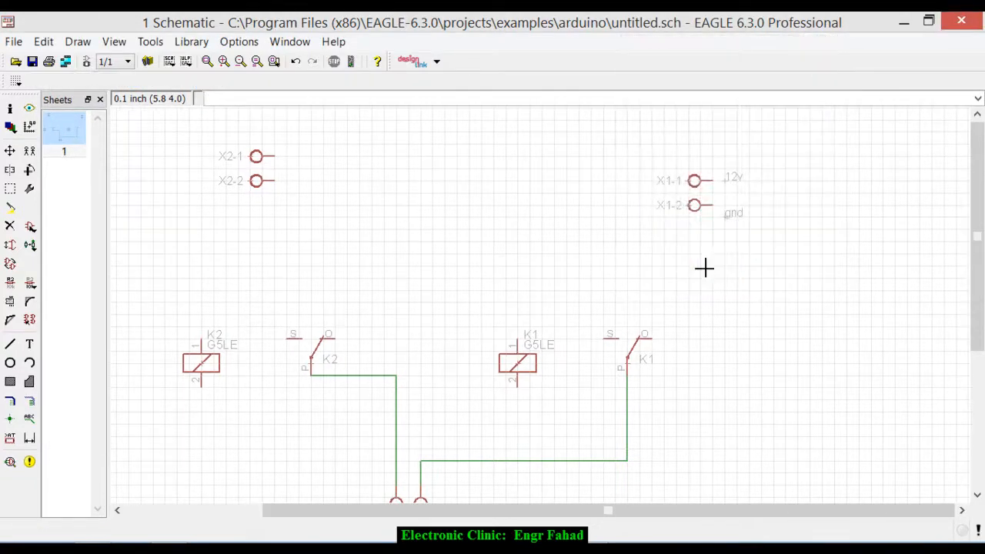
# - Add the text external supply above connector X1
pyautogui.click(29, 351)
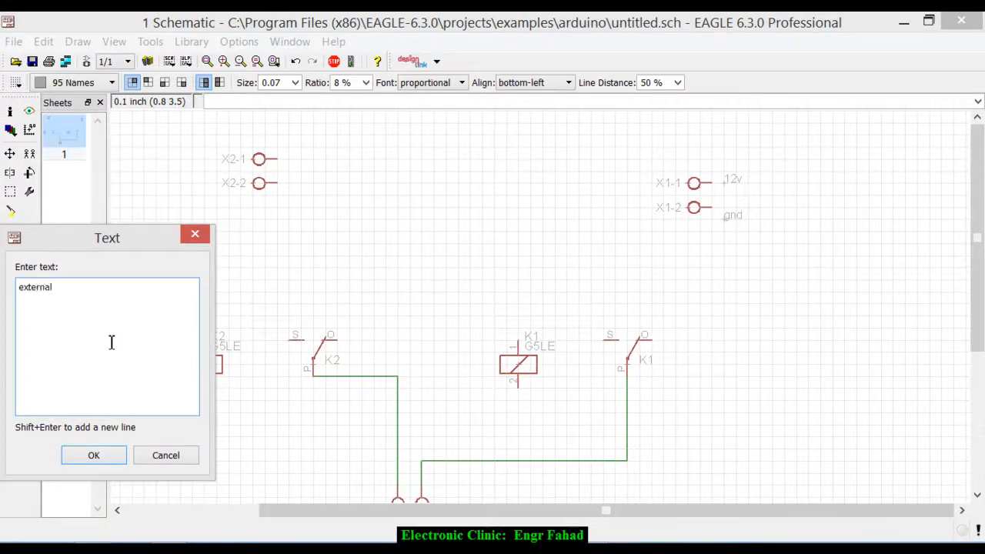
pyautogui.press('Return')
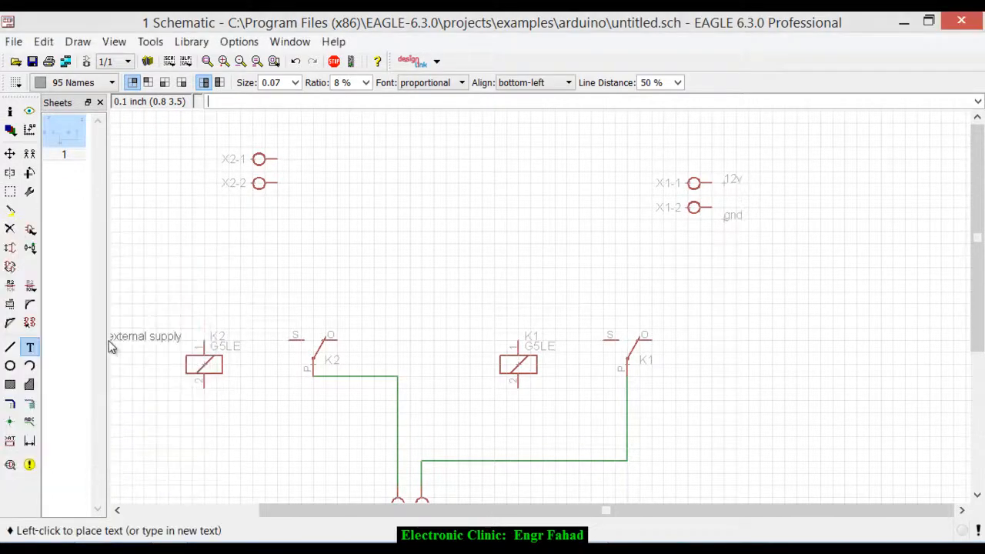
pyautogui.click(651, 153)
pyautogui.click(721, 252)
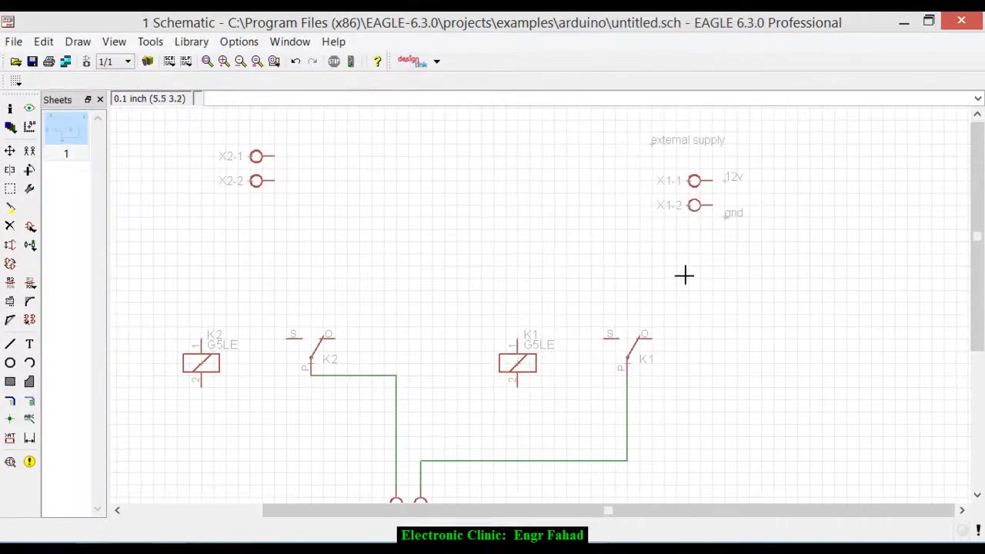
# - Draw a net from the 12v connector pin X1-1 around to pin O of relay K1
pyautogui.scroll(-1, 684, 275)
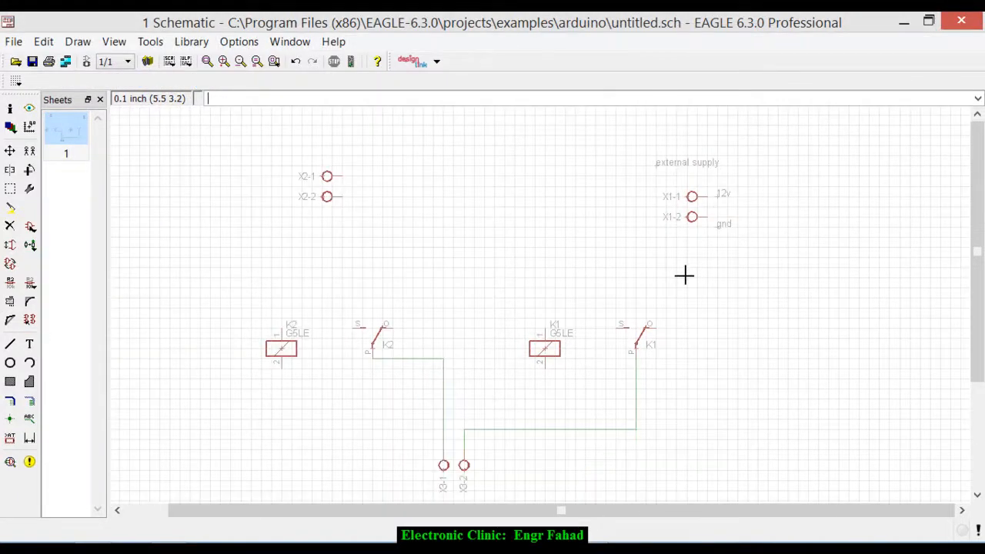
pyautogui.click(29, 401)
pyautogui.scroll(2, 716, 204)
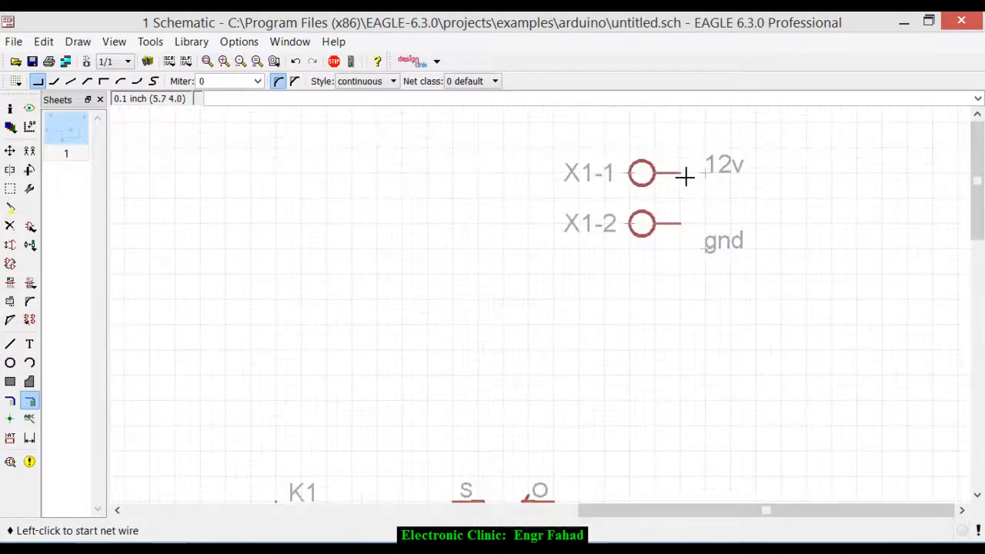
pyautogui.click(677, 174)
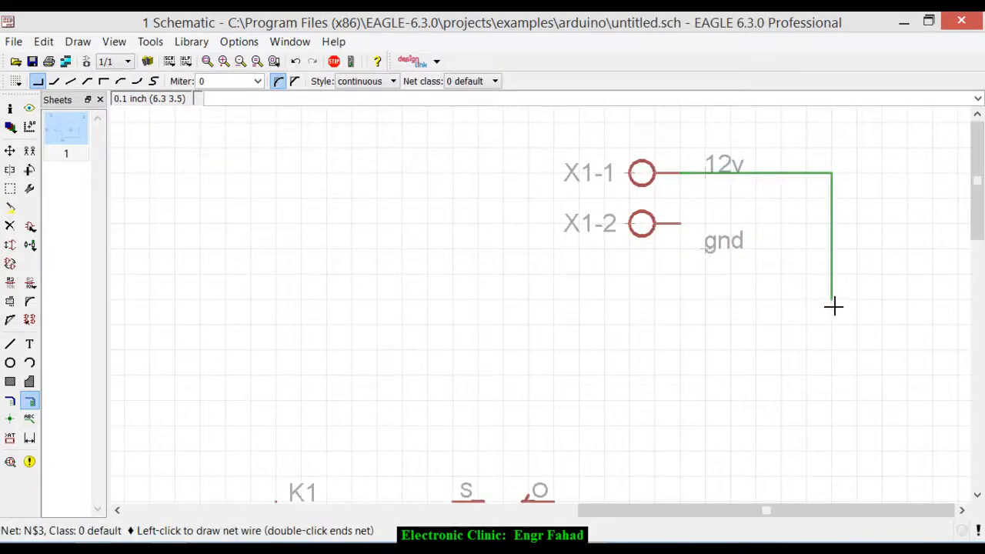
pyautogui.scroll(-1, 832, 270)
pyautogui.scroll(-2, 831, 271)
pyautogui.rightClick(778, 371)
pyautogui.rightClick(778, 371)
pyautogui.rightClick(778, 371)
pyautogui.rightClick(778, 371)
pyautogui.scroll(3, 728, 383)
pyautogui.scroll(2, 618, 385)
pyautogui.click(620, 383)
# - Draw a net from the gnd connector pin X1-2 to pin S of relay K1, routed inside the 12v net
pyautogui.scroll(-3, 662, 391)
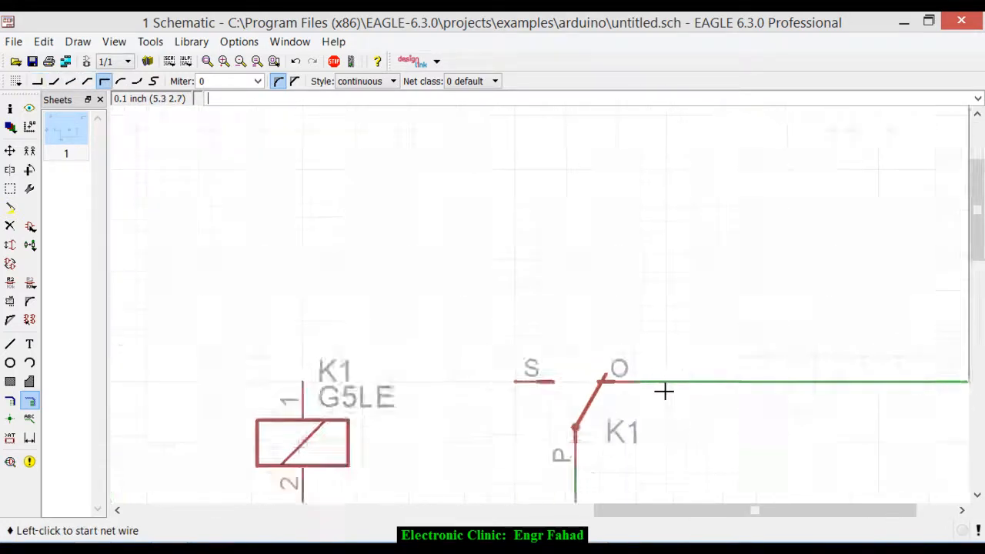
pyautogui.scroll(-3, 674, 395)
pyautogui.scroll(3, 732, 231)
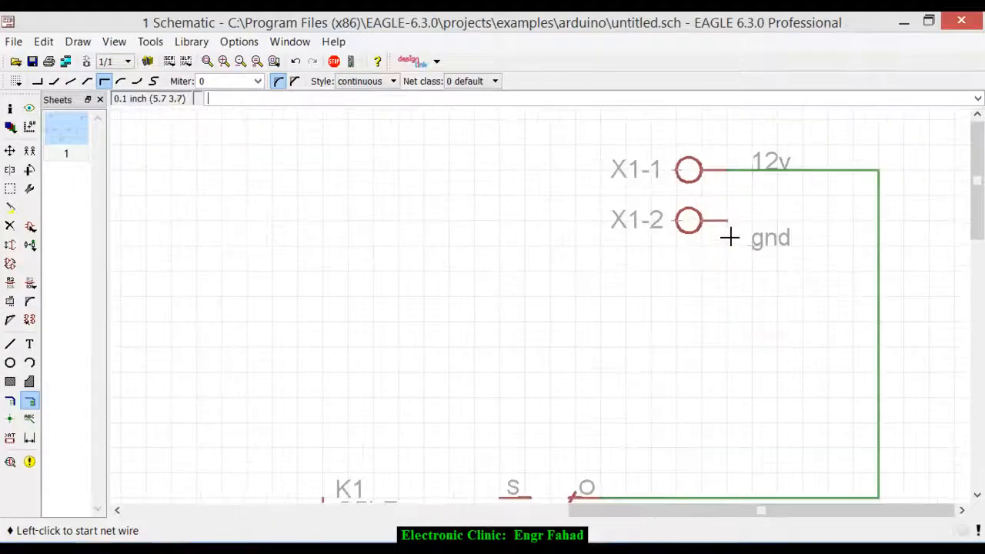
pyautogui.click(728, 222)
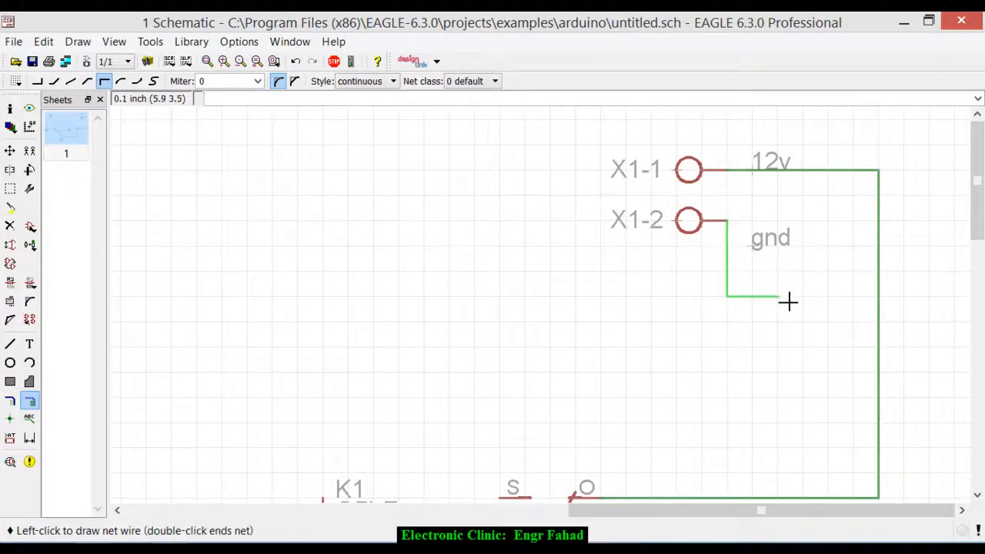
pyautogui.scroll(-2, 834, 265)
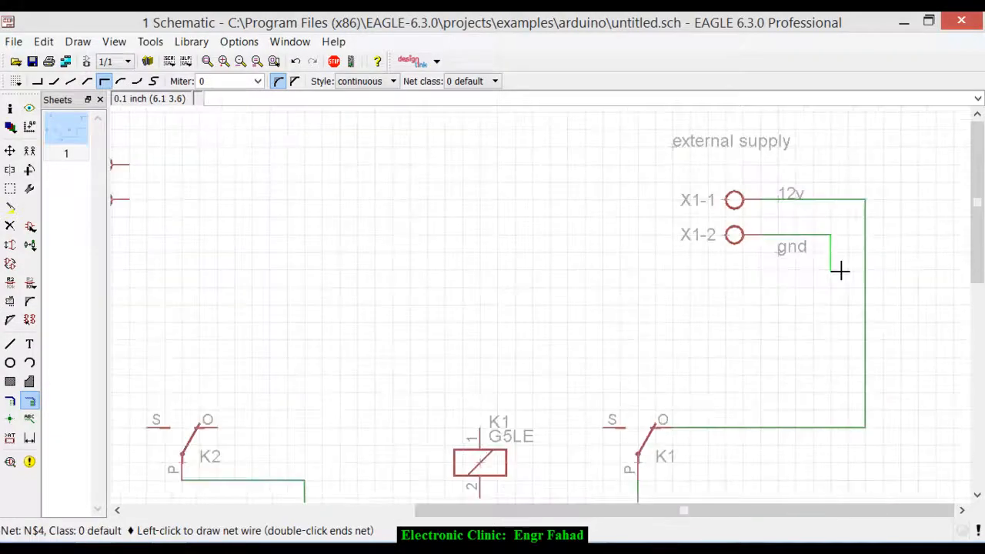
pyautogui.click(830, 374)
pyautogui.click(593, 382)
pyautogui.click(605, 428)
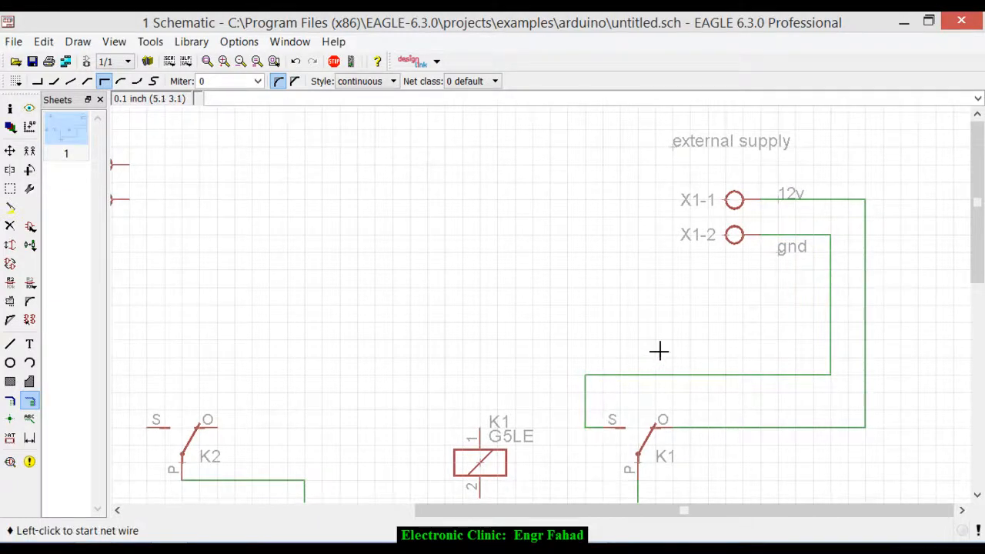
# - Branch a net from the 12v wire at X1-1 across to pin O of relay K2
pyautogui.scroll(-1, 658, 352)
pyautogui.scroll(-1, 533, 353)
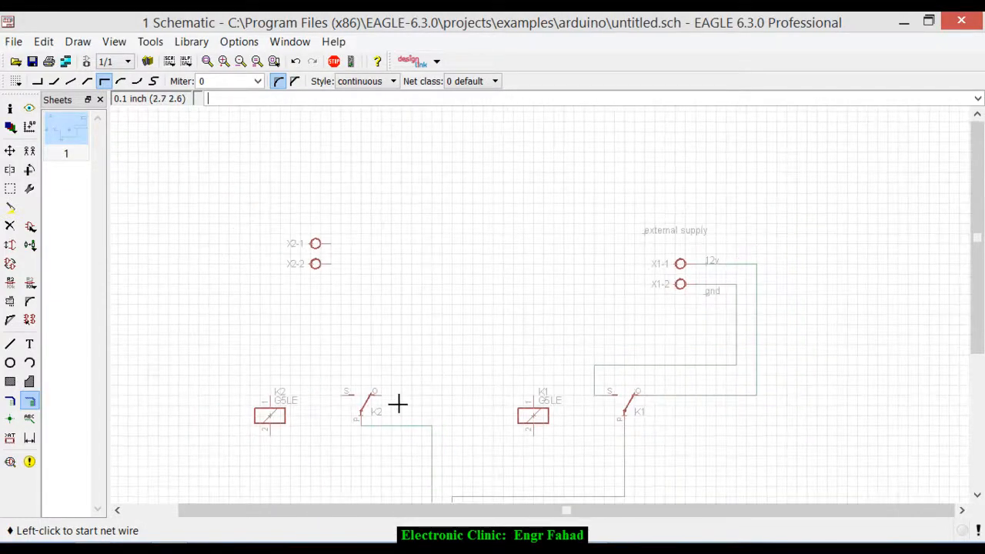
pyautogui.scroll(1, 641, 299)
pyautogui.scroll(2, 758, 246)
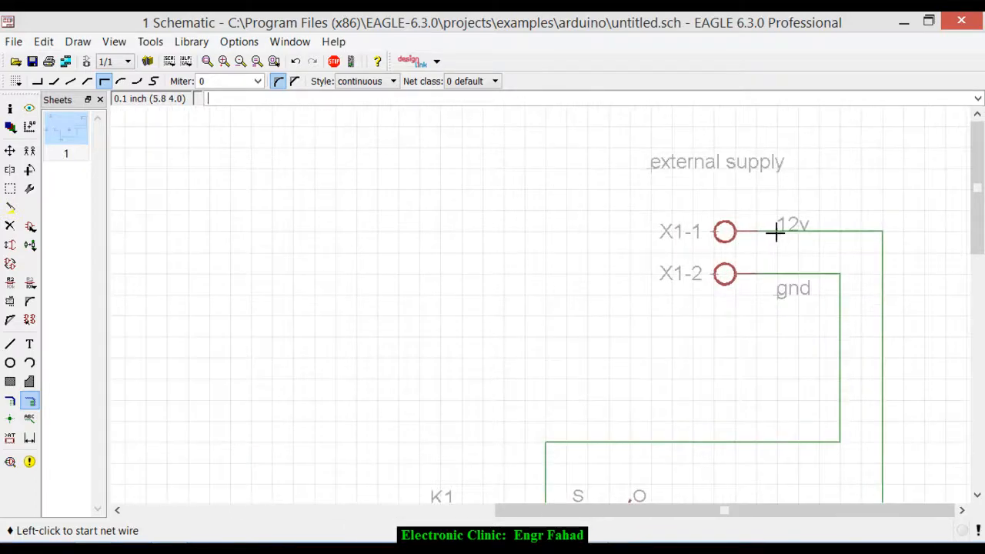
pyautogui.click(778, 231)
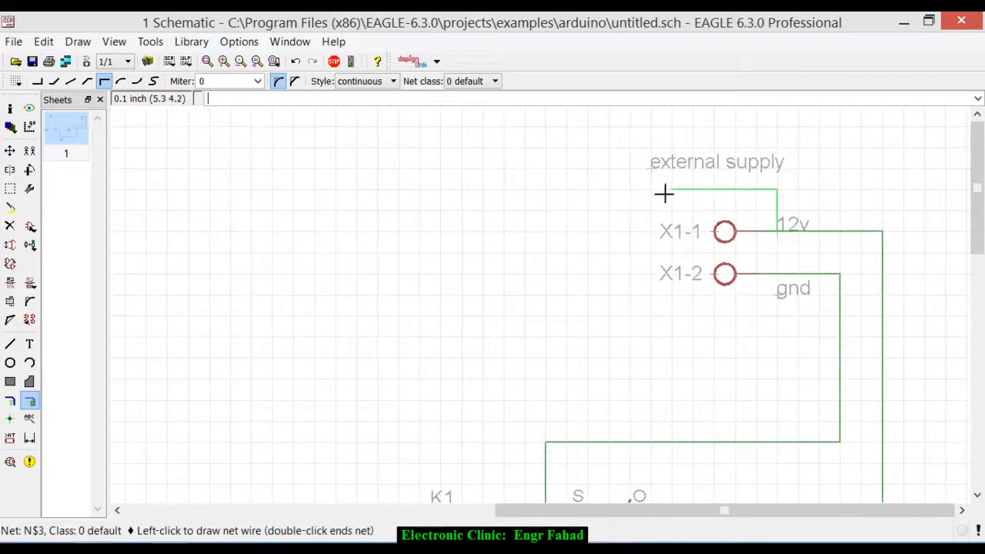
pyautogui.click(382, 189)
pyautogui.scroll(-3, 529, 181)
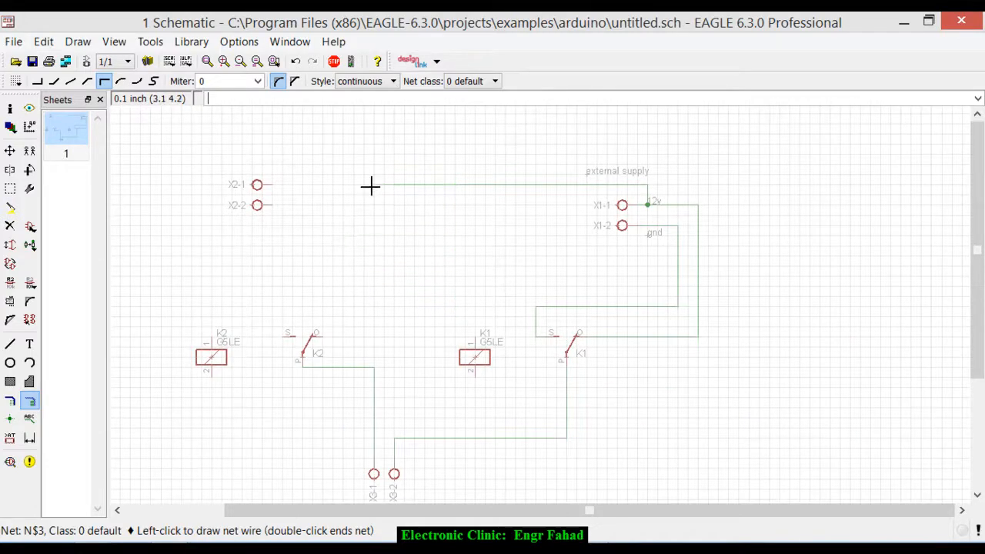
pyautogui.scroll(5, 327, 337)
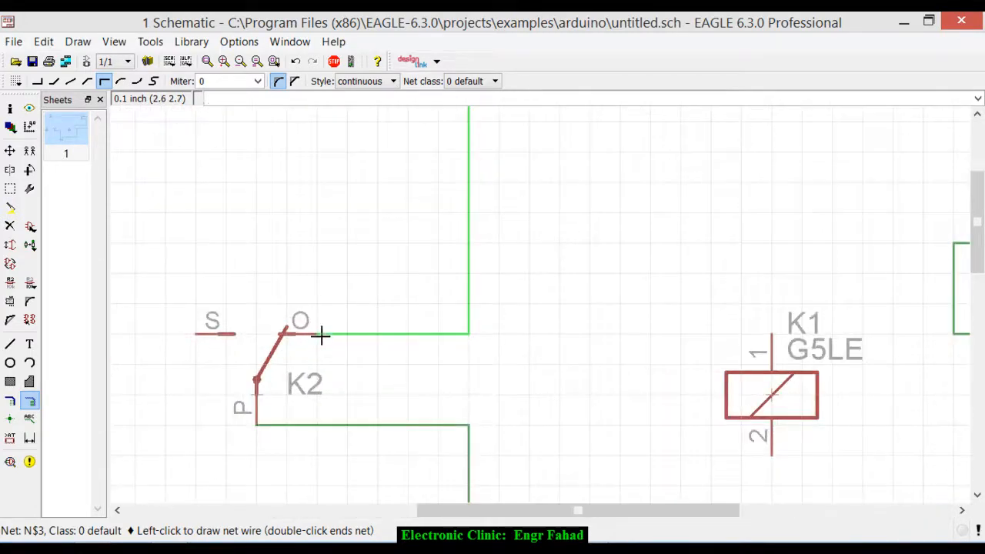
pyautogui.click(321, 335)
# - Branch a net from the gnd wire at X1-2 across to pin S of relay K2
pyautogui.scroll(-5, 444, 285)
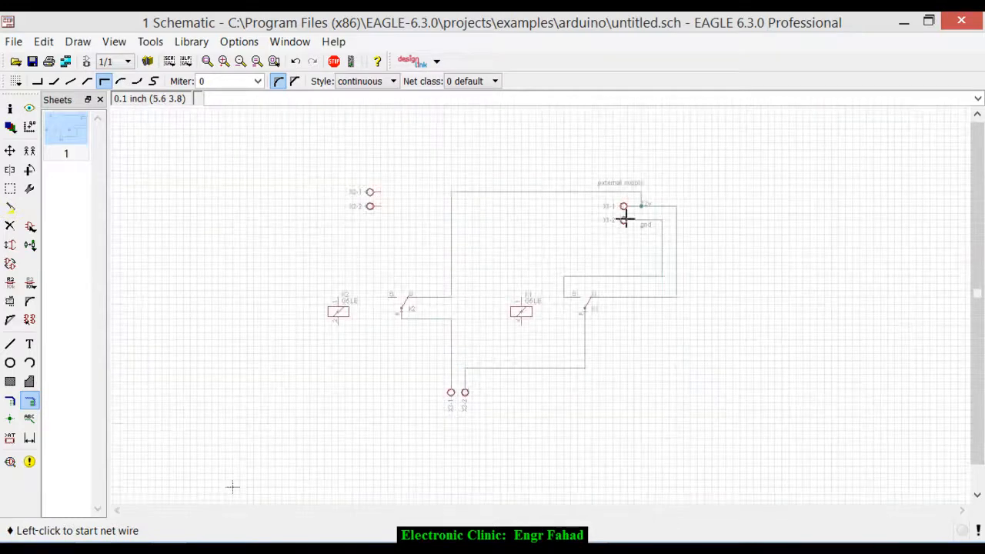
pyautogui.scroll(5, 627, 221)
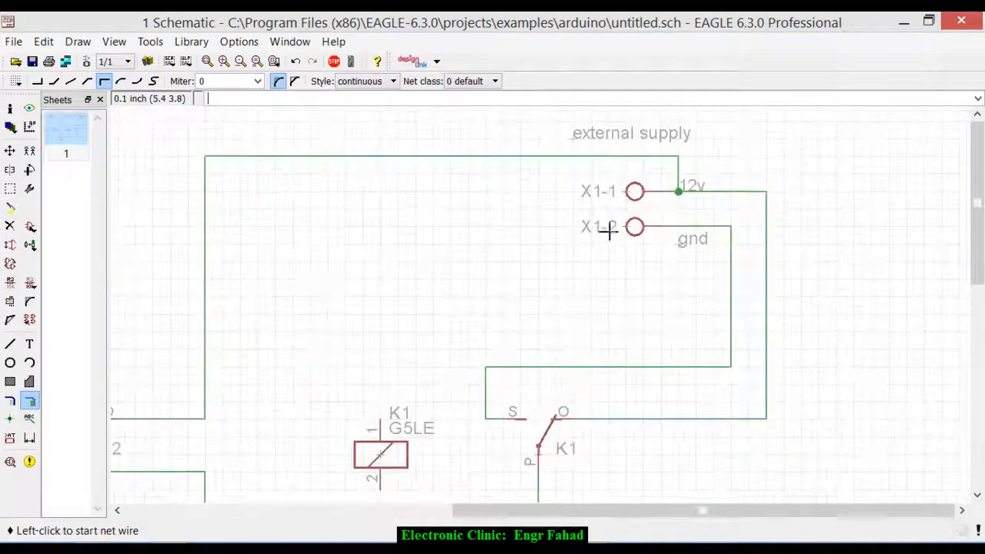
pyautogui.click(734, 223)
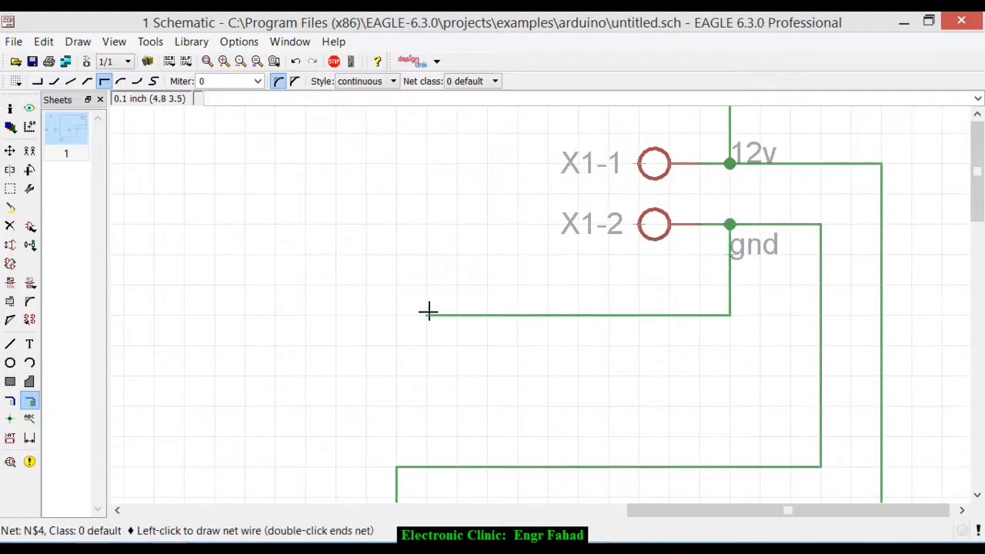
pyautogui.scroll(-3, 598, 290)
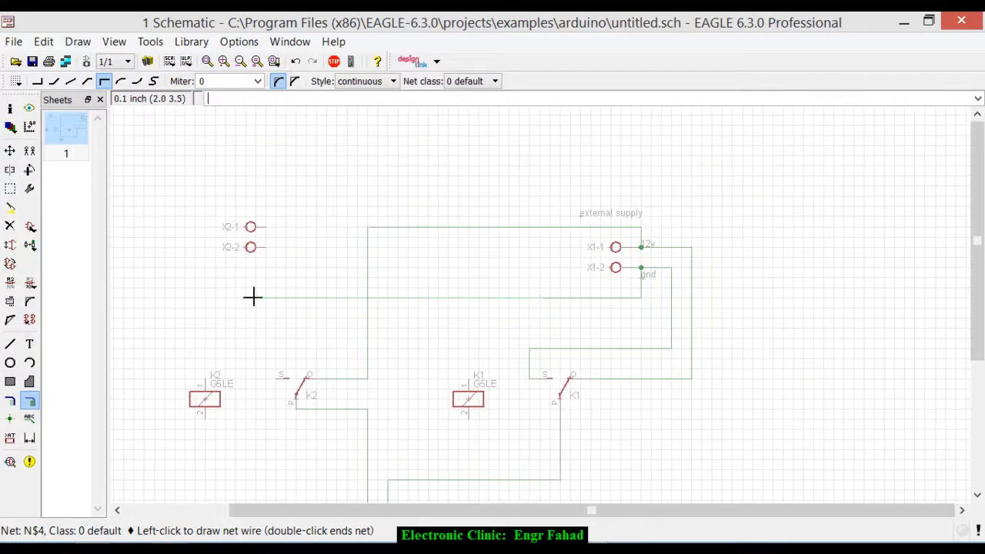
pyautogui.click(282, 296)
pyautogui.scroll(3, 268, 369)
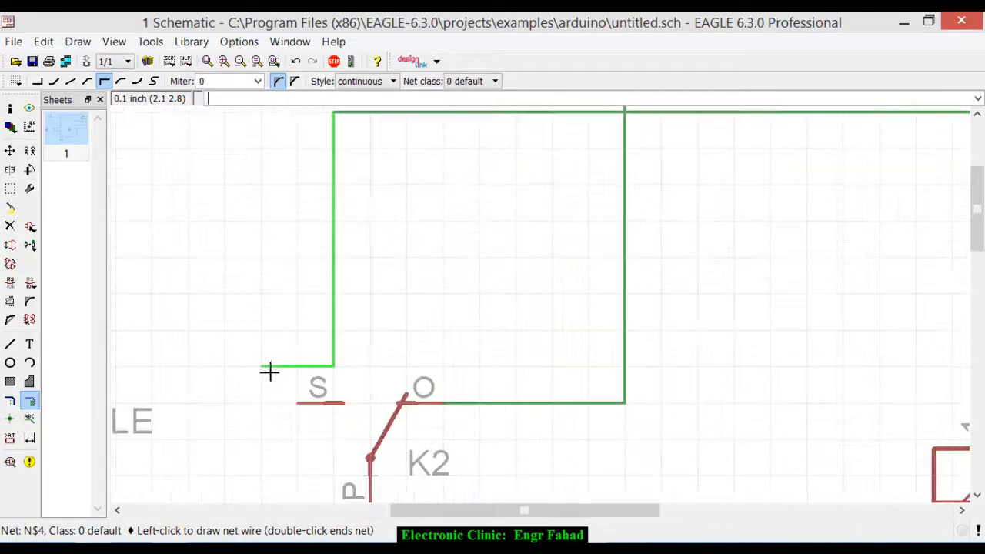
pyautogui.click(297, 402)
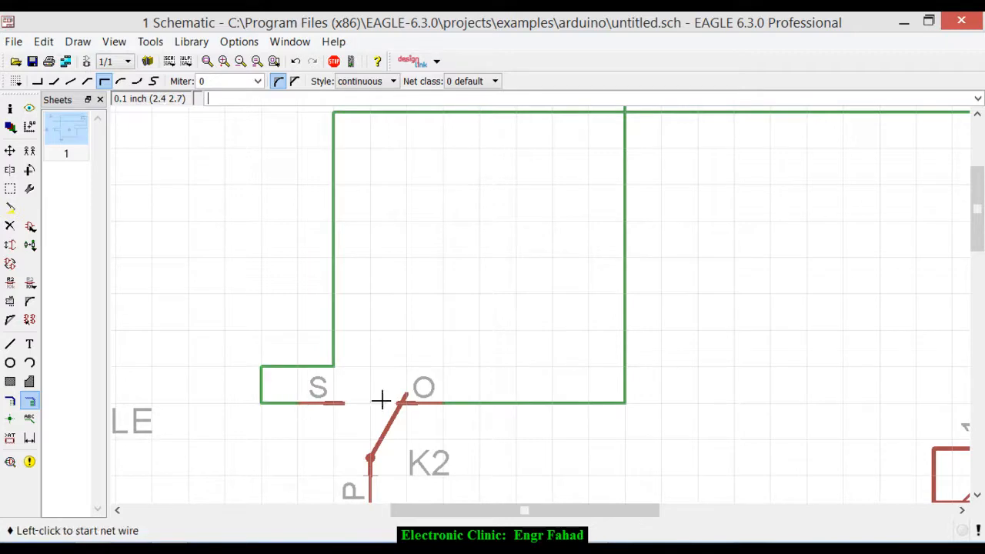
# - Review the contact wiring of both relays and the three connectors across the schematic
pyautogui.scroll(-2, 470, 395)
pyautogui.scroll(-2, 470, 395)
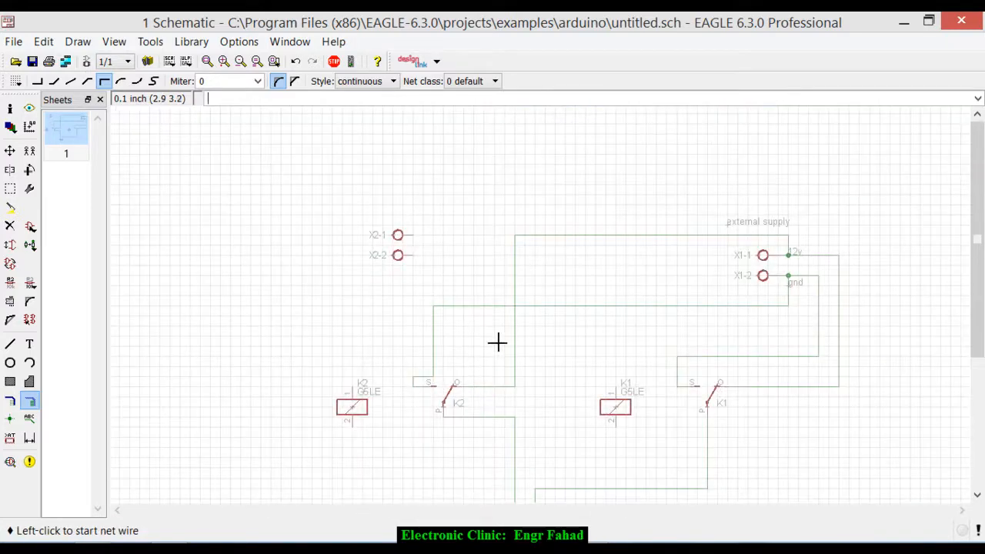
pyautogui.scroll(-1, 497, 341)
pyautogui.scroll(-2, 587, 312)
pyautogui.scroll(2, 567, 372)
pyautogui.scroll(1, 566, 372)
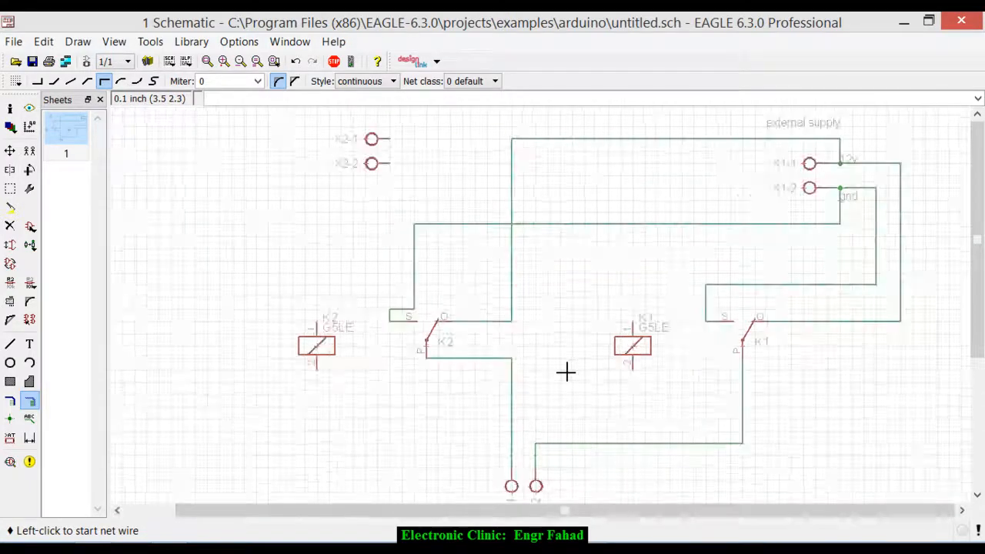
pyautogui.scroll(-2, 565, 372)
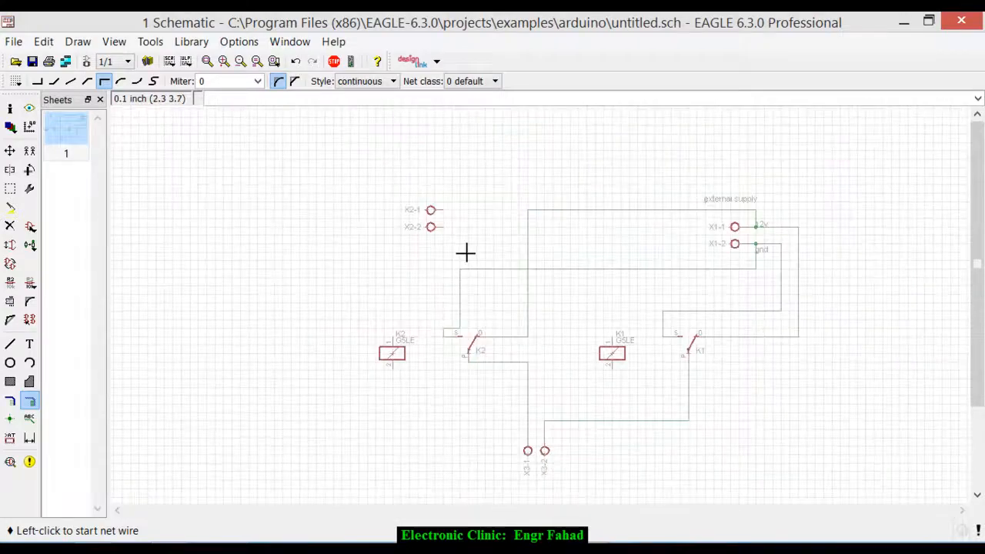
pyautogui.scroll(2, 458, 246)
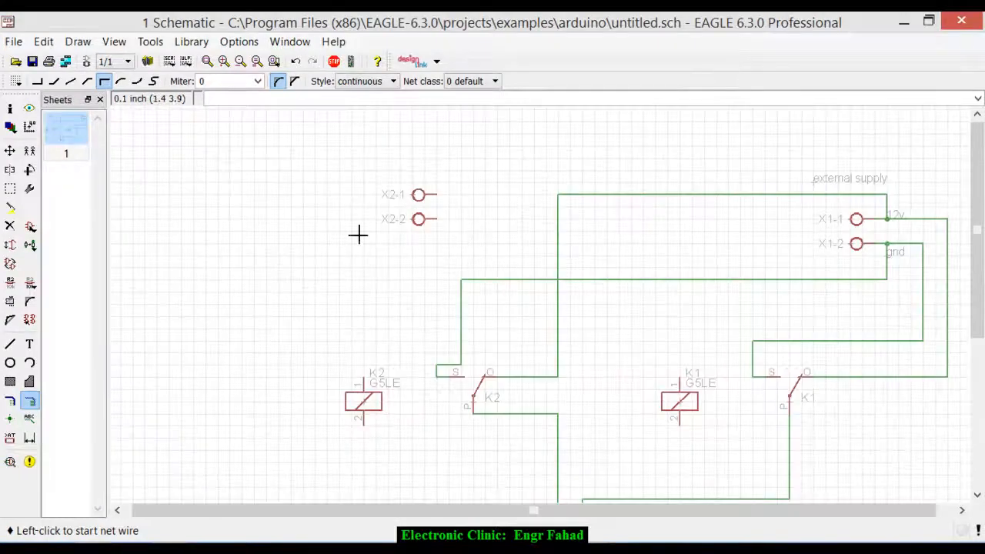
# - Place a text label reading gnd just below the X2-2 connector pin
pyautogui.click(29, 344)
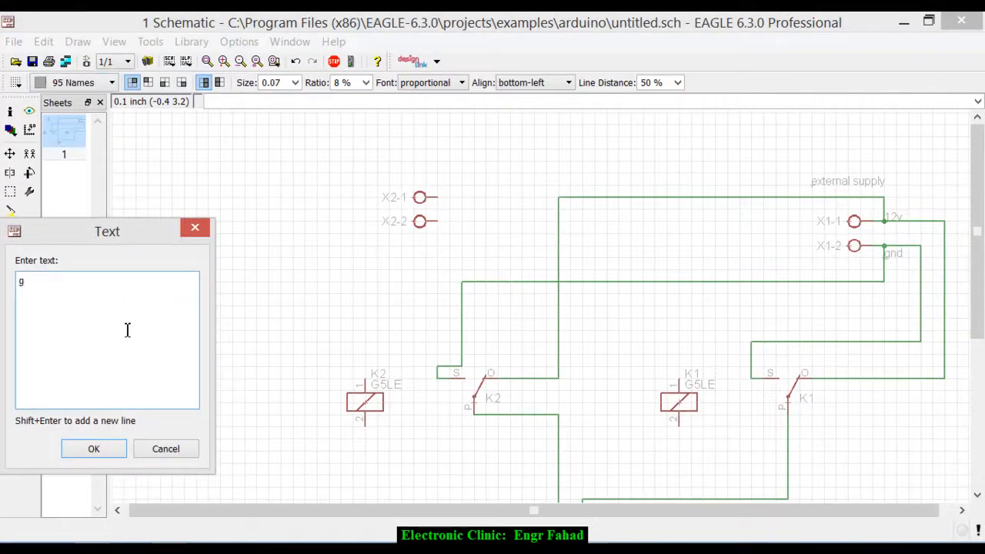
pyautogui.press('Return')
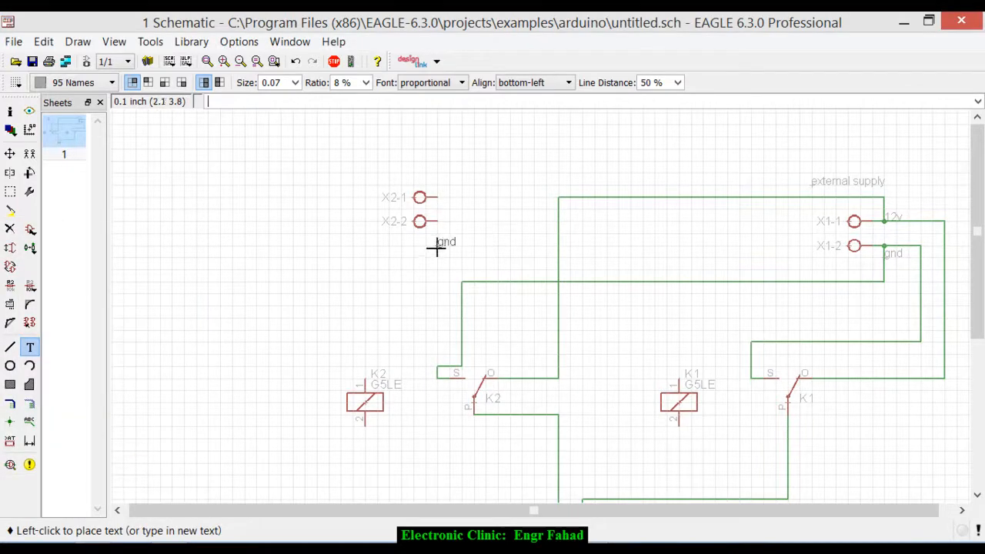
pyautogui.click(437, 232)
# - Place a text label reading 12v just above the X2-1 connector pin
pyautogui.moveTo(104, 300); pyautogui.dragTo(3, 278)
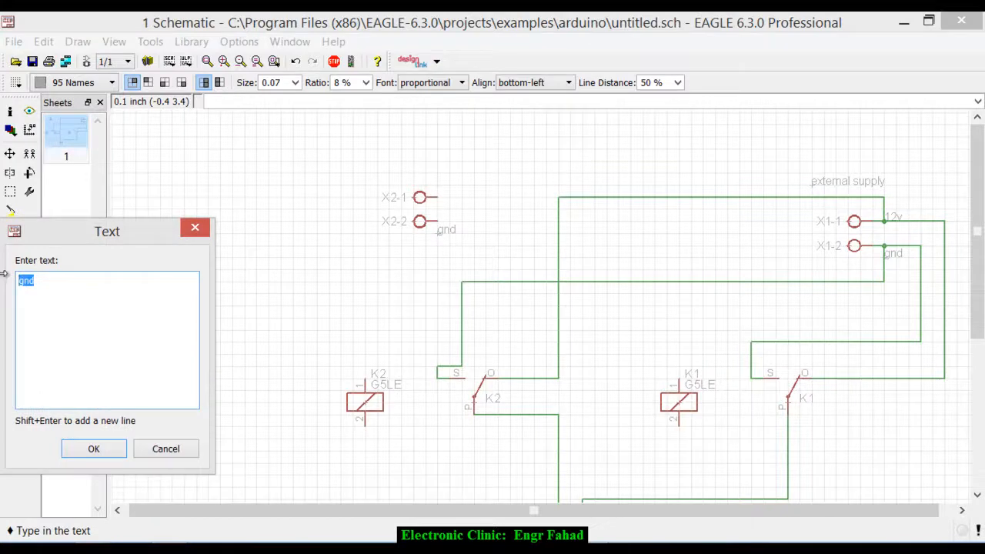
pyautogui.press('Return')
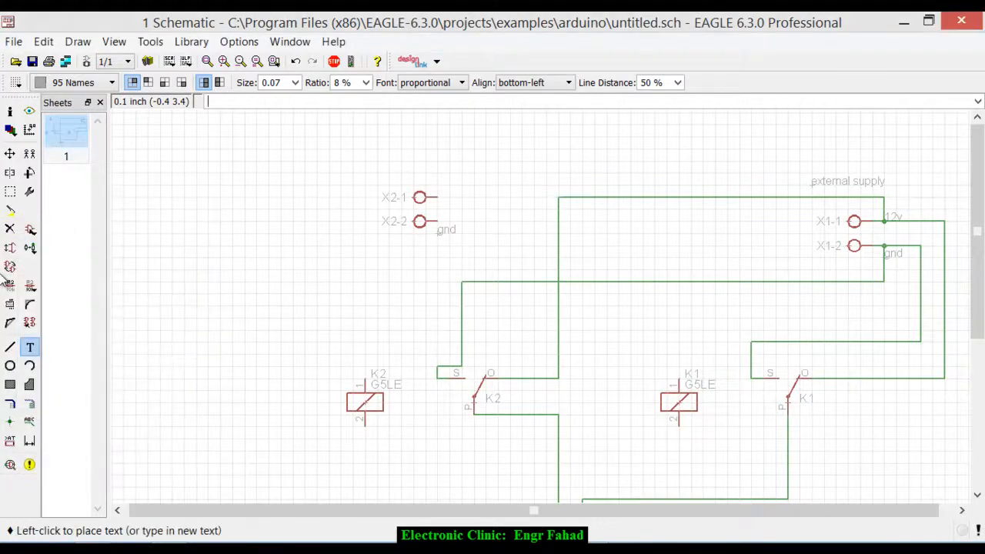
pyautogui.press('Escape')
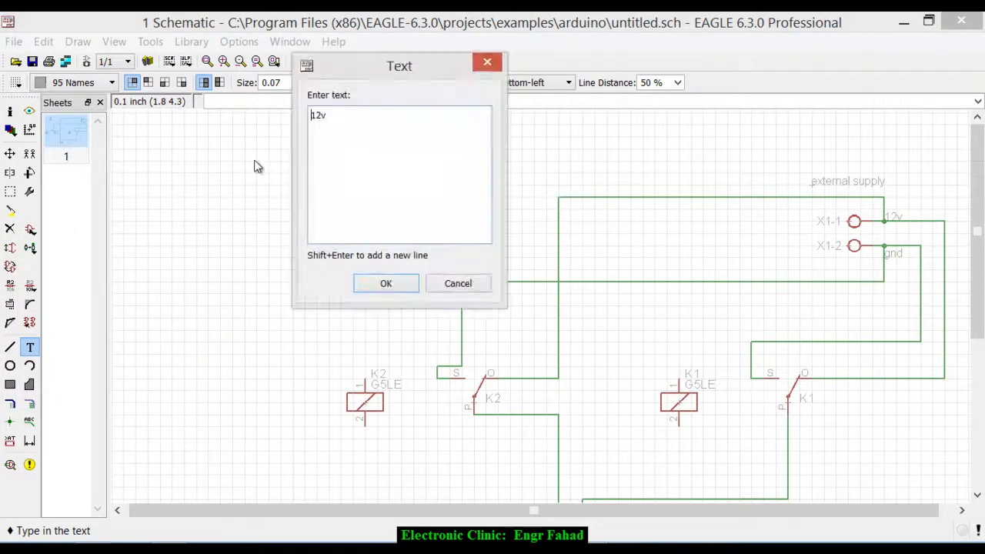
pyautogui.press('Escape')
pyautogui.hotkey('alt', 'F2')
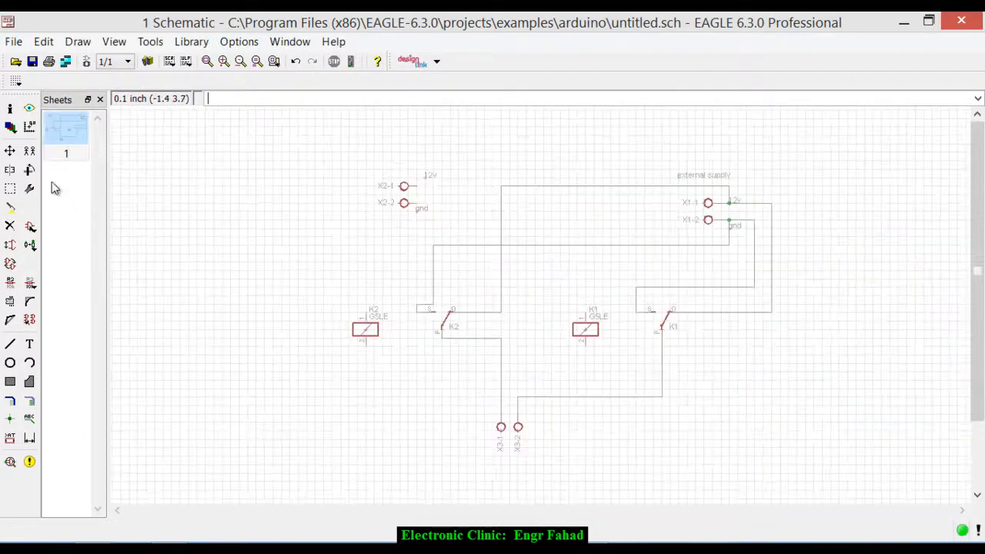
# - Copy connector X2 and place the copy above and left of it, rotated so its pins face down
pyautogui.click(29, 150)
pyautogui.click(405, 202)
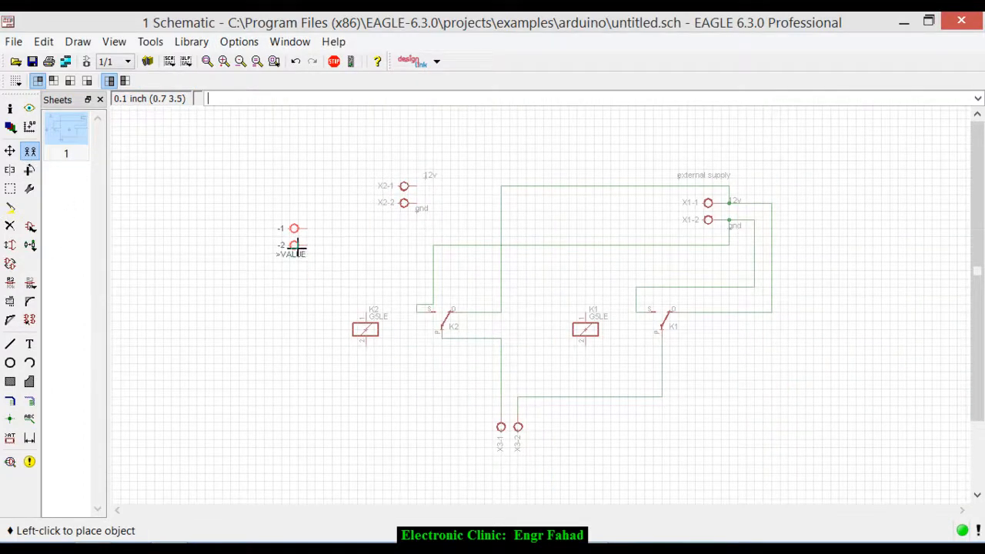
pyautogui.rightClick(299, 181)
pyautogui.rightClick(298, 173)
pyautogui.rightClick(298, 173)
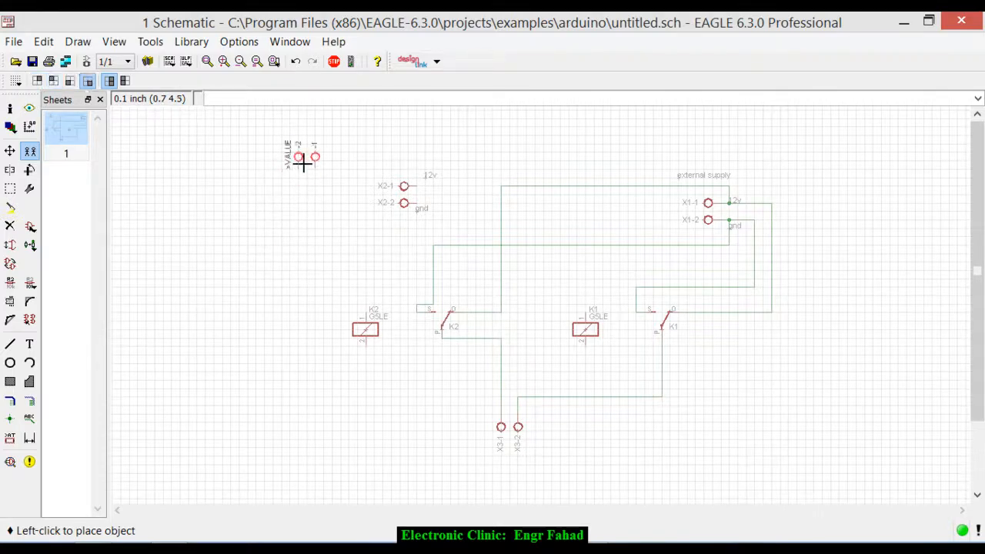
pyautogui.click(301, 162)
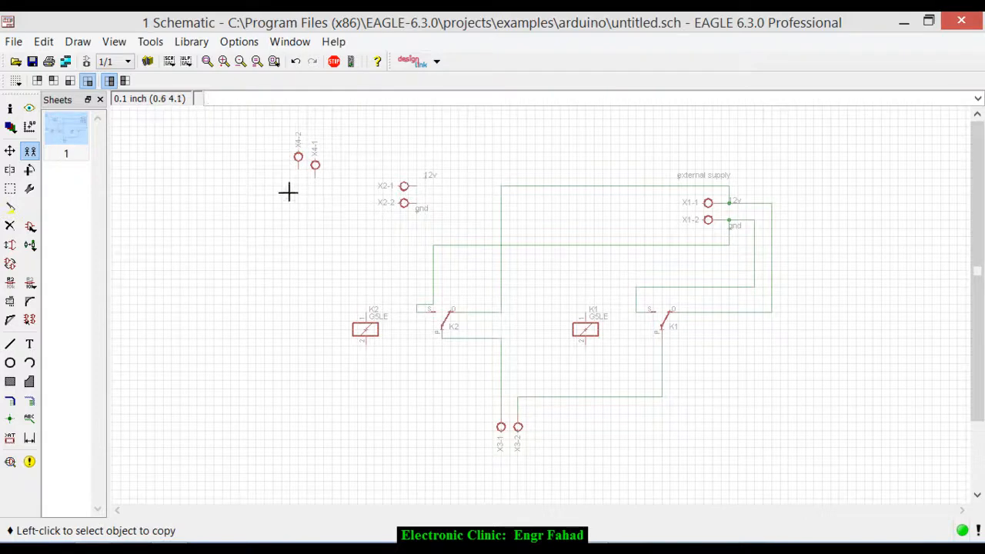
# - Move connector symbol X4-2 down to line up with X4-1
pyautogui.click(10, 152)
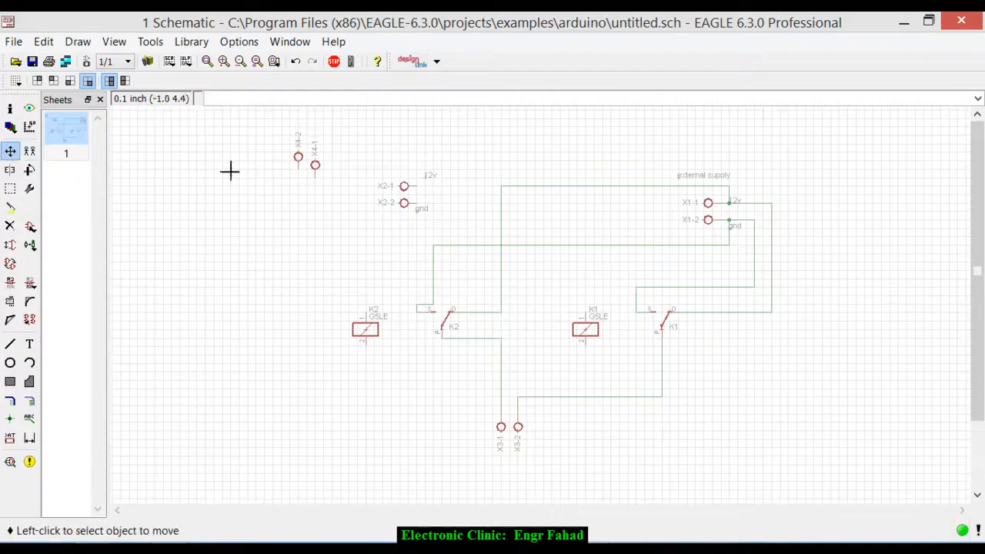
pyautogui.click(292, 164)
pyautogui.click(293, 172)
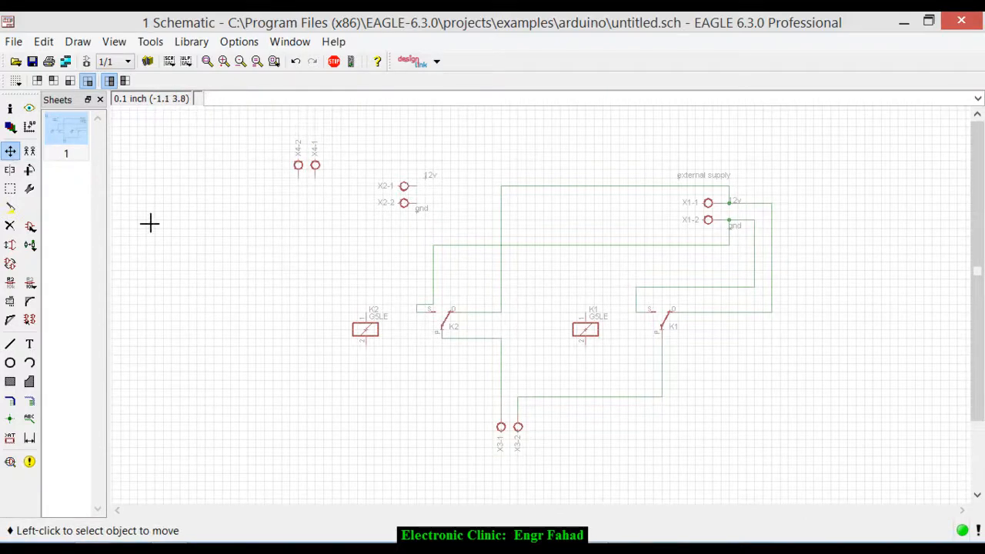
# - Draw a net joining connector pins X4-2 and X4-1
pyautogui.click(29, 401)
pyautogui.scroll(4, 288, 169)
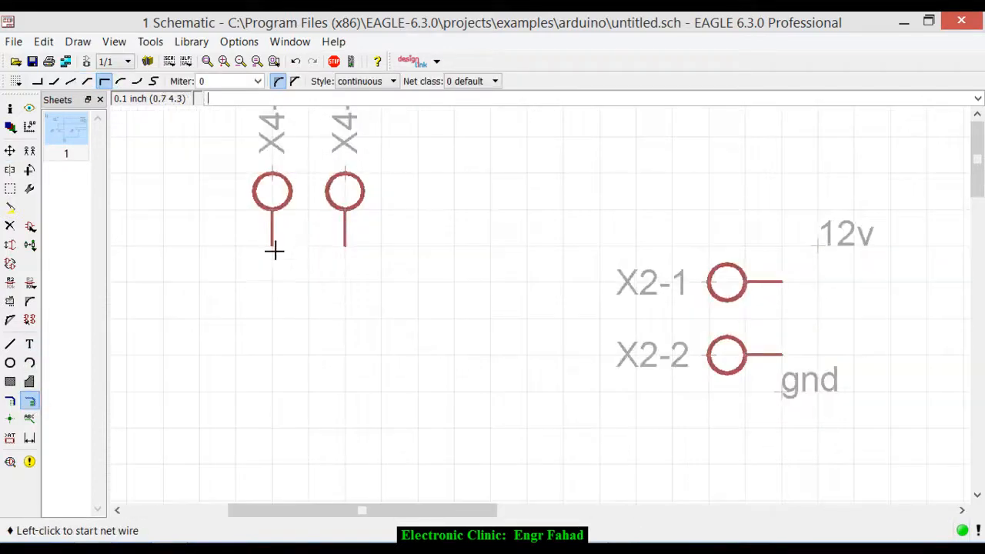
pyautogui.click(275, 248)
pyautogui.click(344, 251)
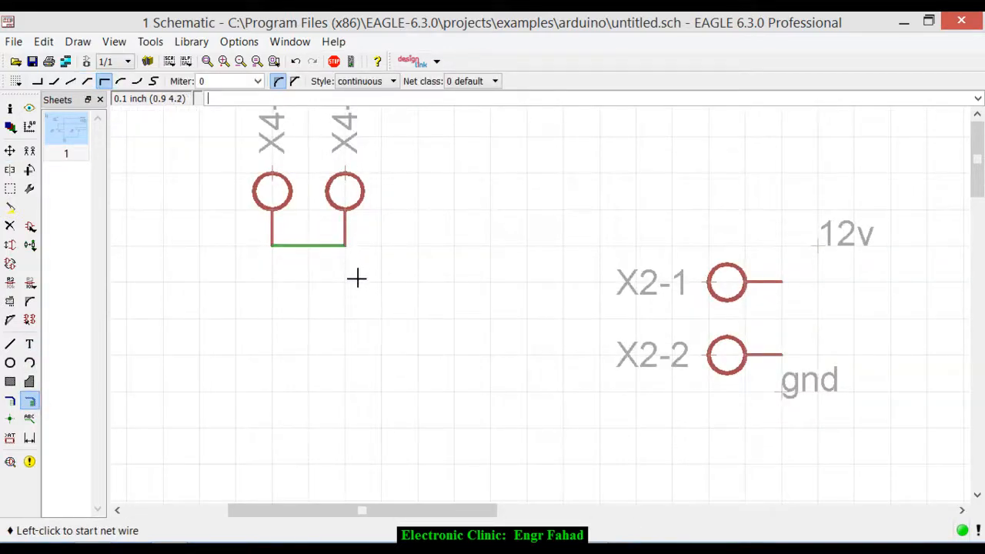
# - Draw a net from the 12v connector pin X2-1 over to the joined pins at X4-1
pyautogui.scroll(-4, 356, 277)
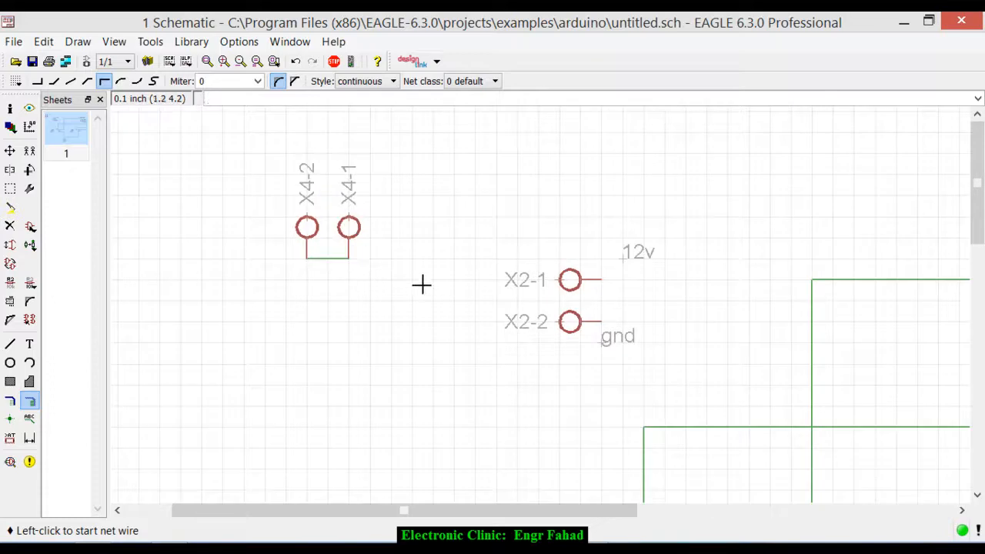
pyautogui.click(573, 282)
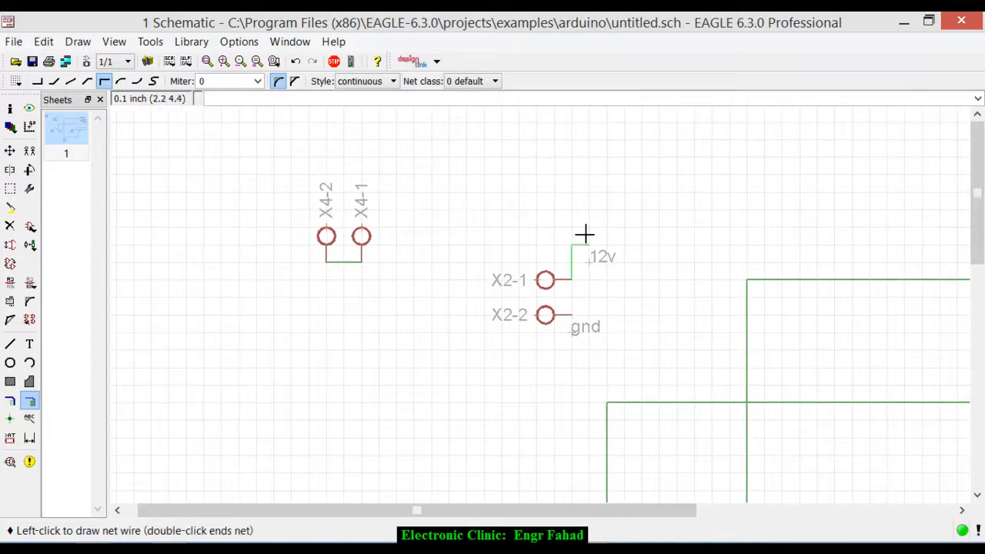
pyautogui.click(465, 225)
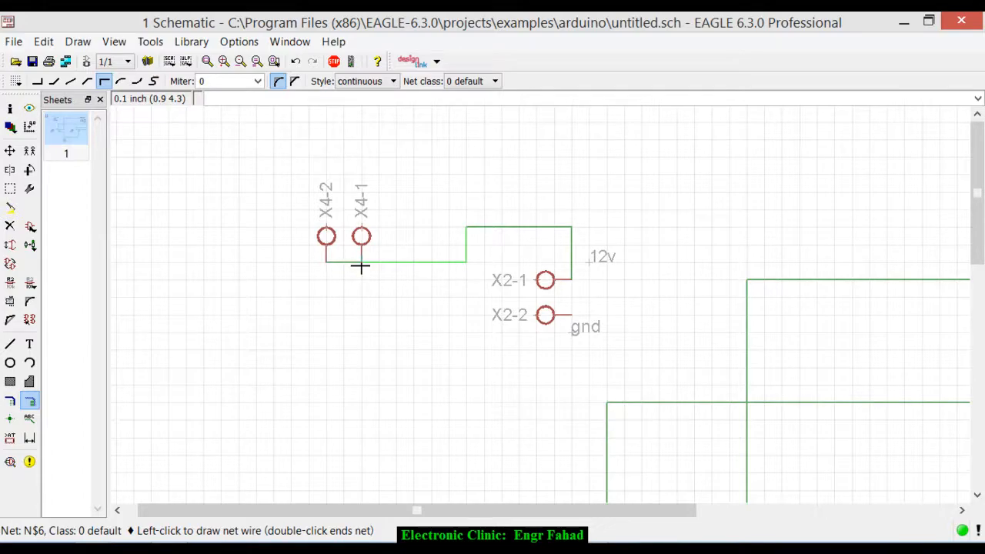
pyautogui.click(361, 265)
# - Draw a net from the gnd connector pin X2-2 around the left of relay K2 to its coil pin 2
pyautogui.scroll(-4, 470, 204)
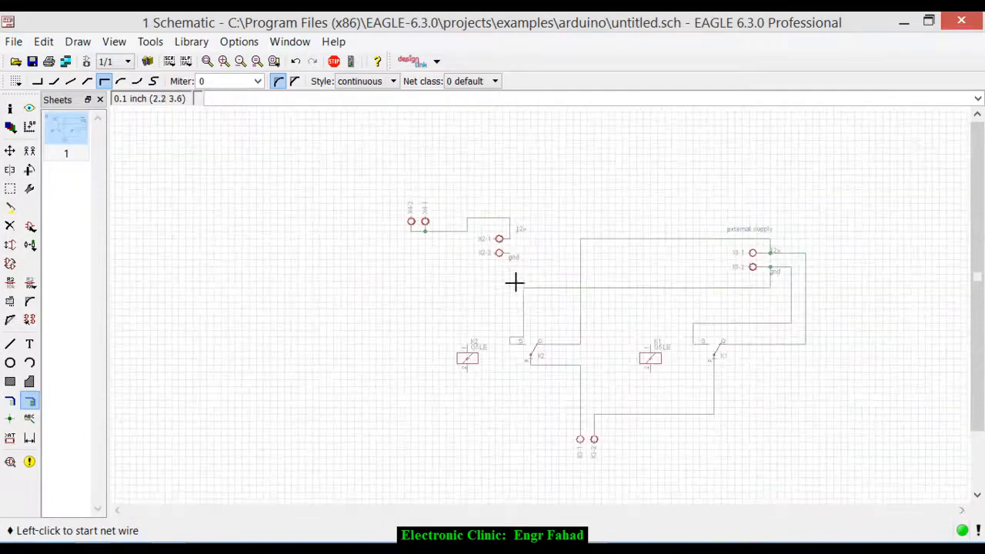
pyautogui.scroll(4, 508, 280)
pyautogui.click(501, 211)
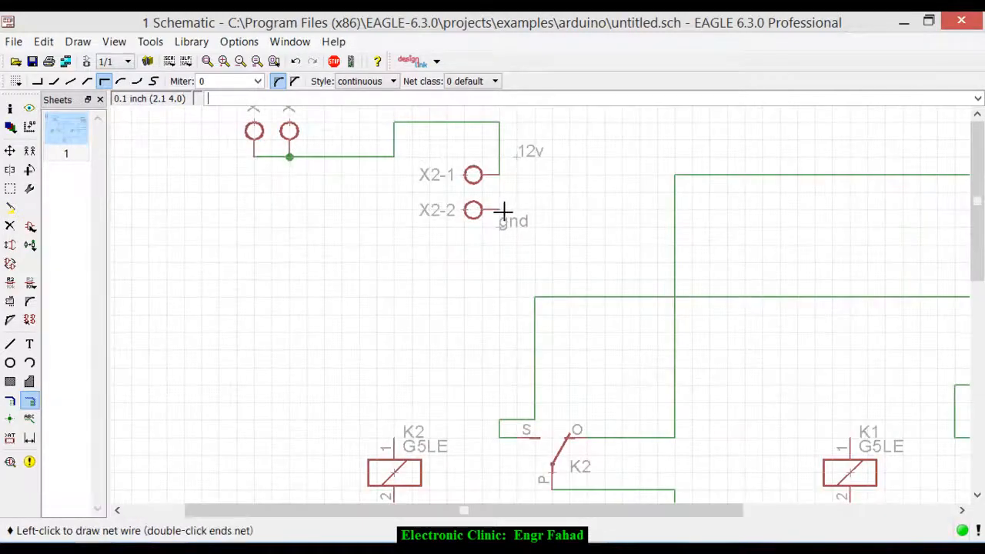
pyautogui.click(496, 297)
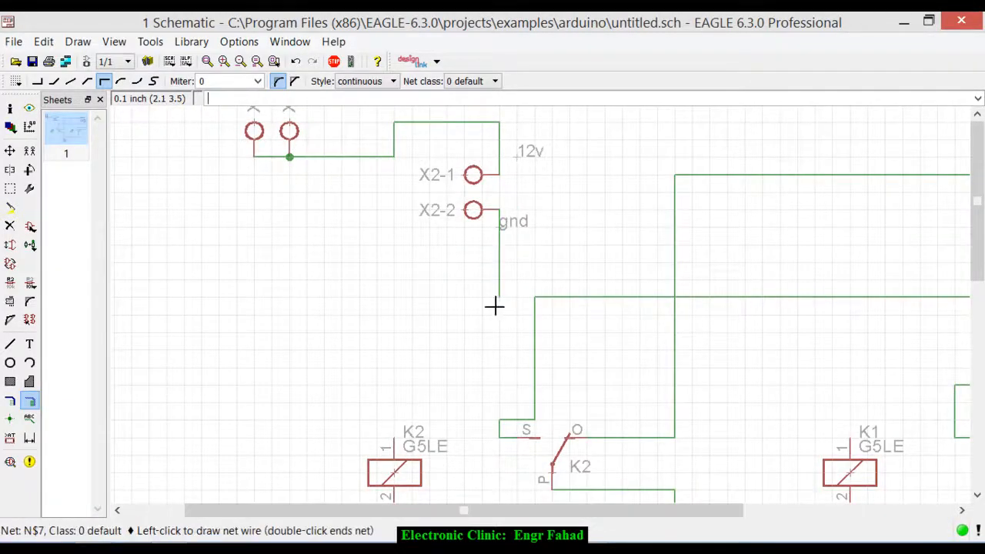
pyautogui.click(255, 296)
pyautogui.scroll(-2, 249, 238)
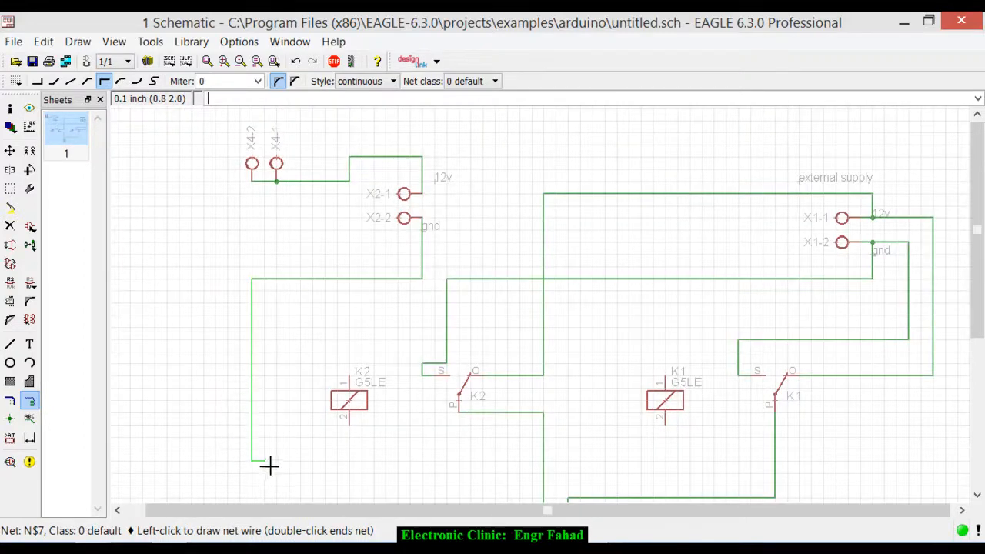
pyautogui.click(337, 472)
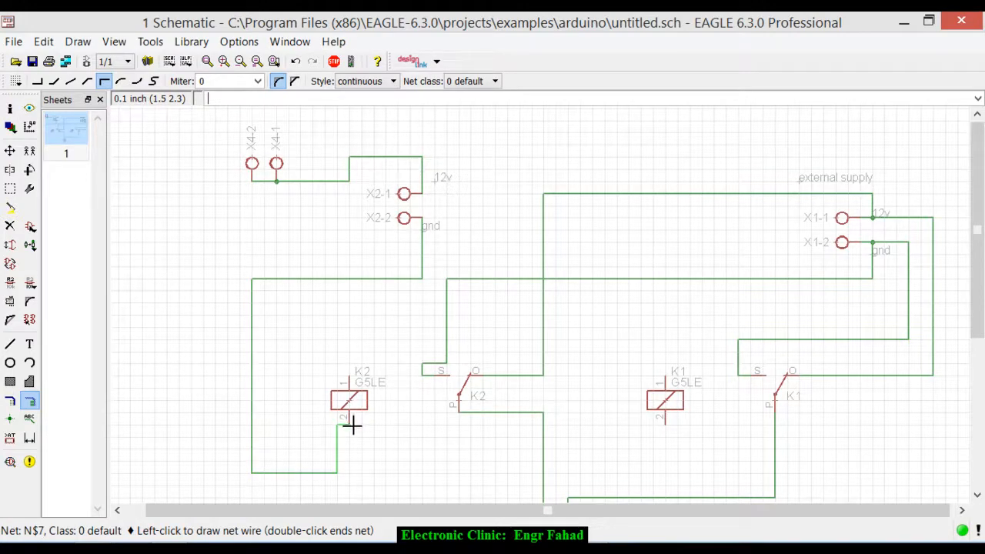
pyautogui.click(350, 424)
# - Branch a net from the gnd wire below K2's coil across to coil pin 2 of relay K1
pyautogui.scroll(-2, 400, 291)
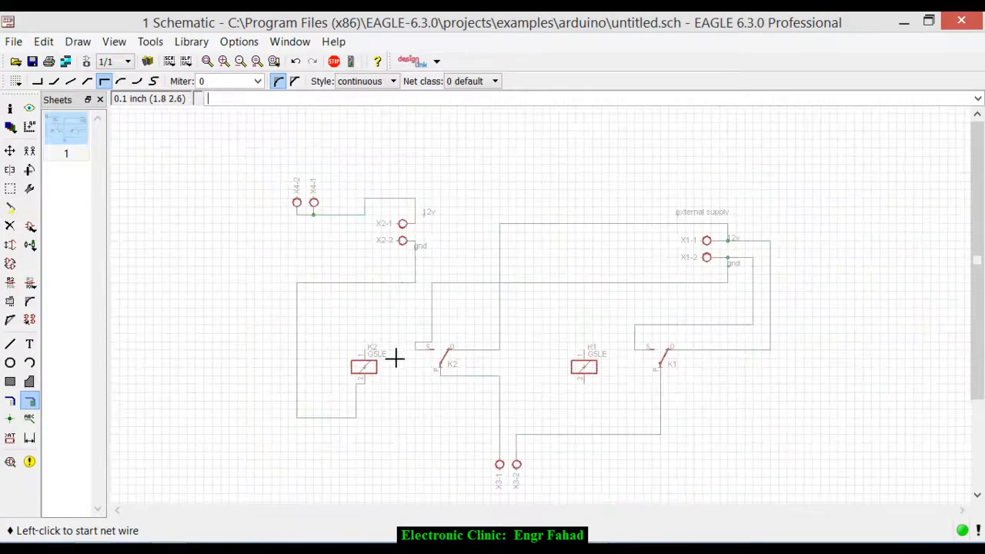
pyautogui.scroll(-1, 391, 363)
pyautogui.scroll(1, 390, 368)
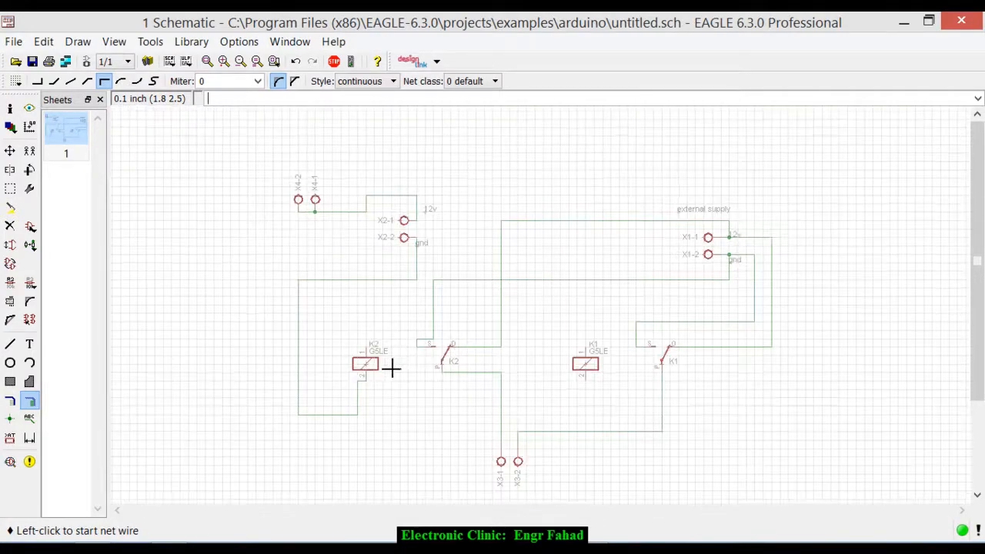
pyautogui.click(357, 407)
pyautogui.click(561, 408)
pyautogui.click(586, 383)
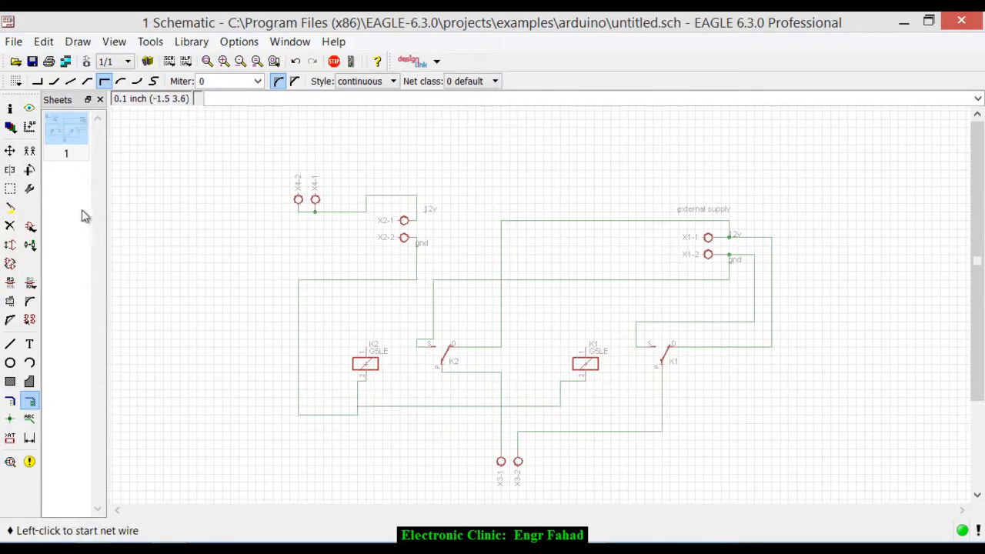
# - Copy connector X2 again and place it with pins facing down at the top centre of the schematic
pyautogui.click(29, 150)
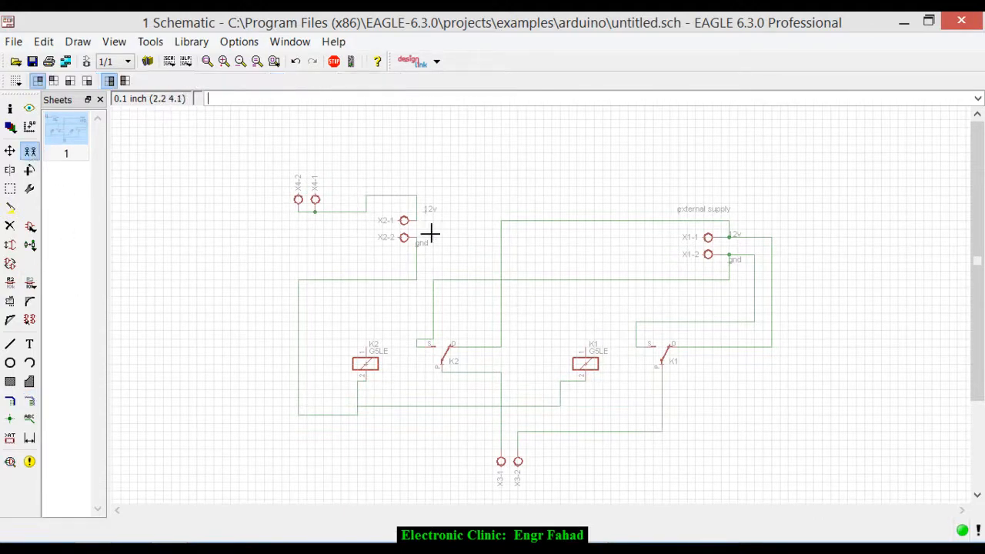
pyautogui.click(404, 221)
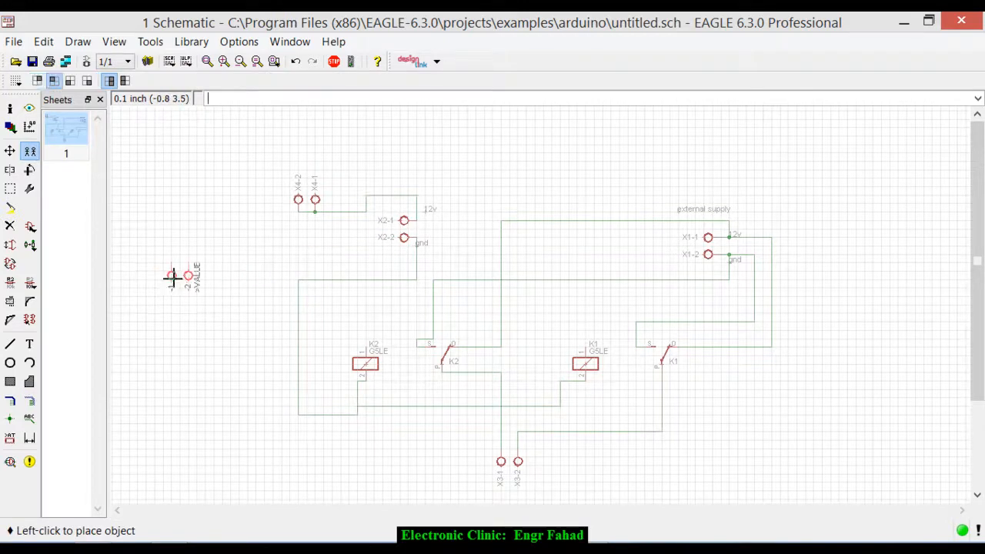
pyautogui.rightClick(172, 278)
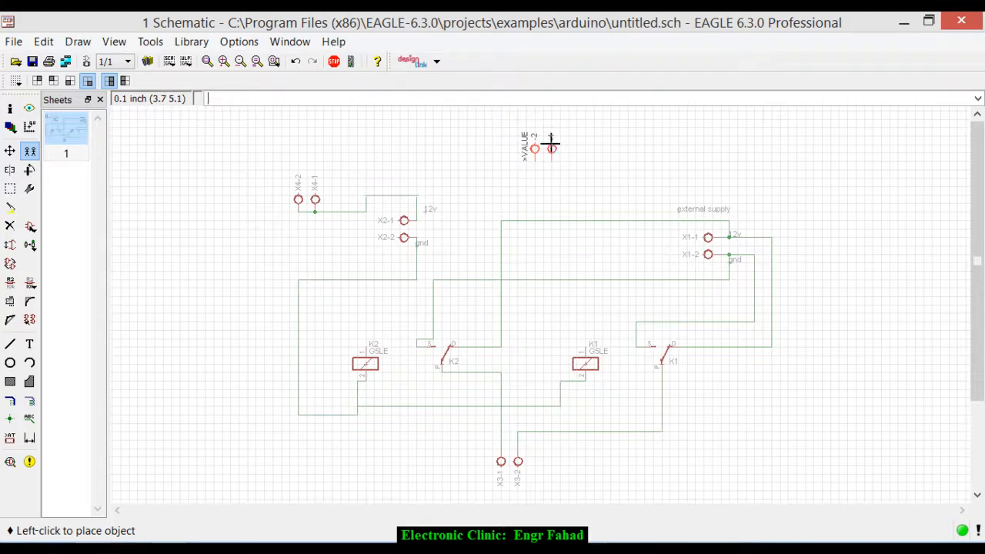
pyautogui.click(550, 142)
# - Place a text label reading to plc outputs to the right of connector X5
pyautogui.click(26, 344)
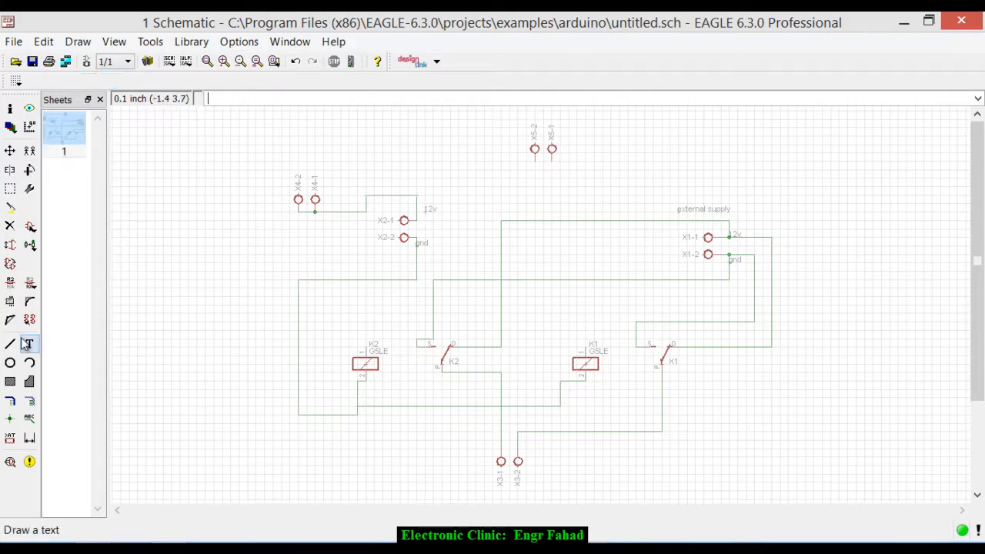
pyautogui.click(31, 345)
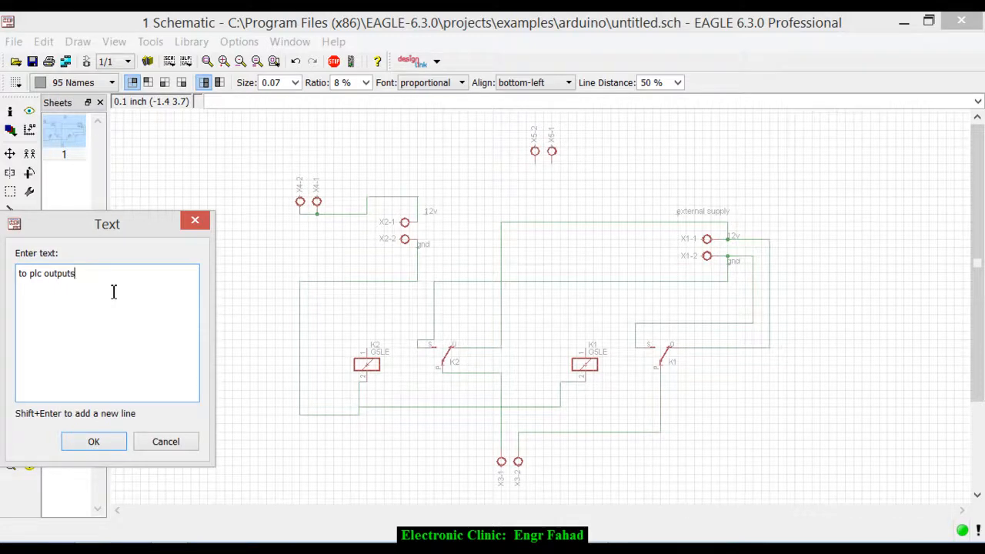
pyautogui.press('Return')
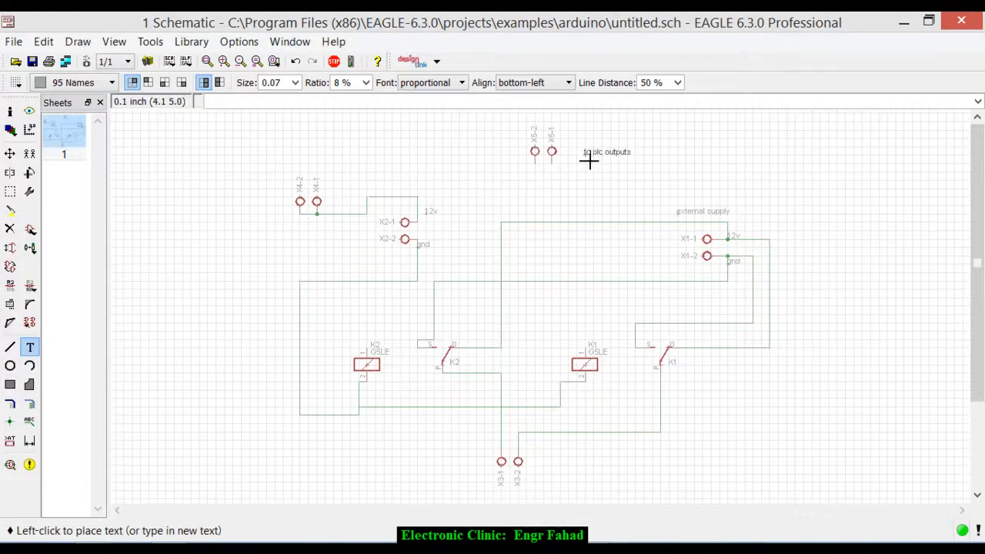
pyautogui.click(583, 161)
pyautogui.press('Escape')
pyautogui.press('Escape')
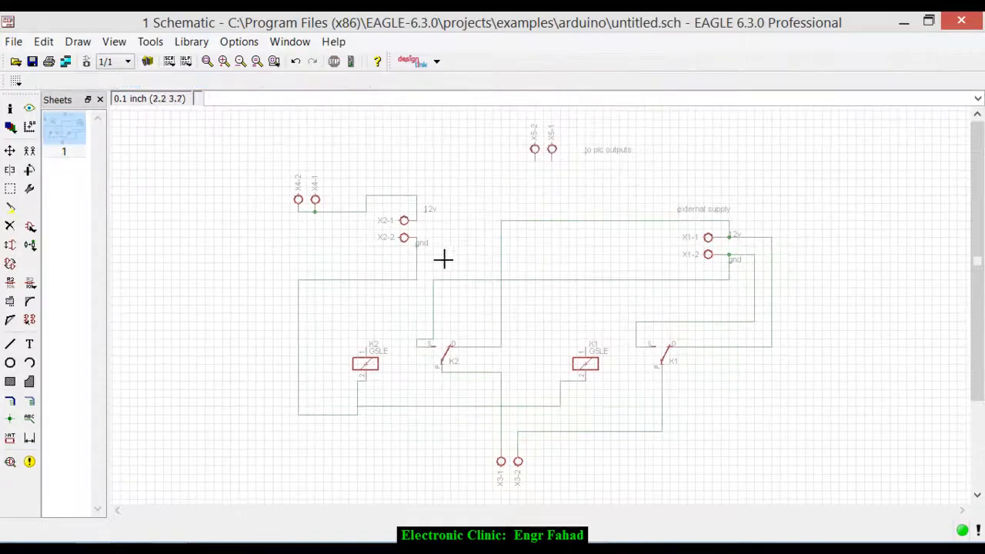
# - Draw a net from coil pin 1 of relay K2 around the left of X4 to connector pin X5-2
pyautogui.click(31, 408)
pyautogui.scroll(3, 367, 344)
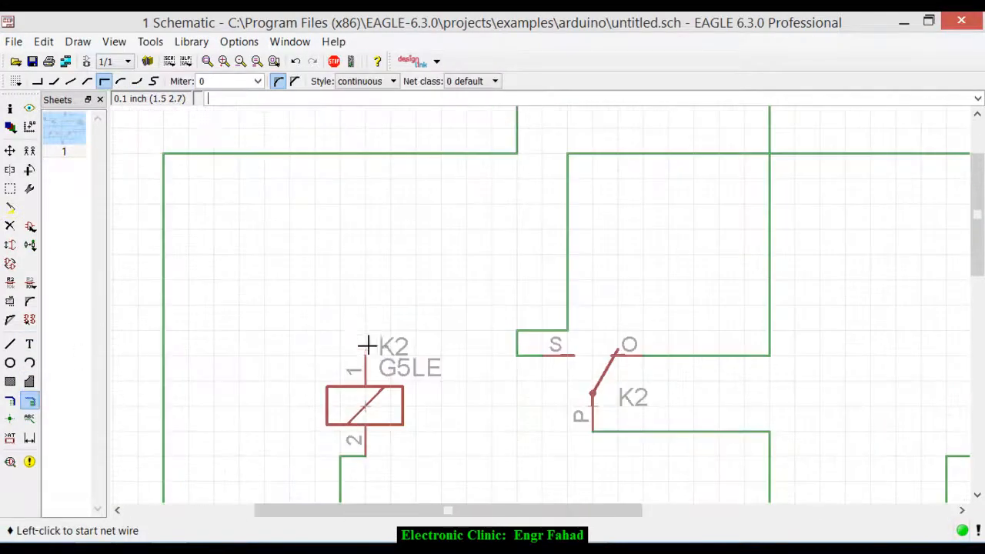
pyautogui.click(366, 360)
pyautogui.scroll(-3, 385, 342)
pyautogui.scroll(-2, 539, 239)
pyautogui.click(369, 275)
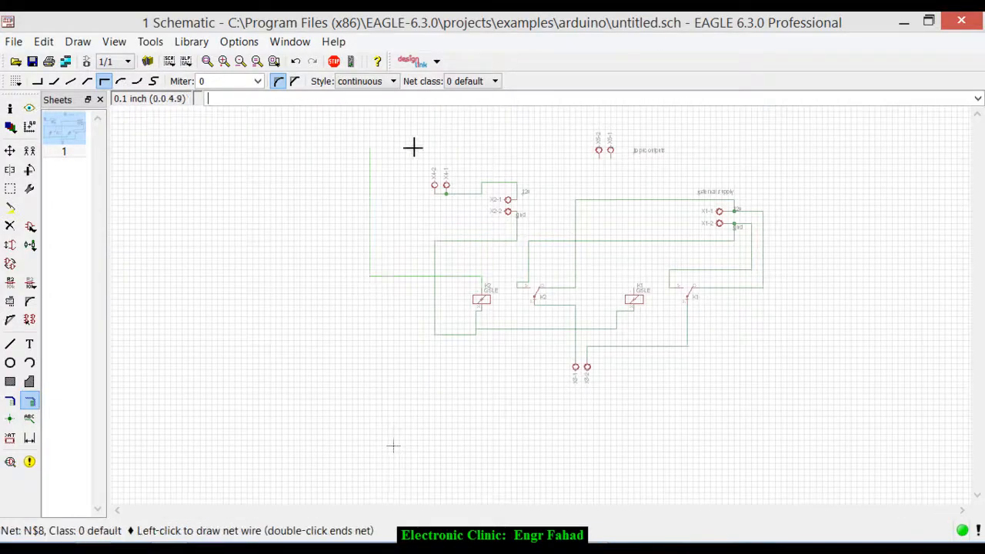
pyautogui.scroll(4, 585, 162)
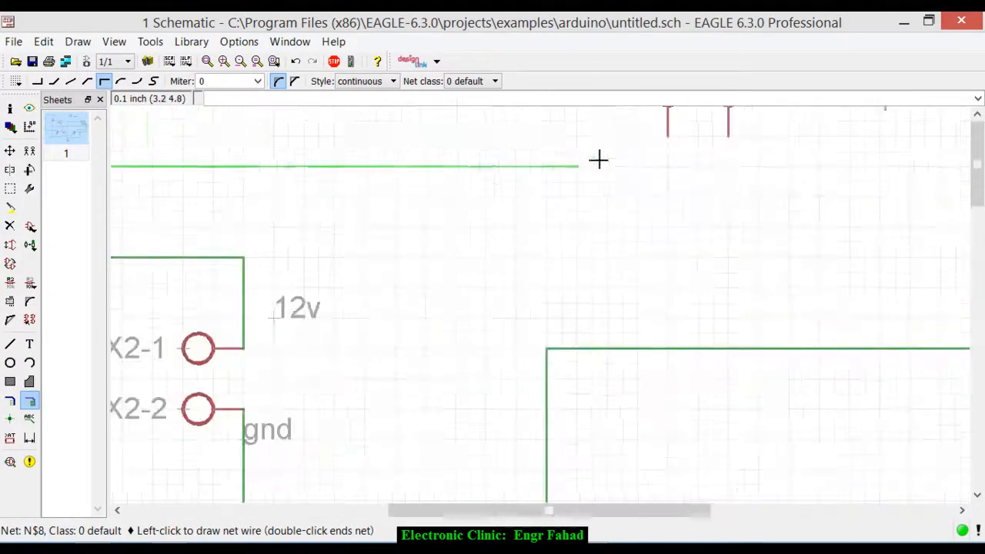
pyautogui.click(667, 132)
pyautogui.scroll(-4, 646, 169)
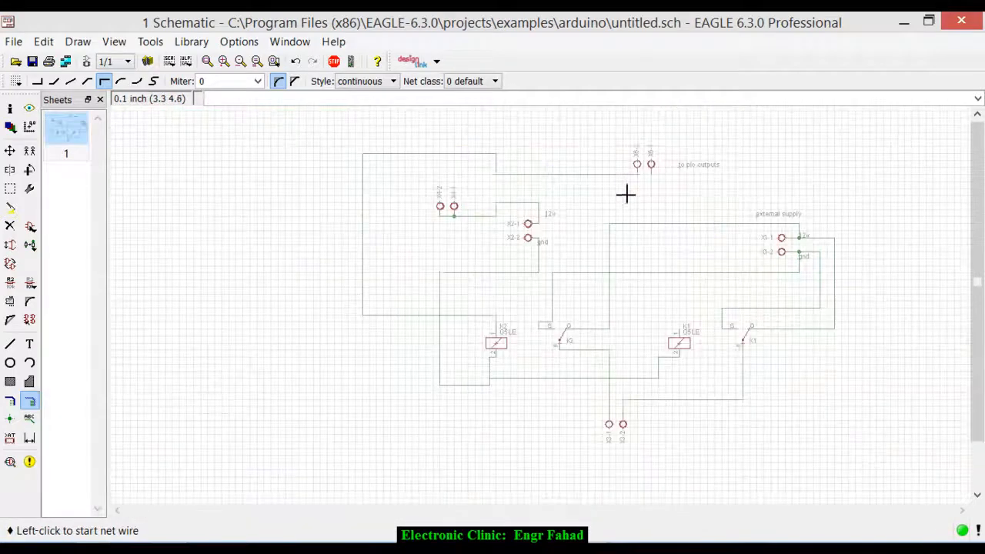
# - Draw a net from coil pin 1 of relay K1 straight up and across to connector pin X5-1
pyautogui.scroll(4, 676, 320)
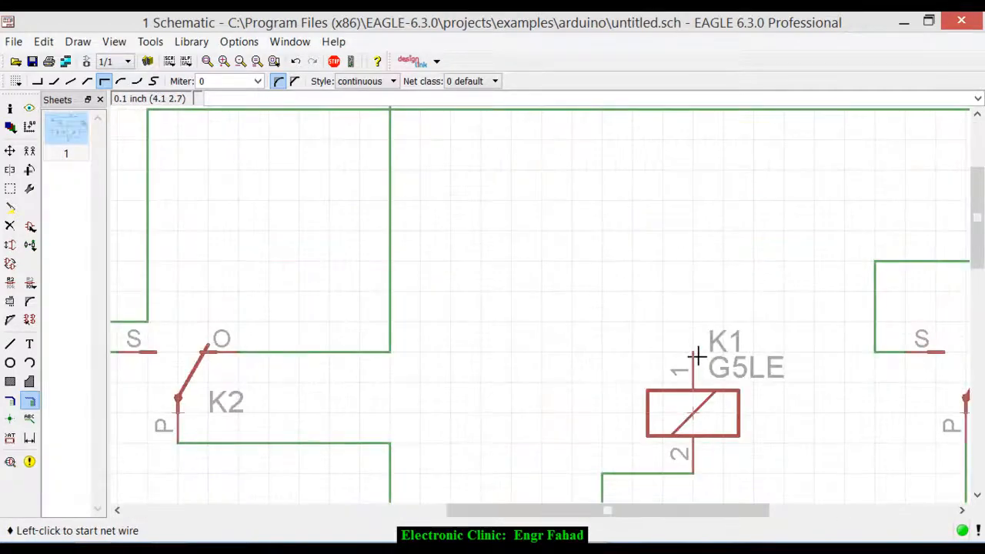
pyautogui.click(694, 353)
pyautogui.scroll(-5, 651, 337)
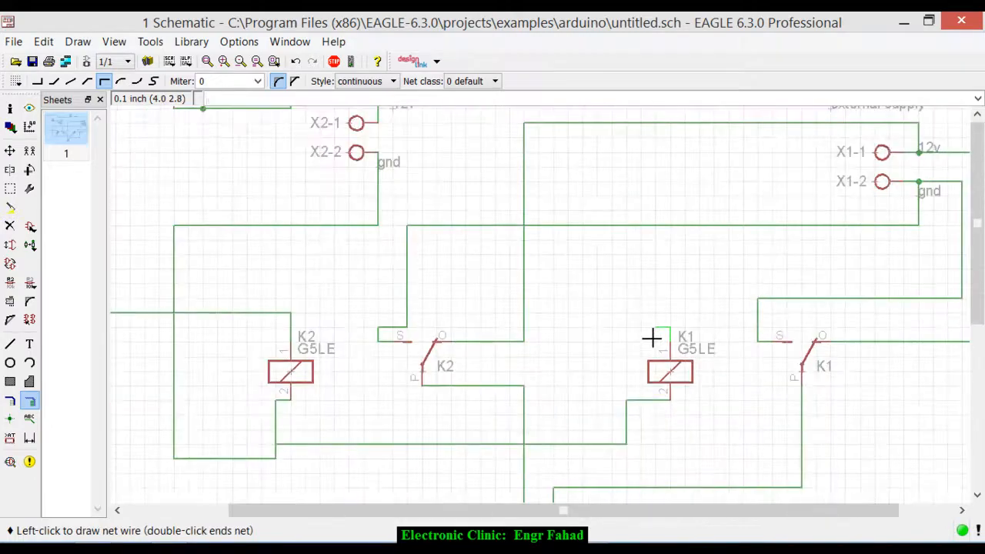
pyautogui.scroll(5, 636, 221)
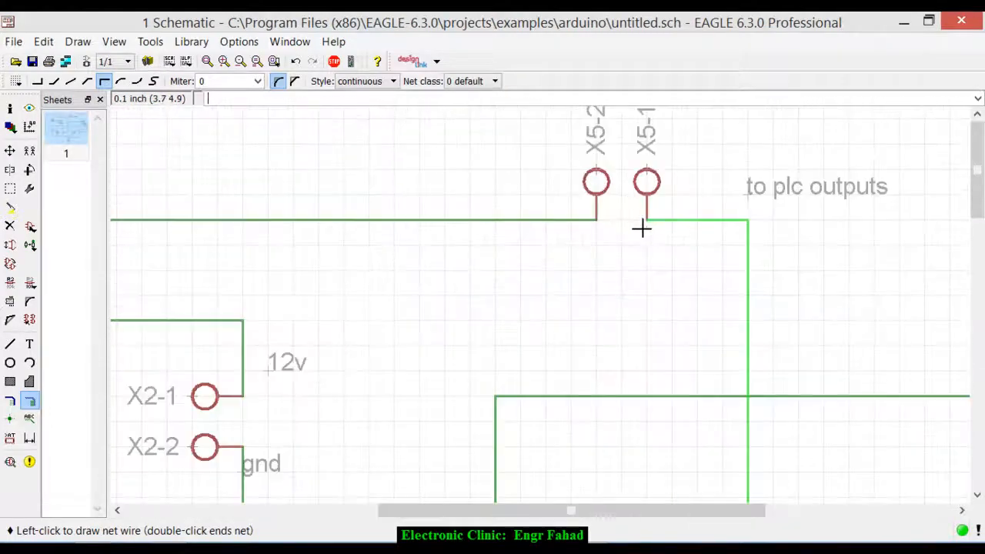
pyautogui.click(648, 221)
pyautogui.scroll(-4, 650, 224)
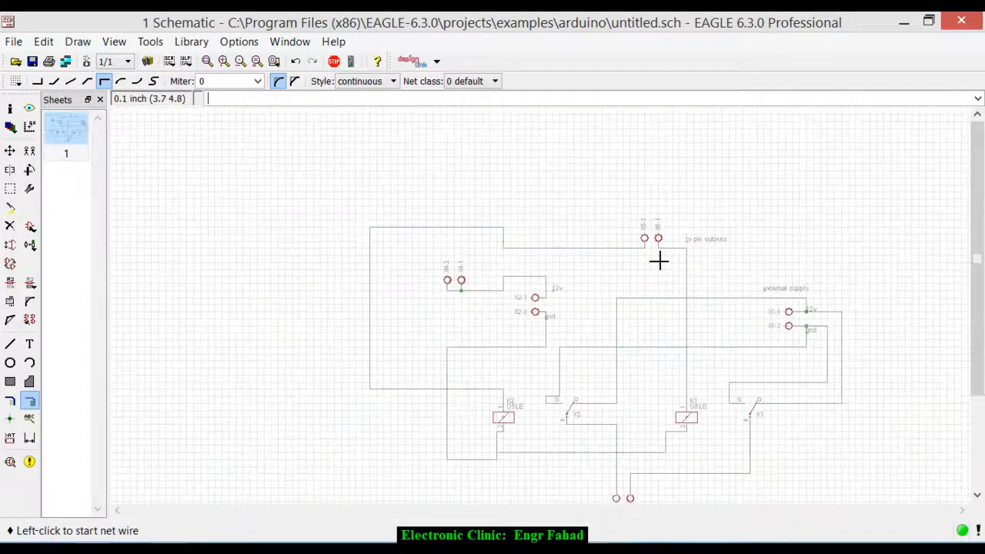
# - Examine the completed wiring between both relay coils, their contacts and connectors X1, X2, X4 and X5
pyautogui.scroll(-1, 659, 261)
pyautogui.scroll(4, 647, 325)
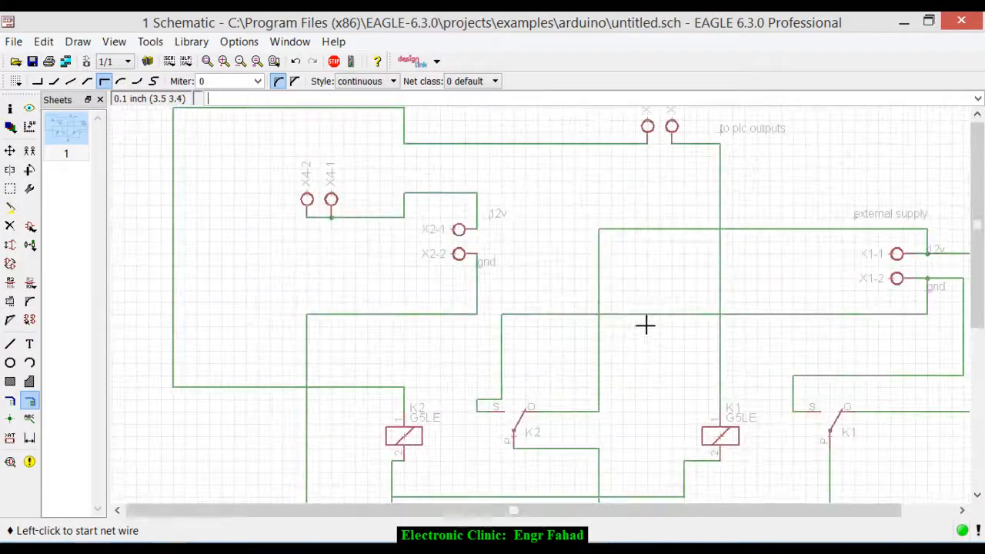
pyautogui.scroll(-2, 647, 324)
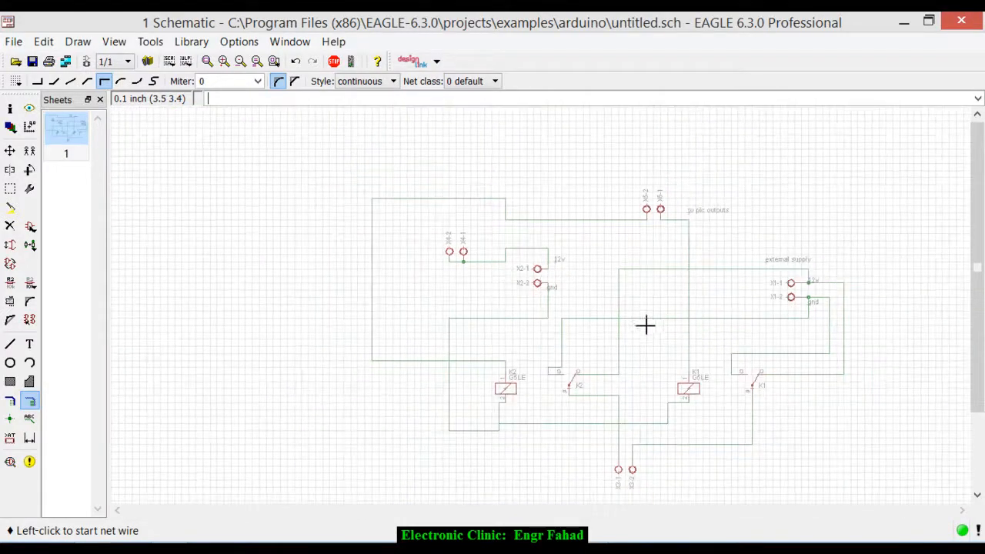
pyautogui.scroll(2, 683, 368)
pyautogui.scroll(-1, 683, 368)
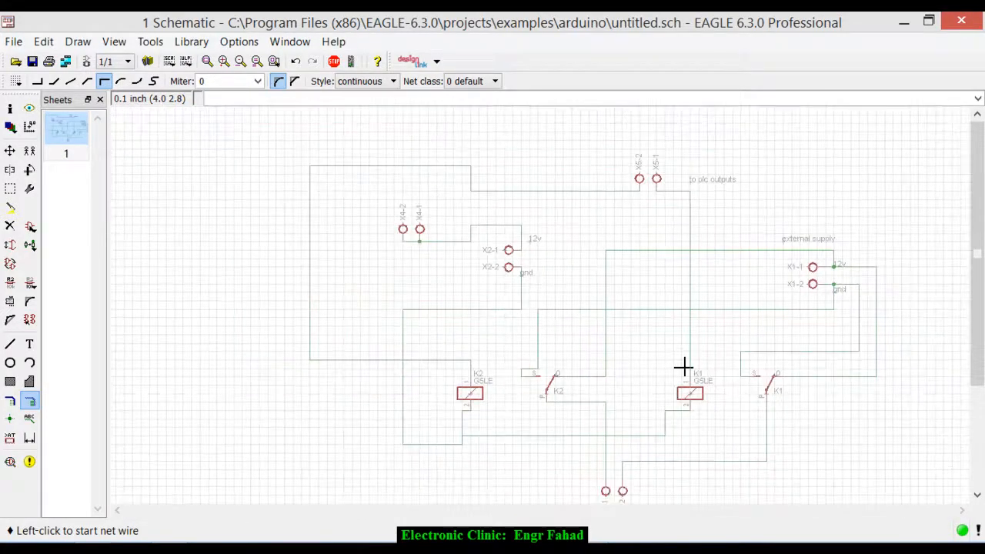
pyautogui.scroll(2, 498, 230)
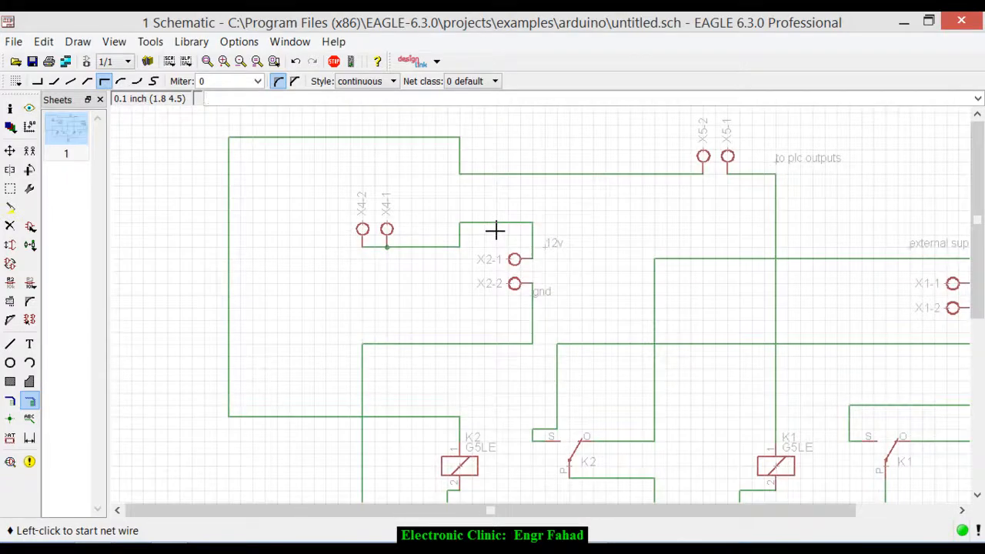
pyautogui.scroll(-1, 496, 230)
pyautogui.scroll(2, 554, 266)
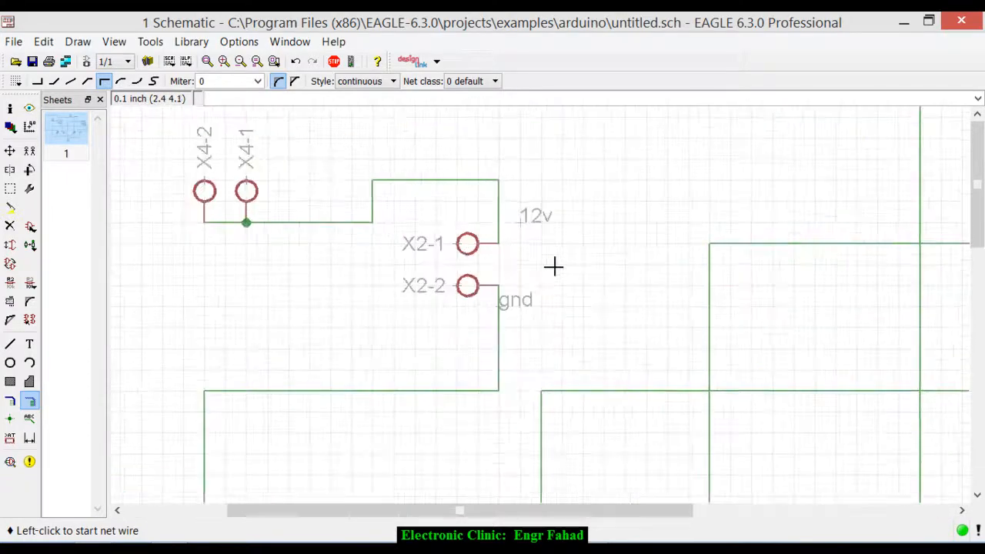
pyautogui.scroll(-2, 479, 260)
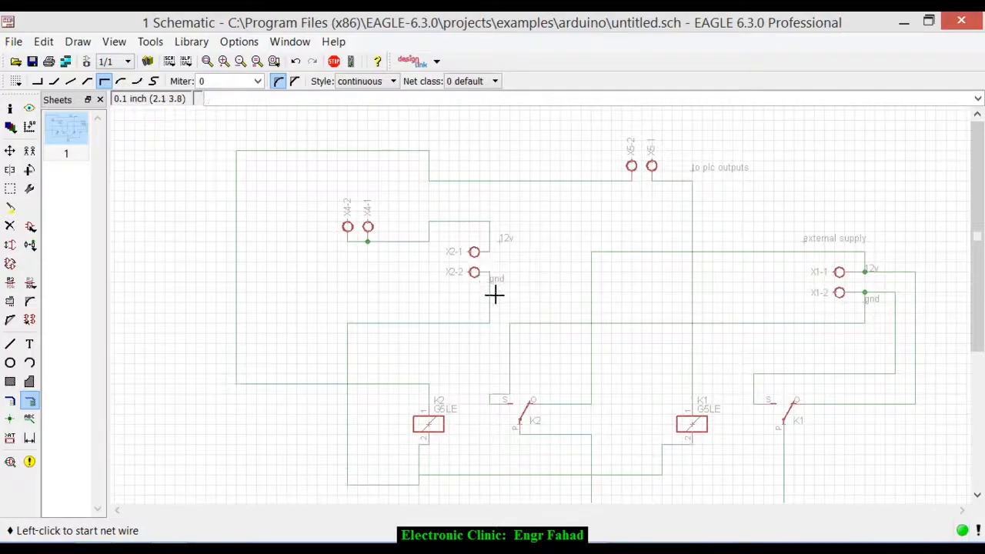
pyautogui.scroll(-1, 497, 294)
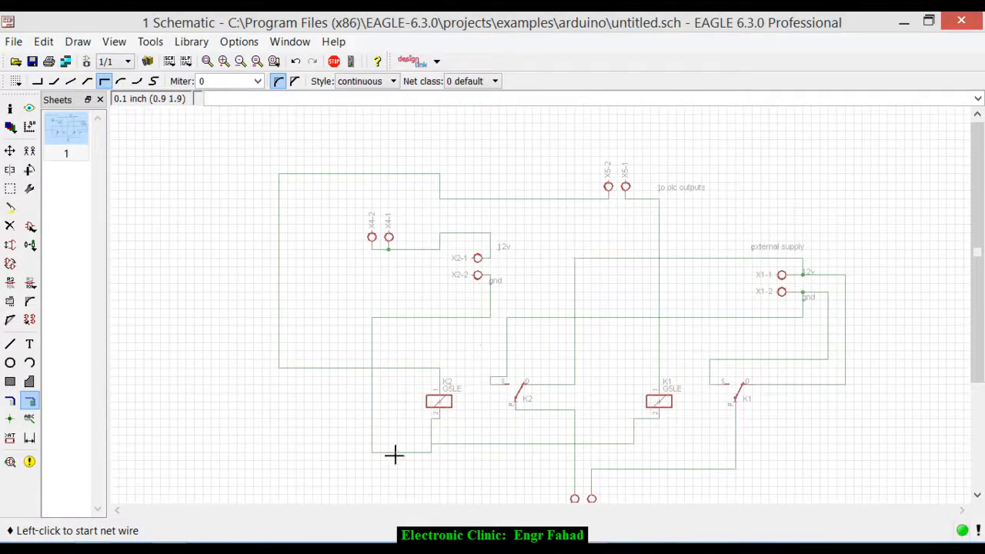
pyautogui.scroll(1, 467, 289)
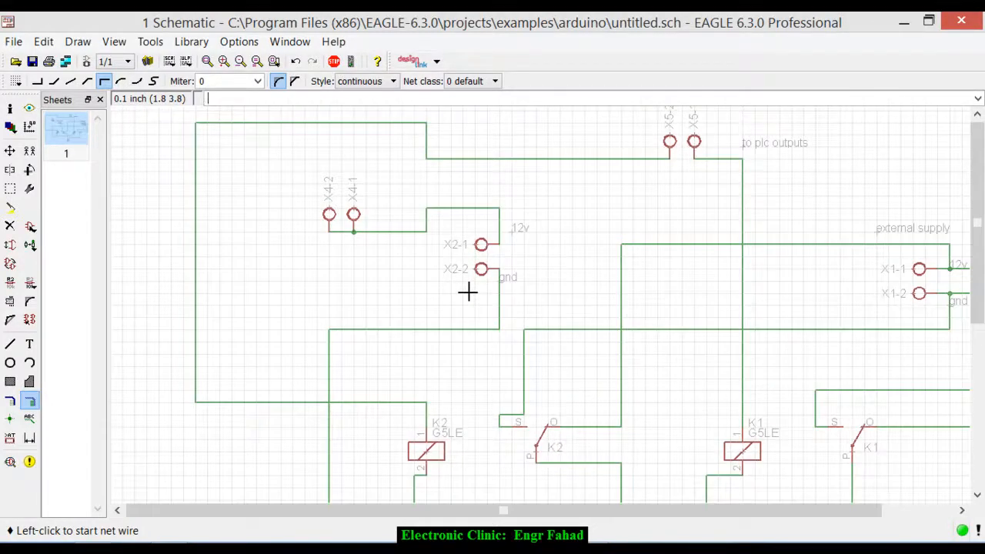
pyautogui.scroll(-1, 468, 291)
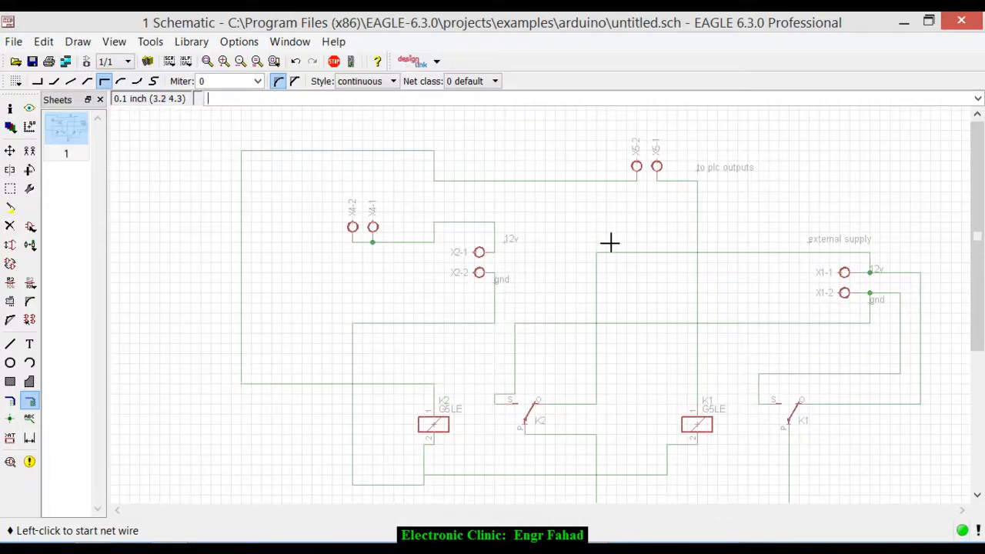
pyautogui.scroll(-1, 600, 240)
pyautogui.scroll(-1, 653, 323)
pyautogui.scroll(1, 644, 336)
pyautogui.scroll(1, 576, 319)
pyautogui.scroll(-1, 597, 390)
pyautogui.scroll(1, 567, 334)
pyautogui.scroll(-1, 567, 334)
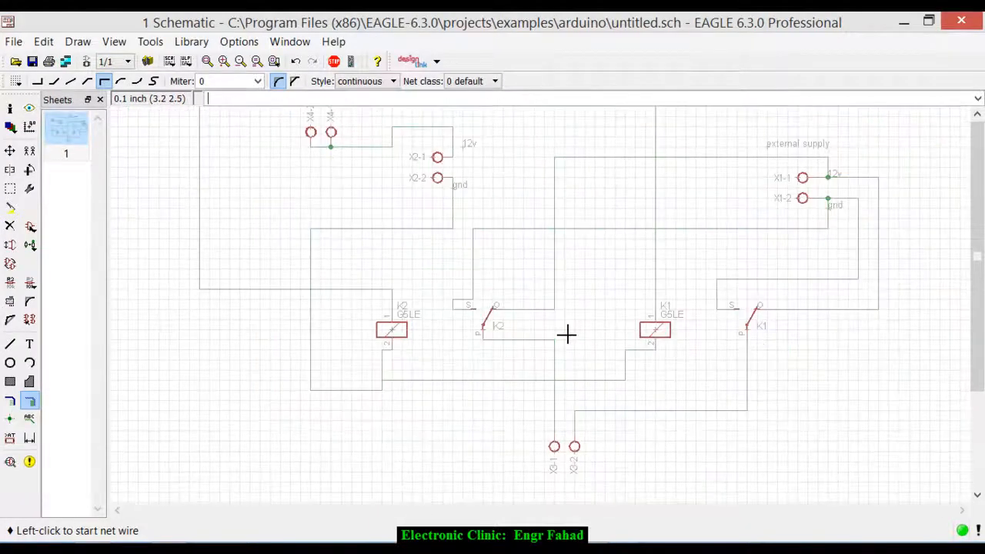
pyautogui.scroll(1, 776, 200)
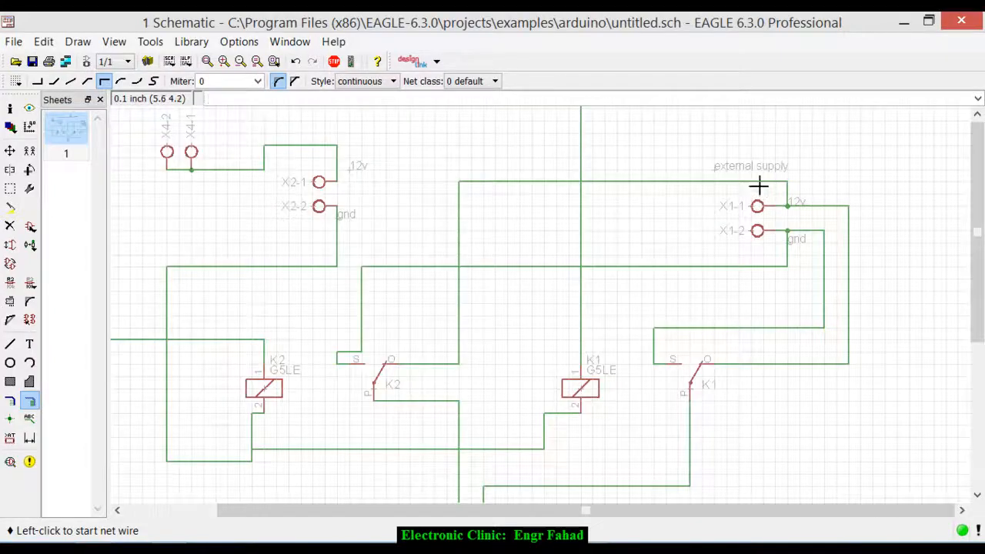
pyautogui.scroll(-1, 561, 397)
# - Place a text label reading motor will be connected here below connector X3
pyautogui.scroll(2, 556, 464)
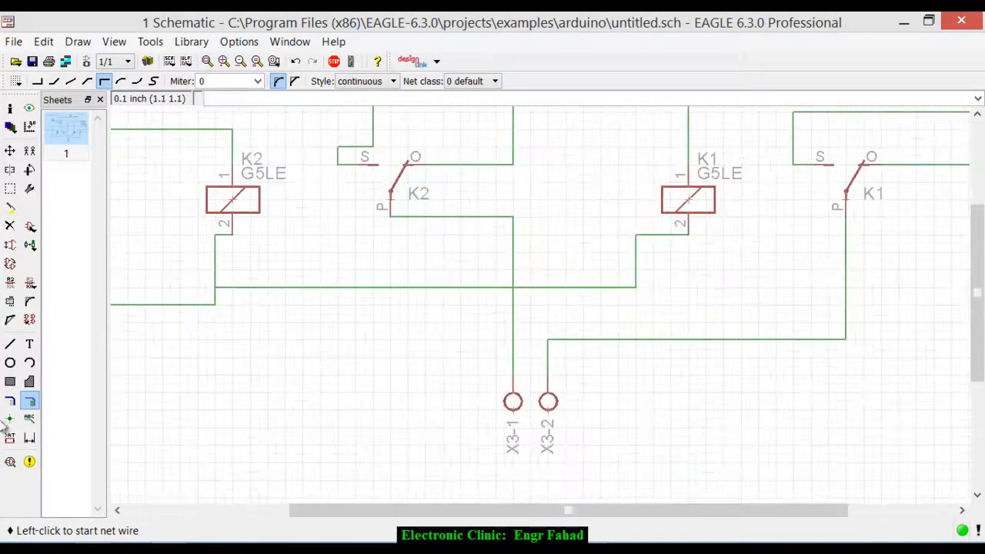
pyautogui.click(28, 346)
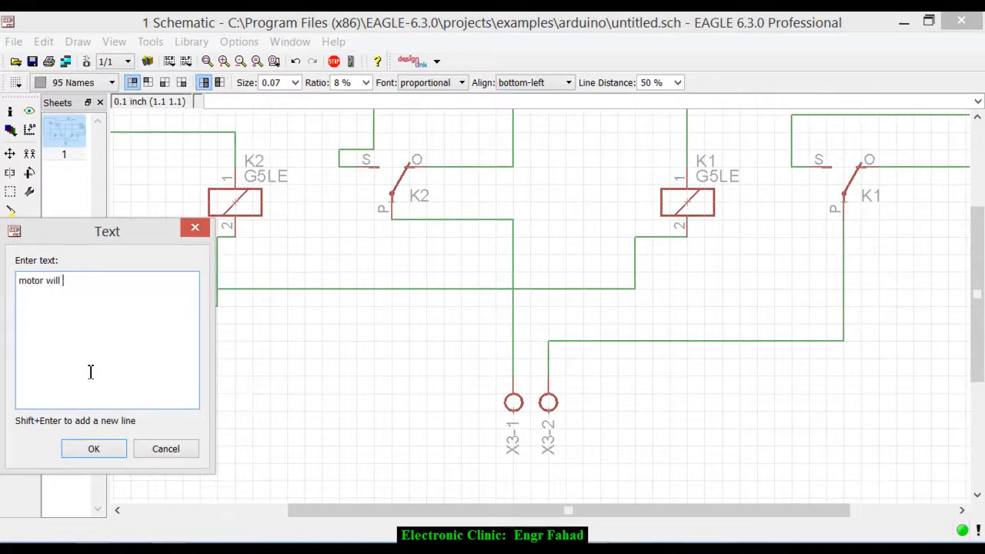
pyautogui.write('motor will be connected here')
pyautogui.press('Return')
pyautogui.click(440, 489)
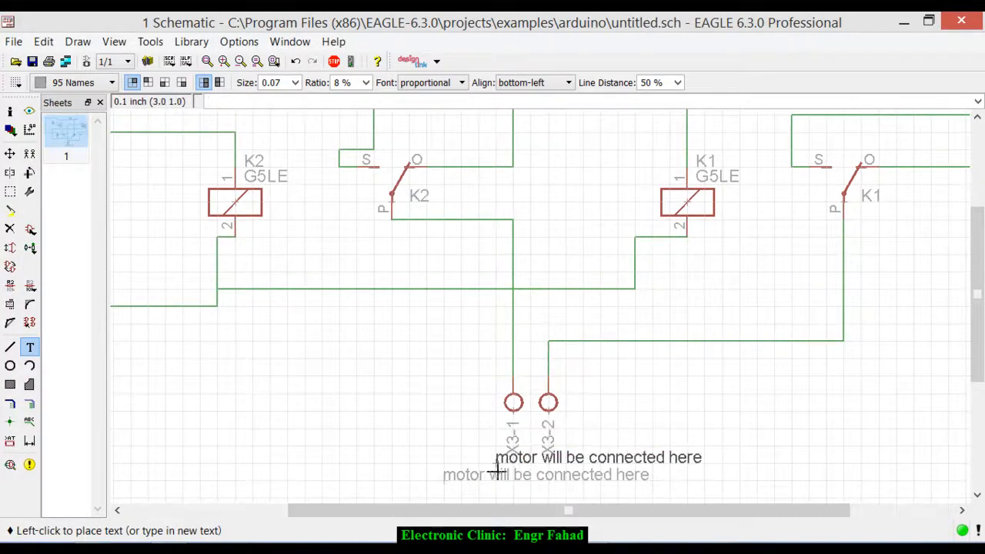
pyautogui.press('Escape')
# - Review the finished schematic, checking the external supply, the K1 and K2 contacts, the coils and the motor connector
pyautogui.scroll(-2, 559, 379)
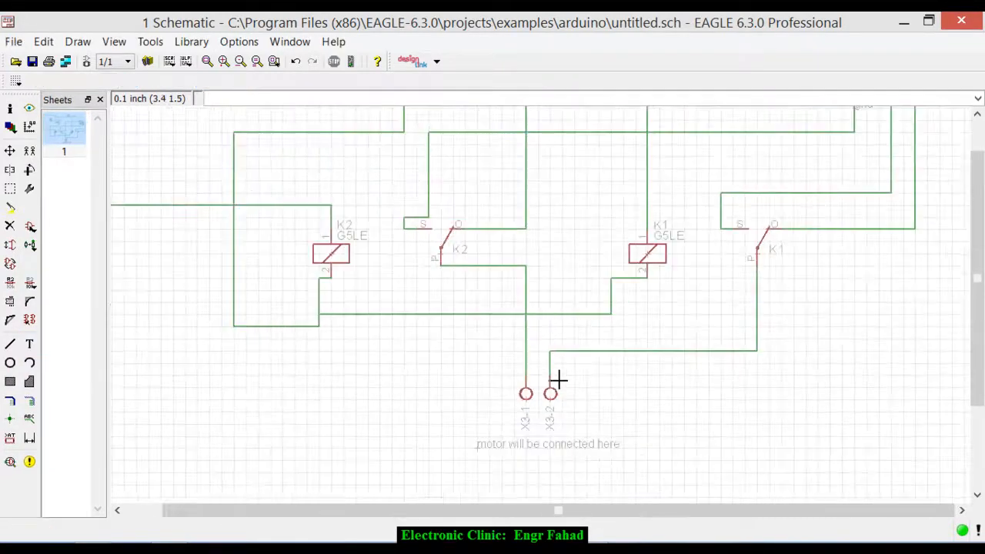
pyautogui.scroll(-2, 558, 378)
pyautogui.scroll(2, 657, 270)
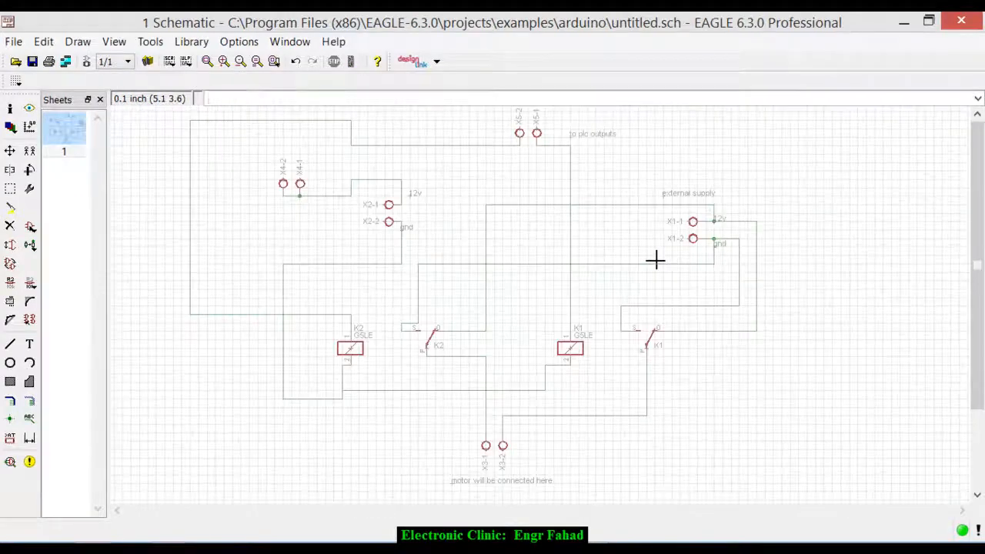
pyautogui.scroll(1, 655, 260)
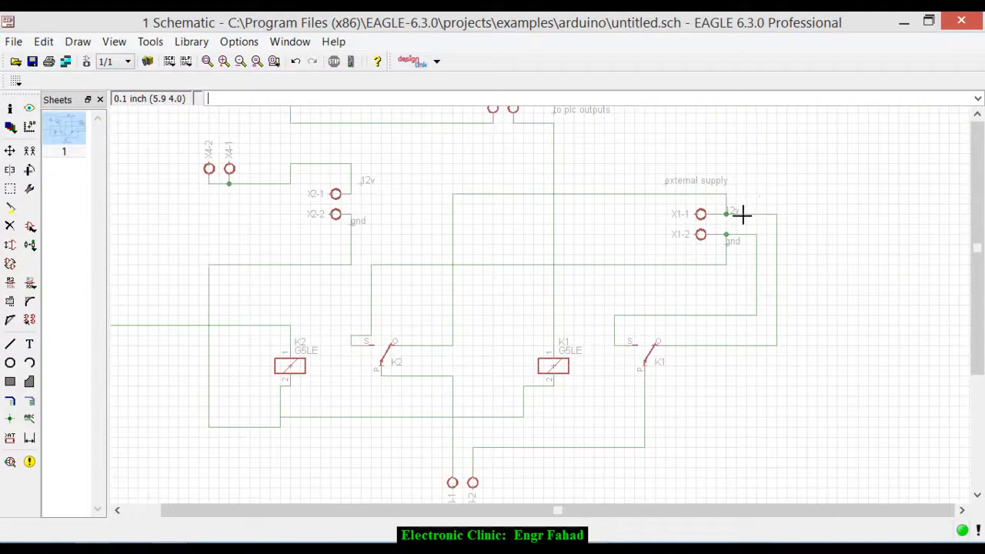
pyautogui.scroll(-3, 455, 319)
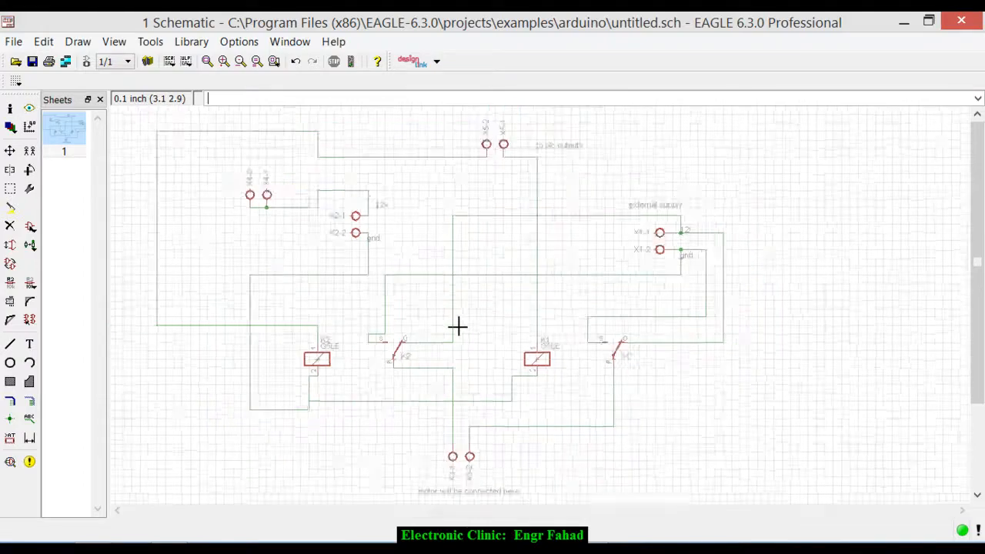
pyautogui.scroll(2, 439, 339)
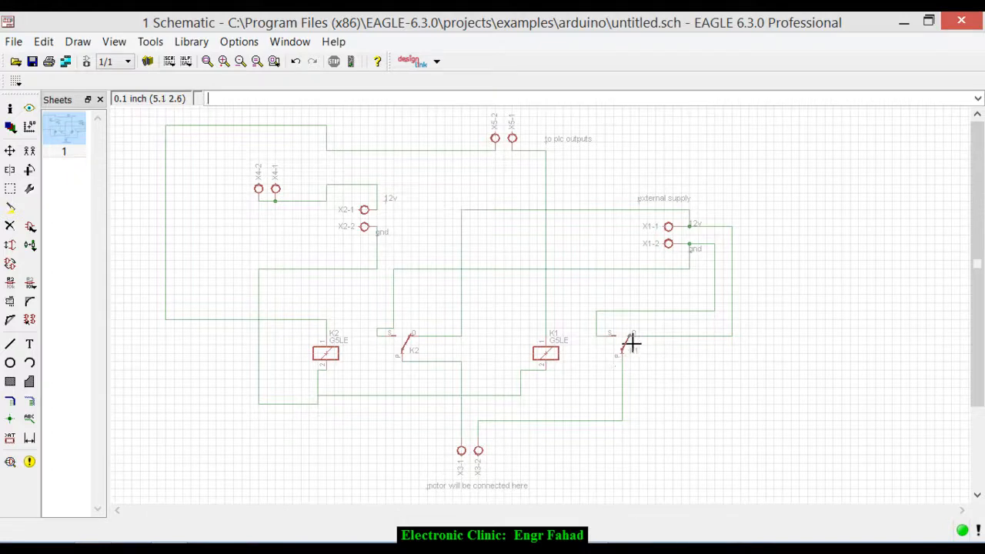
pyautogui.scroll(3, 631, 354)
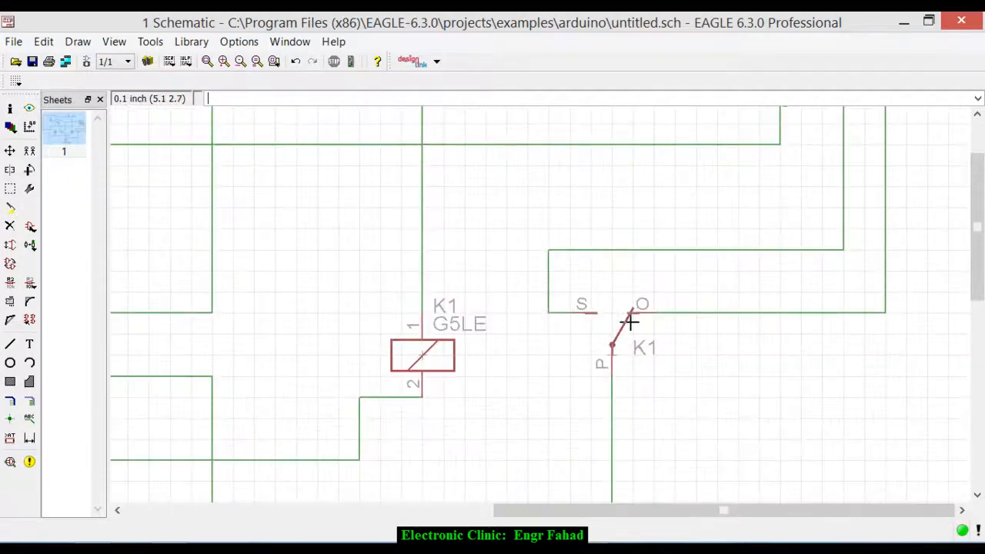
pyautogui.scroll(-3, 595, 311)
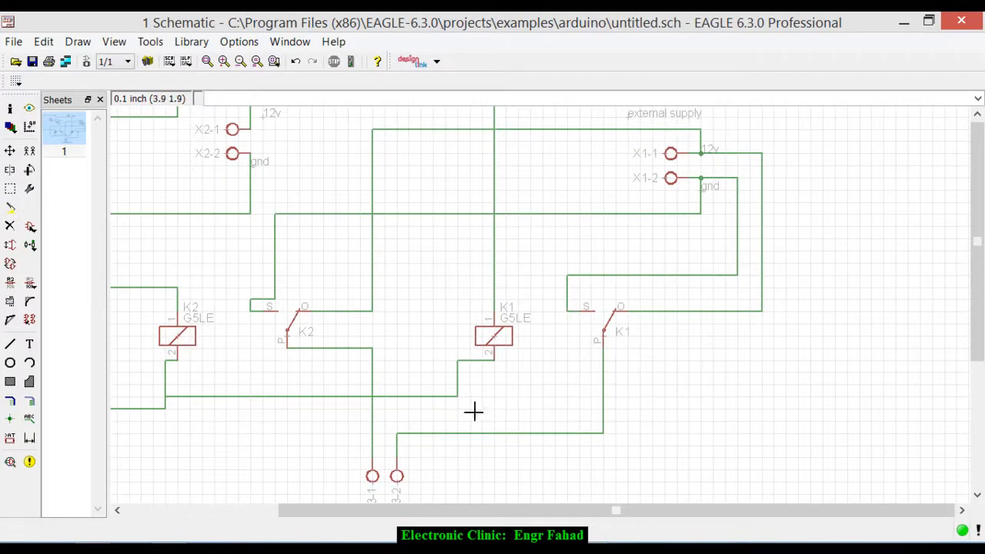
pyautogui.scroll(-1, 534, 398)
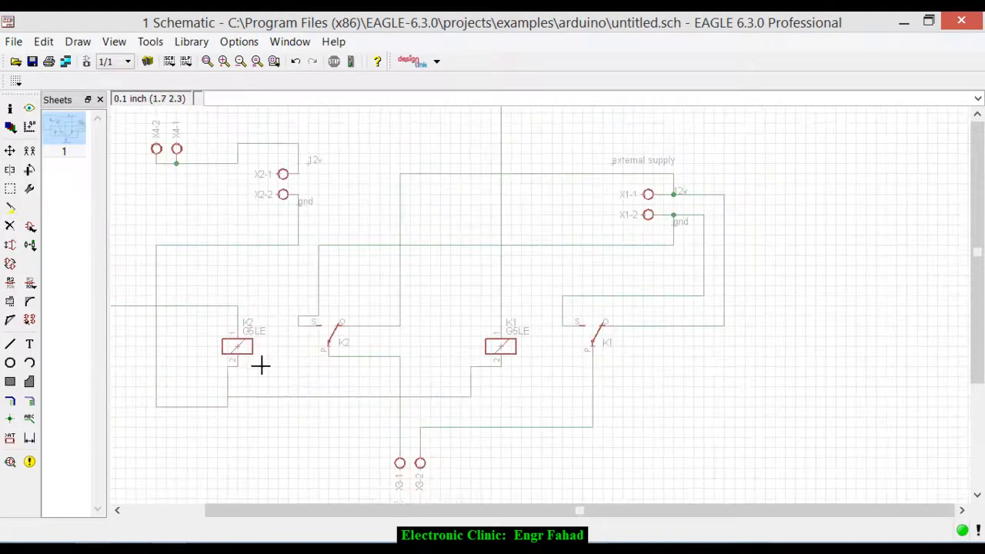
pyautogui.scroll(-2, 307, 345)
pyautogui.scroll(1, 220, 338)
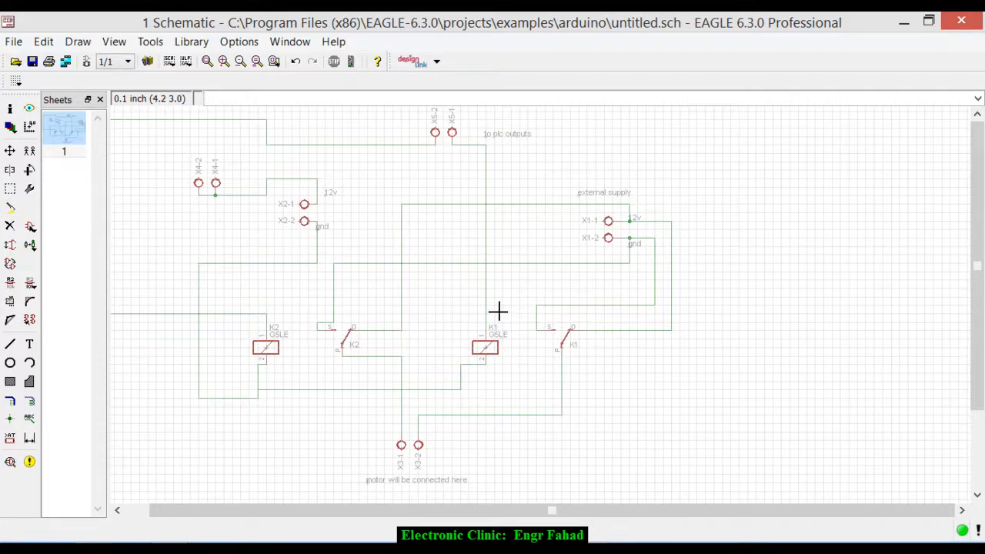
pyautogui.scroll(-3, 499, 311)
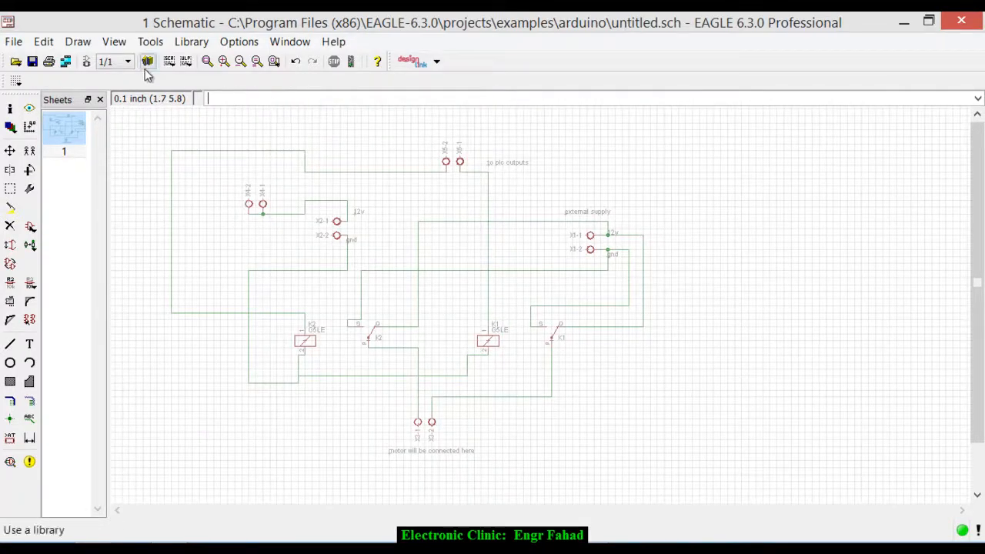
# - Switch to the board layout of this schematic, maximize its window and show the unplaced components
pyautogui.click(87, 62)
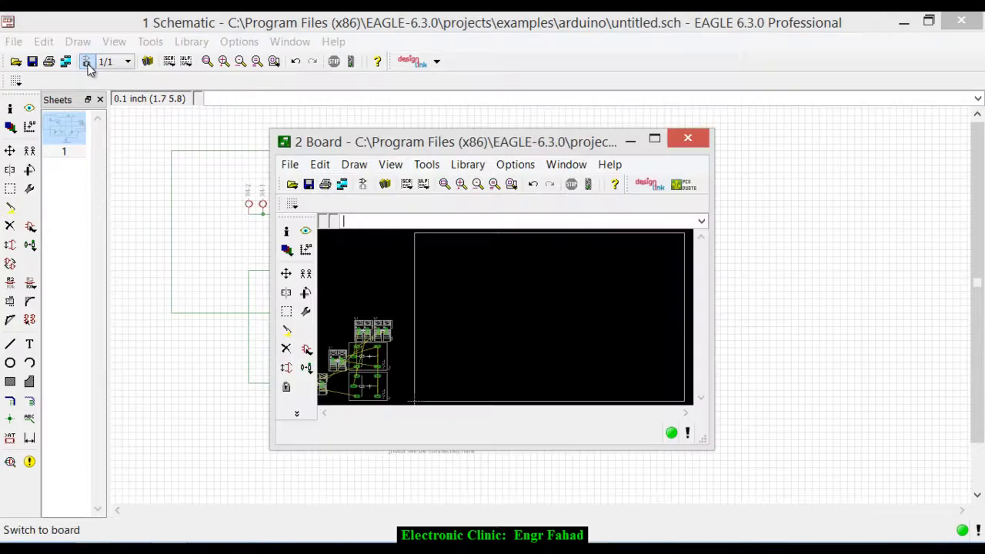
pyautogui.doubleClick(494, 139)
pyautogui.scroll(-2, 427, 193)
pyautogui.scroll(3, 321, 312)
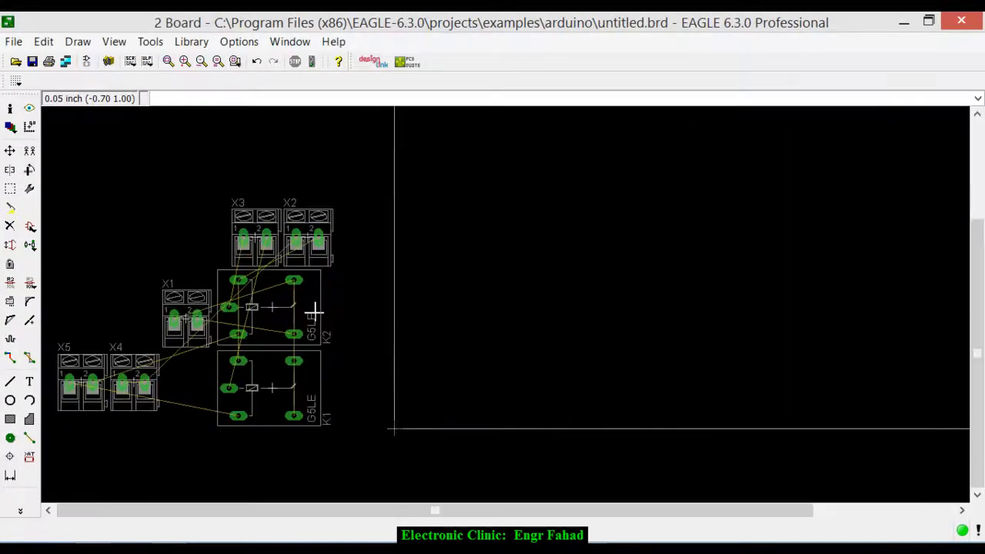
# - Move relay K2 into the right part of the board outline, slightly above mid-height
pyautogui.click(10, 150)
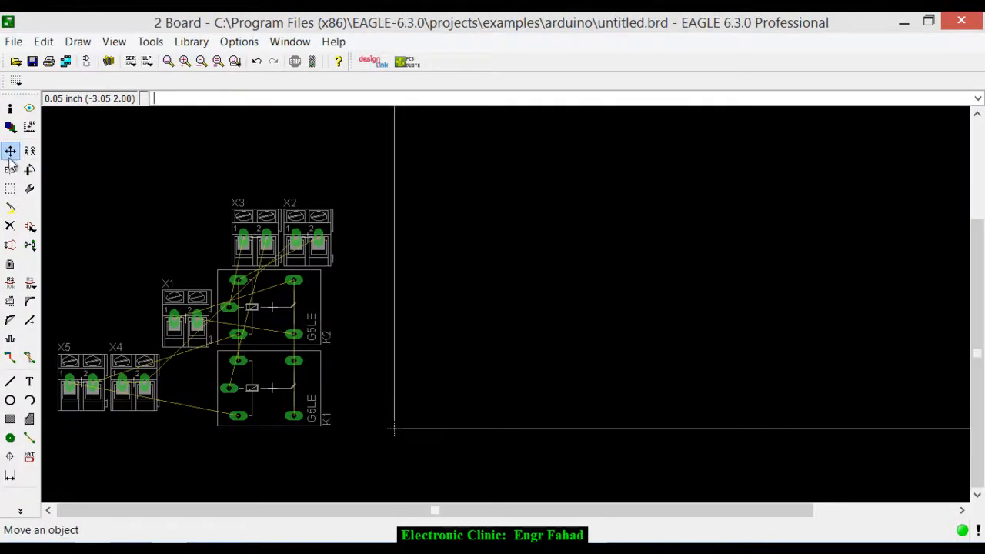
pyautogui.click(267, 318)
pyautogui.scroll(-3, 803, 203)
pyautogui.scroll(1, 700, 257)
pyautogui.click(793, 222)
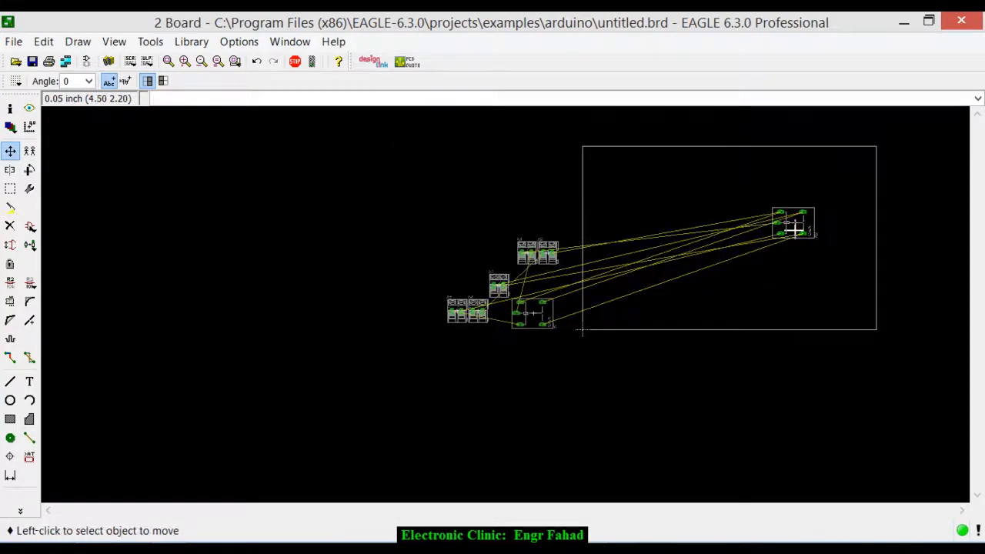
# - Move relay K1 into the board outline, rotate it to 180 degrees and place it to the left of K2
pyautogui.click(545, 316)
pyautogui.rightClick(731, 233)
pyautogui.rightClick(742, 225)
pyautogui.scroll(5, 737, 231)
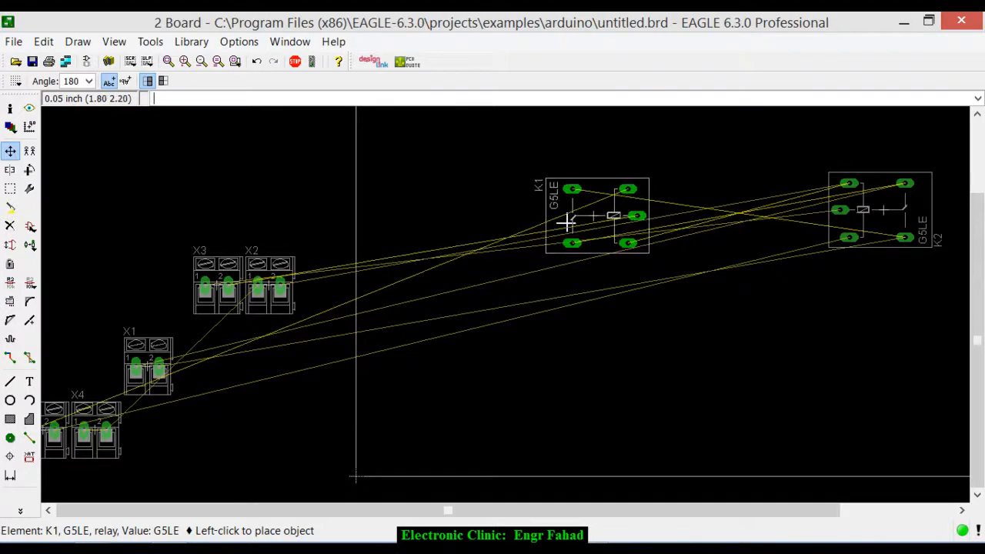
pyautogui.click(566, 223)
# - Move connector X1 into the board's upper right corner, rotated to 270 degrees
pyautogui.scroll(-2, 277, 337)
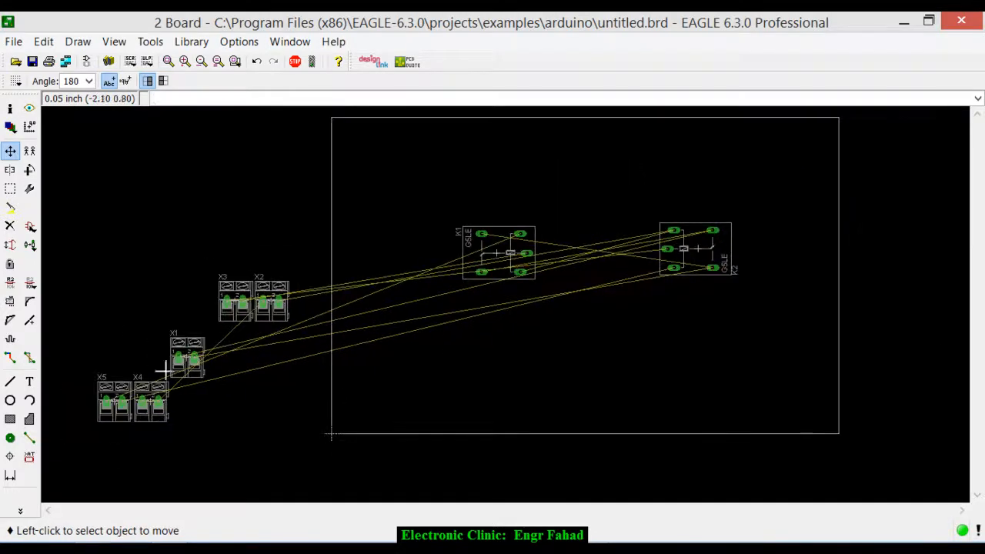
pyautogui.click(186, 354)
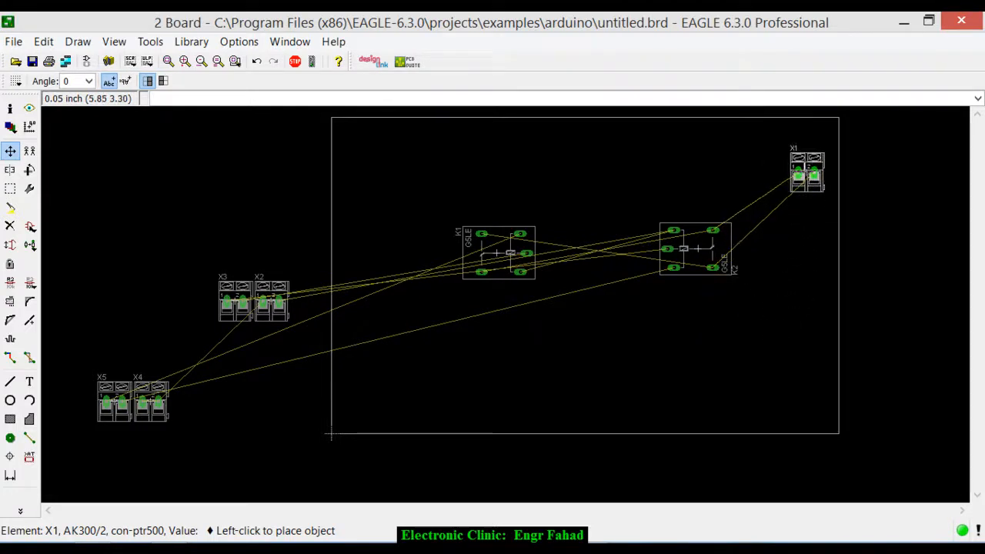
pyautogui.rightClick(799, 160)
pyautogui.rightClick(798, 159)
pyautogui.rightClick(797, 159)
pyautogui.click(809, 147)
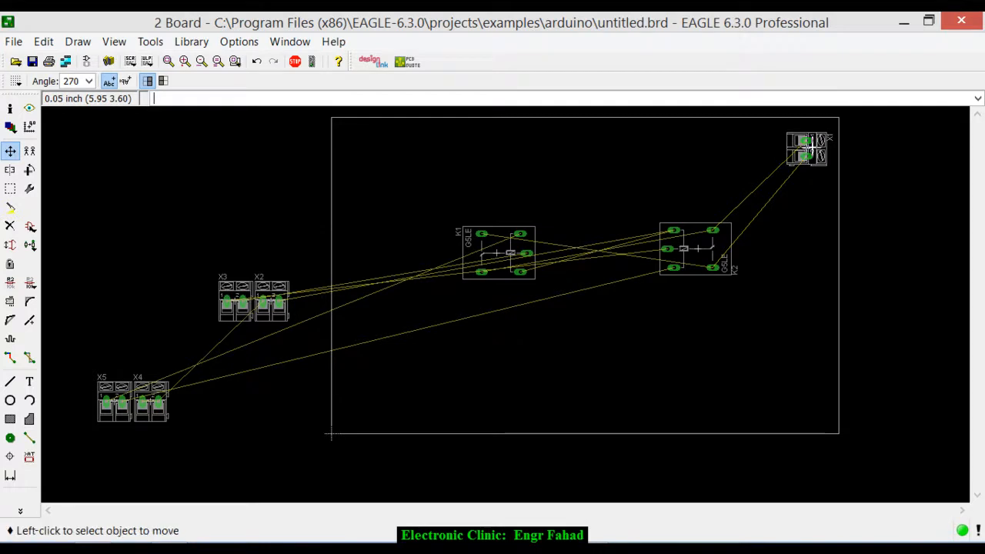
# - Line up connectors X2, X4 and X5 from right to left along the board's upper edge, above the relays
pyautogui.click(275, 292)
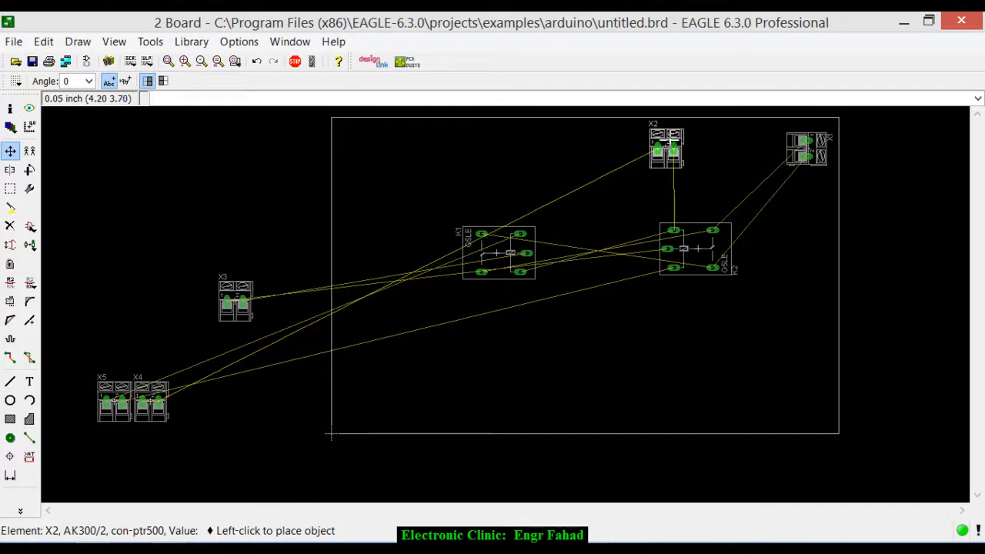
pyautogui.click(667, 150)
pyautogui.click(154, 396)
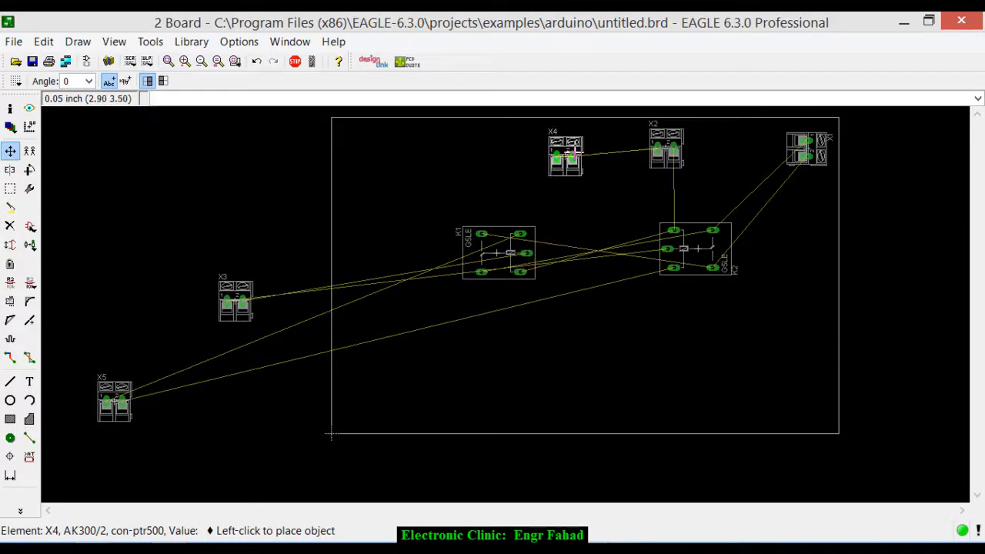
pyautogui.click(591, 145)
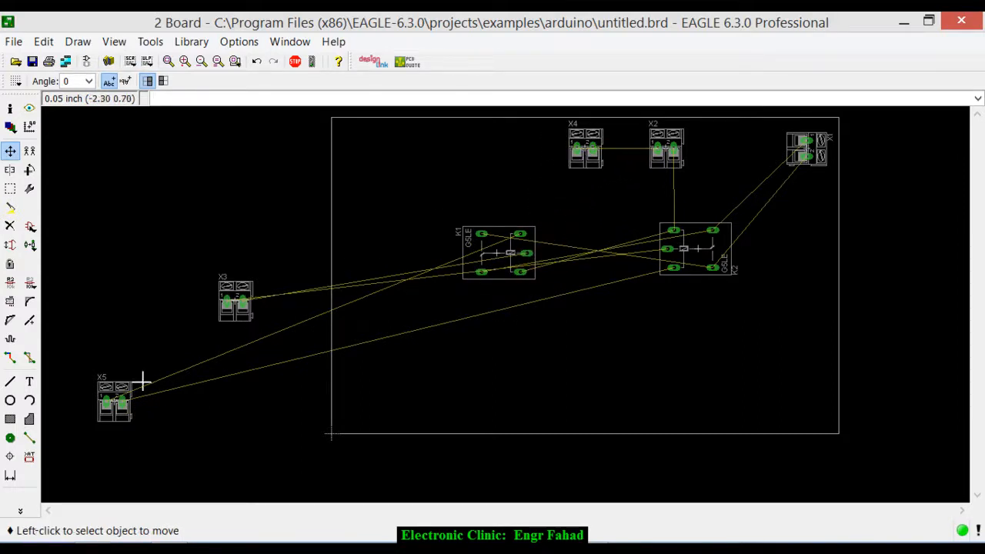
pyautogui.click(114, 400)
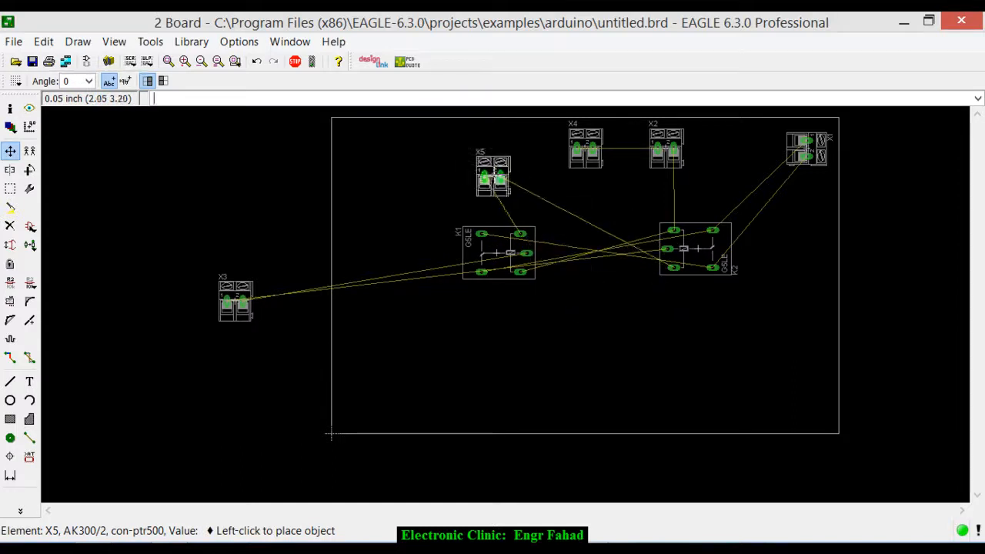
pyautogui.click(516, 159)
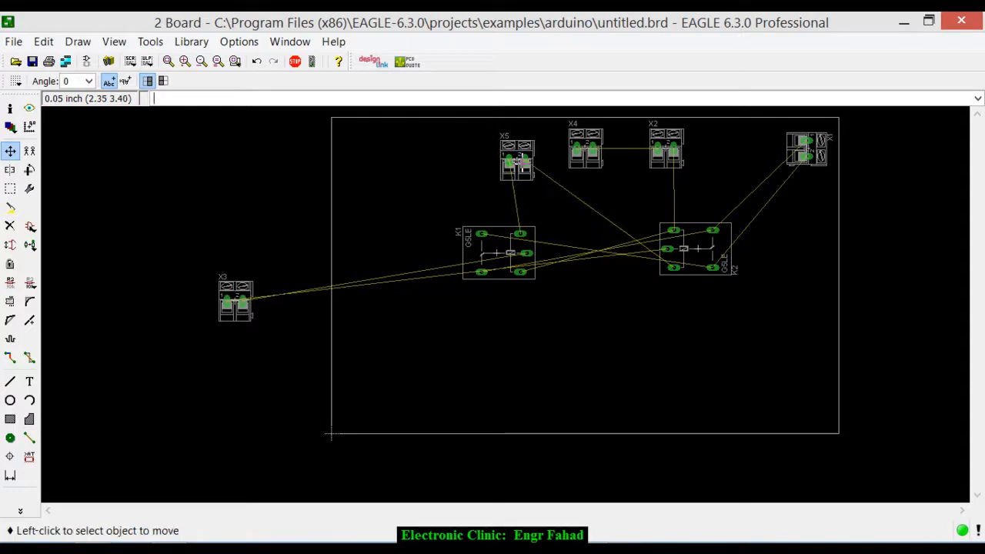
# - Place connector X3 inside the board outline, centred below the gap between relays K1 and K2
pyautogui.click(254, 301)
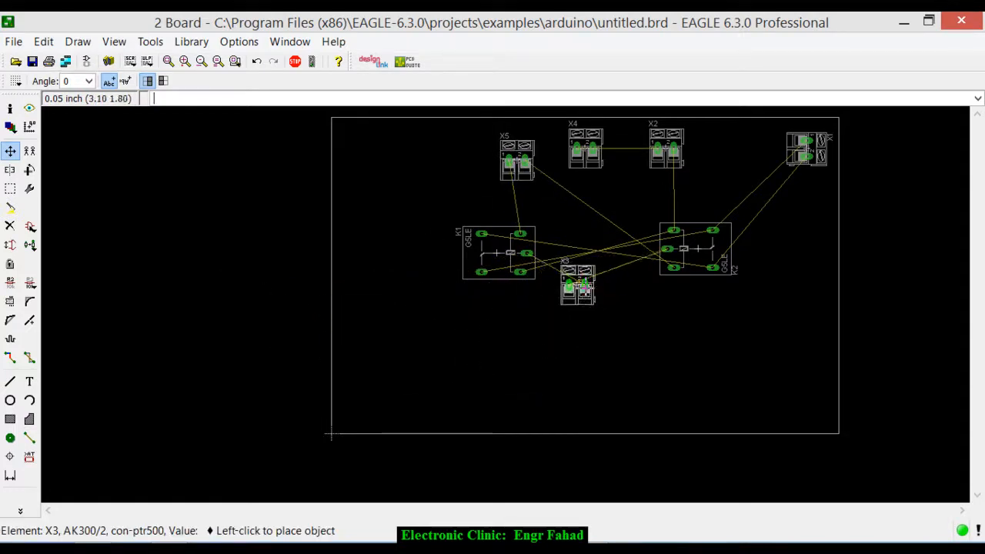
pyautogui.scroll(4, 582, 263)
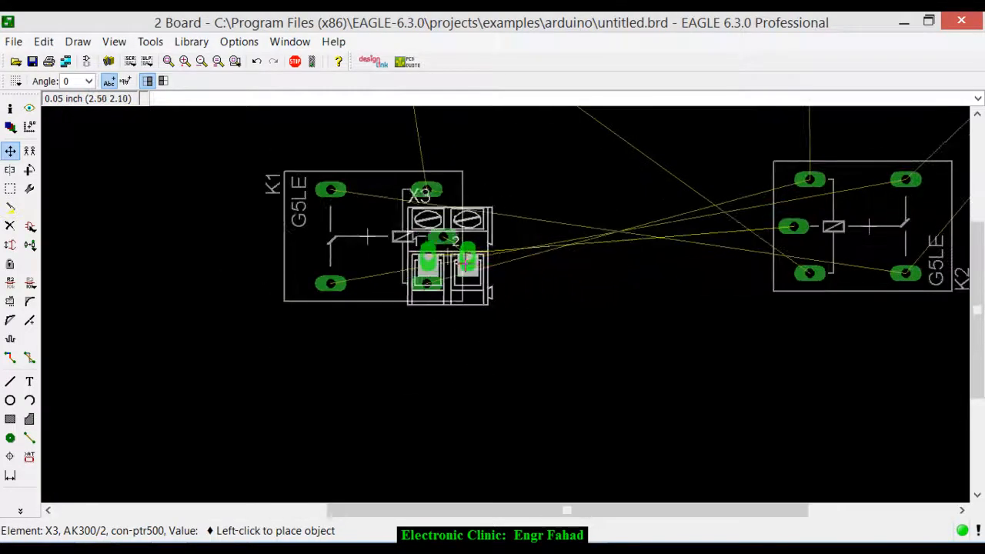
pyautogui.scroll(-4, 638, 423)
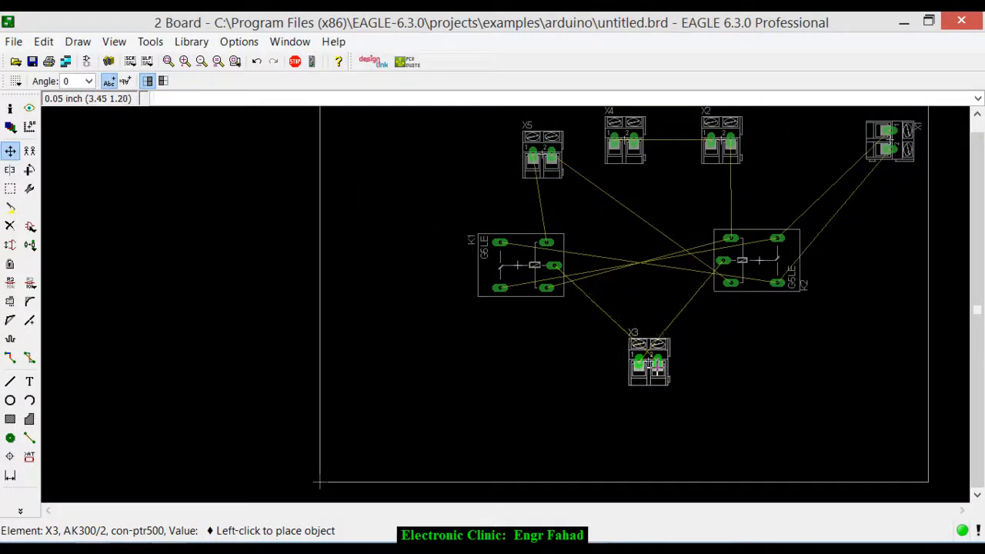
pyautogui.click(653, 363)
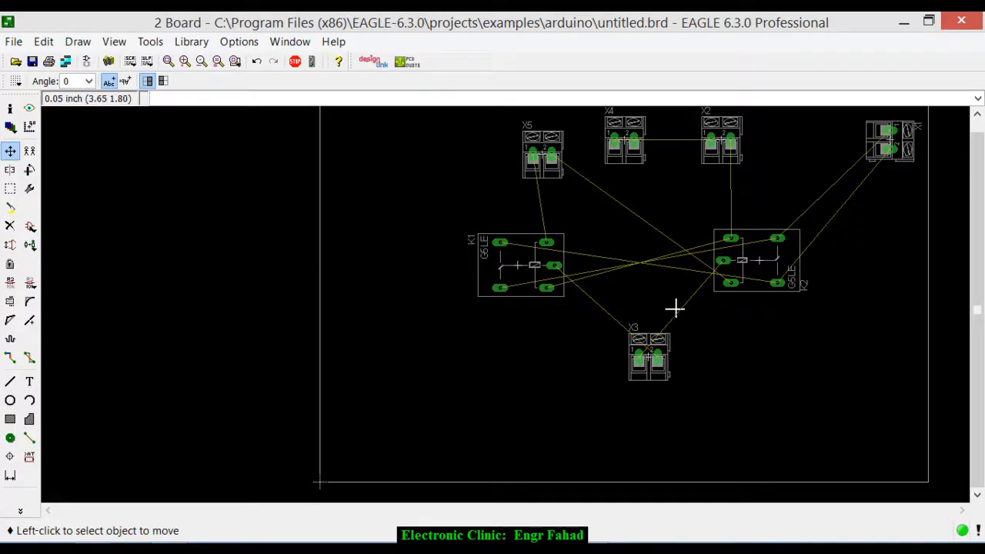
# - Shift connector X1 slightly left and down, away from the board's upper right corner
pyautogui.scroll(-1, 676, 306)
pyautogui.scroll(2, 718, 202)
pyautogui.scroll(-1, 701, 231)
pyautogui.scroll(1, 696, 177)
pyautogui.scroll(-1, 688, 166)
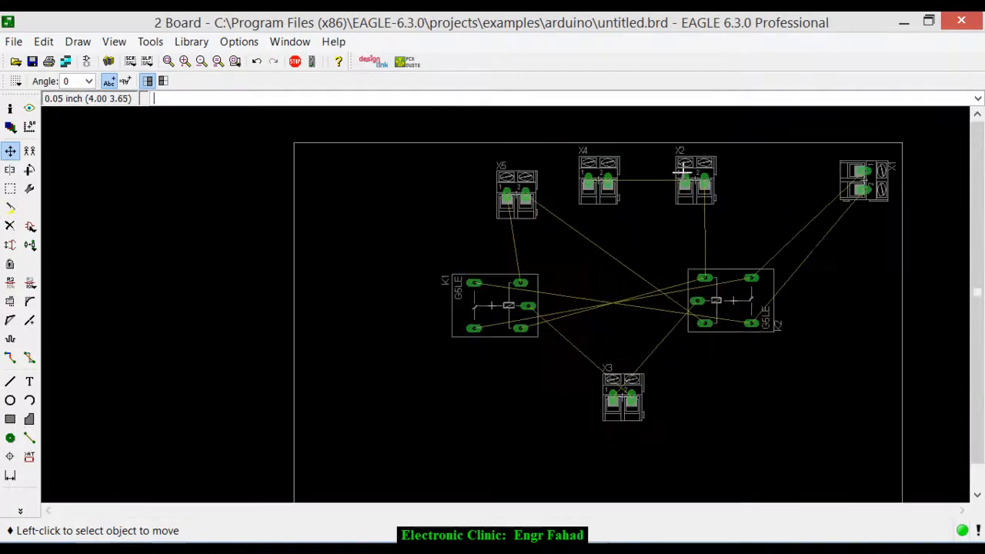
pyautogui.click(860, 183)
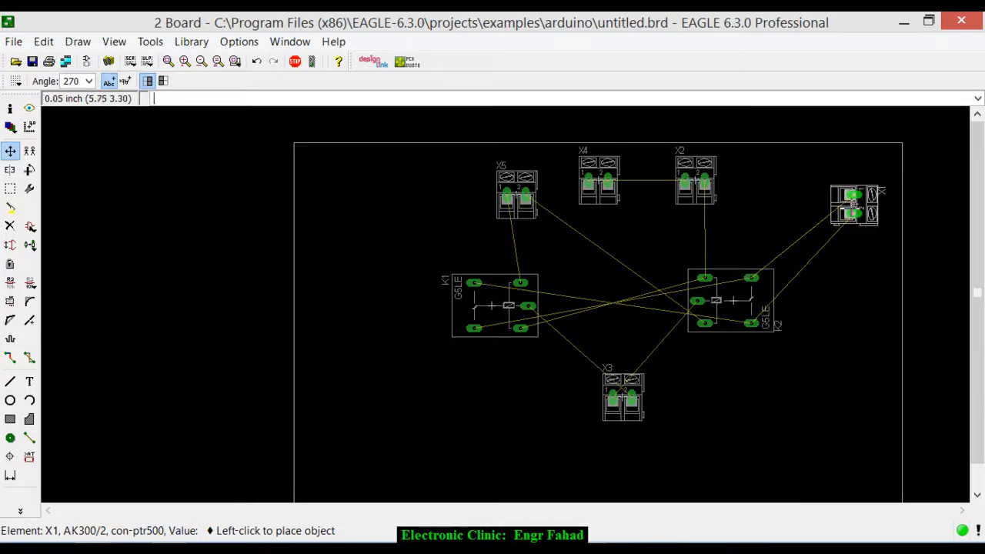
pyautogui.click(854, 189)
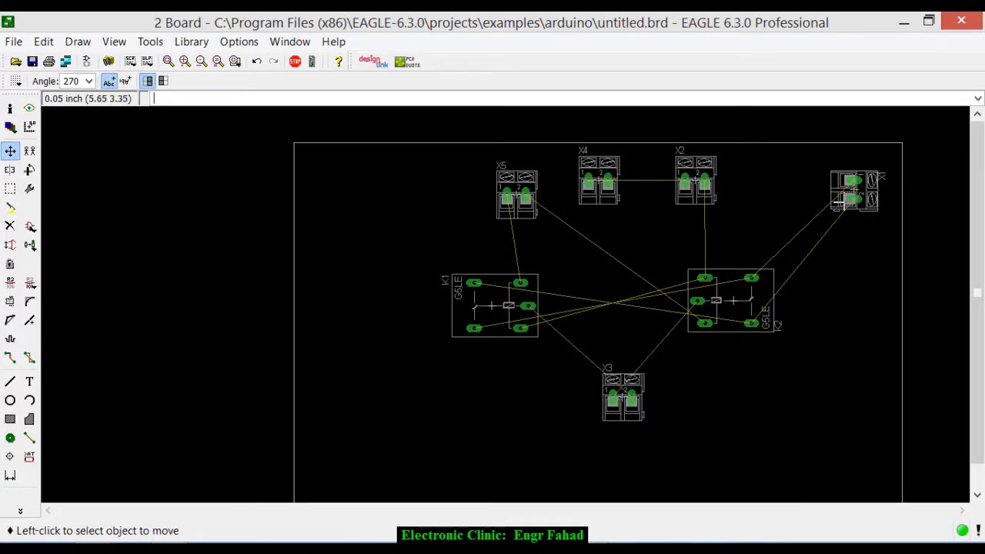
# - Compare the connectors on the board with the schematic to identify what X5, X4 and X2 are used for
pyautogui.scroll(3, 604, 146)
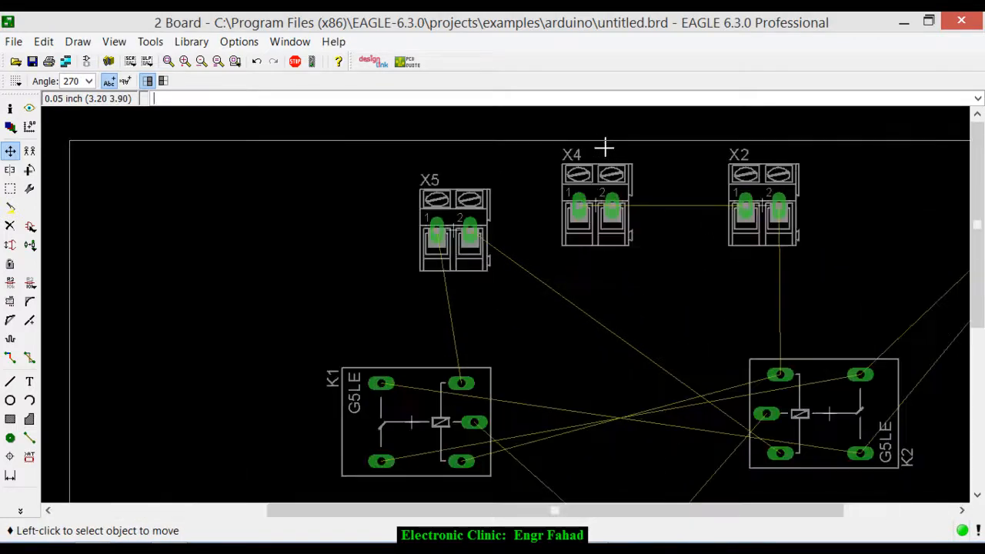
pyautogui.scroll(-4, 604, 146)
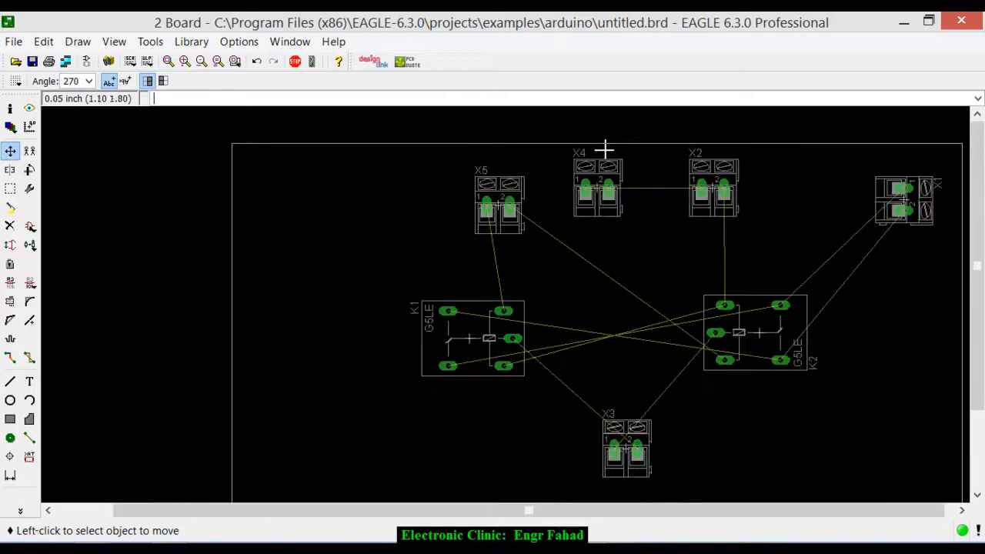
pyautogui.click(87, 62)
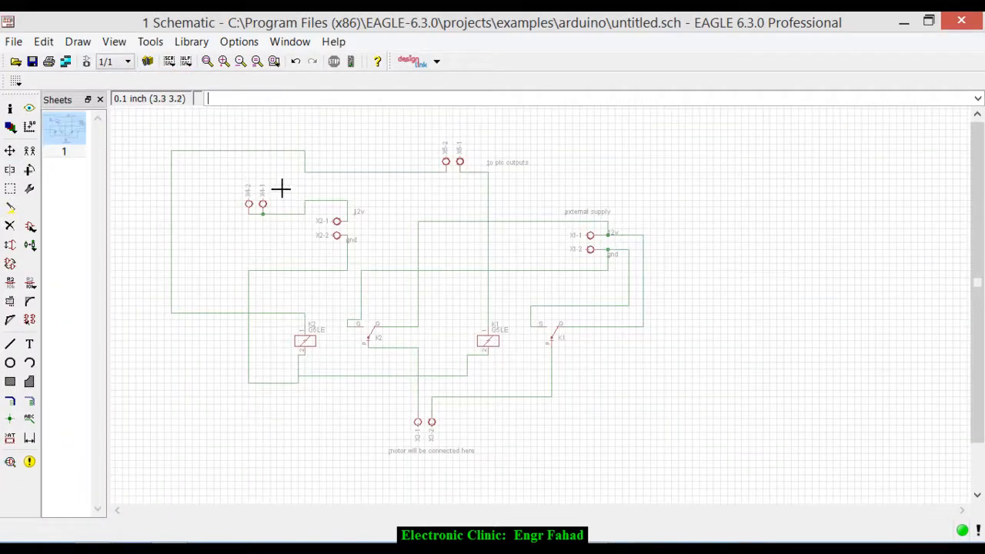
pyautogui.scroll(1, 357, 270)
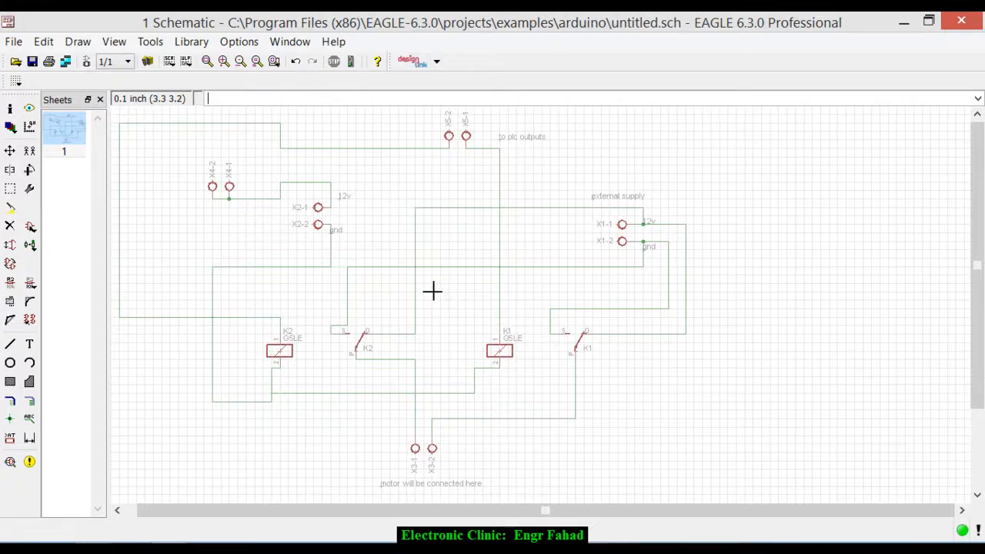
pyautogui.click(87, 61)
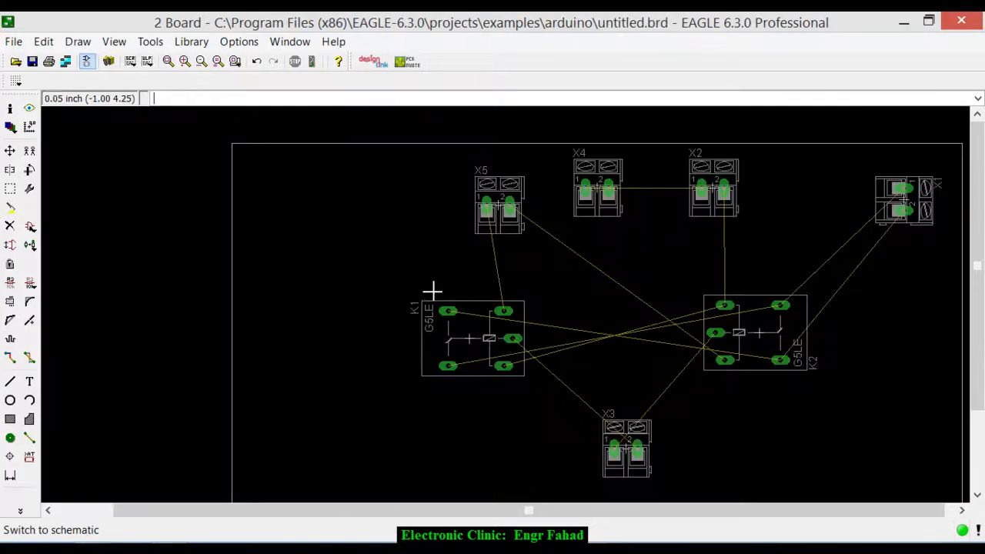
pyautogui.click(87, 63)
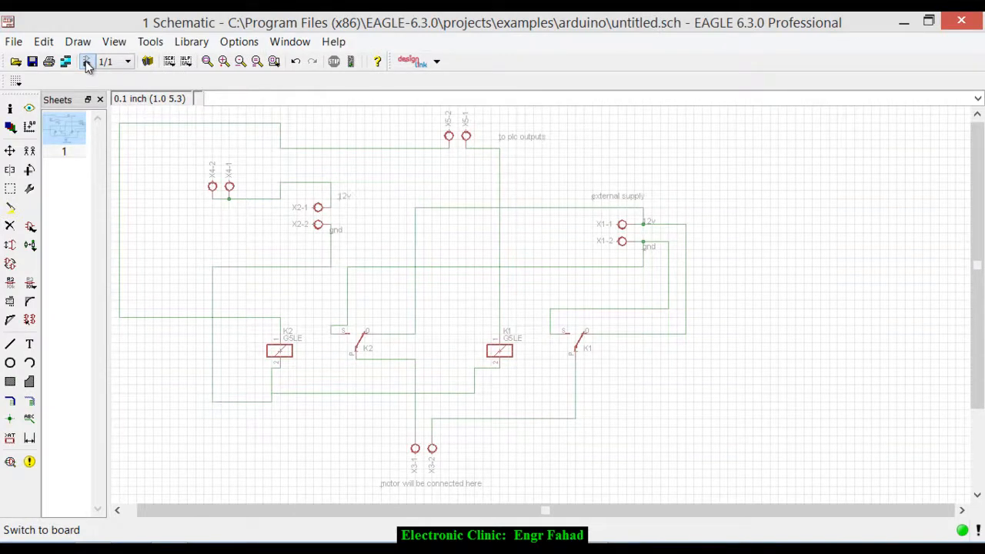
pyautogui.click(87, 62)
pyautogui.scroll(-1, 540, 207)
pyautogui.scroll(5, 534, 204)
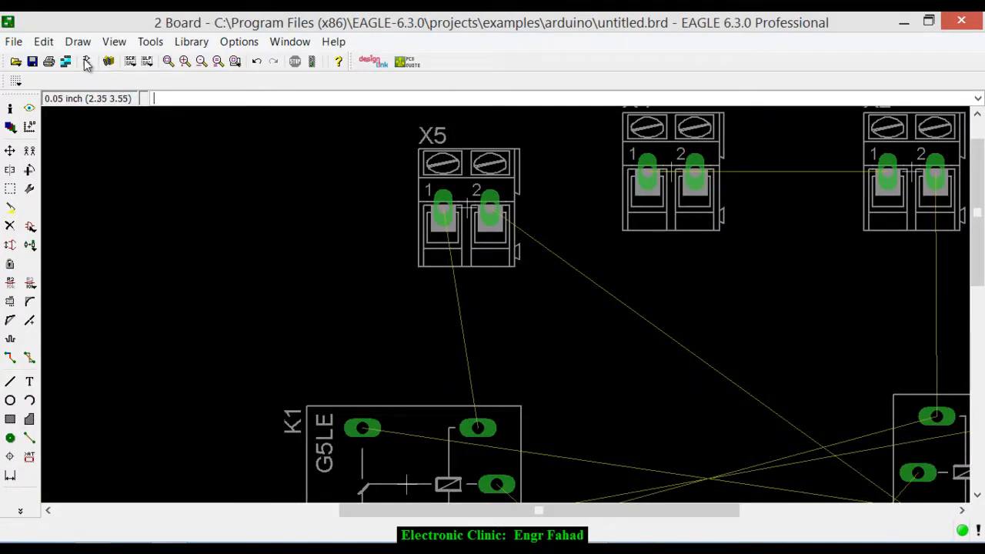
# - Move connector X5 to the board's upper left corner, rotated to 90 degrees
pyautogui.click(10, 151)
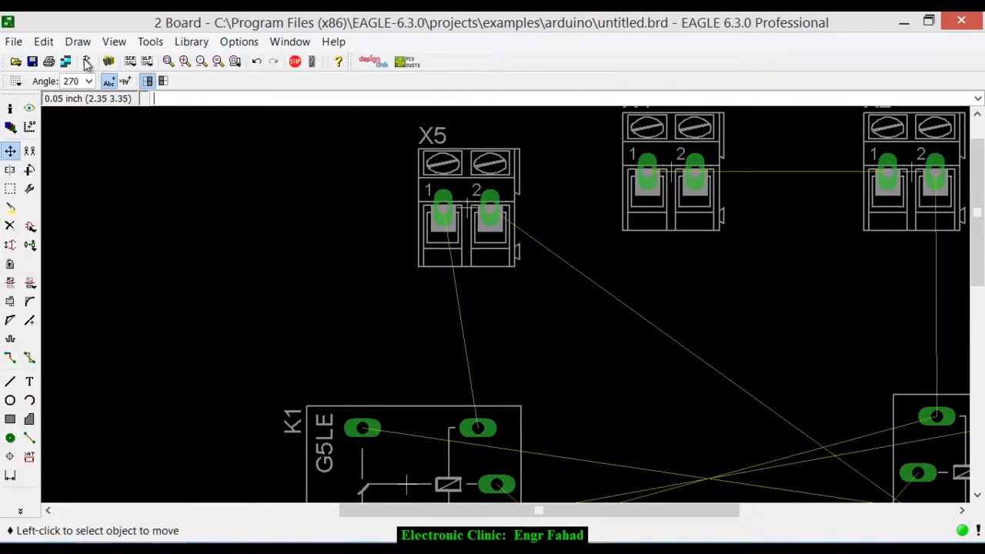
pyautogui.click(471, 211)
pyautogui.scroll(-3, 471, 211)
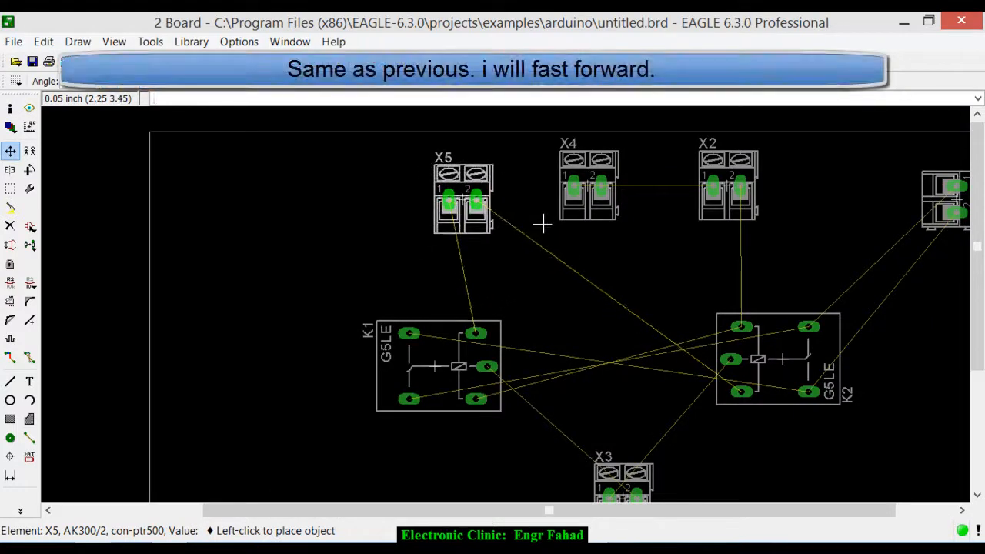
pyautogui.scroll(-2, 463, 196)
pyautogui.rightClick(307, 263)
pyautogui.rightClick(298, 201)
pyautogui.rightClick(298, 201)
pyautogui.rightClick(298, 201)
pyautogui.rightClick(298, 201)
pyautogui.click(288, 200)
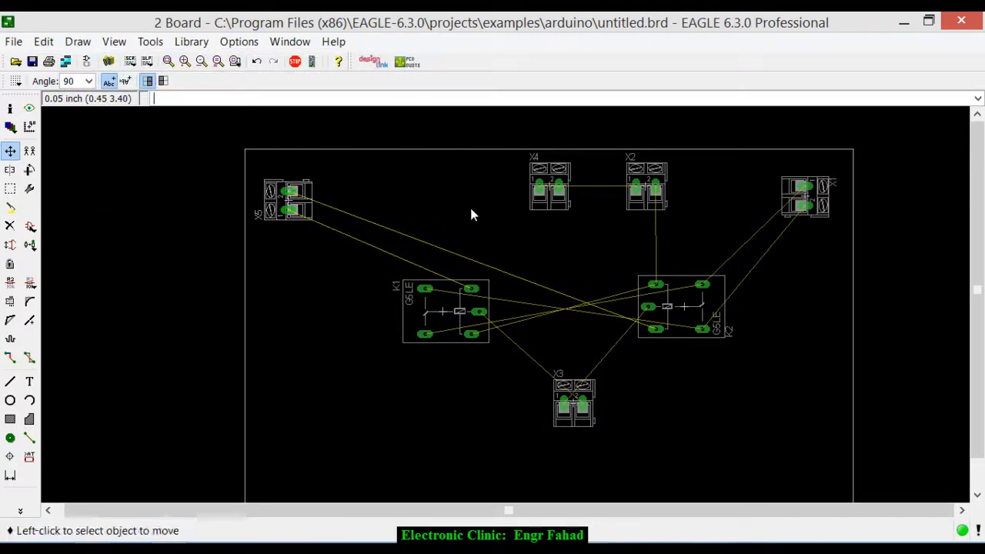
# - Check in the schematic how connectors X4 and X2 are wired, then return to the board layout
pyautogui.scroll(3, 468, 207)
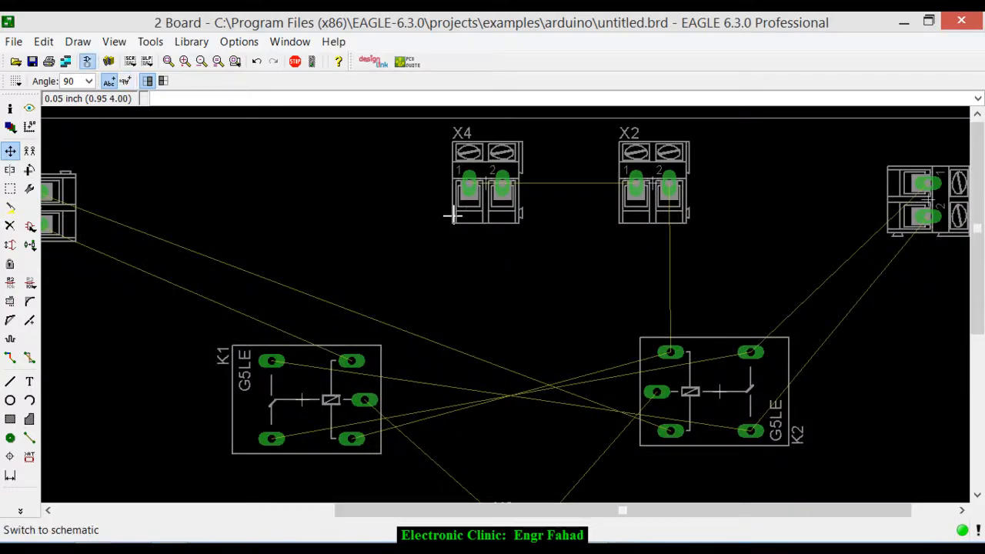
pyautogui.click(87, 61)
pyautogui.scroll(3, 465, 202)
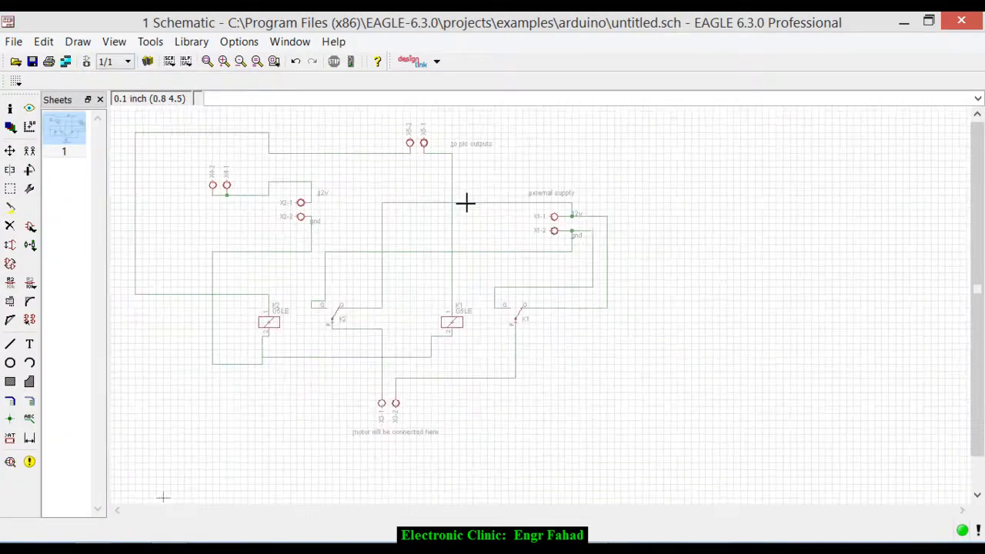
pyautogui.scroll(-3, 565, 272)
pyautogui.scroll(3, 438, 398)
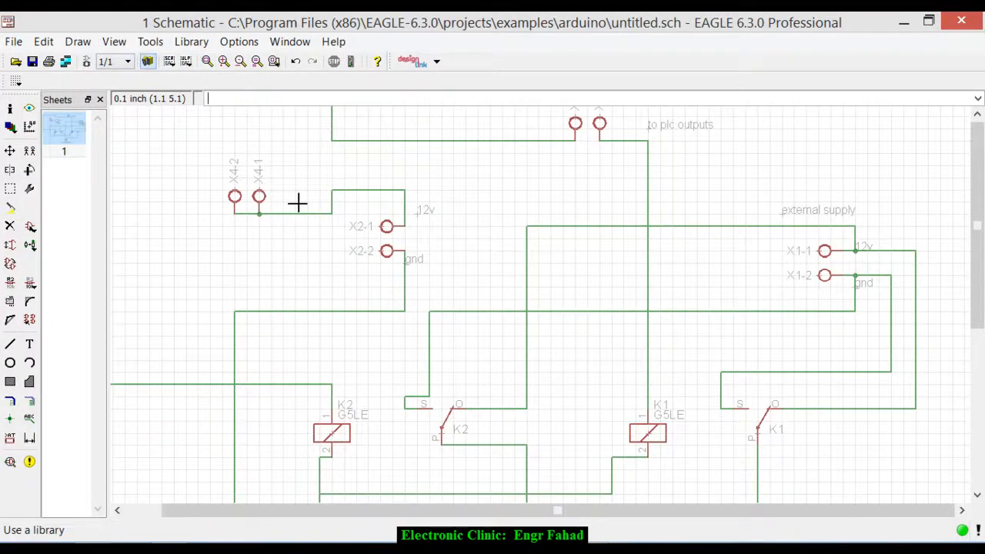
pyautogui.click(87, 61)
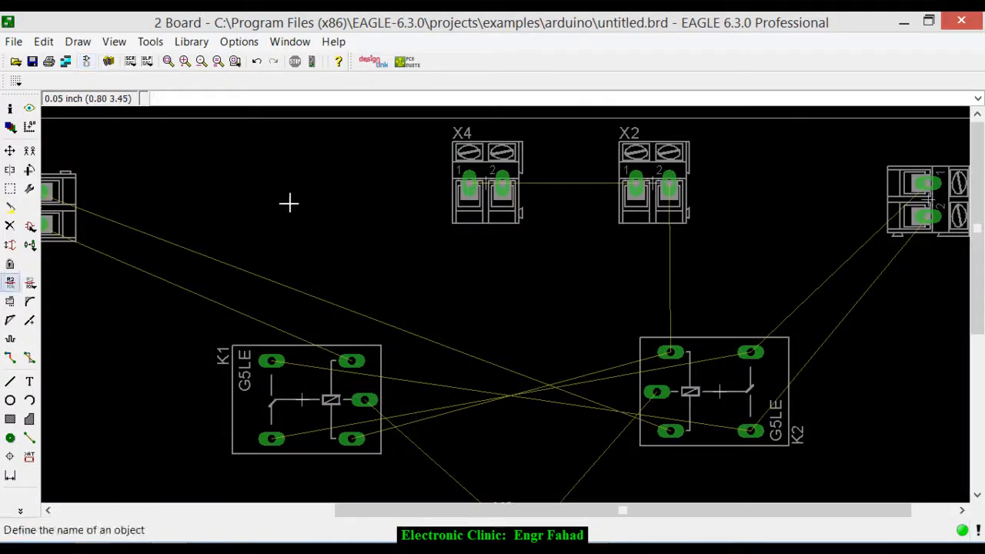
pyautogui.scroll(-2, 288, 202)
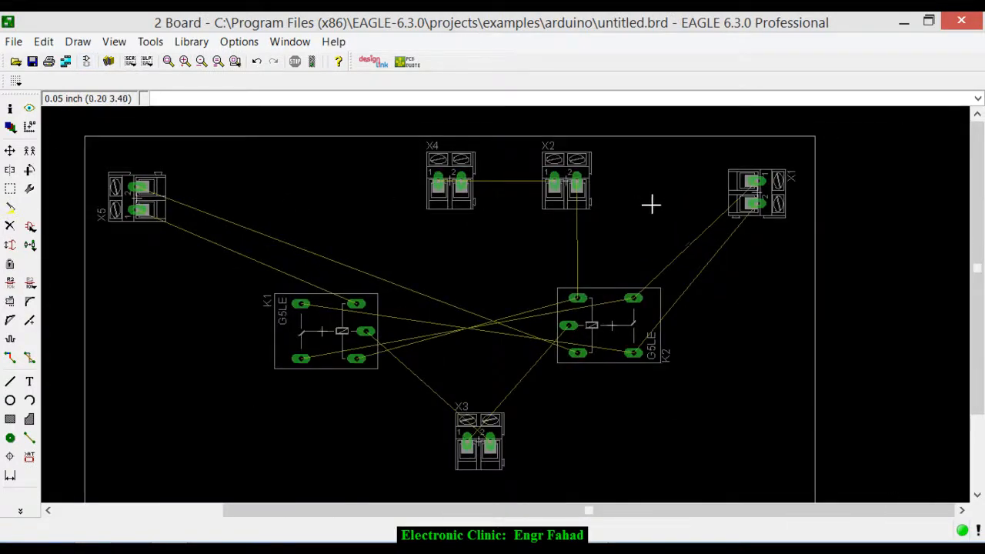
# - Add the text "plc common" on layer 21 tPlace just below connector X4
pyautogui.click(29, 381)
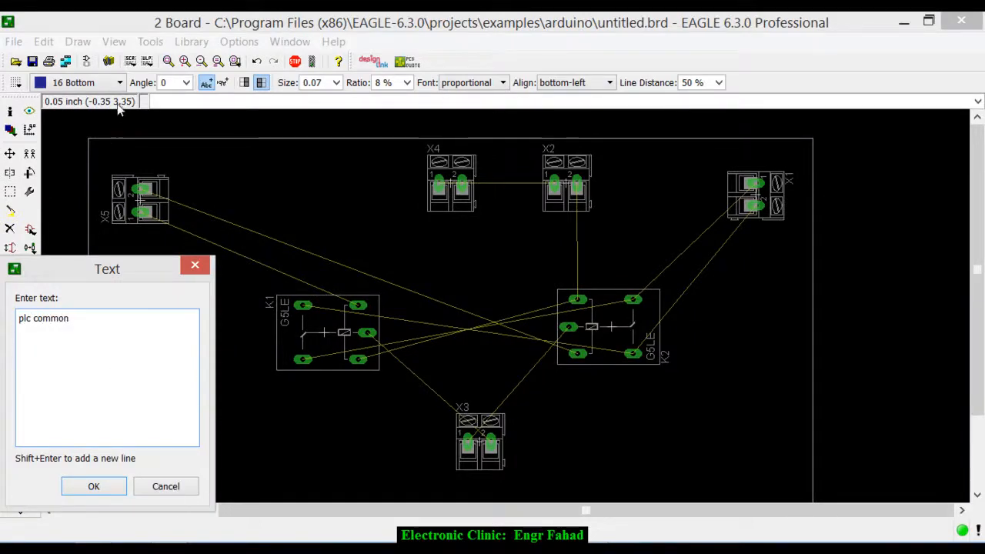
pyautogui.press('Return')
pyautogui.click(81, 83)
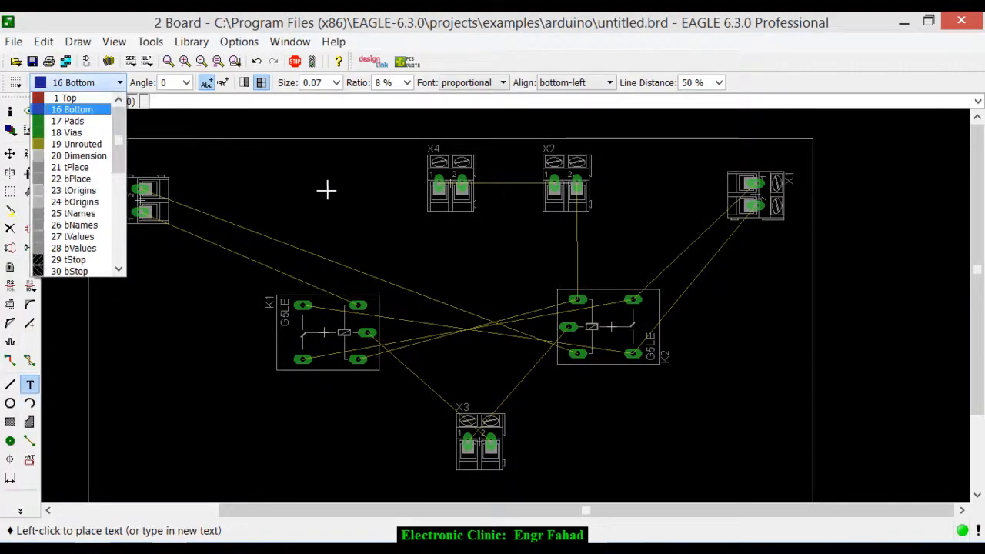
pyautogui.click(70, 167)
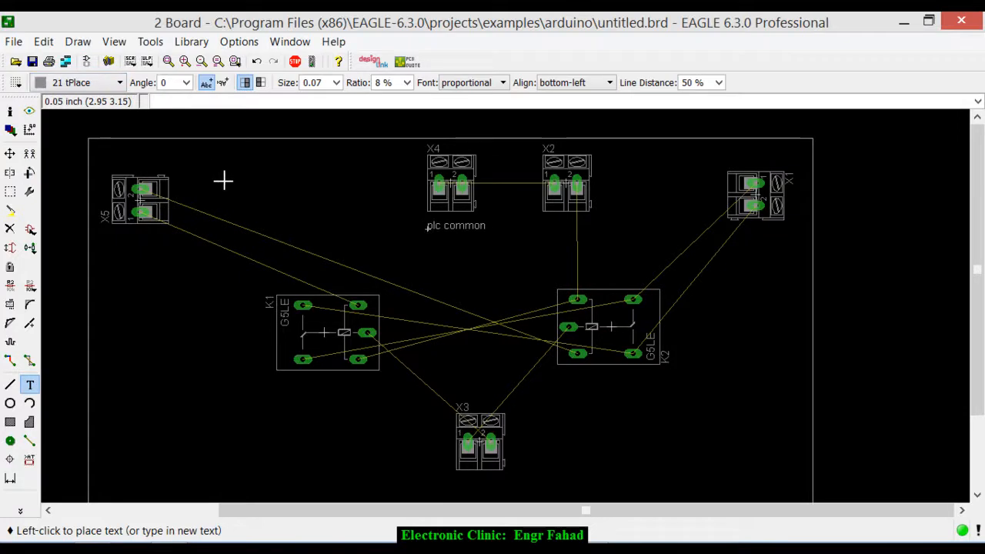
# - Add the text "supply" on layer 21 tPlace just below connector X2
pyautogui.click(245, 187)
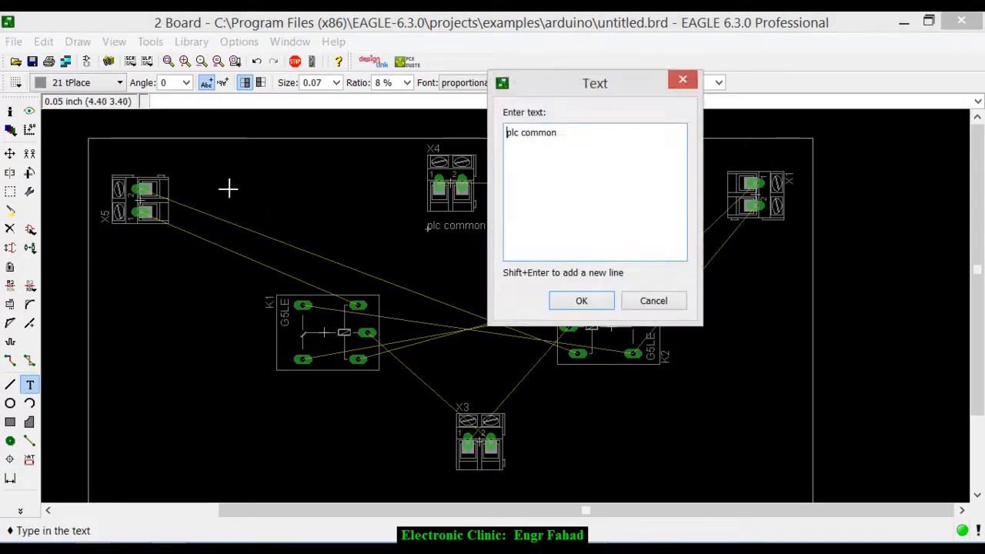
pyautogui.write('supp')
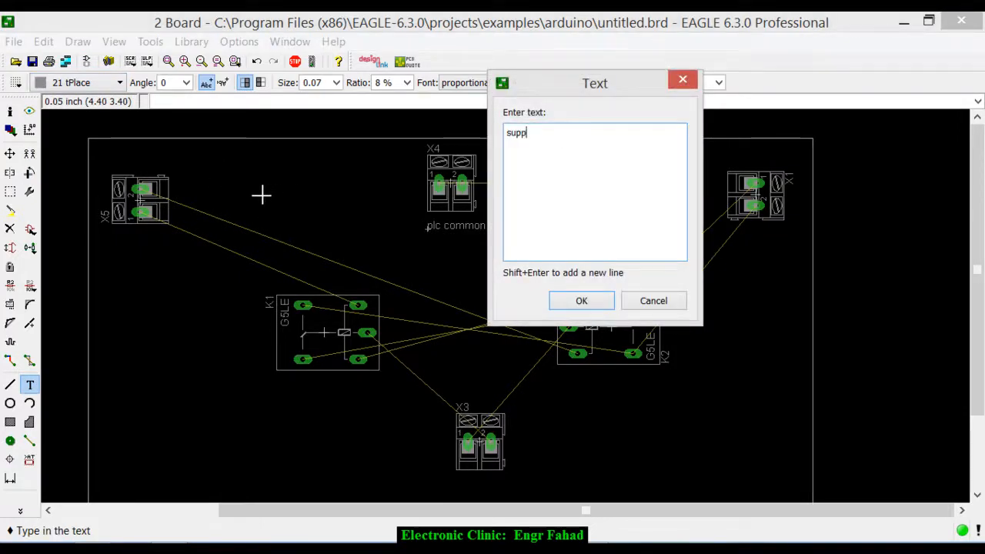
pyautogui.write('ly')
pyautogui.press('Return')
pyautogui.click(554, 228)
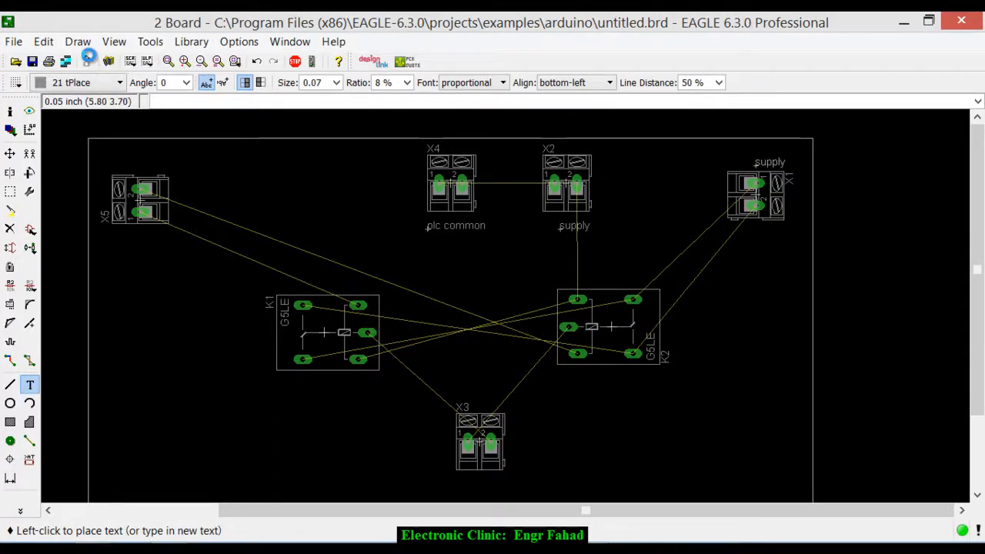
# - Add the text "external supply", rotated to 90 degrees, beside connector X1 on its inner side
pyautogui.write('external supply')
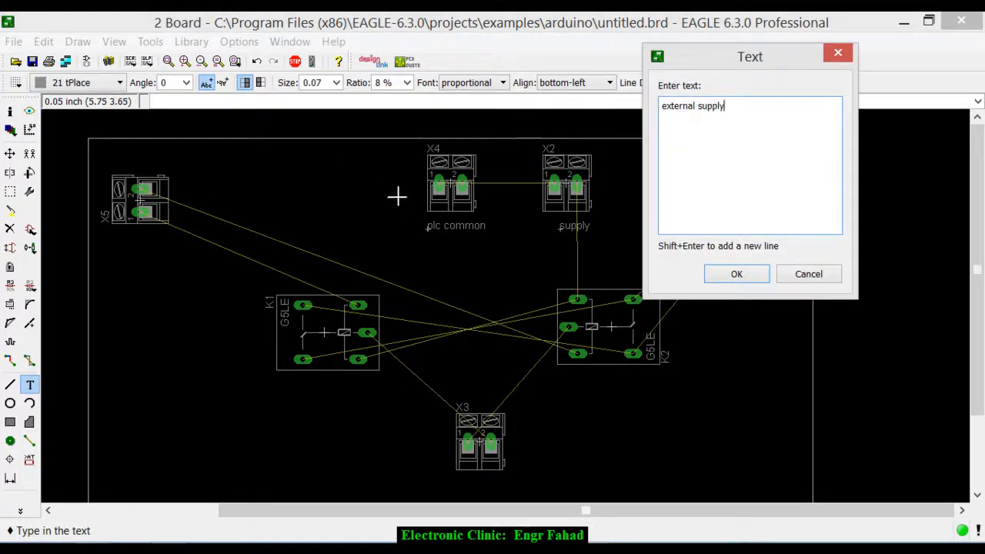
pyautogui.press('Return')
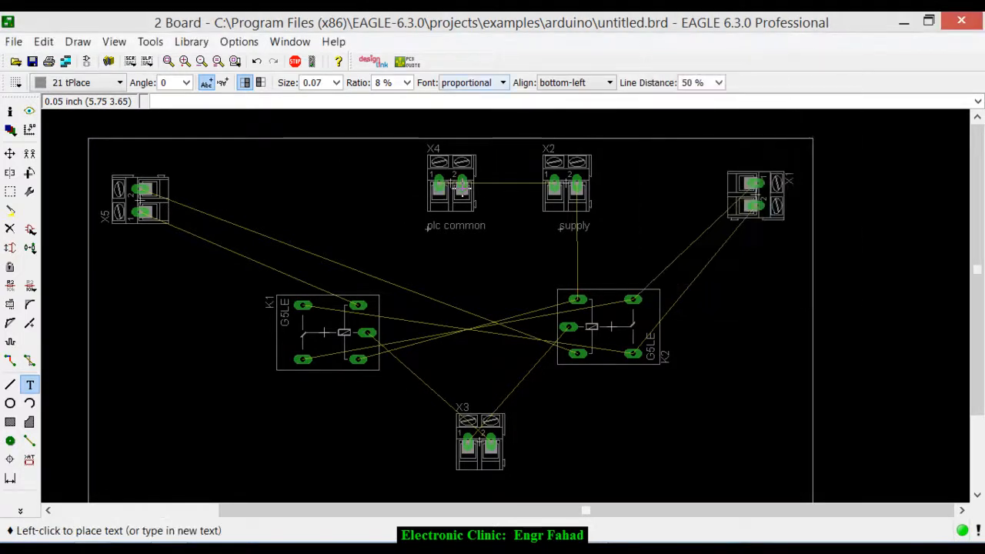
pyautogui.rightClick(683, 186)
# - Add the text "Motor" at angle 0 just below connector X3
pyautogui.click(32, 386)
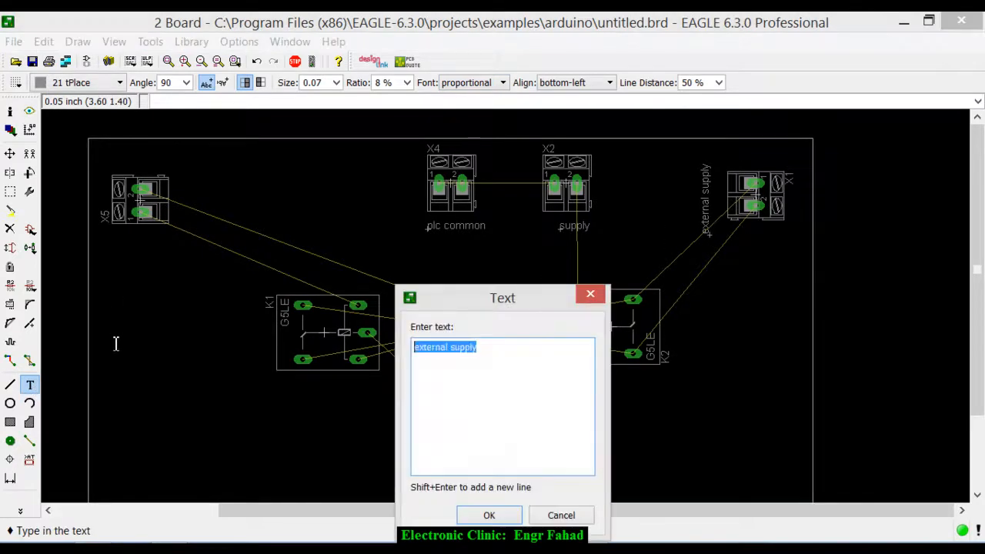
pyautogui.write('Motor')
pyautogui.press('Return')
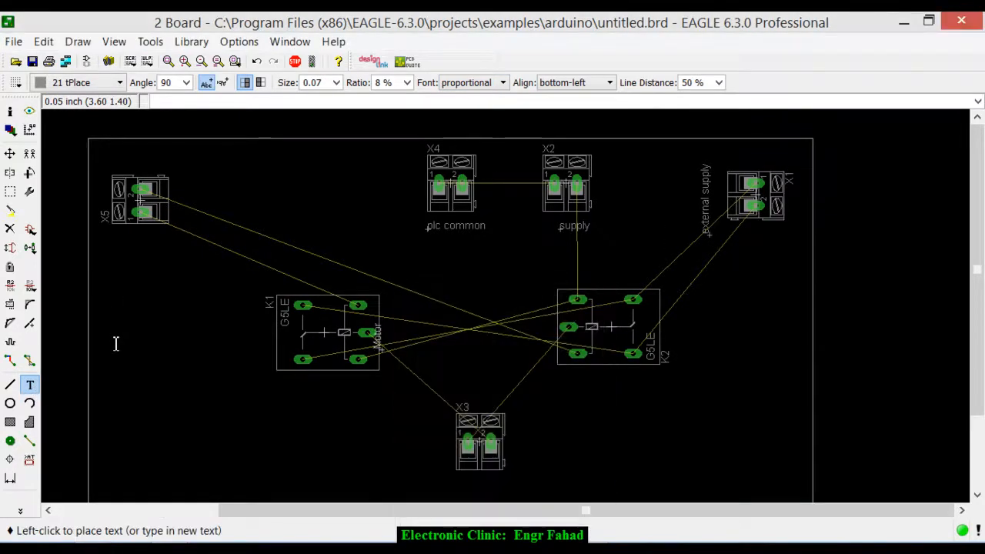
pyautogui.scroll(-2, 116, 343)
pyautogui.click(265, 283)
pyautogui.scroll(-1, 67, 139)
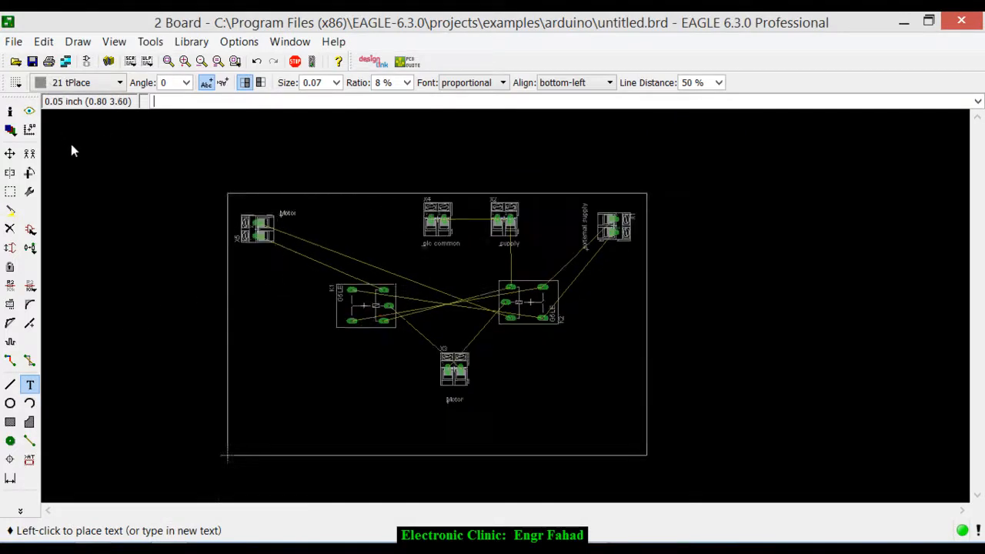
# - Add the text "plc outputs", rotated to 90 degrees, directly below connector X5 and end text placement
pyautogui.scroll(4, 77, 170)
pyautogui.press('Escape')
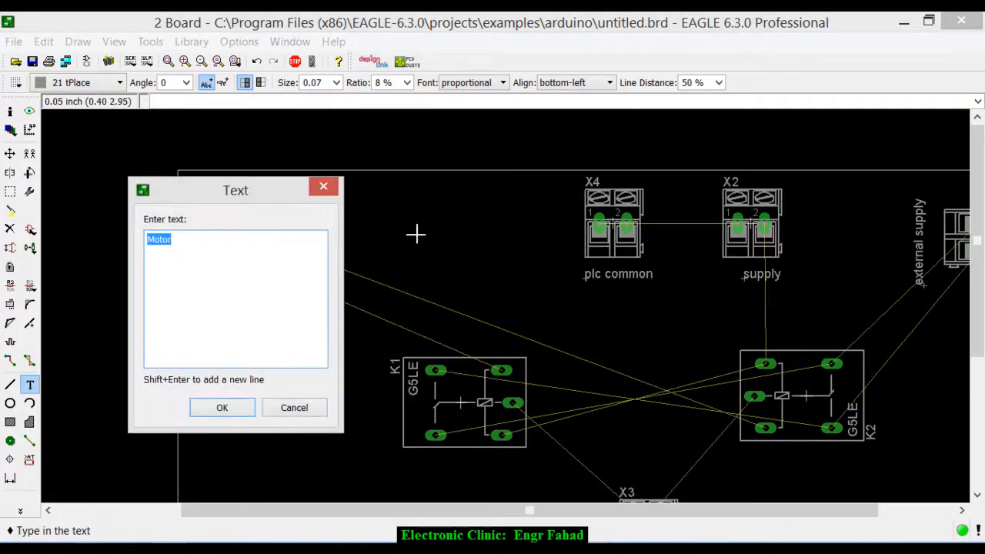
pyautogui.write('plc outputs')
pyautogui.press('Return')
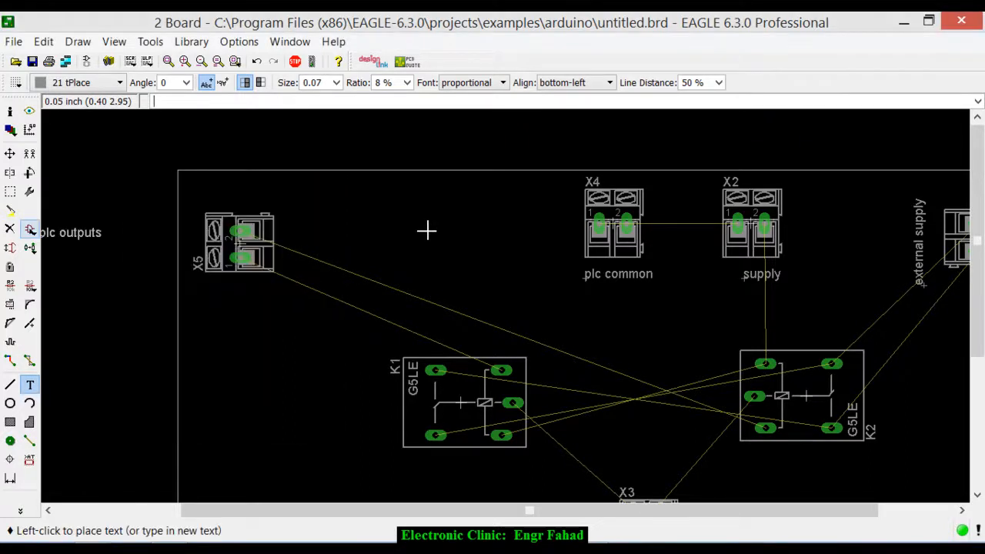
pyautogui.rightClick(221, 219)
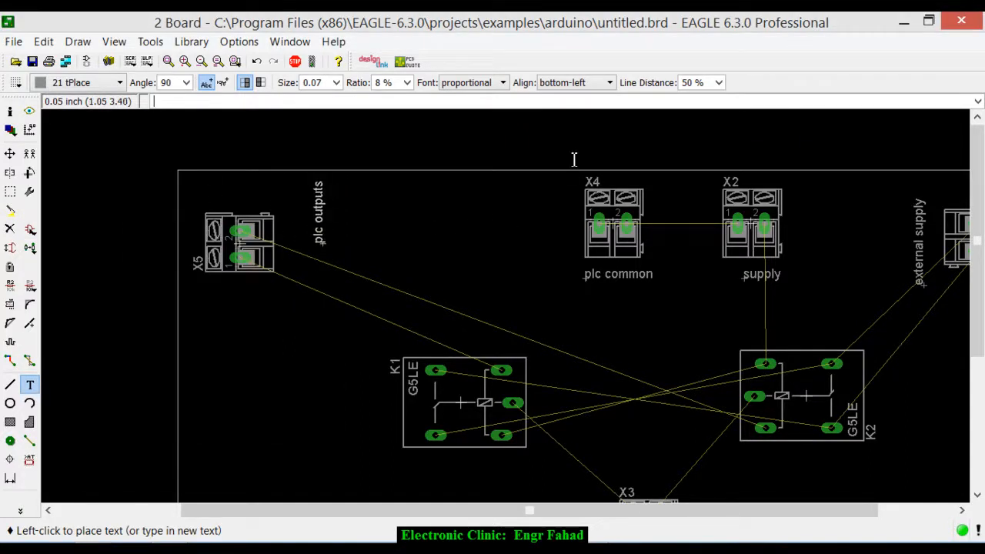
pyautogui.click(242, 346)
pyautogui.scroll(-1, 504, 244)
pyautogui.scroll(-1, 468, 127)
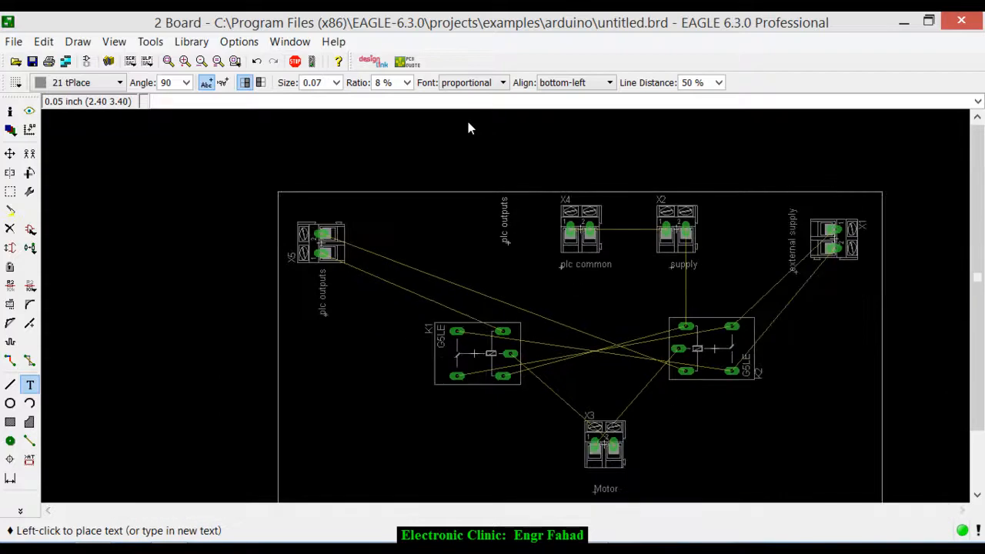
pyautogui.press('Escape')
pyautogui.press('Escape')
pyautogui.scroll(-1, 467, 127)
pyautogui.scroll(-1, 485, 119)
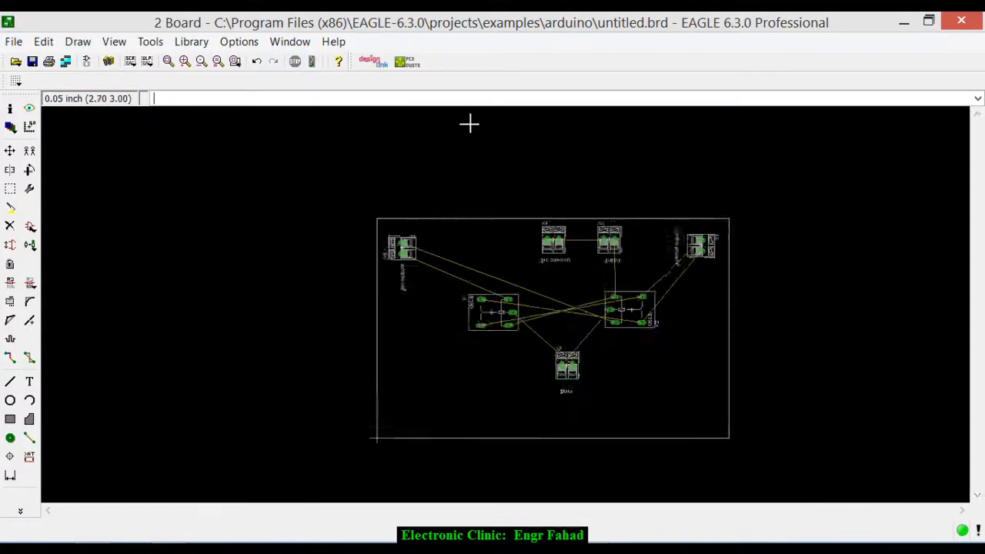
# - Group connectors X4 and X2 with their labels and move them left along the board's upper edge, closer to X5
pyautogui.scroll(2, 546, 138)
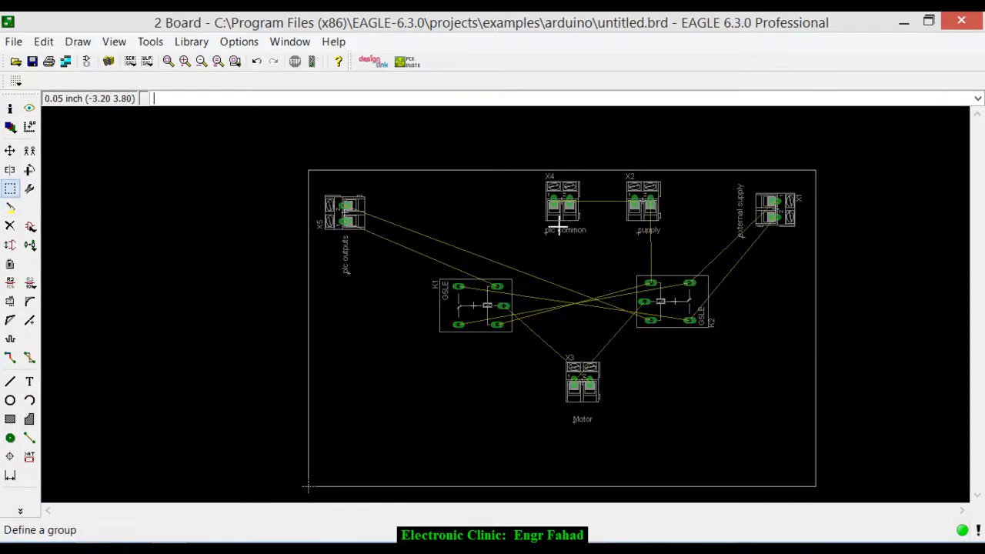
pyautogui.click(10, 188)
pyautogui.moveTo(518, 174)
pyautogui.mouseDown()
pyautogui.moveTo(714, 218)
pyautogui.moveTo(714, 239)
pyautogui.mouseUp()
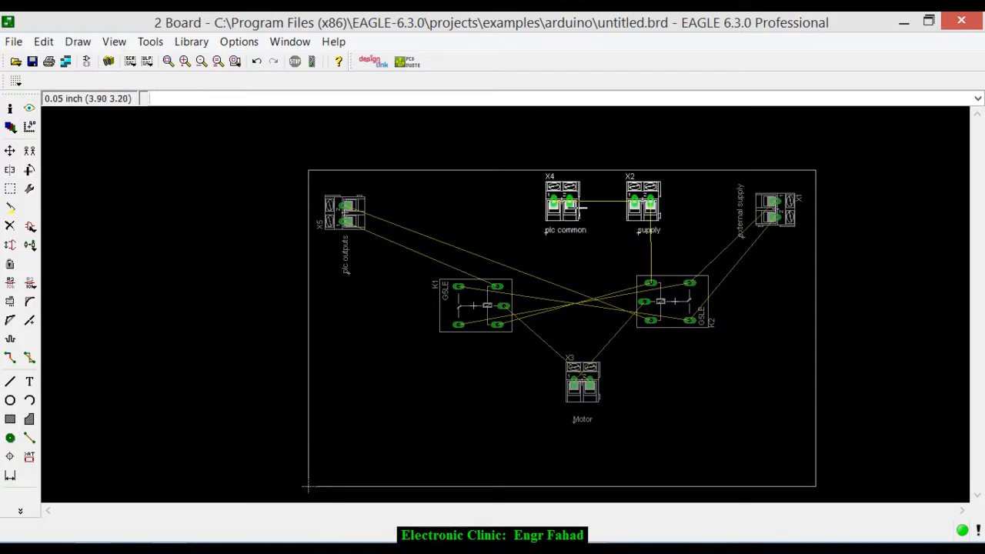
pyautogui.click(10, 150)
pyautogui.rightClick(582, 307)
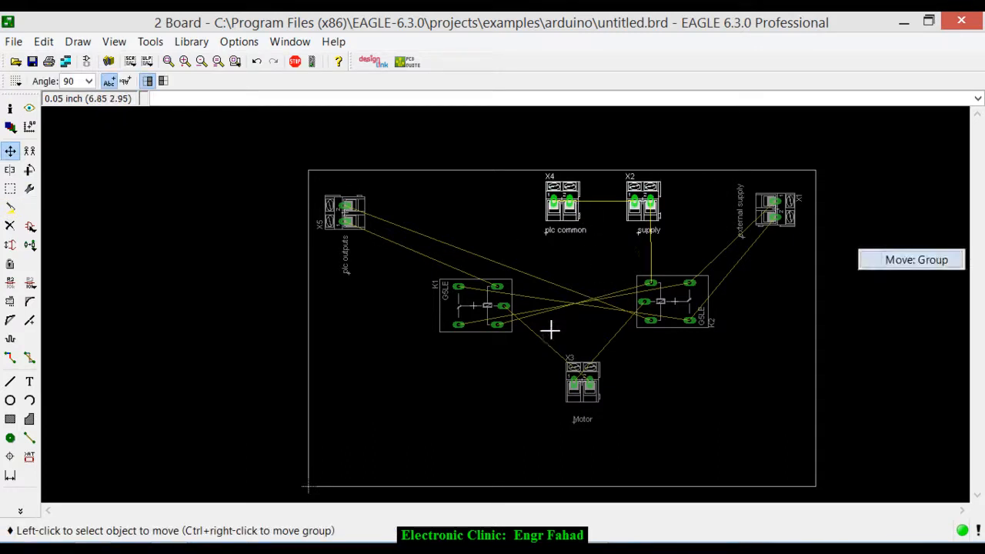
pyautogui.click(912, 259)
pyautogui.click(754, 169)
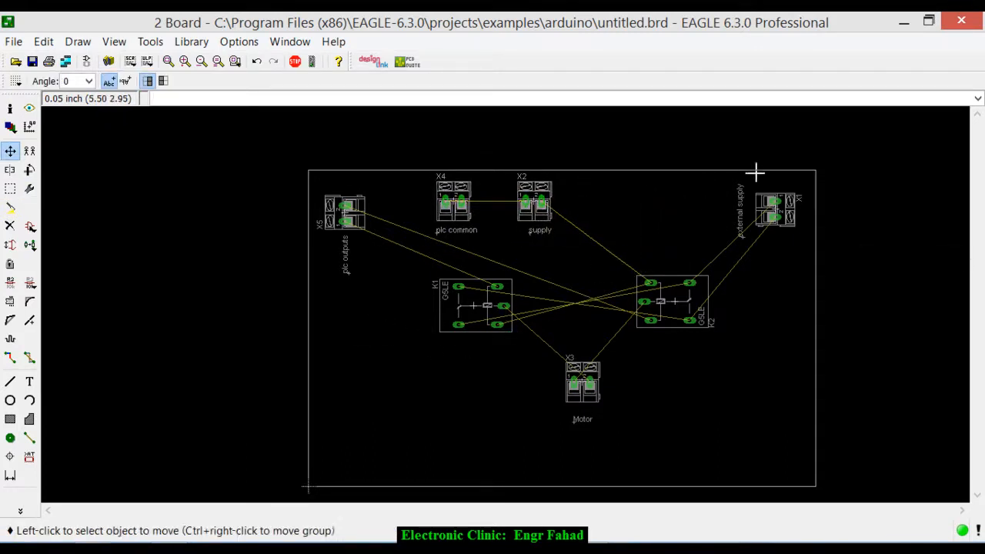
# - Group connector X1 with its "external supply" label and move both left, next to connector X2
pyautogui.click(10, 188)
pyautogui.moveTo(718, 182)
pyautogui.mouseDown()
pyautogui.moveTo(802, 238)
pyautogui.moveTo(801, 253)
pyautogui.mouseUp()
pyautogui.click(10, 150)
pyautogui.rightClick(917, 189)
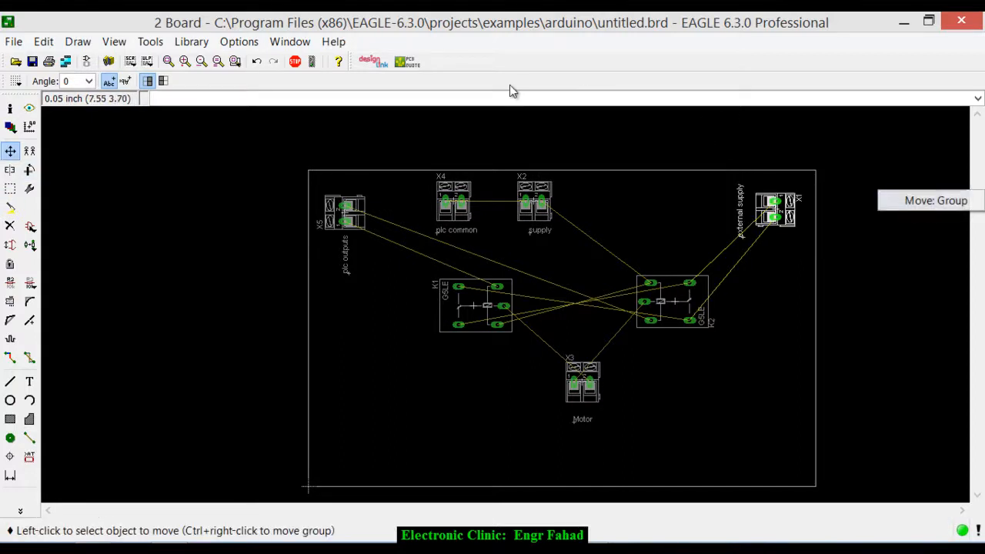
pyautogui.click(925, 200)
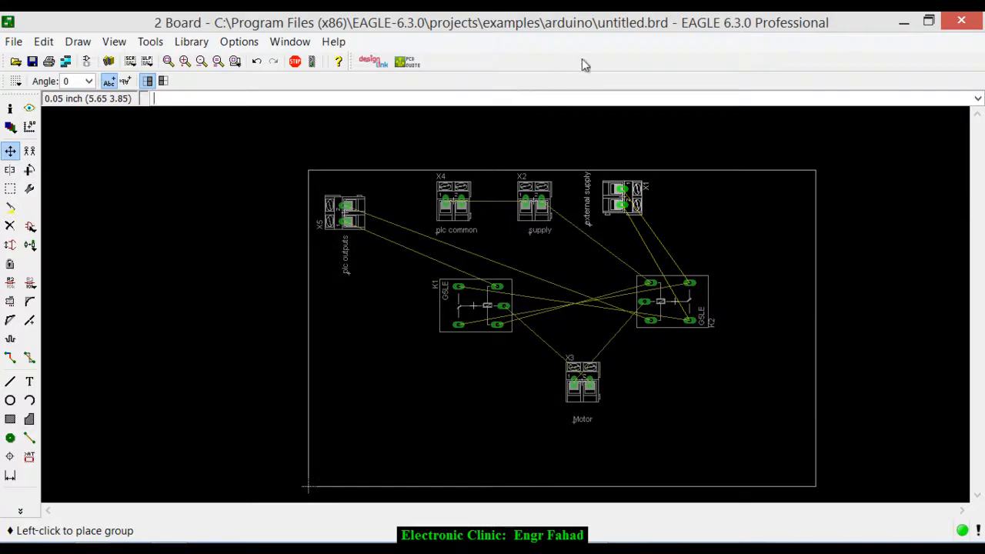
pyautogui.click(694, 167)
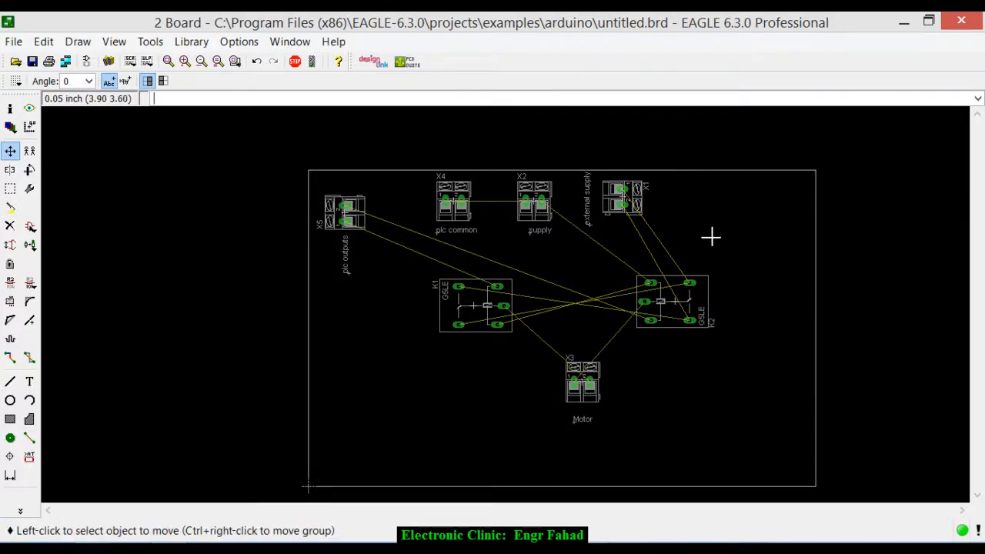
# - Rotate connector X1 to 0 degrees in line with X2, and place its "external supply" label horizontally below it at 180 degrees
pyautogui.click(623, 197)
pyautogui.rightClick(622, 197)
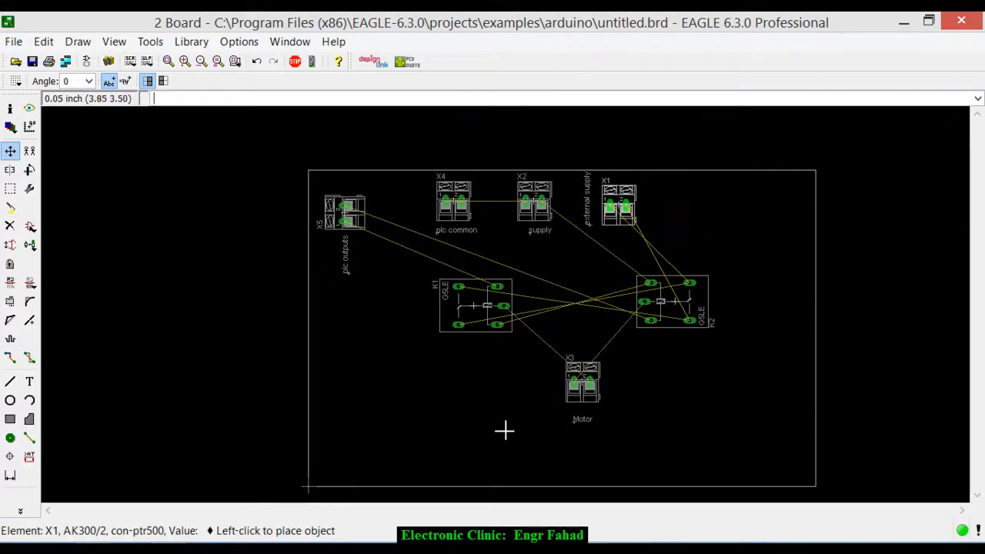
pyautogui.click(508, 423)
pyautogui.click(591, 224)
pyautogui.rightClick(592, 224)
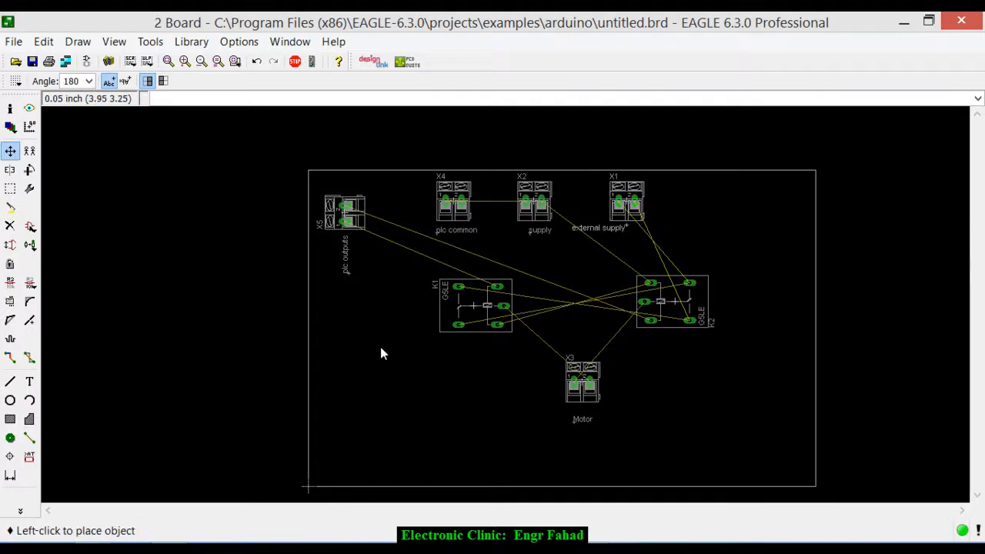
pyautogui.click(659, 225)
# - Move relay K2 closer to K1 at the same height, and center connector X3 with its "Motor" label below the two relays
pyautogui.click(673, 301)
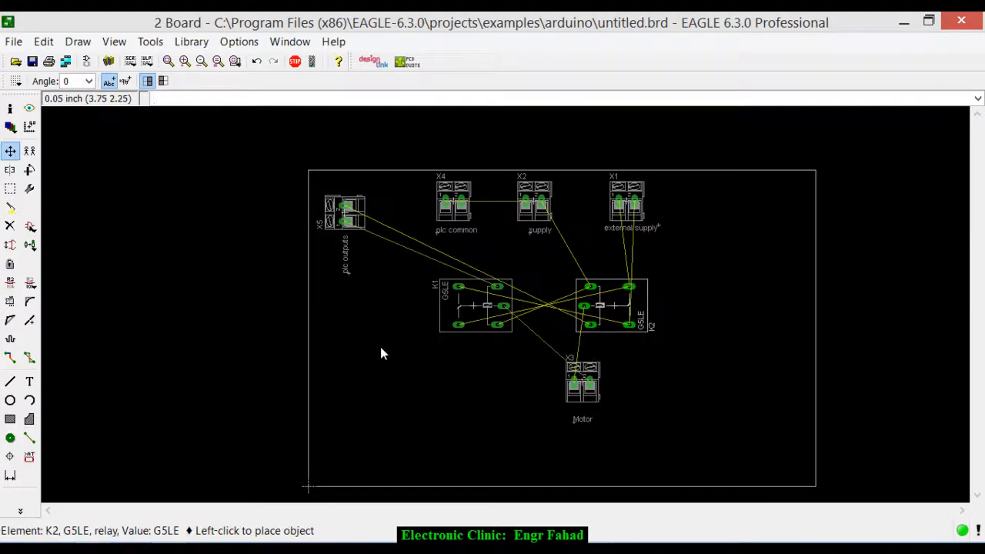
pyautogui.click(614, 305)
pyautogui.click(582, 381)
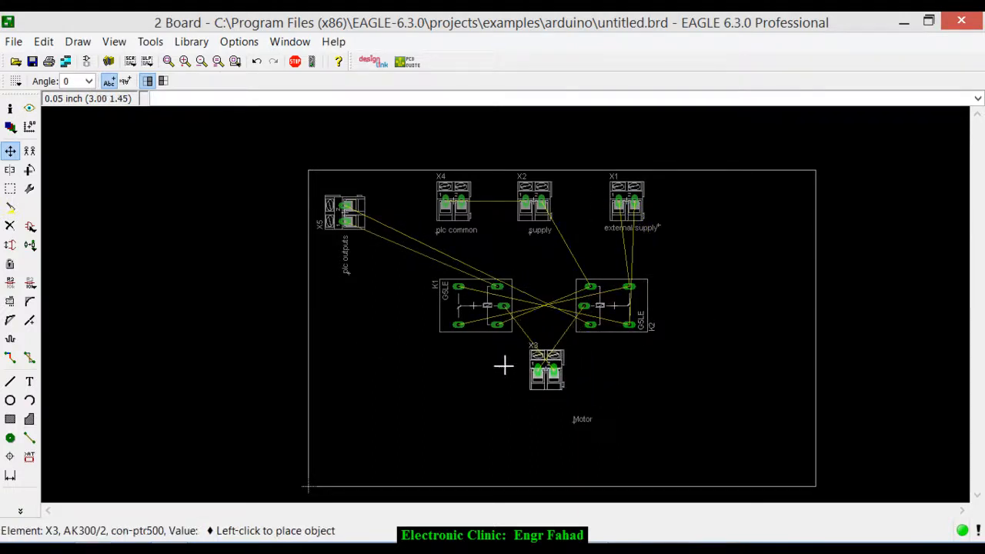
pyautogui.click(547, 378)
pyautogui.click(574, 422)
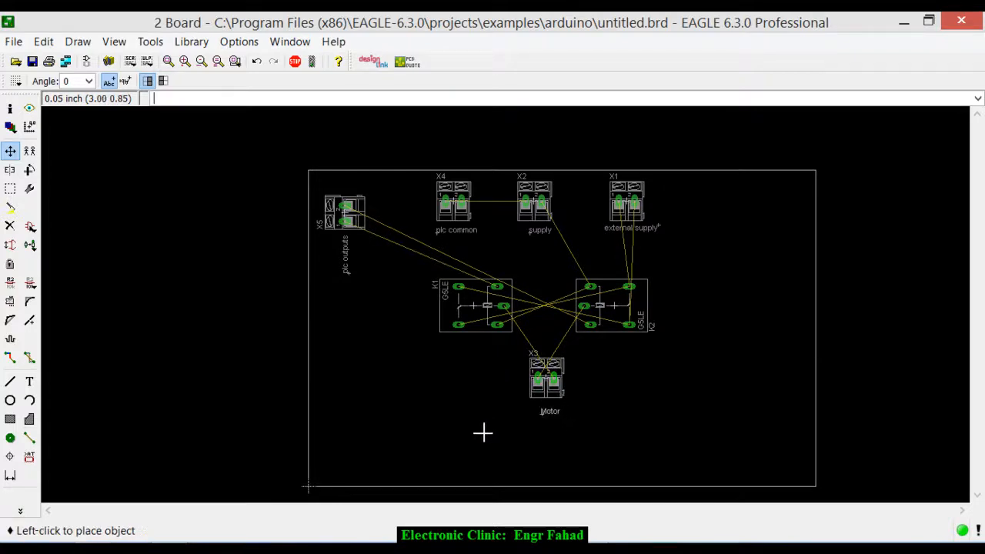
pyautogui.click(483, 436)
# - Shrink the board outline by moving its lower edge up to just below the "Motor" label and its right edge in near K2
pyautogui.click(558, 484)
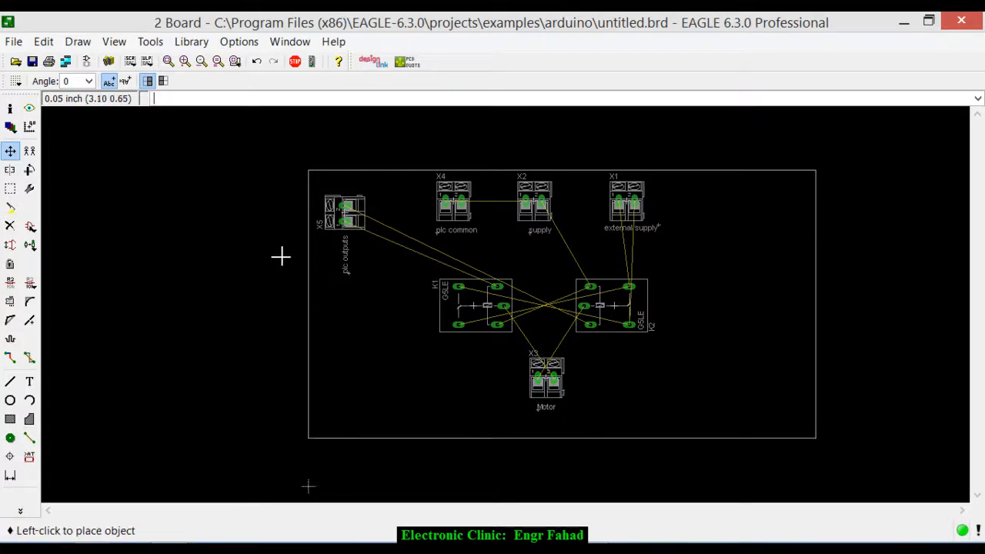
pyautogui.click(559, 426)
pyautogui.click(817, 321)
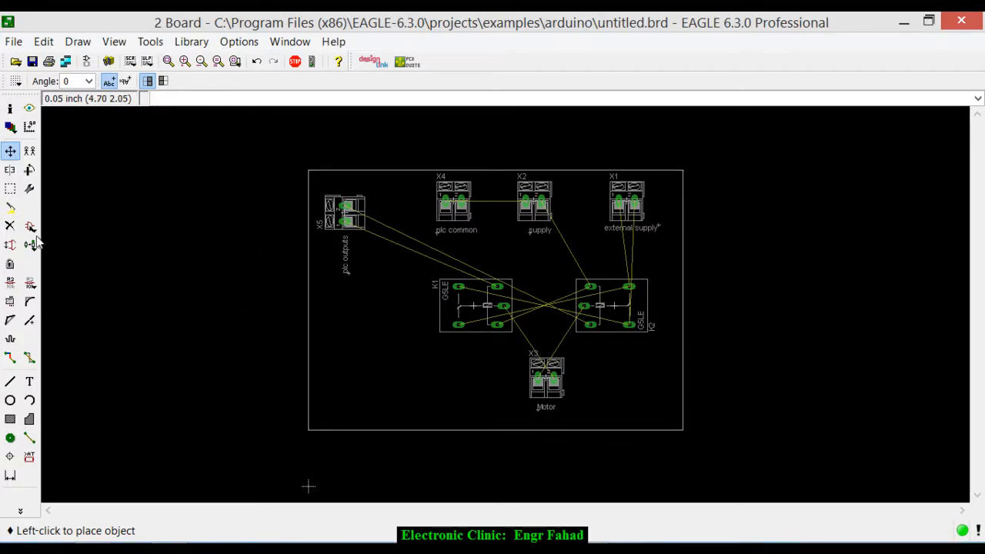
pyautogui.click(682, 323)
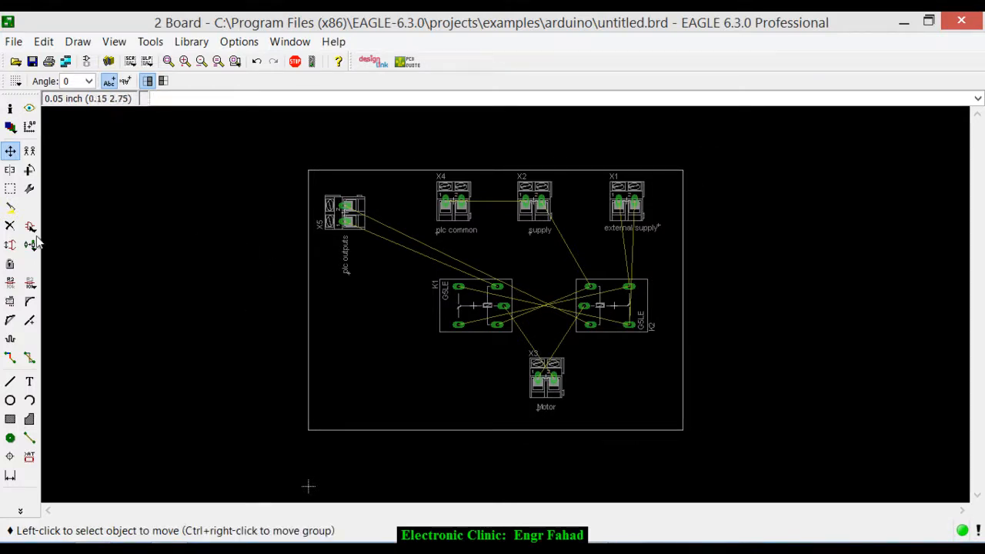
# - Group relays K1 and K2, connector X3 and the "Motor" label, and move them to the lower left inside the outline
pyautogui.click(10, 188)
pyautogui.moveTo(397, 262); pyautogui.dragTo(663, 417)
pyautogui.click(10, 151)
pyautogui.rightClick(804, 275)
pyautogui.click(858, 285)
pyautogui.click(508, 244)
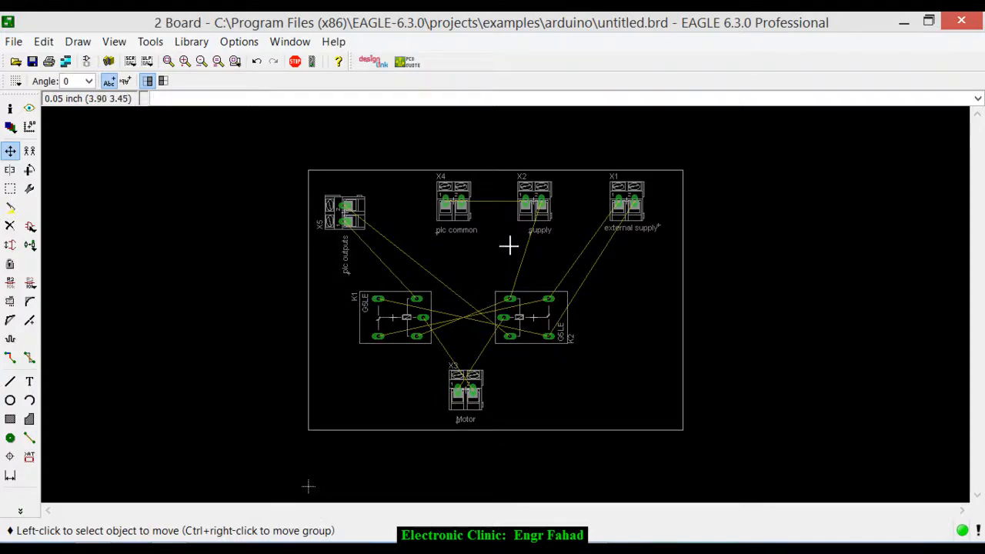
# - Move connector X1 at 0 degrees to the right of X3 below relay K2, and place its "external supply" label beneath it
pyautogui.click(626, 202)
pyautogui.rightClick(602, 362)
pyautogui.rightClick(576, 396)
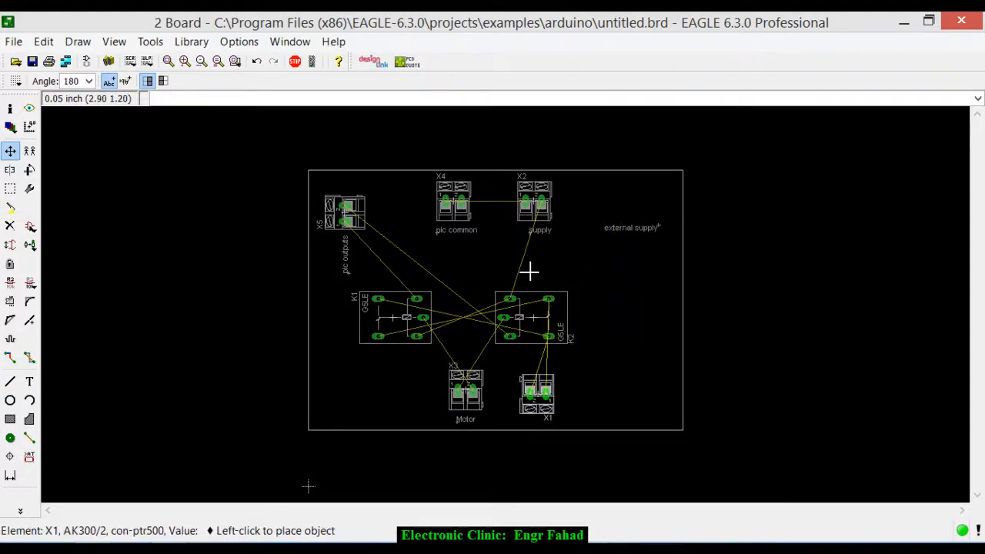
pyautogui.rightClick(532, 307)
pyautogui.rightClick(463, 300)
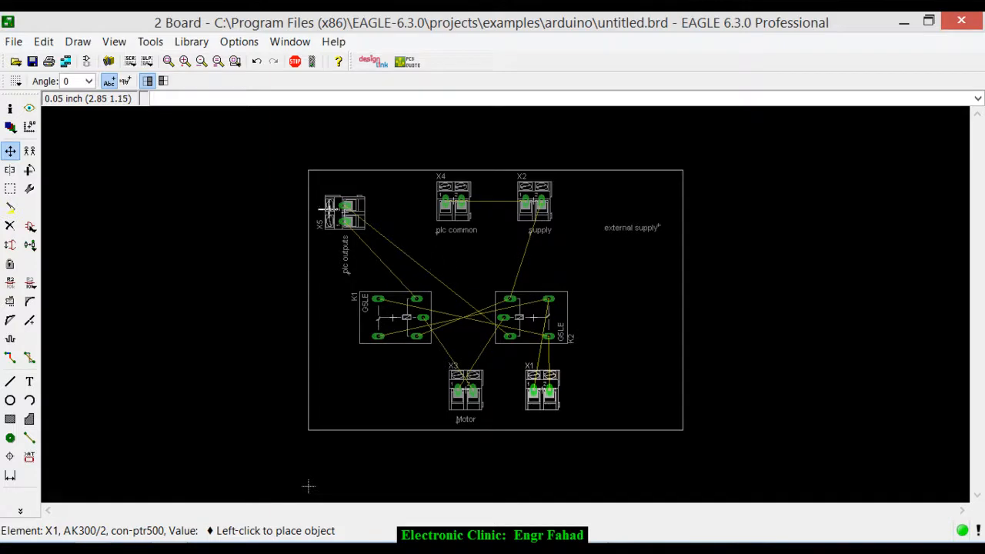
pyautogui.click(543, 390)
pyautogui.click(659, 226)
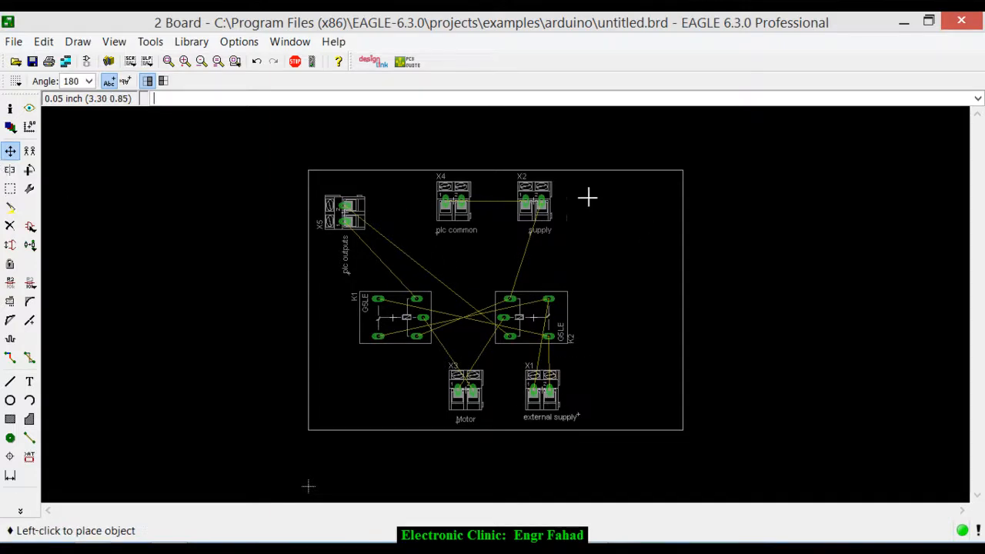
pyautogui.click(579, 415)
# - Move the board outline's right edge inward to just beyond relay K2 and the "external supply" label
pyautogui.click(622, 228)
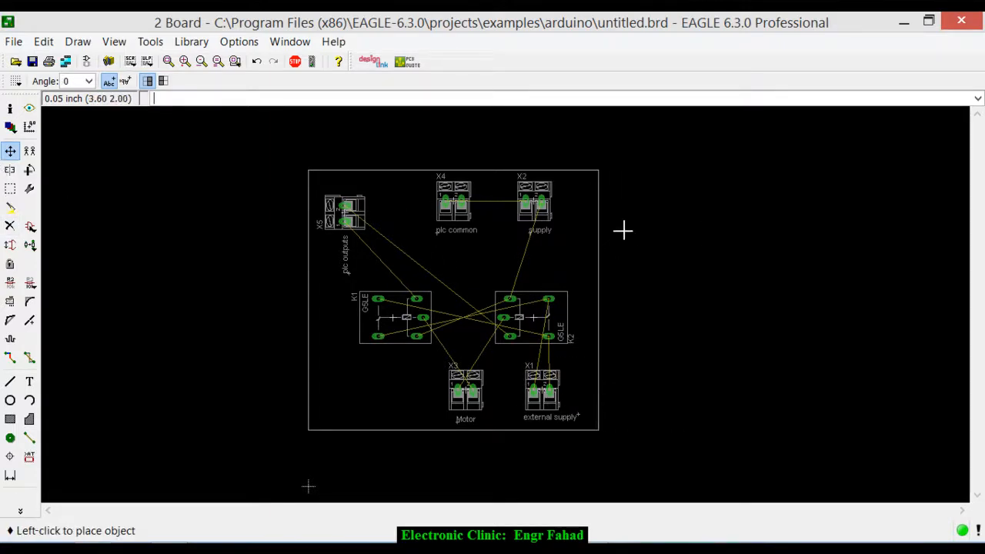
pyautogui.click(10, 151)
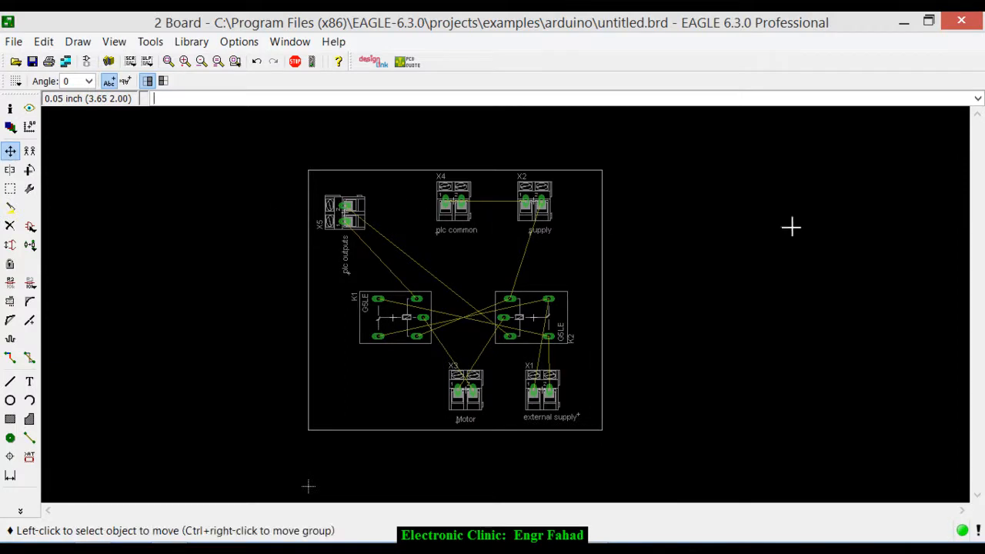
pyautogui.scroll(2, 340, 247)
pyautogui.scroll(-2, 340, 247)
pyautogui.scroll(-2, 179, 241)
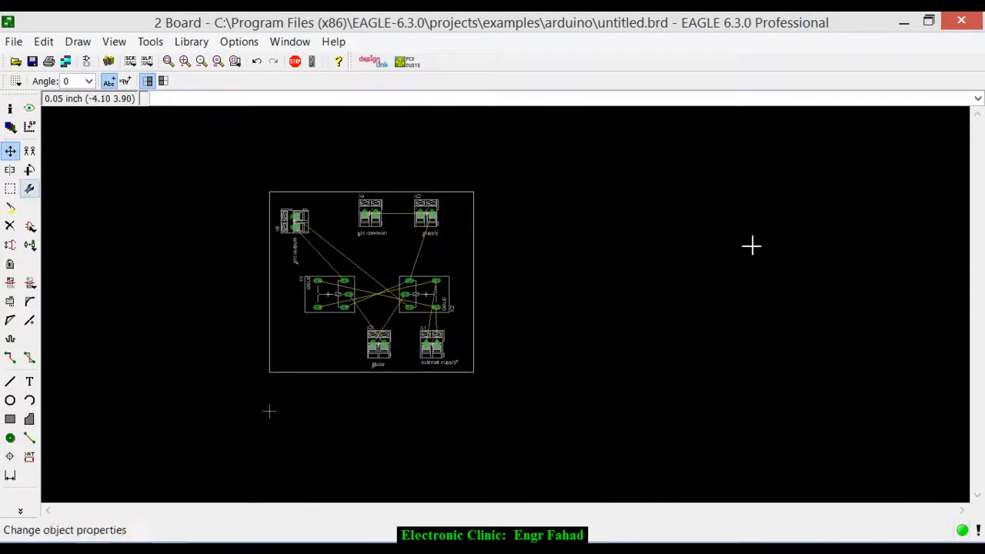
# - Group the whole board with its outline and move it down so the outline's lower-left corner sits on the origin
pyautogui.click(11, 189)
pyautogui.moveTo(153, 184); pyautogui.dragTo(506, 386)
pyautogui.click(10, 151)
pyautogui.rightClick(232, 358)
pyautogui.click(290, 368)
pyautogui.click(269, 412)
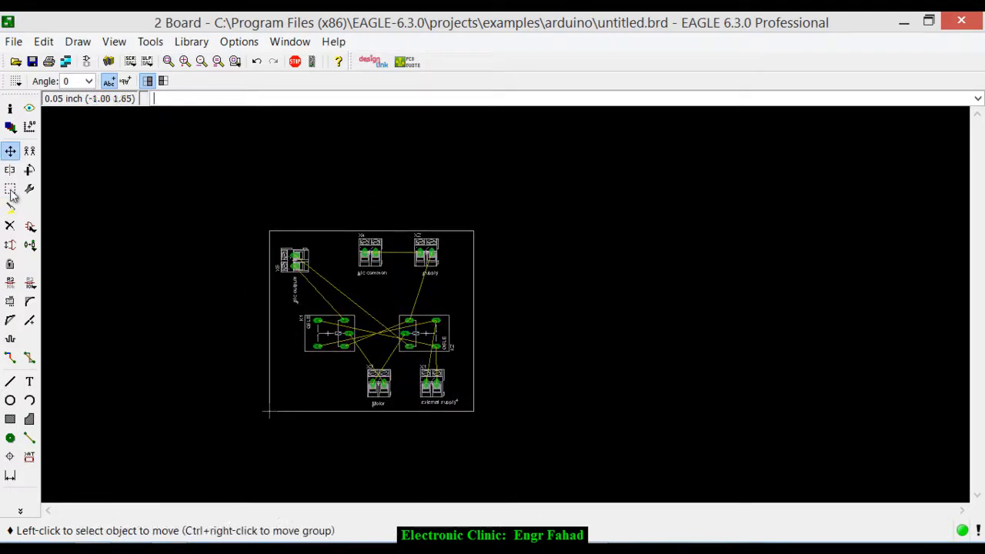
# - Set the DRC minimum width to 80 mil, apply the design rules and run the design rule check
pyautogui.scroll(3, 753, 198)
pyautogui.scroll(-1, 803, 253)
pyautogui.scroll(1, 803, 253)
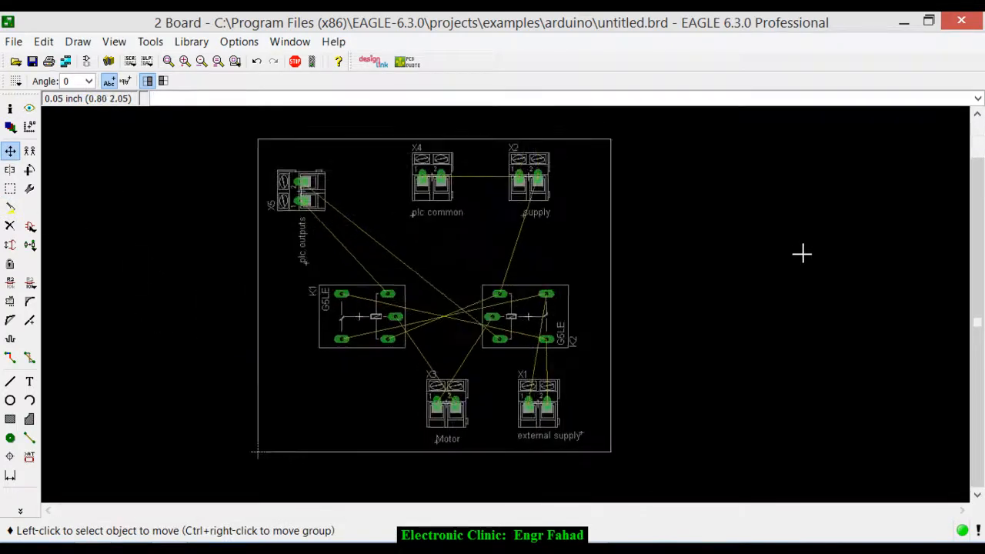
pyautogui.hotkey('alt', 't')
pyautogui.press('Down')
pyautogui.press('Down')
pyautogui.press('Up')
pyautogui.press('Return')
pyautogui.hotkey('ctrl', 'Tab')
pyautogui.hotkey('ctrl', 'Tab')
pyautogui.hotkey('ctrl', 'Tab')
pyautogui.hotkey('ctrl', 'Tab')
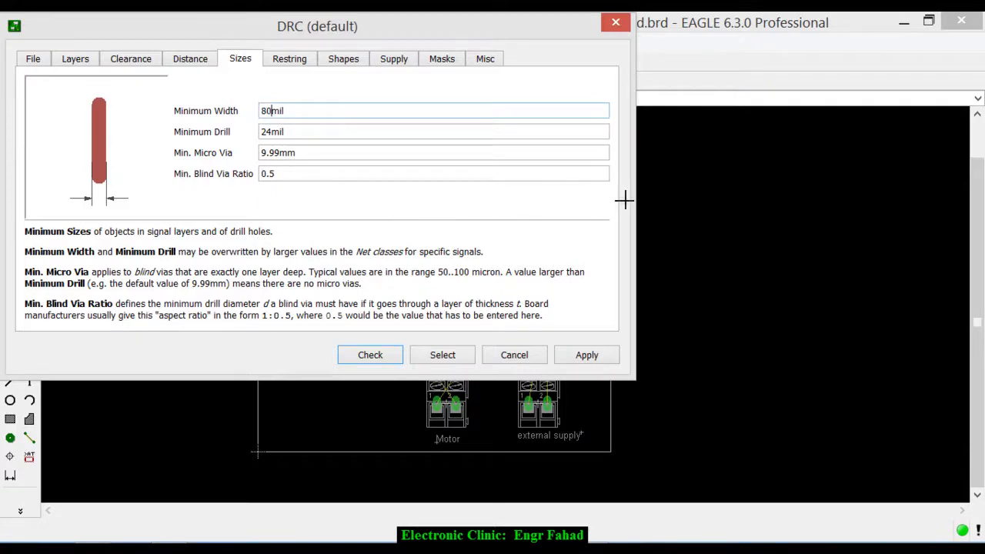
pyautogui.click(586, 354)
pyautogui.click(370, 355)
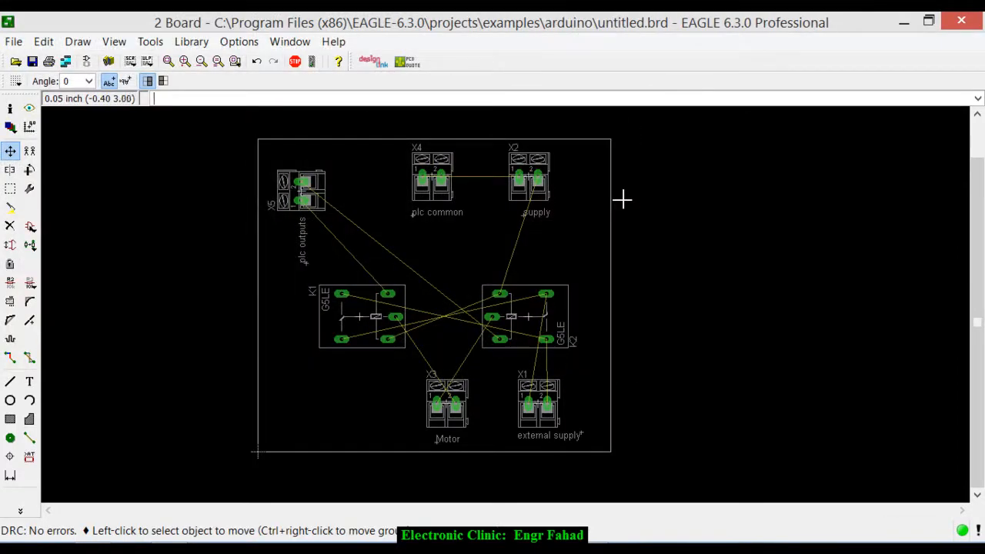
# - Open the autorouter setup and set the preferred direction of layer 1 Top to N/A
pyautogui.press('alt')
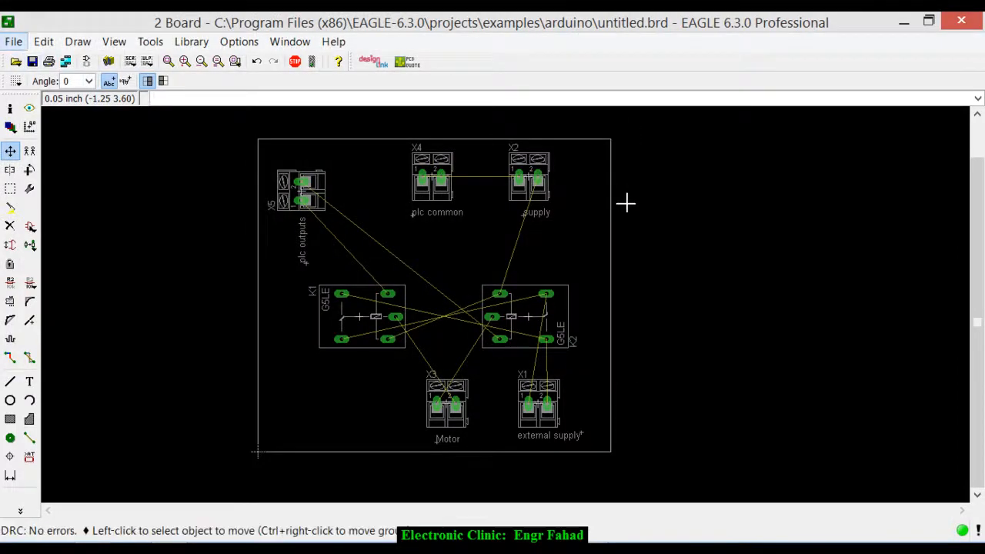
pyautogui.press('t')
pyautogui.press('Down')
pyautogui.press('Down')
pyautogui.press('Down')
pyautogui.press('Return')
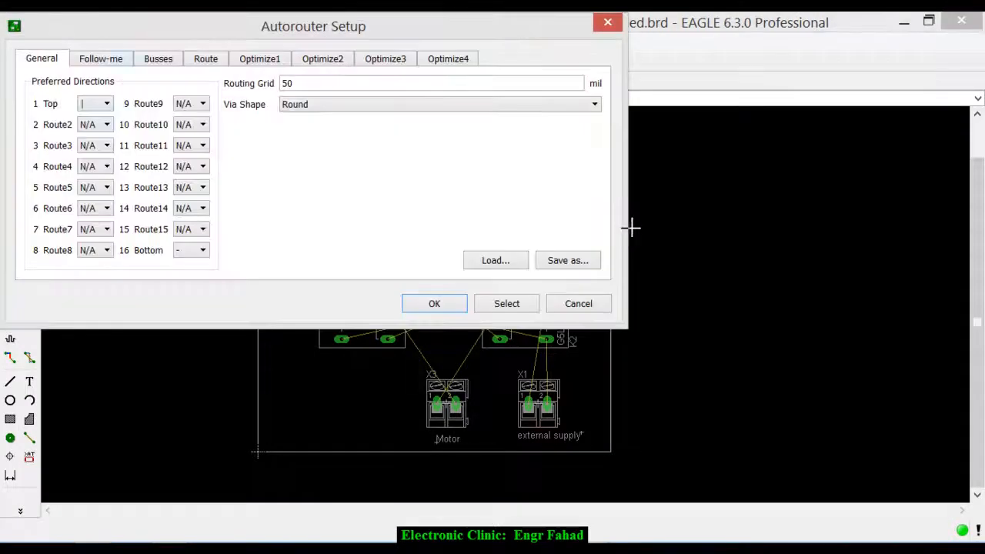
pyautogui.click(106, 104)
pyautogui.click(95, 163)
pyautogui.click(106, 103)
pyautogui.click(87, 151)
# - Set the preferred direction of layer 16 Bottom to * and run the autorouter
pyautogui.click(202, 250)
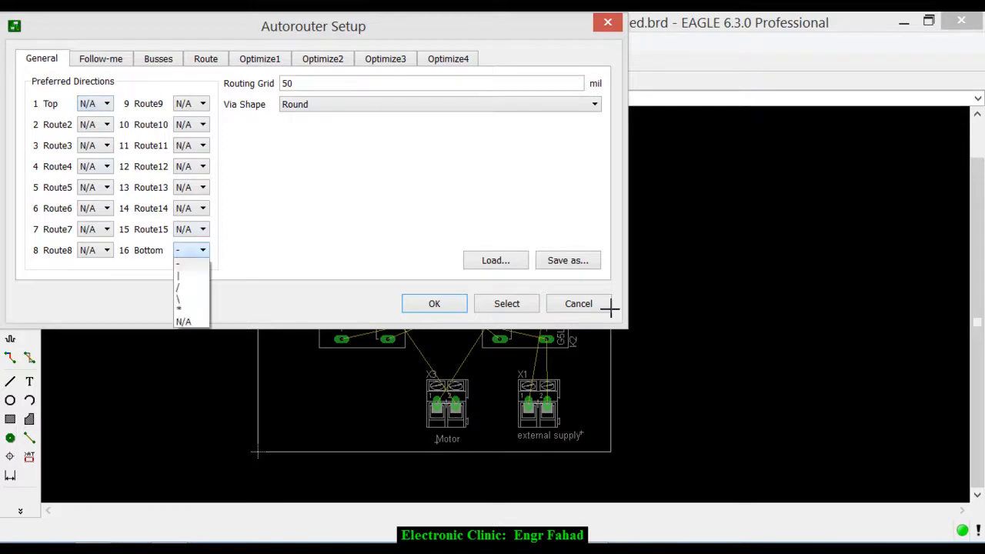
pyautogui.click(191, 310)
pyautogui.click(434, 303)
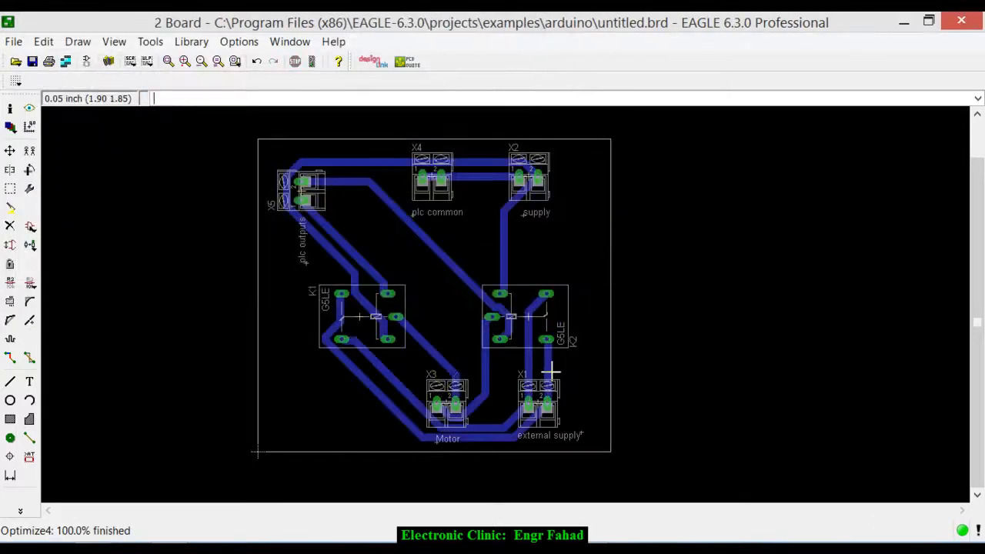
pyautogui.scroll(-2, 399, 255)
pyautogui.scroll(4, 551, 372)
pyautogui.scroll(-3, 580, 426)
pyautogui.scroll(1, 580, 426)
pyautogui.scroll(-2, 552, 420)
pyautogui.scroll(1, 549, 418)
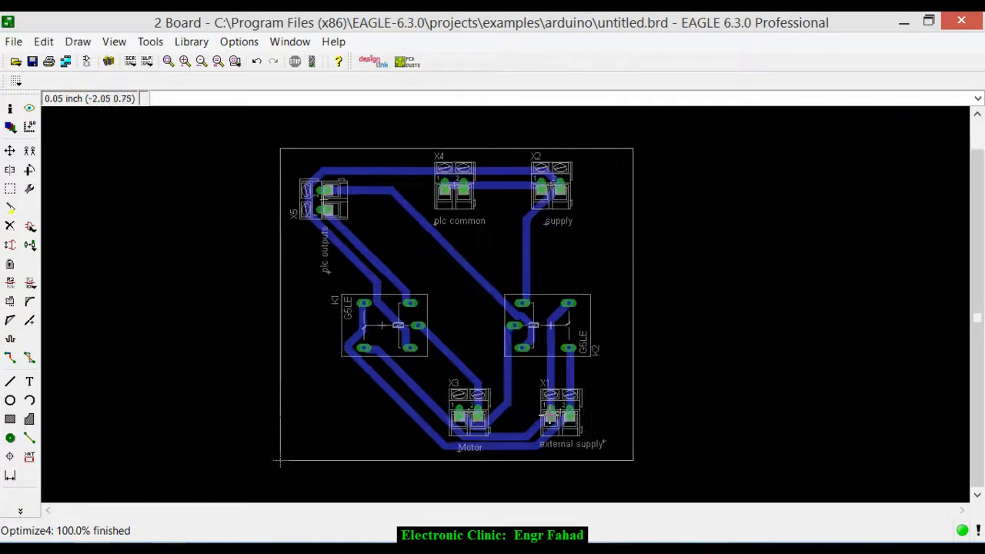
# - Draw a closed rectangular polygon along the board outline on layer 16 Bottom, with isolate 0.032 and width 0.016
pyautogui.click(29, 419)
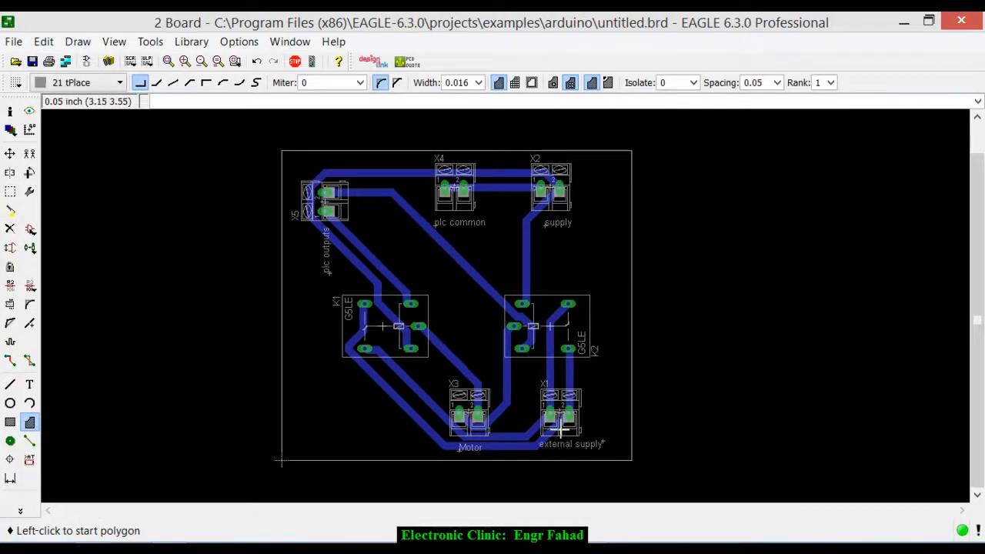
pyautogui.click(693, 83)
pyautogui.click(669, 152)
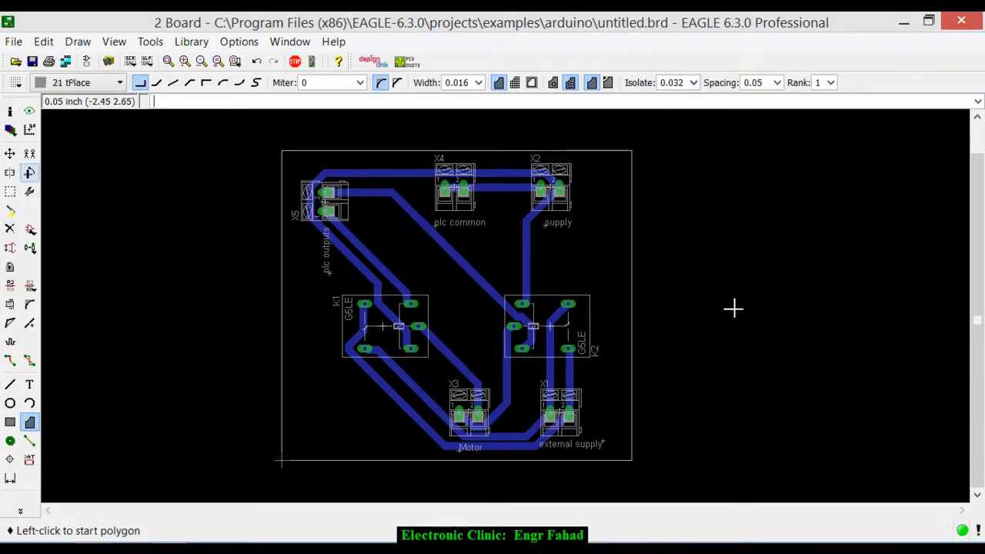
pyautogui.click(282, 150)
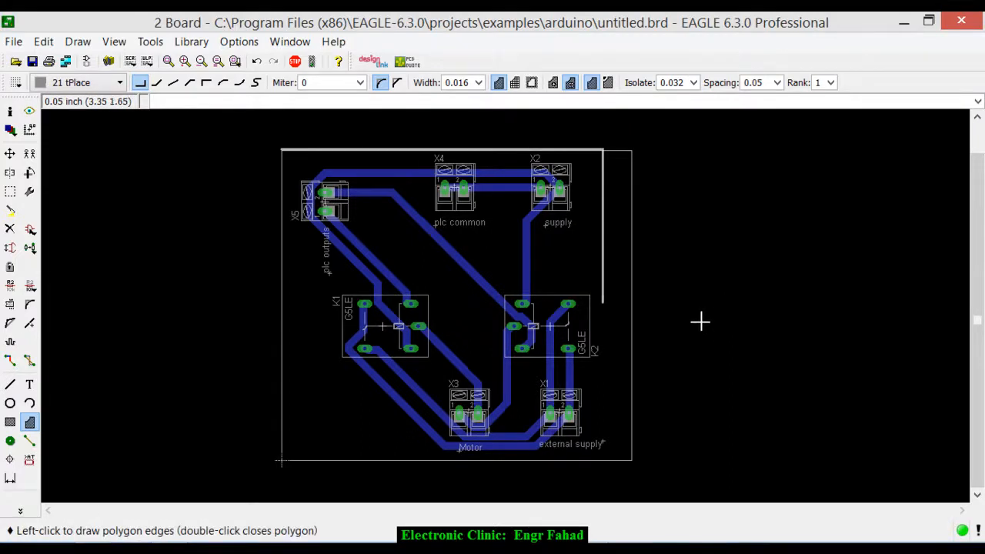
pyautogui.click(83, 82)
pyautogui.click(74, 109)
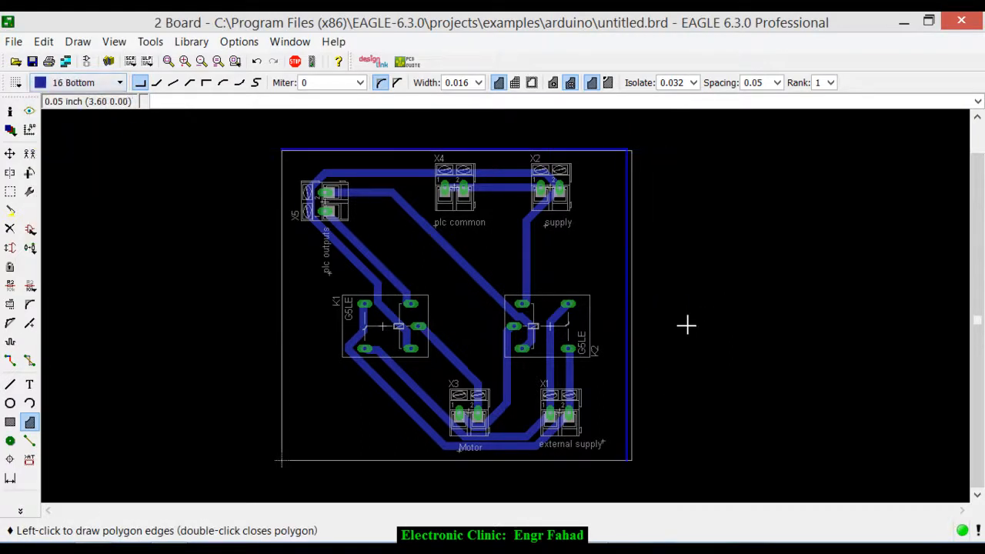
pyautogui.click(632, 461)
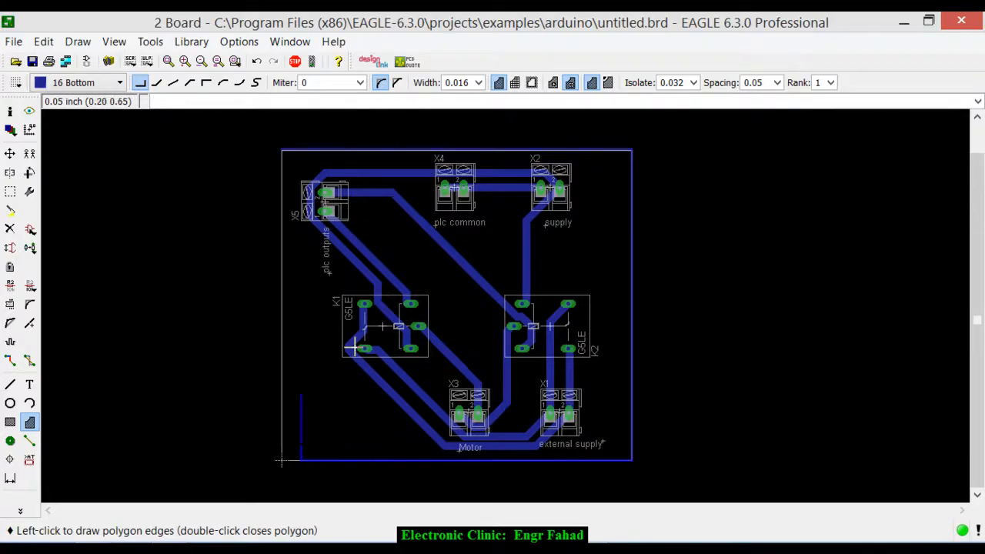
pyautogui.scroll(5, 281, 151)
pyautogui.doubleClick(274, 154)
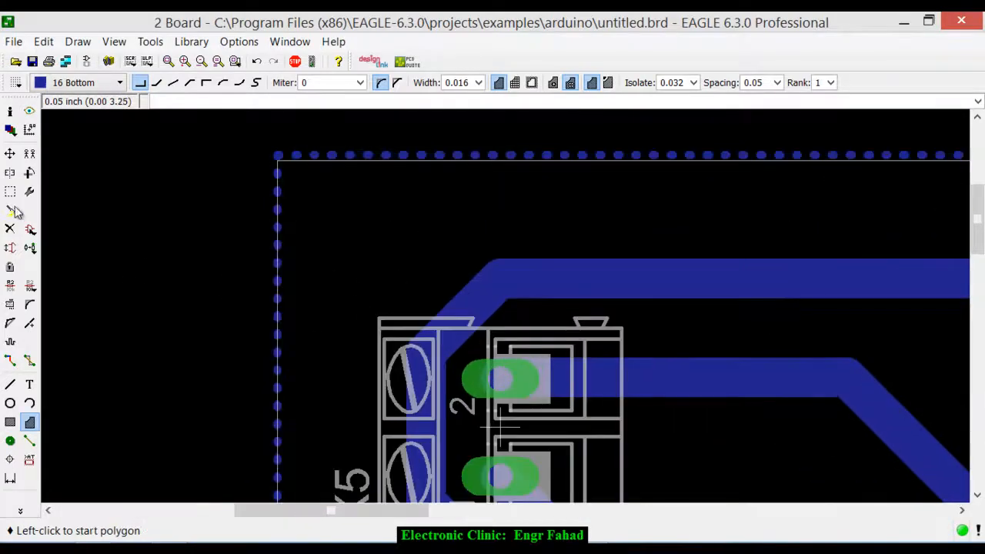
# - Run Ratsnest to fill the bottom-layer polygon with copper around the routed traces
pyautogui.scroll(-6, 298, 298)
pyautogui.click(20, 510)
pyautogui.click(77, 480)
pyautogui.scroll(-3, 666, 418)
pyautogui.scroll(8, 393, 307)
pyautogui.scroll(-2, 391, 304)
pyautogui.scroll(-1, 770, 291)
pyautogui.scroll(2, 692, 297)
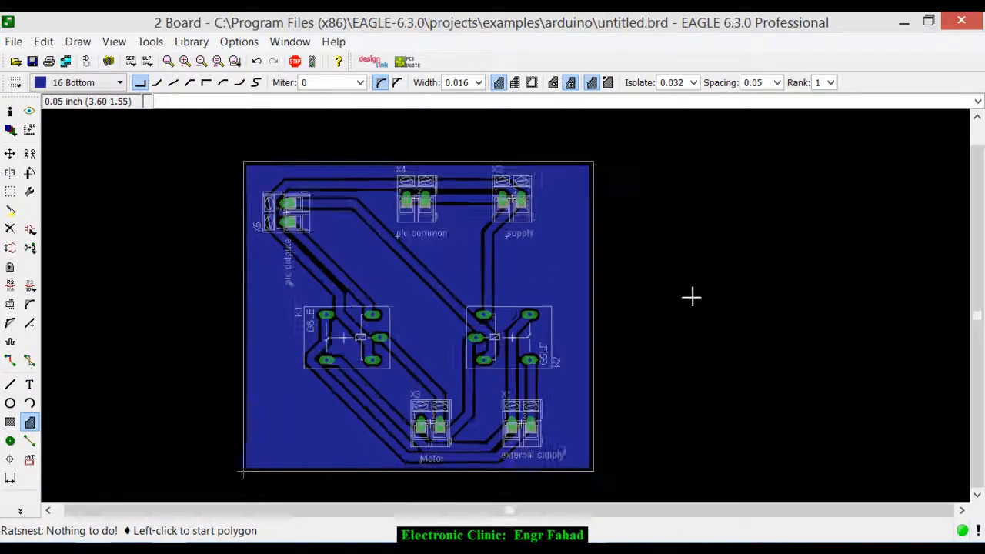
# - Place the mirrored text "Electronic Clinic" on layer 16 Bottom beside connector X2 near the board's right edge, at 270 degrees and size 0.1
pyautogui.click(29, 384)
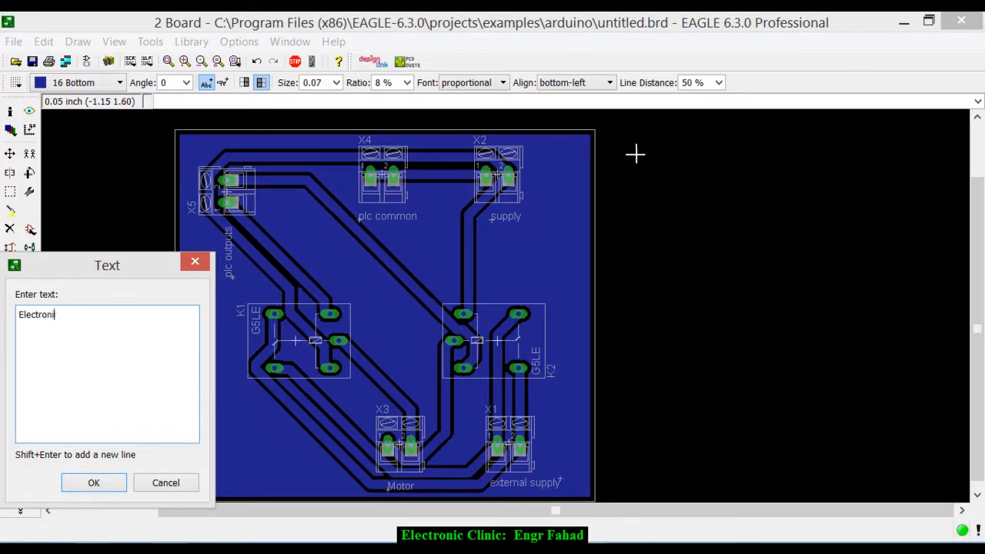
pyautogui.write('Electronic Clinic')
pyautogui.press('Return')
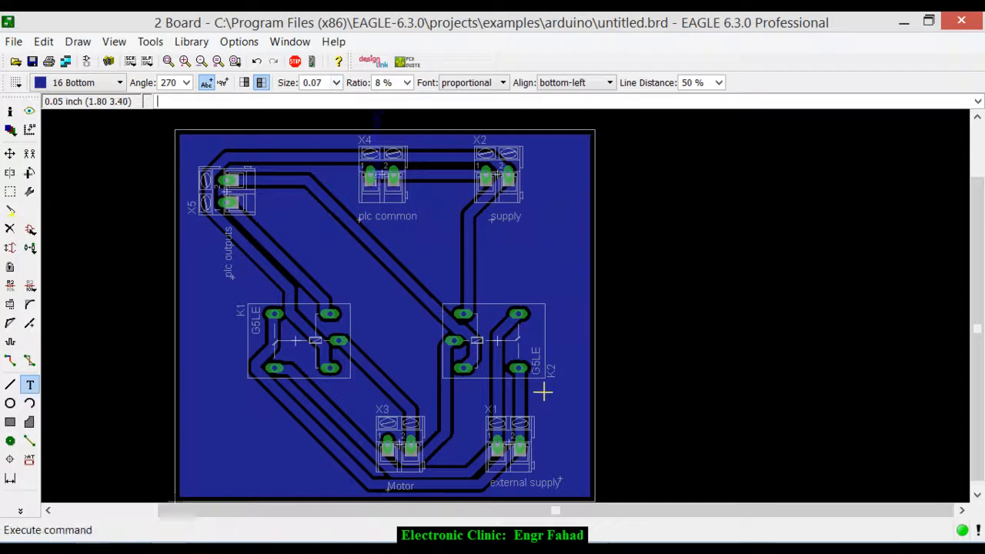
pyautogui.click(337, 83)
pyautogui.press('Down')
pyautogui.press('Down')
pyautogui.press('Down')
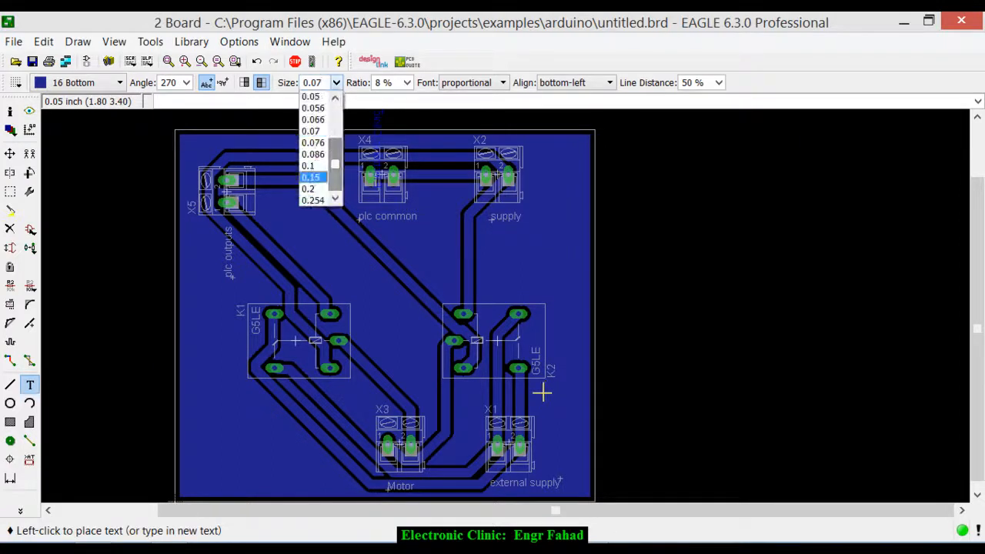
pyautogui.press('Return')
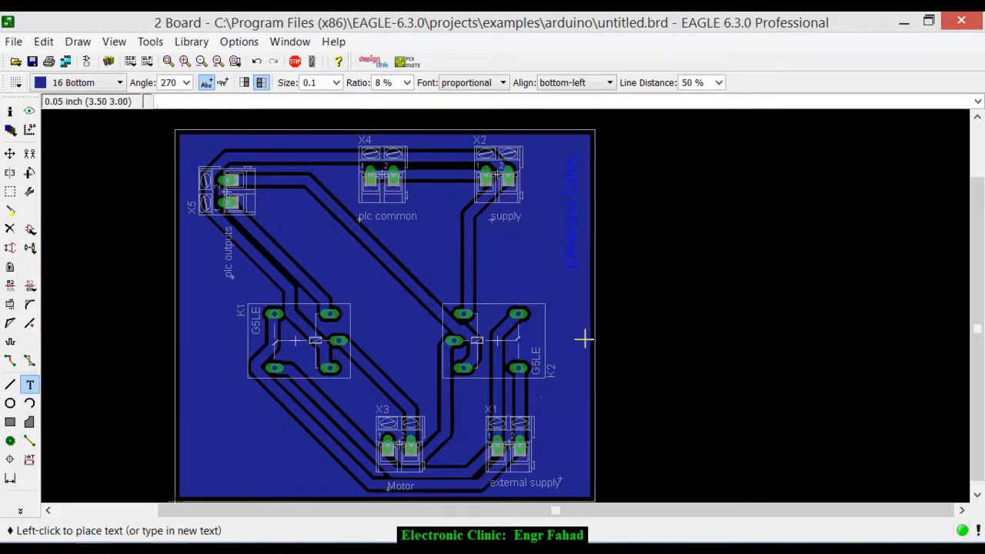
pyautogui.scroll(-2, 568, 413)
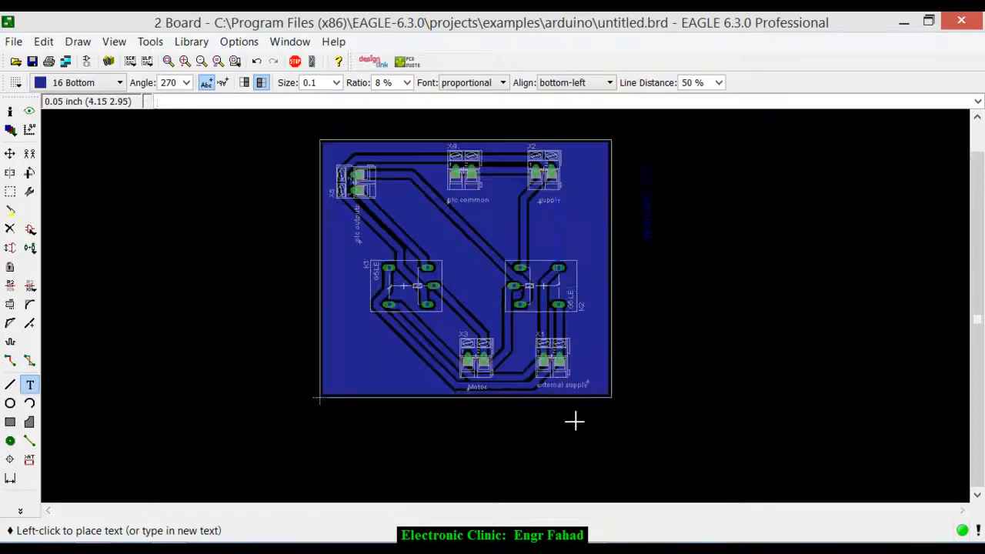
pyautogui.click(596, 159)
pyautogui.press('Escape')
pyautogui.press('Escape')
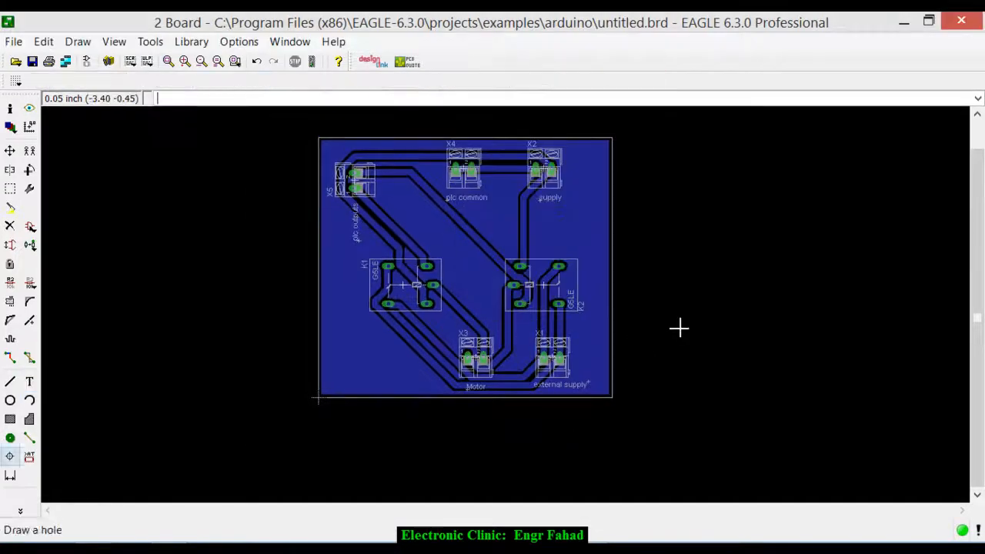
# - Rerun Ratsnest to recalculate the copper fill around the "Electronic Clinic" text
pyautogui.click(20, 510)
pyautogui.click(86, 480)
pyautogui.scroll(5, 603, 328)
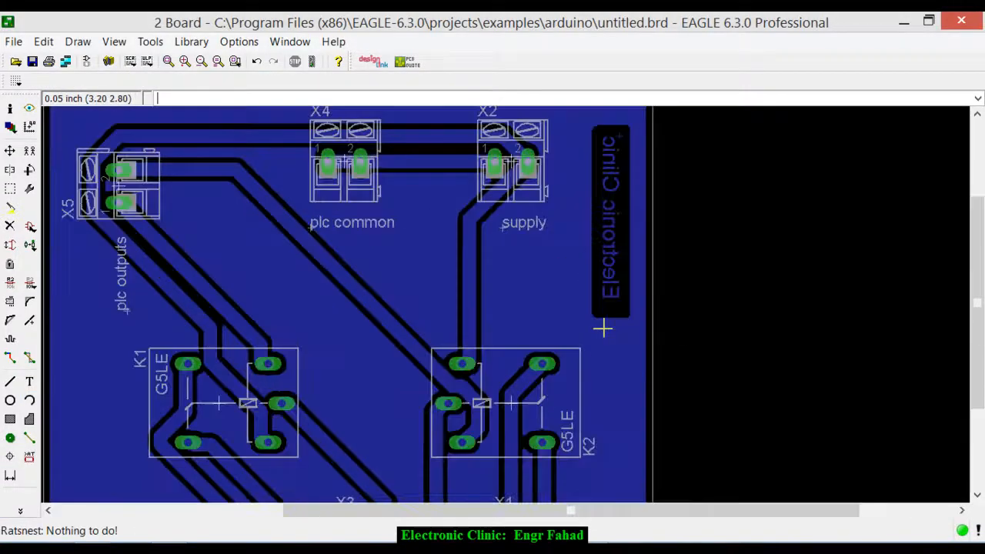
pyautogui.scroll(-5, 602, 329)
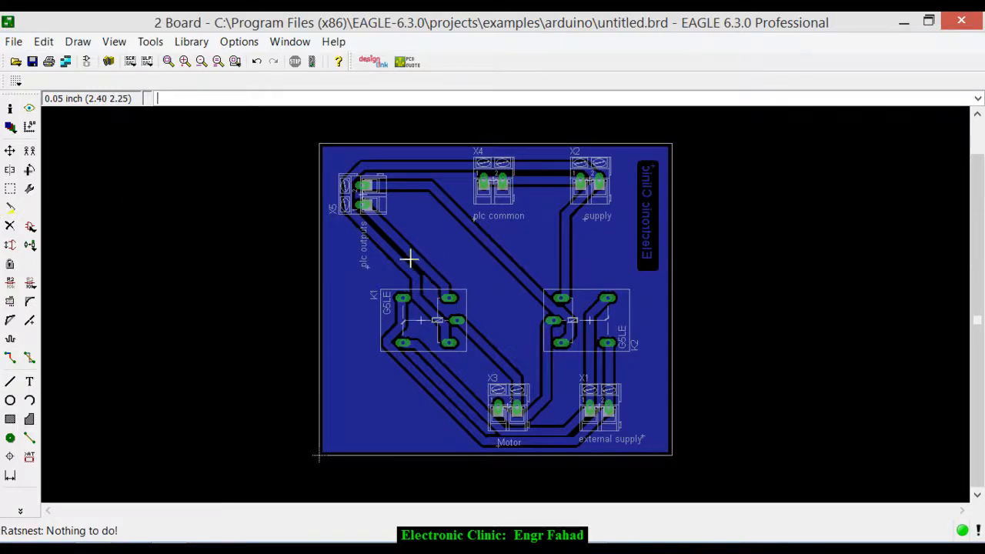
pyautogui.scroll(1, 403, 253)
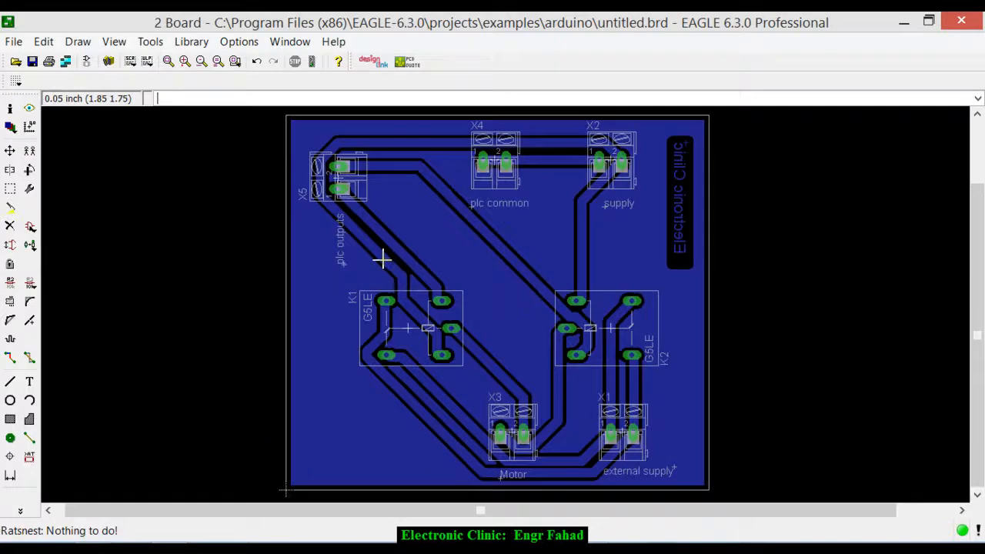
pyautogui.scroll(3, 383, 260)
pyautogui.scroll(-1, 380, 263)
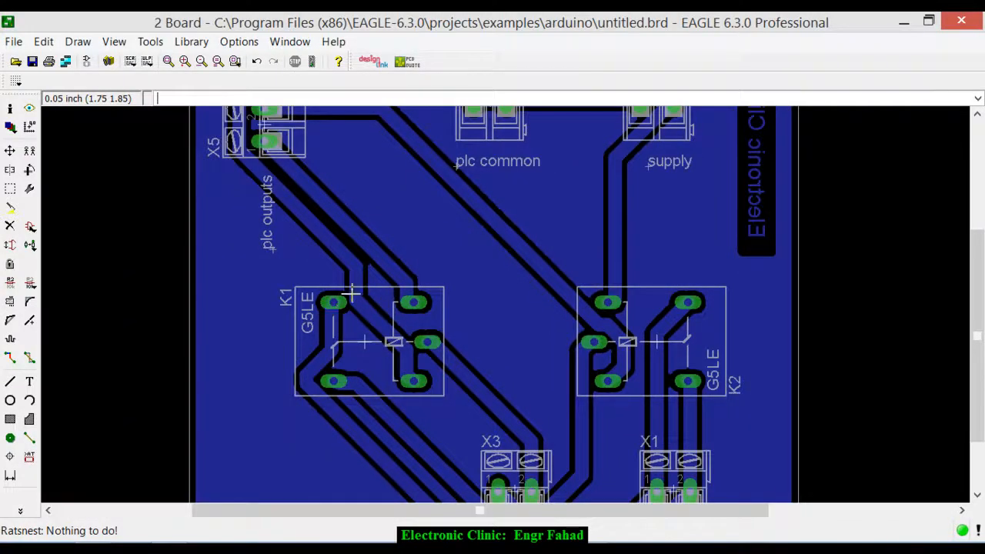
pyautogui.scroll(-2, 366, 299)
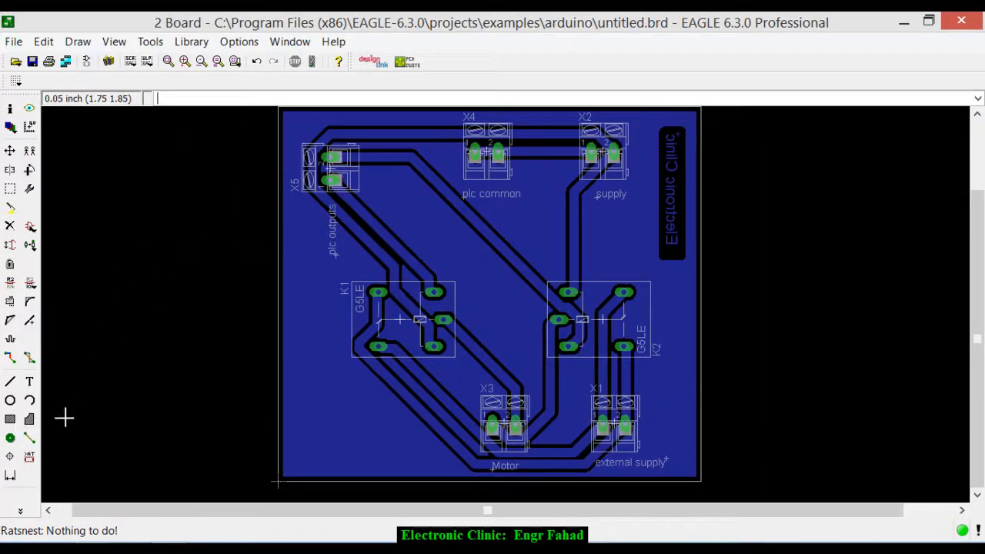